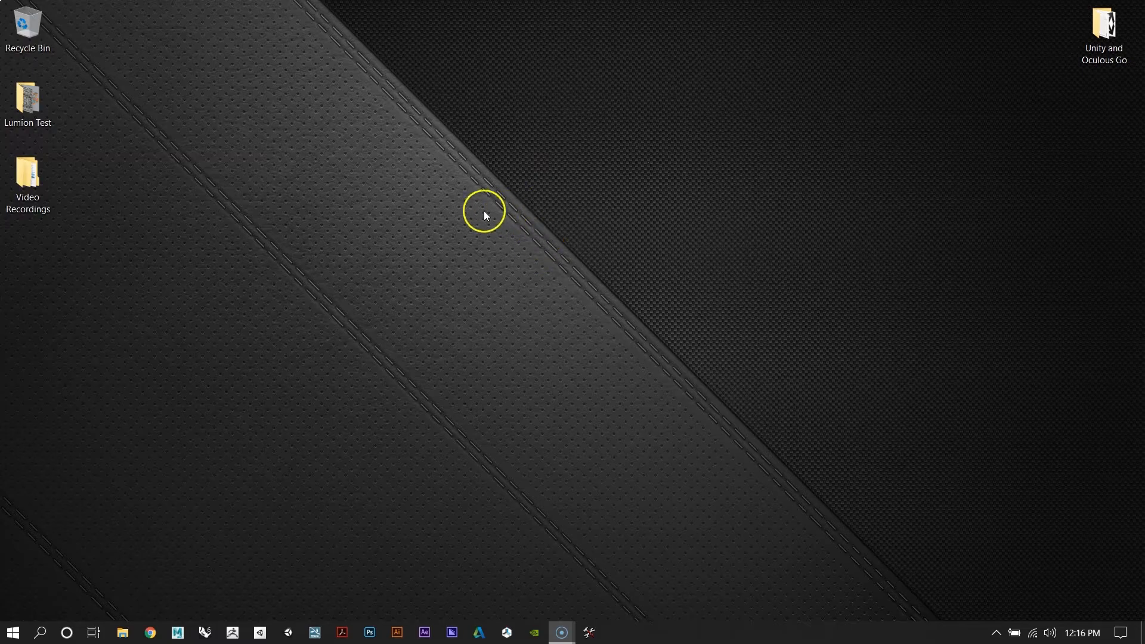
Step: Open Chrome and go to the lumion.com website
left_click(151, 633)
left_click(264, 37)
type("lum")
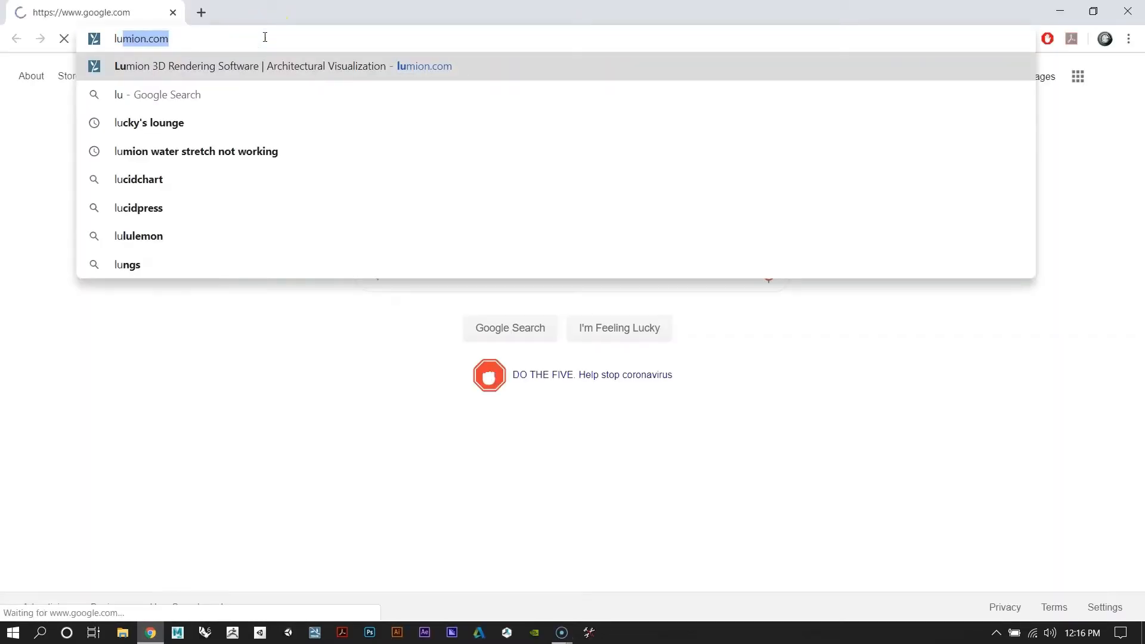
type("ion.com")
key("Return")
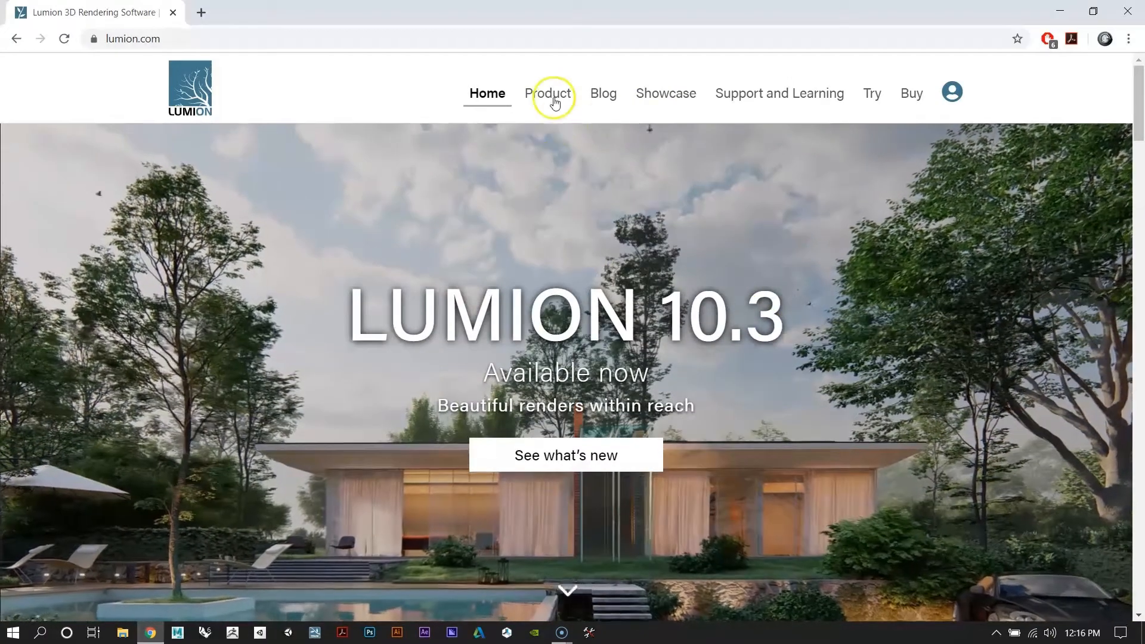
Step: Open the Lumion product overview page and read its introduction to the rendering software
mouse_move(555, 102)
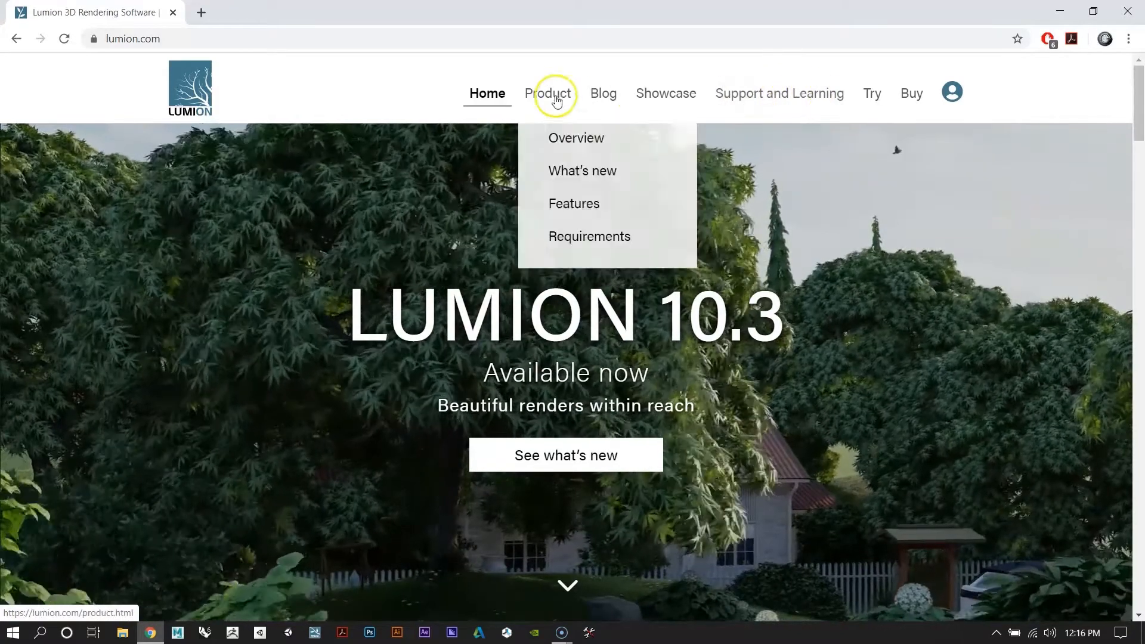
left_click(556, 141)
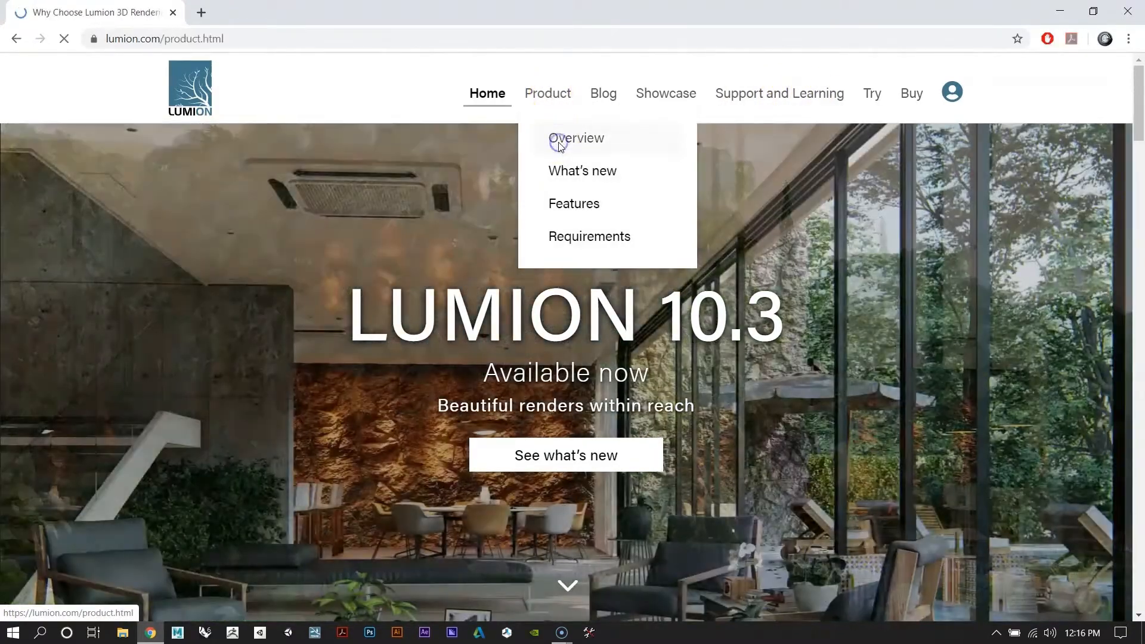
scroll(608, 266, "down", 15)
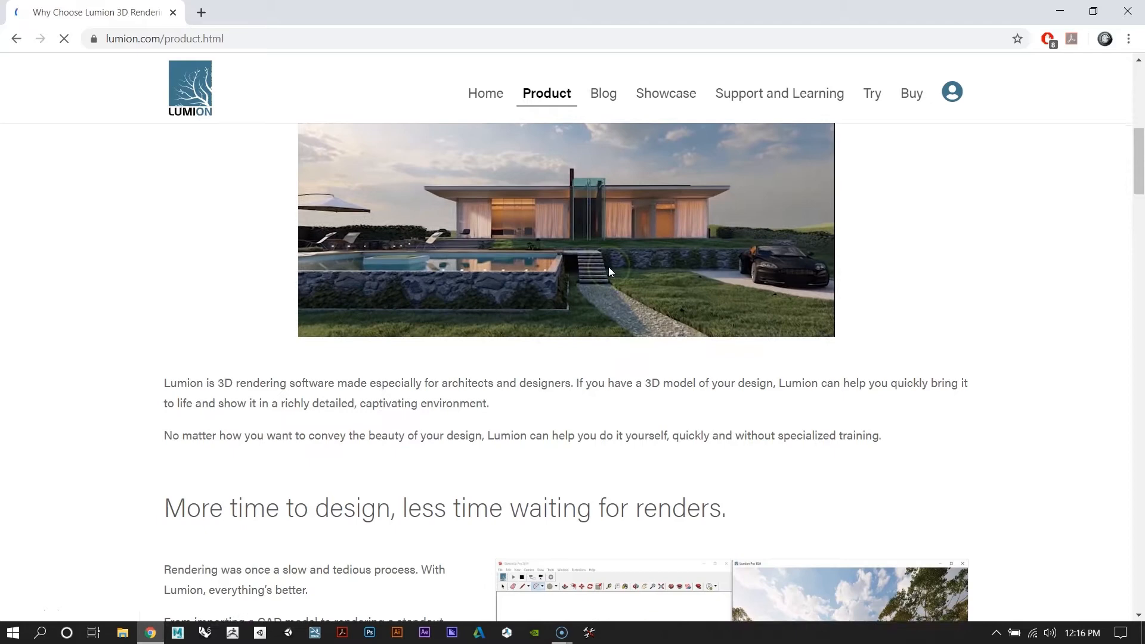
scroll(608, 268, "down", 3)
Step: Go to the Support and Learning downloads page and review the Lumion installers and LiveSync plug-ins for CAD programs
left_click_drag(1136, 242, 1139, 96)
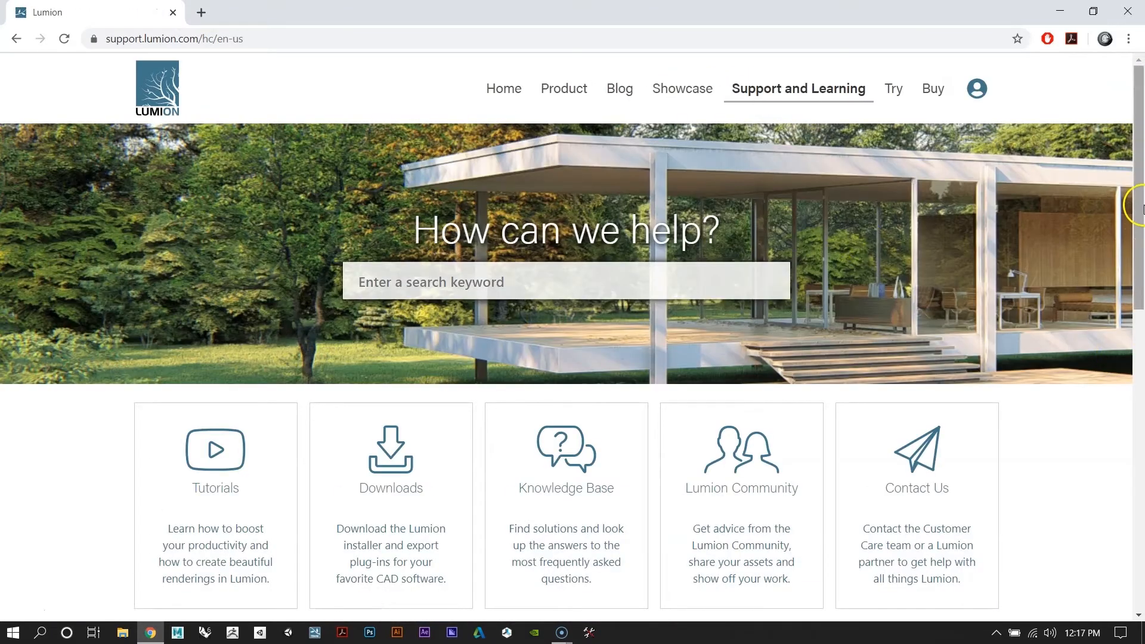
left_click_drag(1140, 206, 1140, 331)
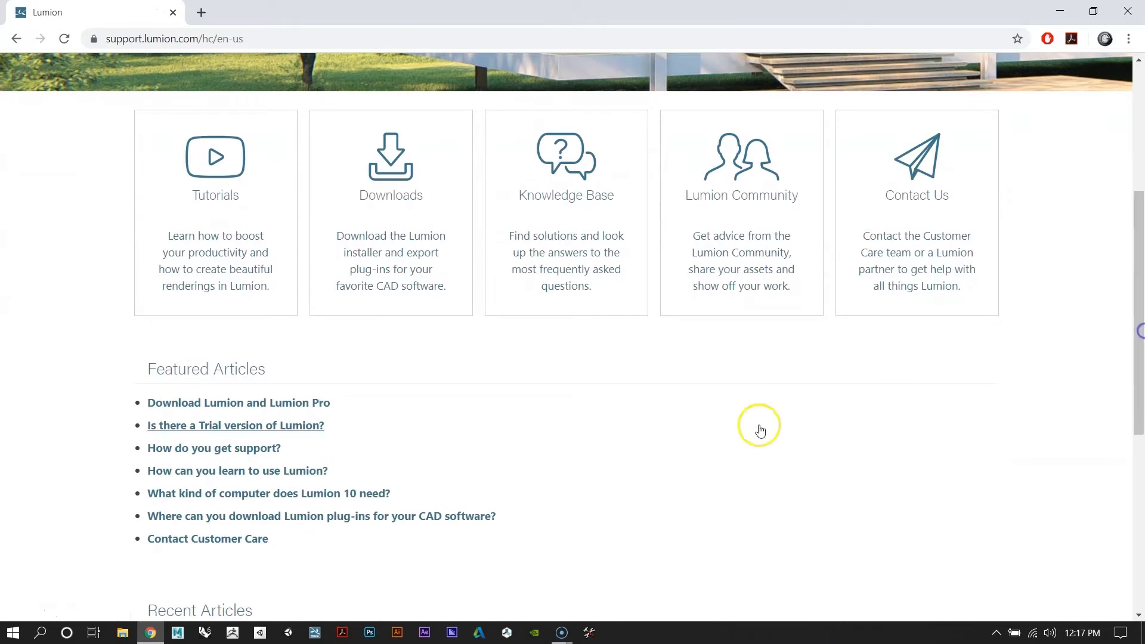
left_click(376, 168)
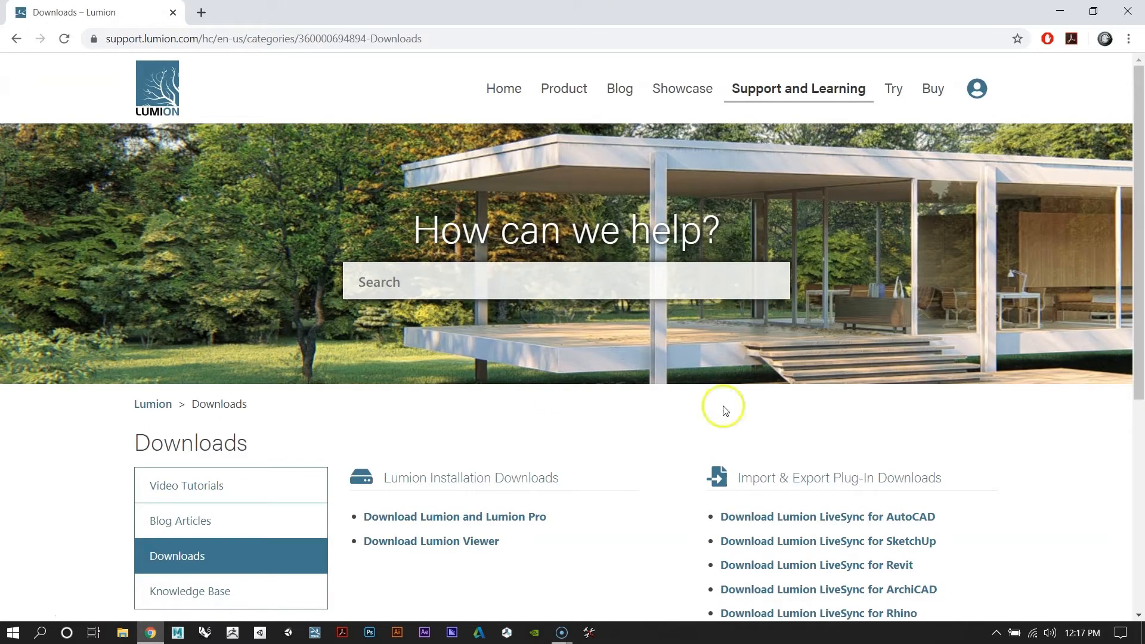
scroll(1135, 207, "down", 5)
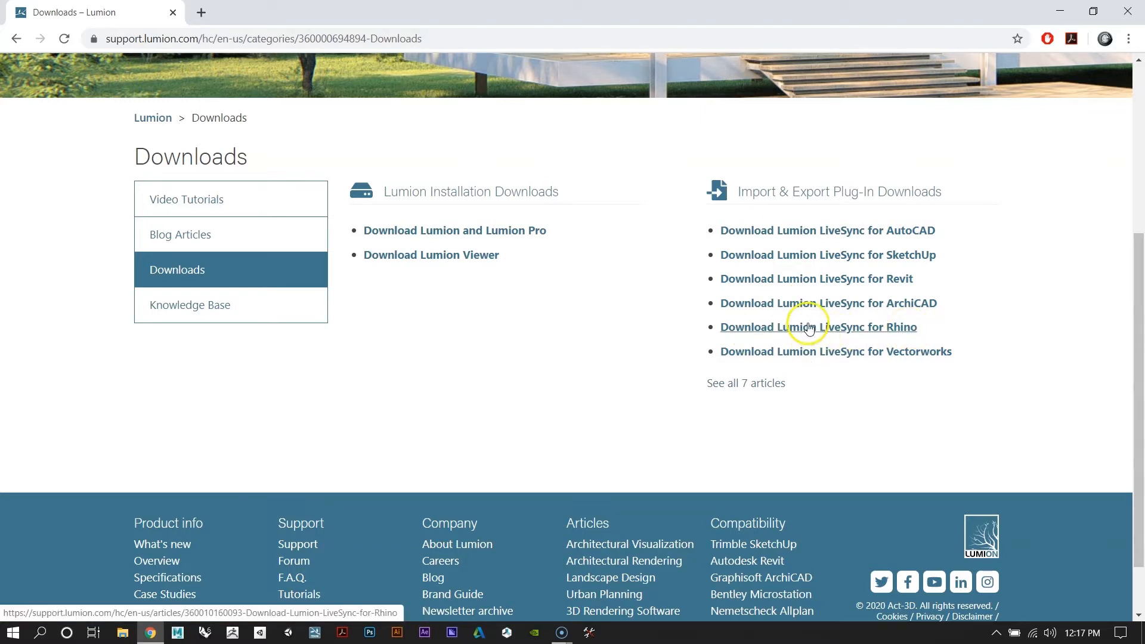
left_click_drag(1137, 436, 1139, 198)
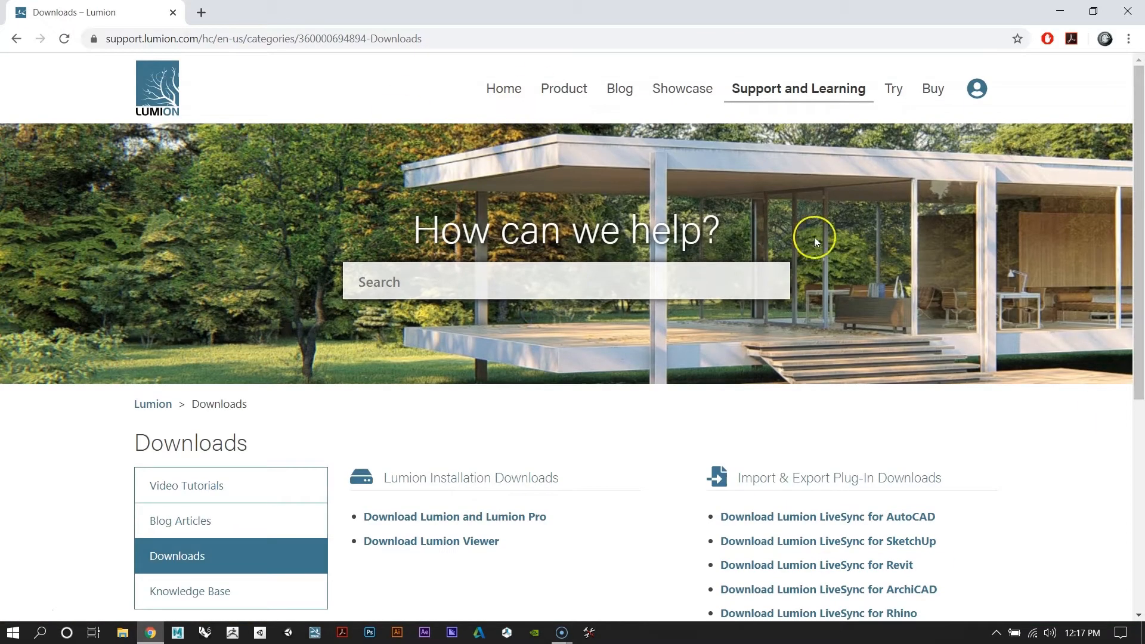
left_click_drag(1138, 154, 1138, 251)
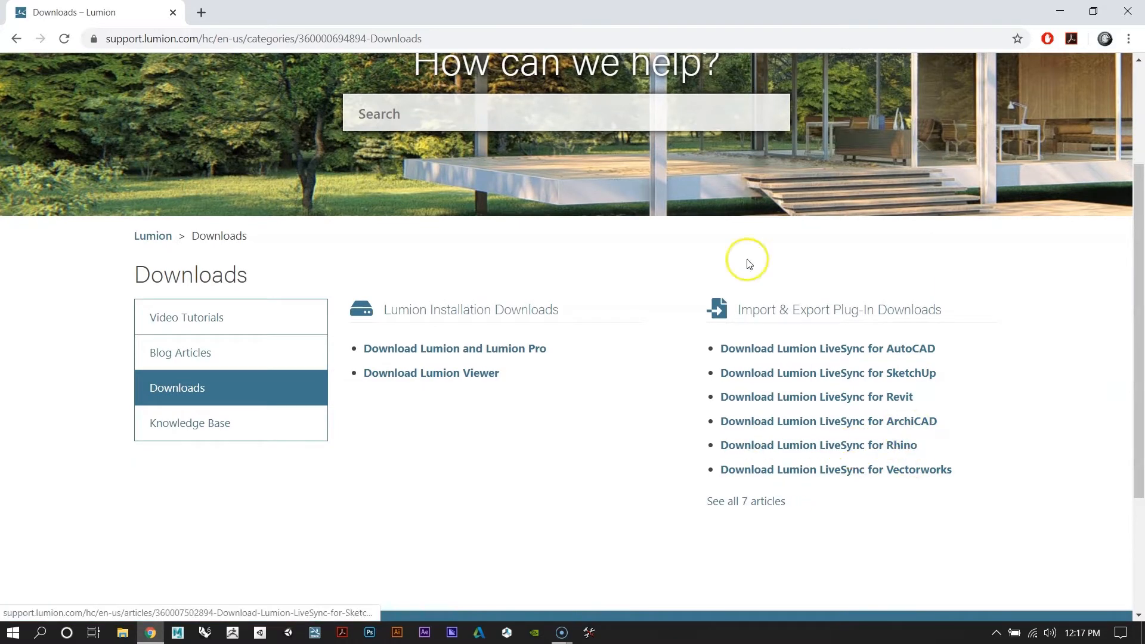
Step: Close the browser and open the Falling Water For Lumion model from the Lumion Test folder in Rhino 6
left_click(1134, 10)
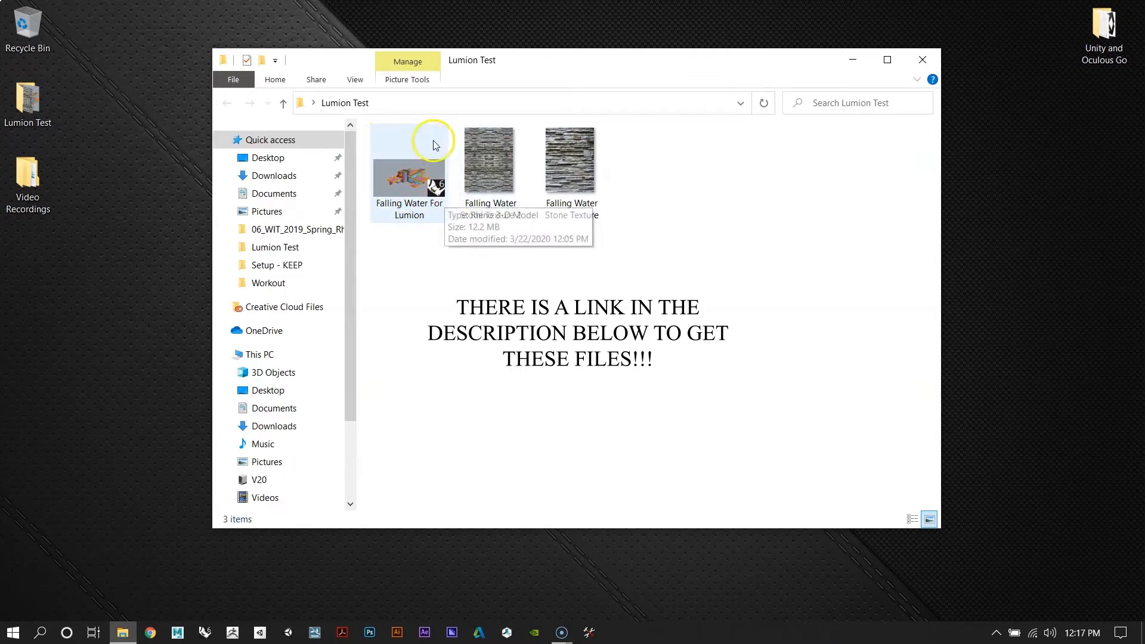
left_click_drag(533, 69, 556, 50)
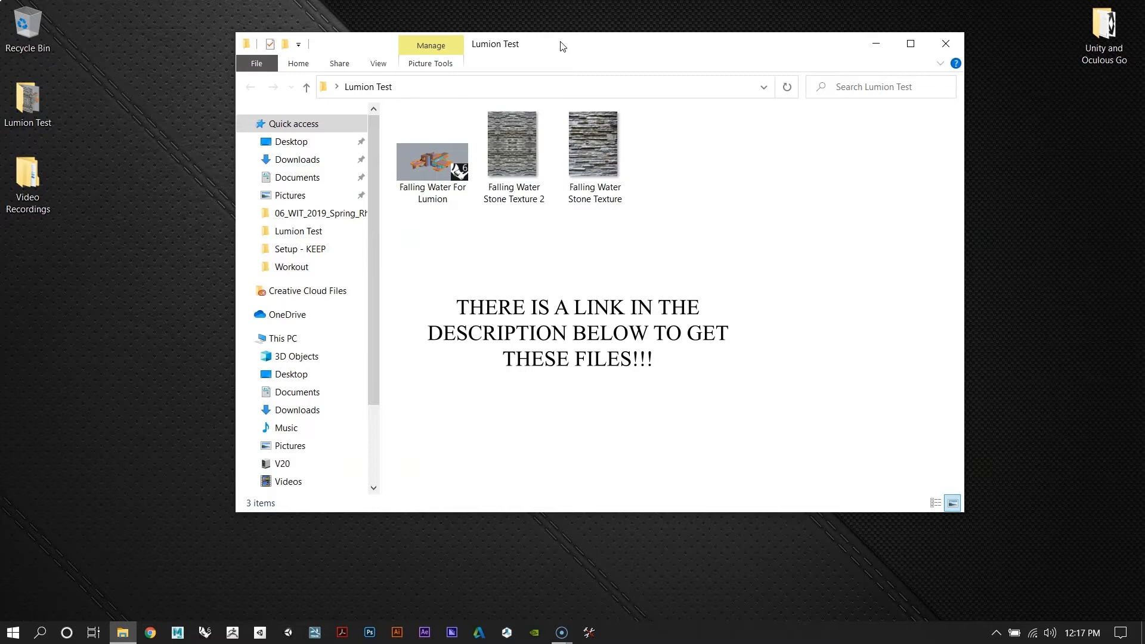
left_click_drag(594, 44, 590, 46)
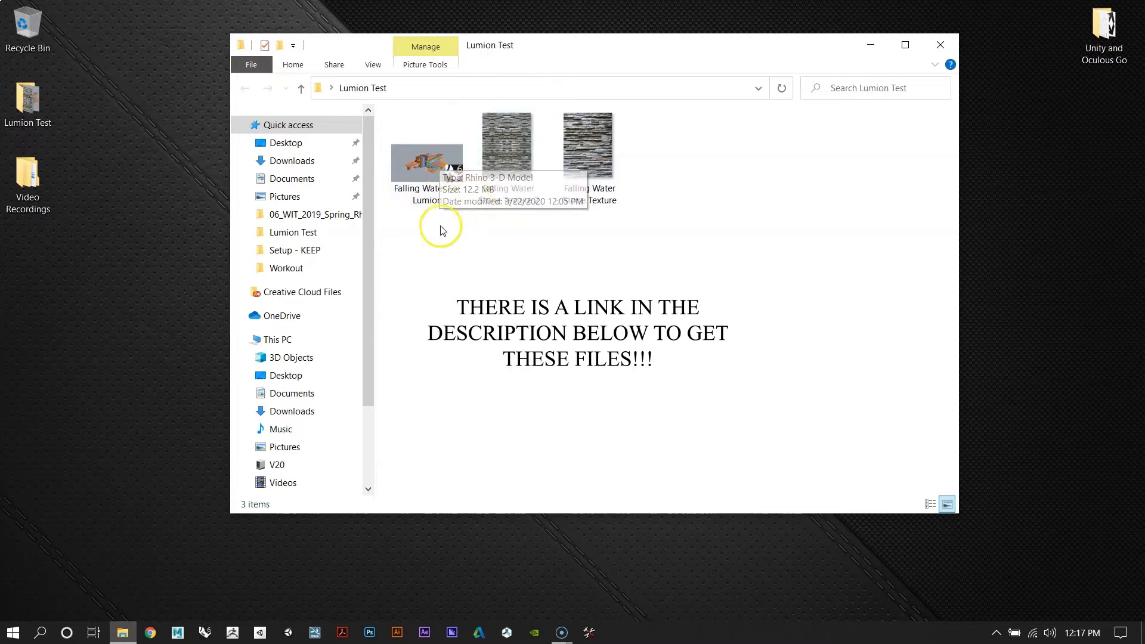
left_click(417, 160)
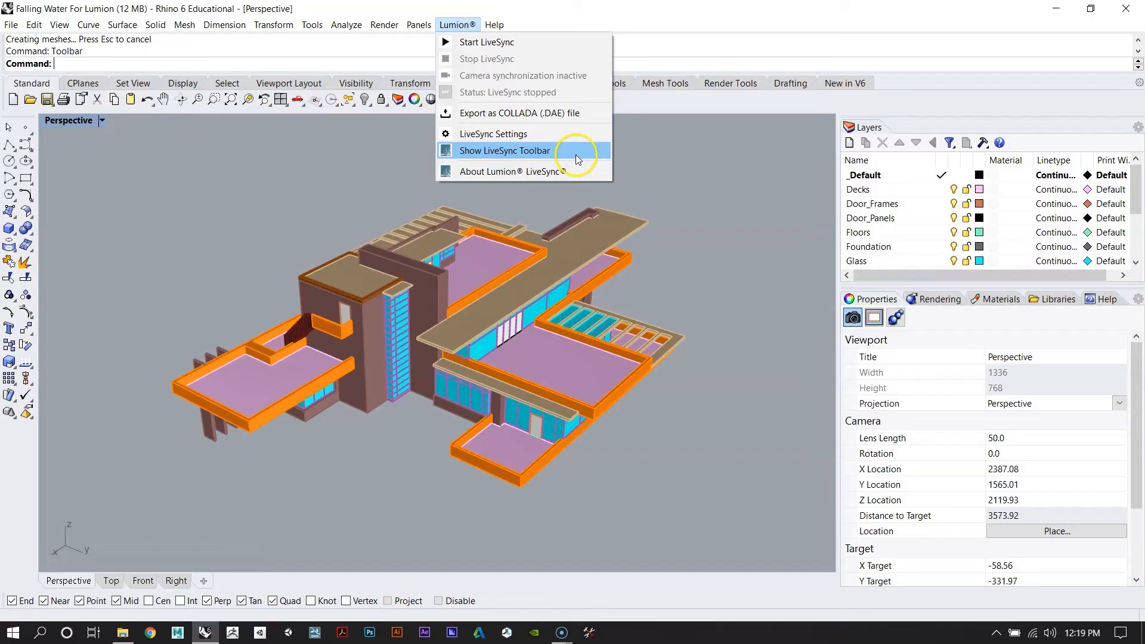
Step: Show the Lumion LiveSync toolbar in Rhino
left_click(577, 149)
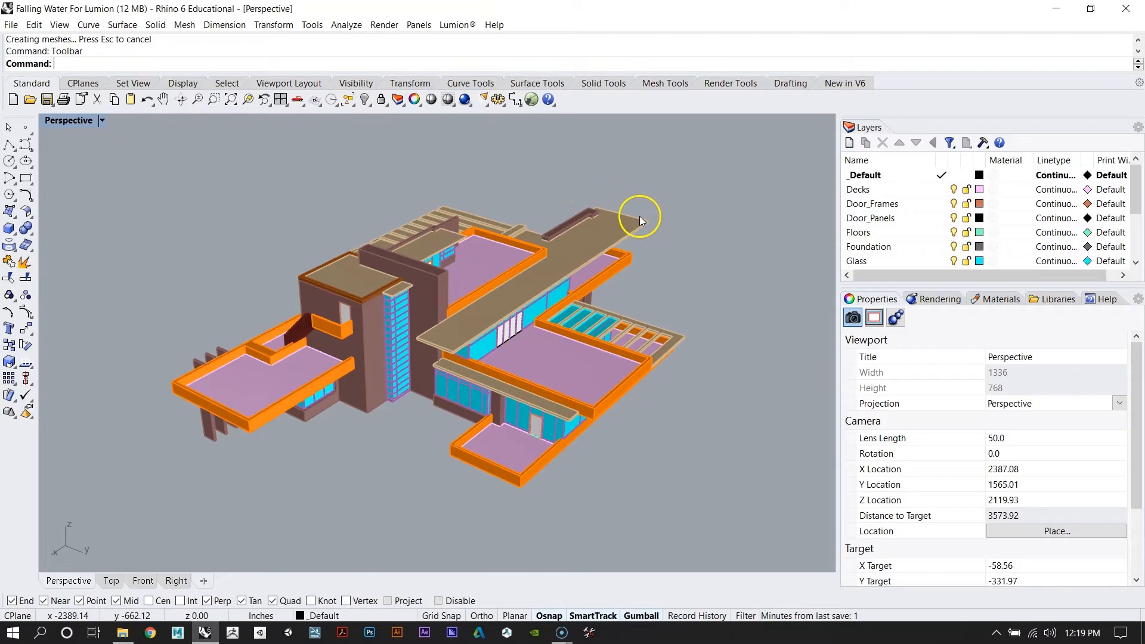
right_click_drag(666, 240, 655, 256)
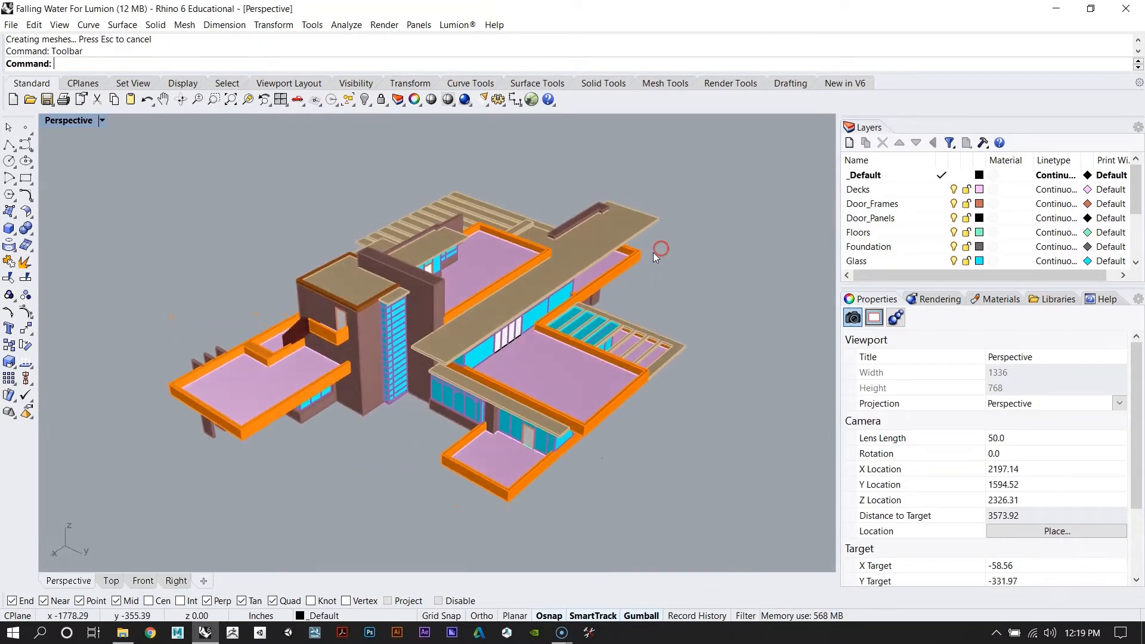
left_click(457, 25)
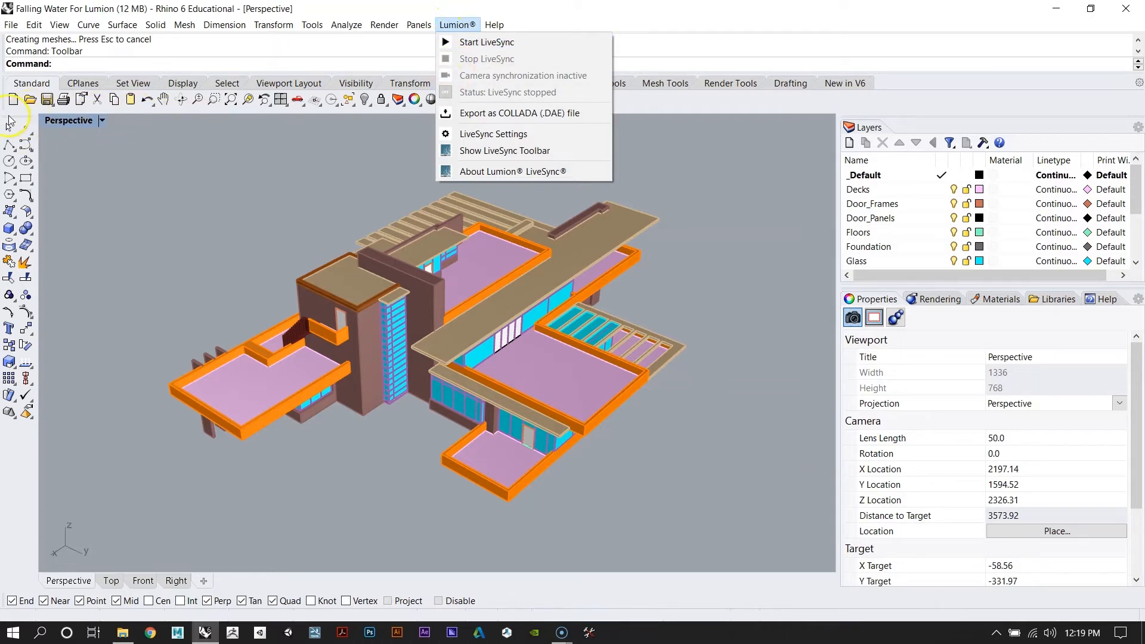
left_click(462, 27)
left_click(464, 29)
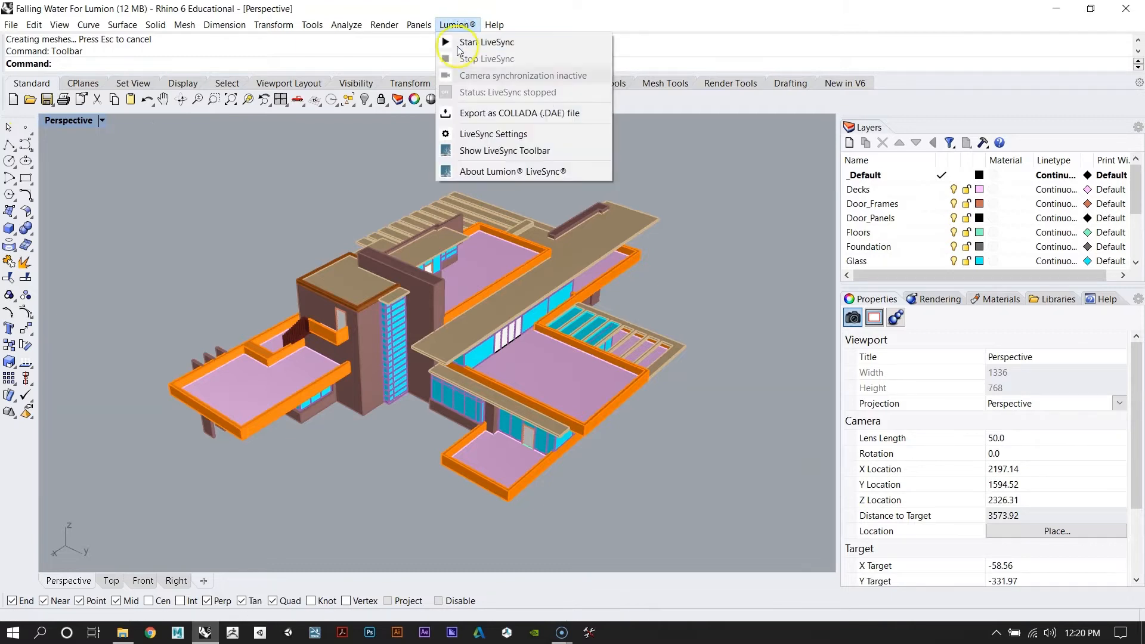
left_click(491, 151)
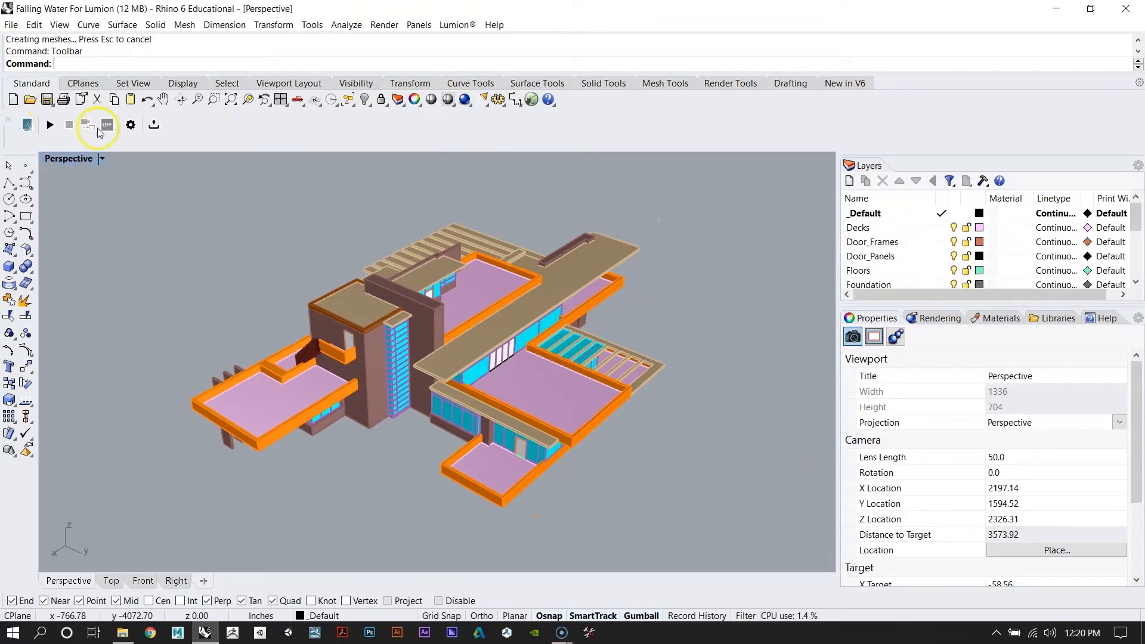
Step: Enlarge the layer list so that more of the building's layers can be read
right_click_drag(607, 368, 545, 377)
right_click_drag(502, 327, 514, 347)
scroll(447, 356, "down", 2)
scroll(501, 338, "up", 6)
scroll(480, 335, "down", 4)
scroll(528, 321, "up", 2)
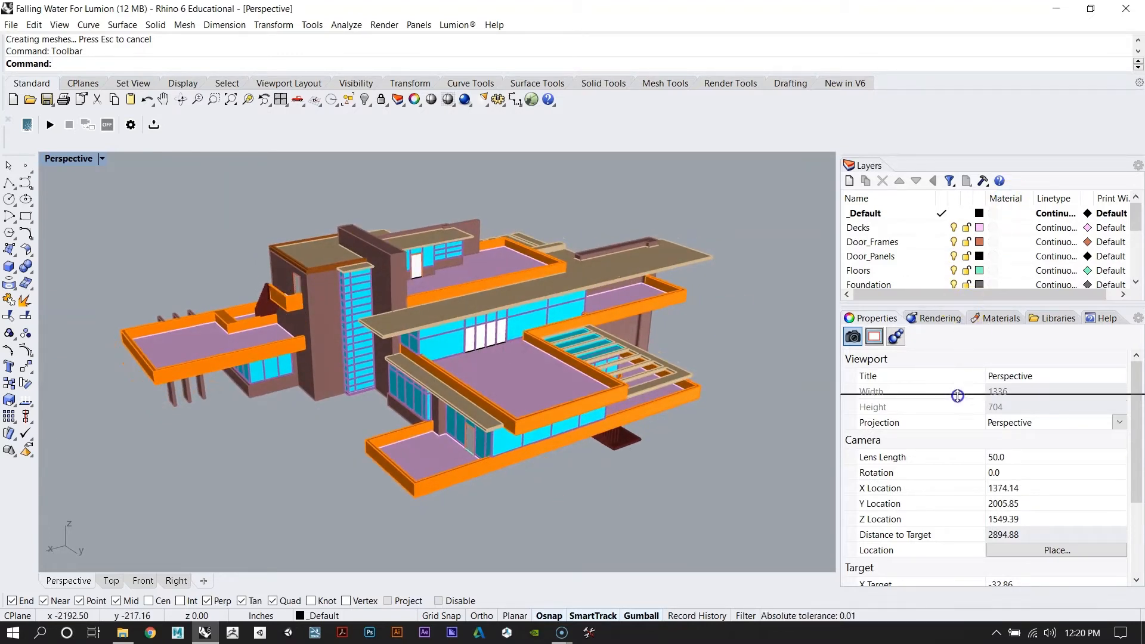
left_click_drag(956, 438, 956, 437)
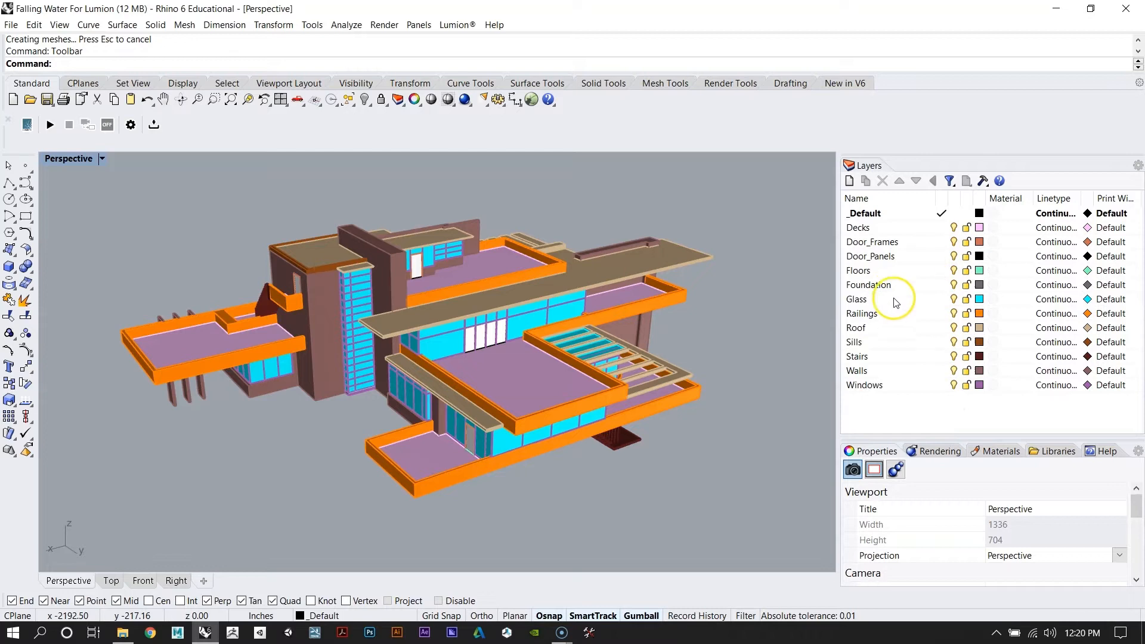
left_click_drag(910, 413, 910, 409)
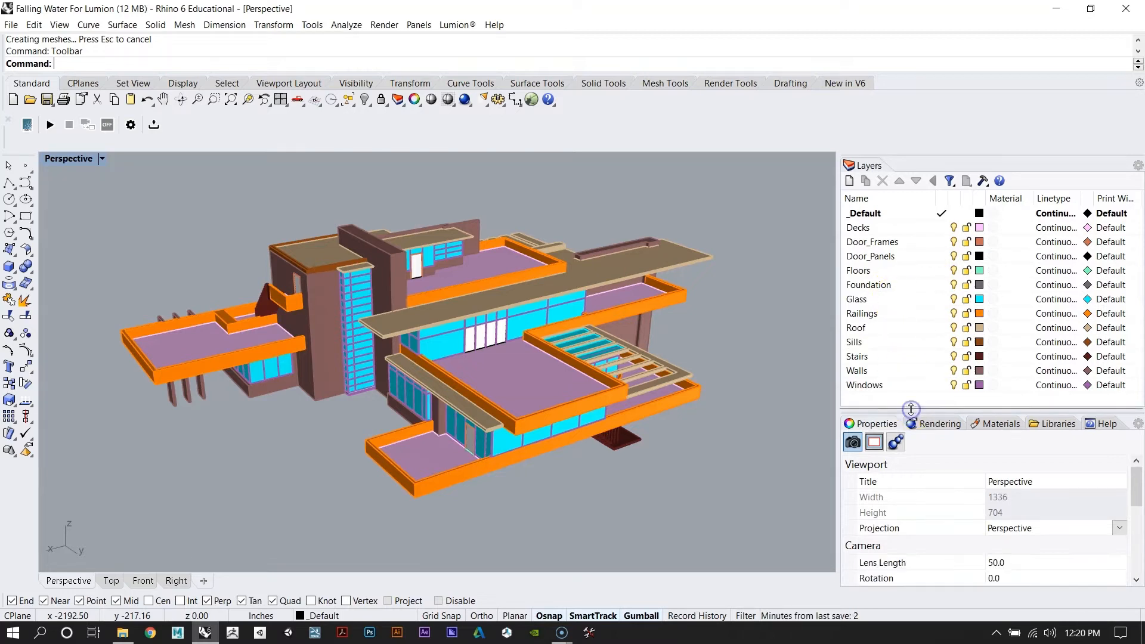
left_click_drag(917, 351, 915, 351)
Step: Examine the Falling Water model from several sides and distances in the Perspective viewport
right_click_drag(488, 315, 478, 386)
scroll(343, 339, "up", 8)
scroll(324, 360, "down", 10)
scroll(324, 360, "up", 4)
right_click_drag(324, 360, 710, 352)
right_click_drag(310, 444, 539, 288)
right_click_drag(447, 306, 575, 350)
scroll(447, 342, "down", 8)
scroll(448, 342, "up", 6)
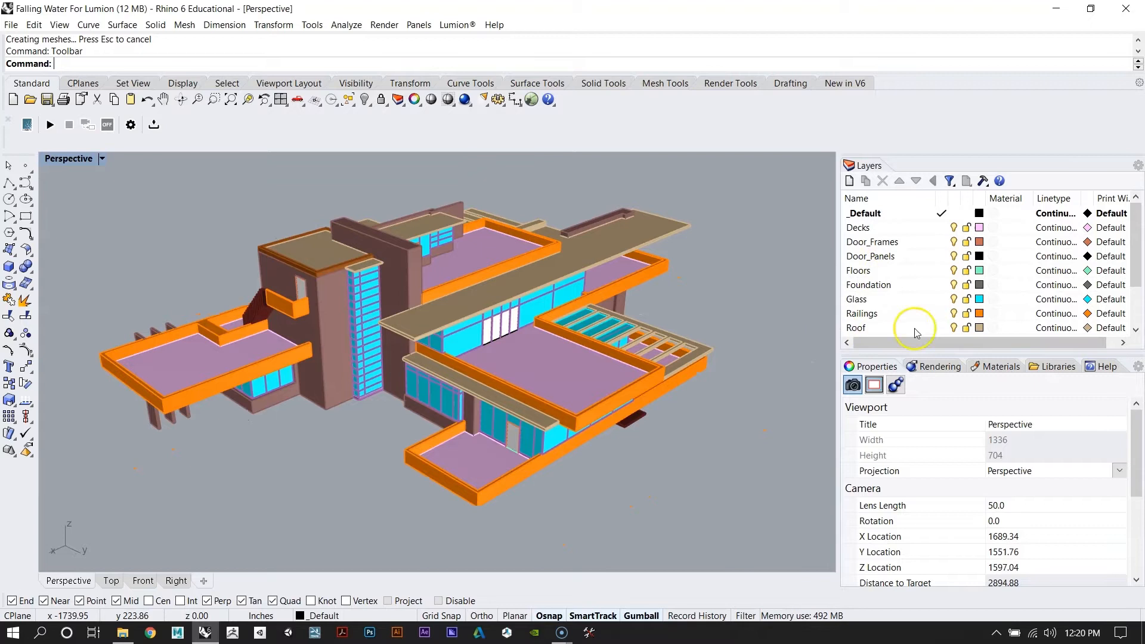
Step: Select the Decks layer and review the building-element layers from Decks down to Windows
left_click(863, 228)
scroll(871, 236, "down", 1)
scroll(874, 234, "up", 1)
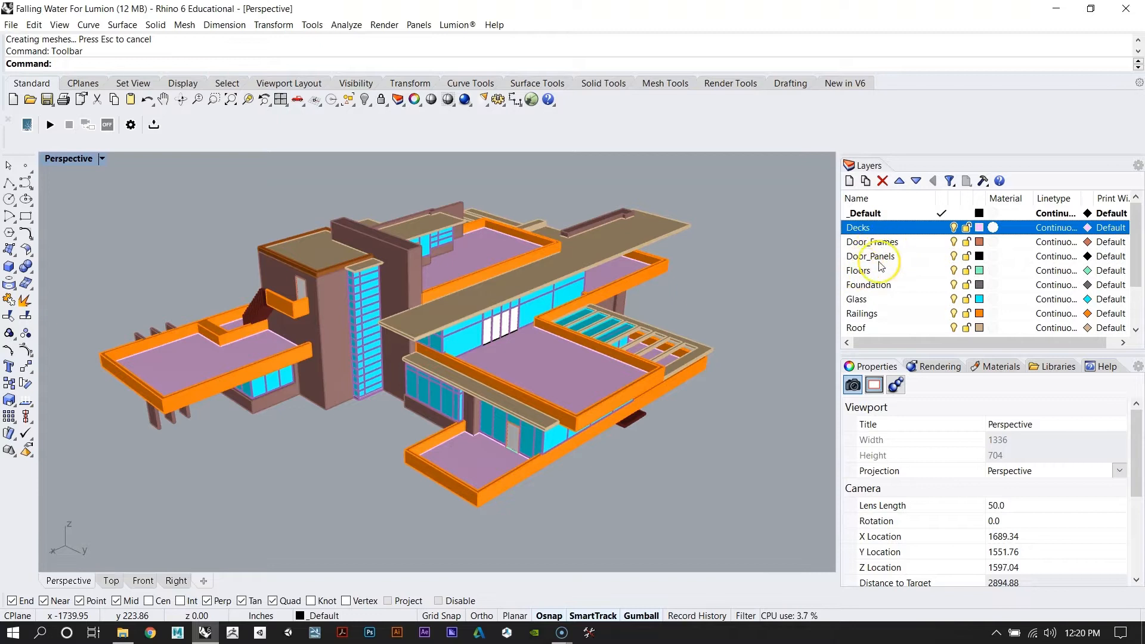
scroll(882, 271, "down", 1)
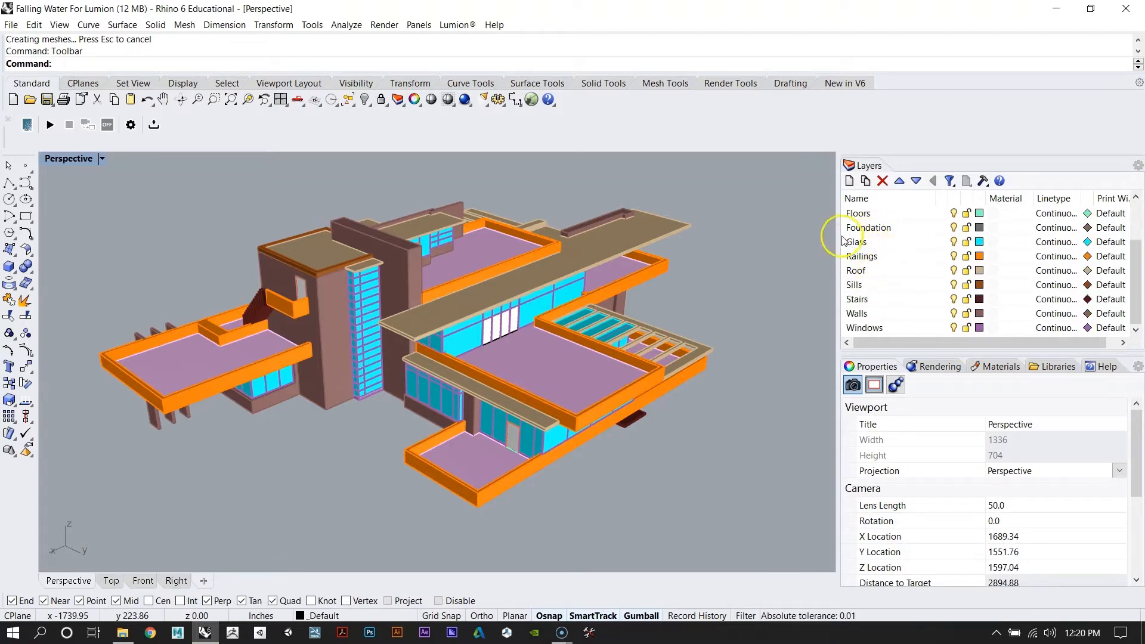
scroll(882, 299, "up", 1)
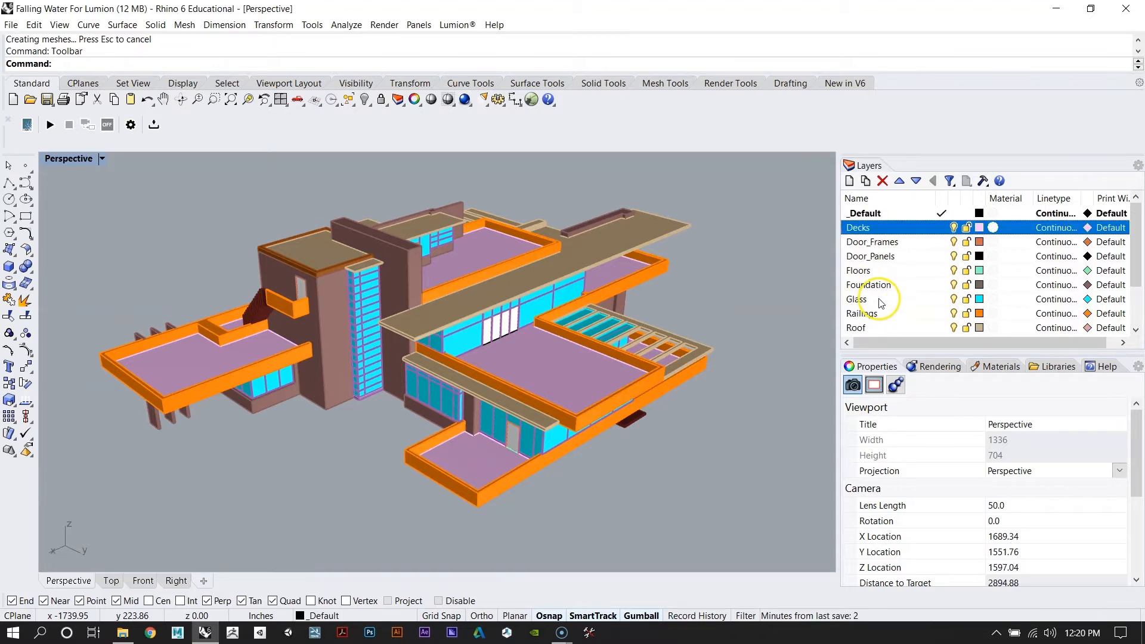
scroll(885, 287, "down", 1)
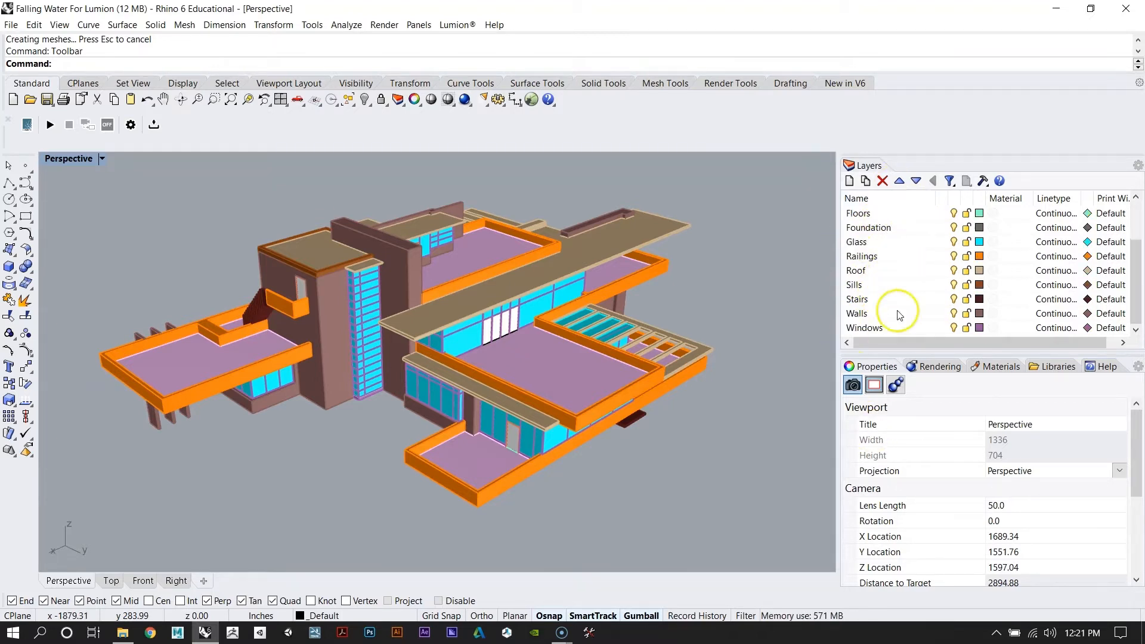
scroll(882, 320, "up", 1)
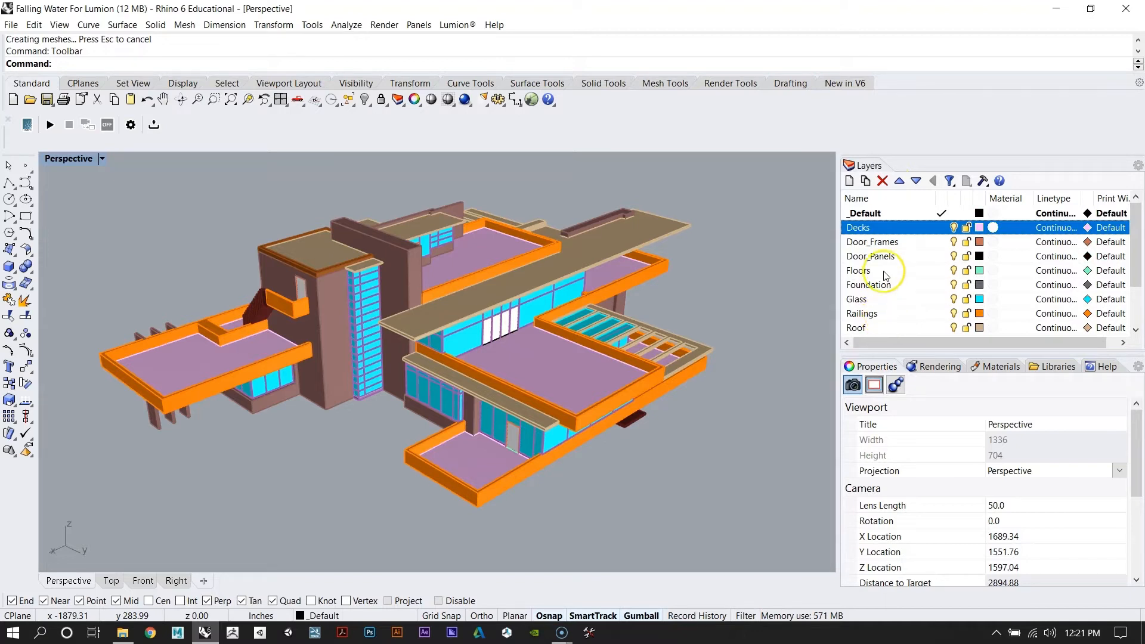
Step: Inspect how the walls, decks, railings, roof and glass are separated by layer colour all around the house
mouse_move(507, 305)
right_mouse_down()
mouse_move(543, 324)
mouse_move(474, 319)
mouse_move(495, 303)
right_mouse_up()
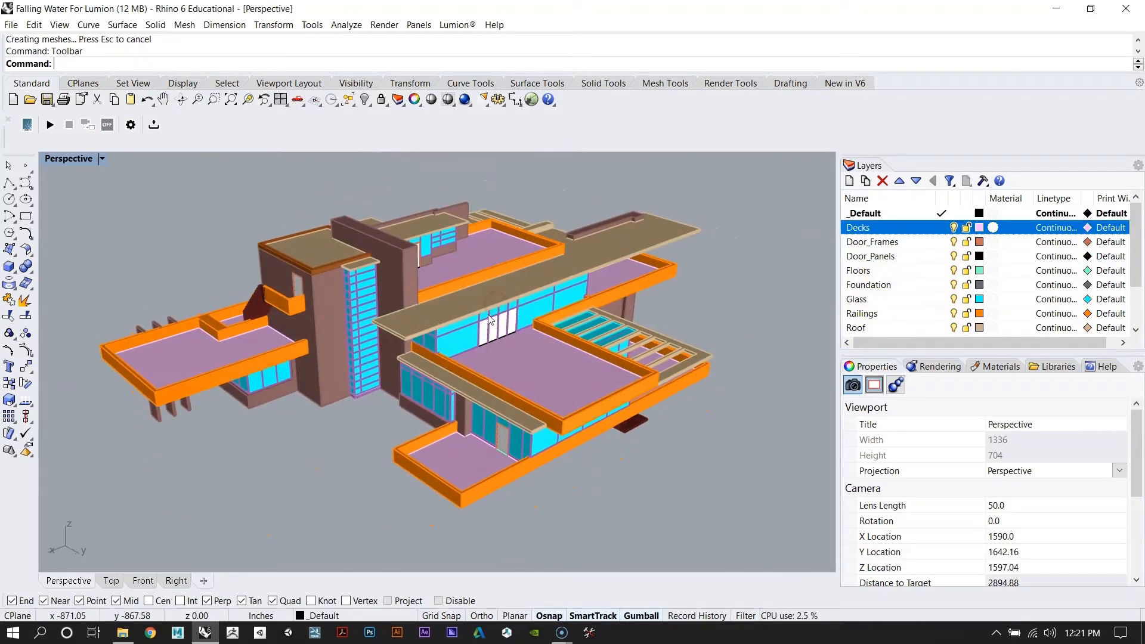
right_click_drag(457, 303, 489, 278)
scroll(431, 330, "down", 4)
scroll(431, 330, "up", 6)
scroll(365, 325, "down", 3)
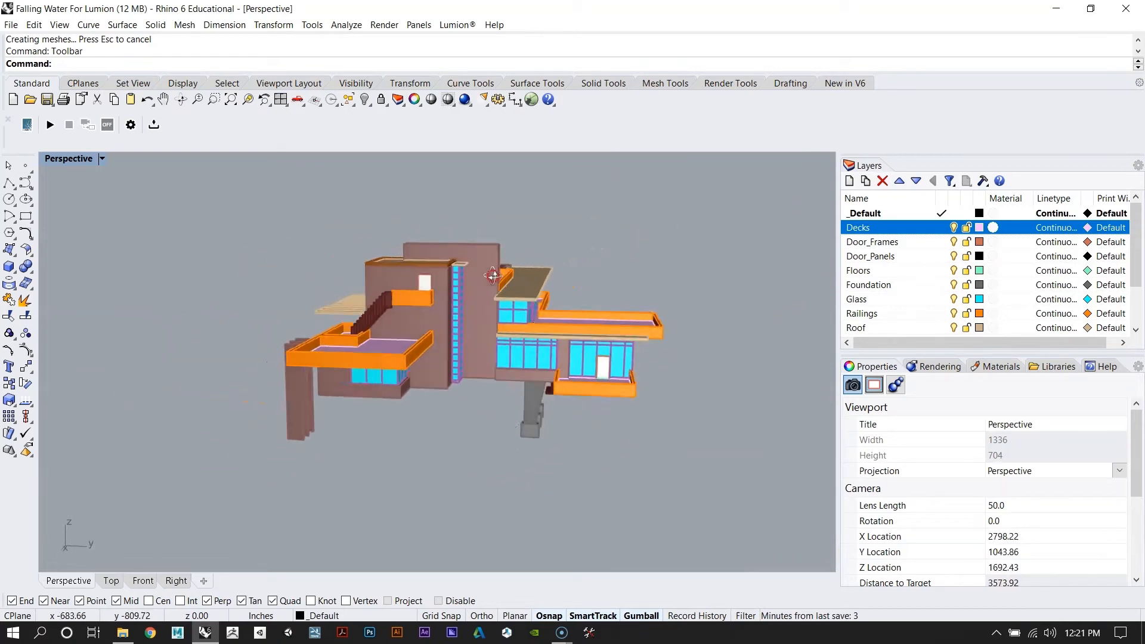
right_click_drag(485, 229, 447, 283)
right_click_drag(372, 383, 676, 345)
mouse_move(636, 394)
right_mouse_down()
mouse_move(662, 382)
mouse_move(686, 417)
mouse_move(715, 332)
mouse_move(506, 340)
mouse_move(595, 381)
mouse_move(631, 359)
mouse_move(650, 391)
right_mouse_up()
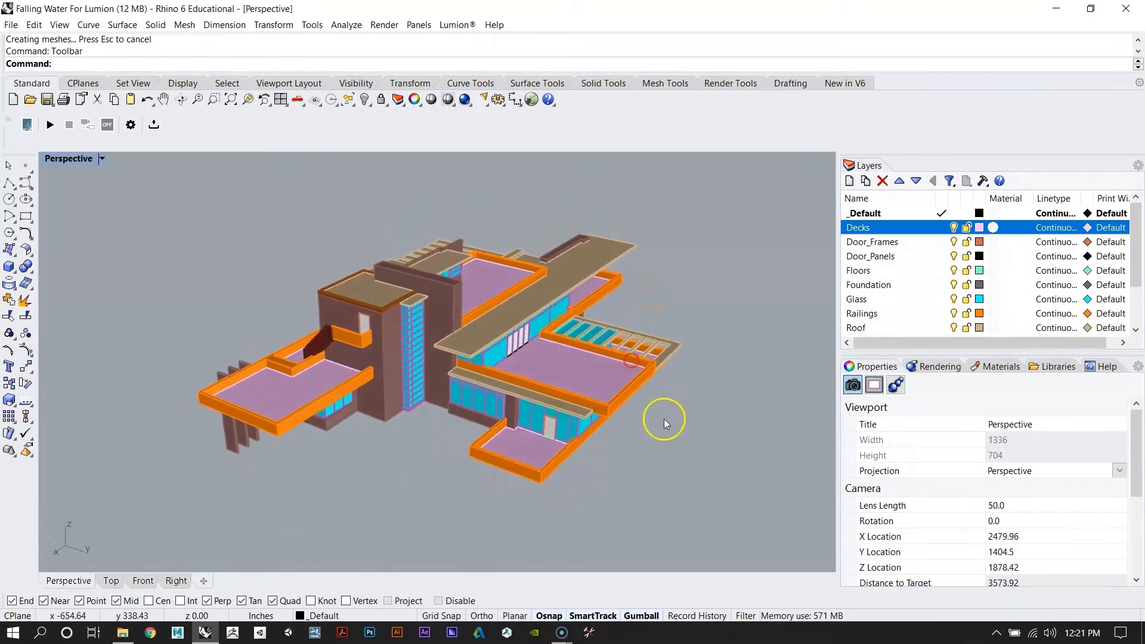
mouse_move(571, 409)
right_mouse_down()
mouse_move(515, 368)
mouse_move(583, 413)
mouse_move(581, 395)
right_mouse_up()
right_click_drag(588, 321, 533, 344)
scroll(496, 330, "down", 10)
scroll(498, 331, "up", 6)
scroll(455, 353, "down", 4)
right_click_drag(456, 353, 481, 356)
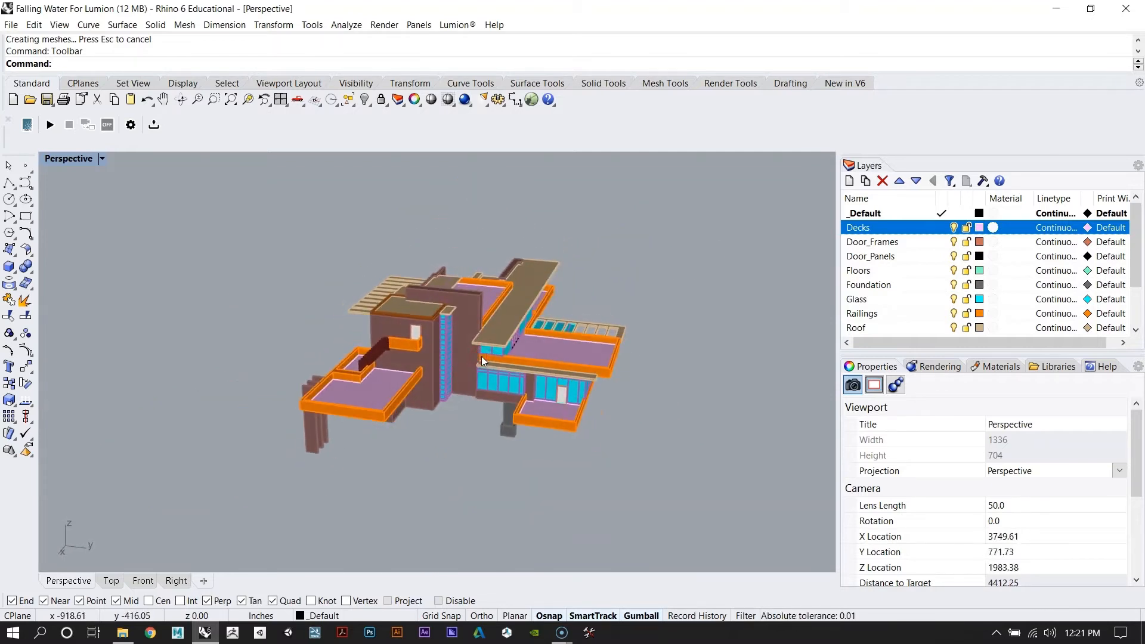
right_click_drag(655, 369, 533, 394)
right_click_drag(401, 383, 486, 352)
right_click_drag(343, 256, 295, 280)
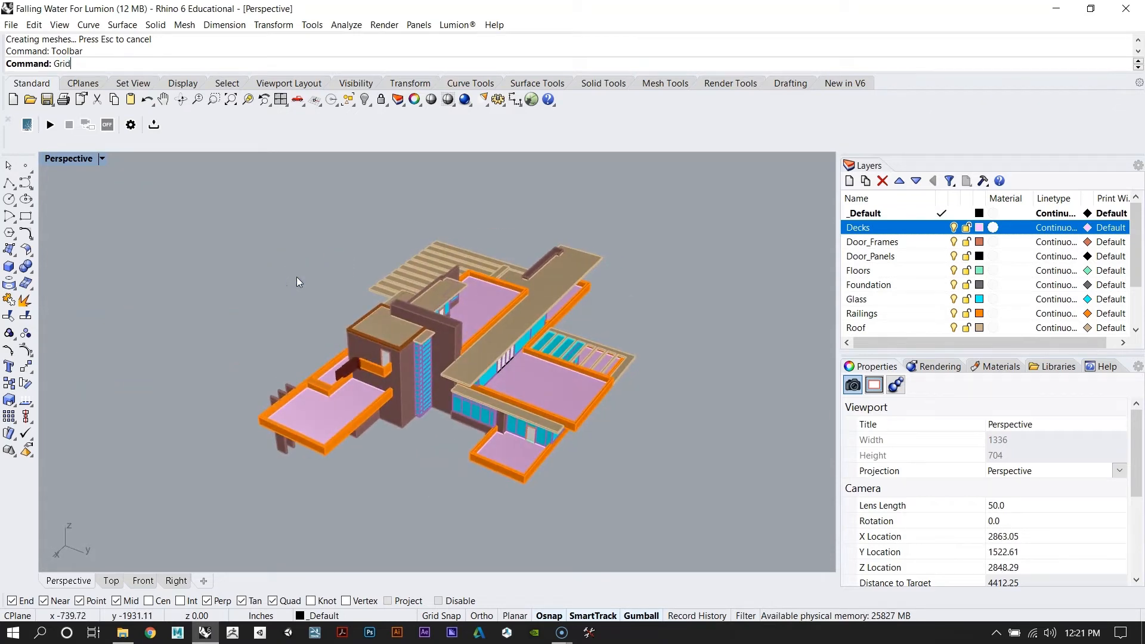
Step: Turn on the grid and the grid axes for the Perspective viewport with the Grid command
key("Return")
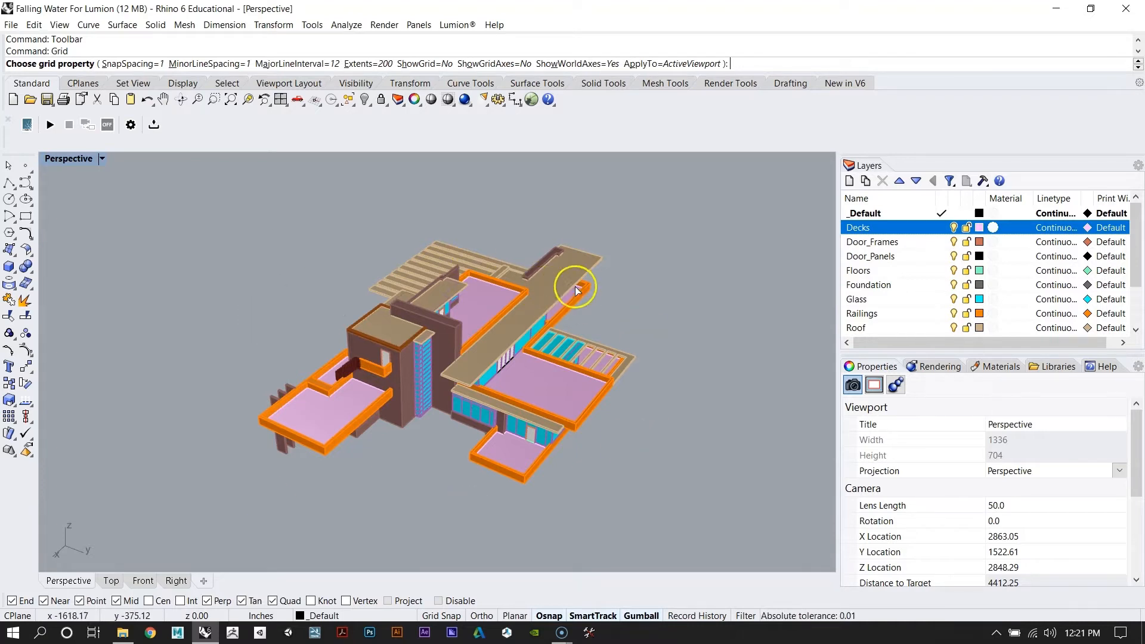
left_click(489, 64)
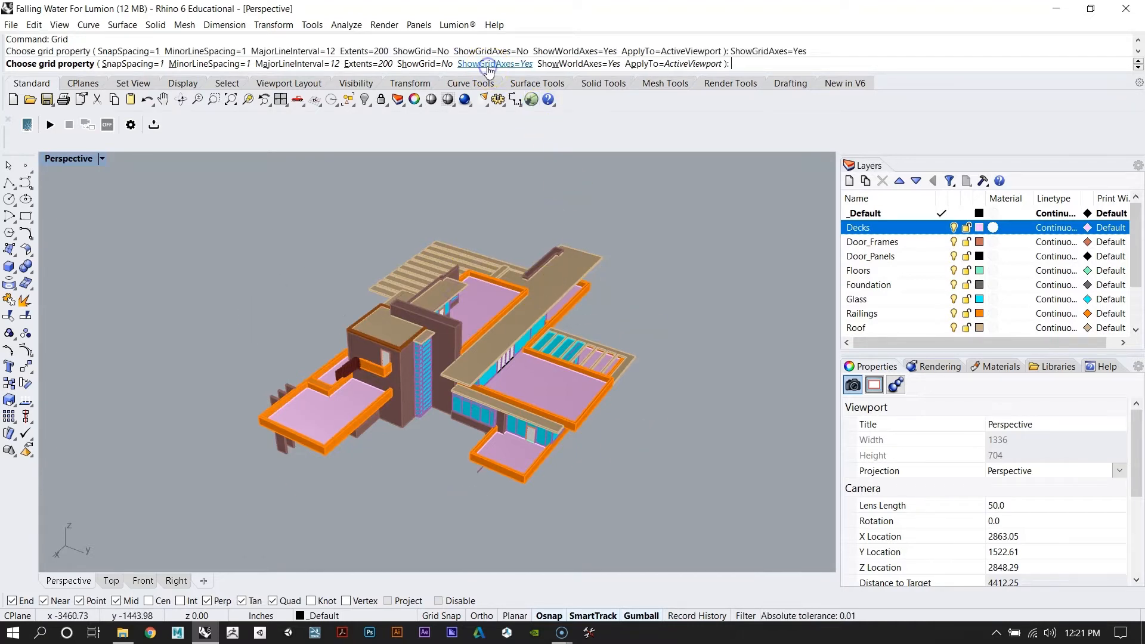
left_click(410, 64)
right_click(664, 434)
Step: Examine where the building's foundation columns stand relative to the grid and its axes, from below and from afar
right_click_drag(664, 434, 632, 340)
scroll(519, 427, "up", 8)
right_click_drag(514, 357, 577, 398)
scroll(598, 498, "up", 6)
scroll(450, 376, "down", 8)
scroll(417, 370, "up", 6)
right_click_drag(435, 373, 583, 359)
scroll(582, 360, "down", 8)
right_click_drag(374, 436, 435, 298)
scroll(427, 440, "up", 6)
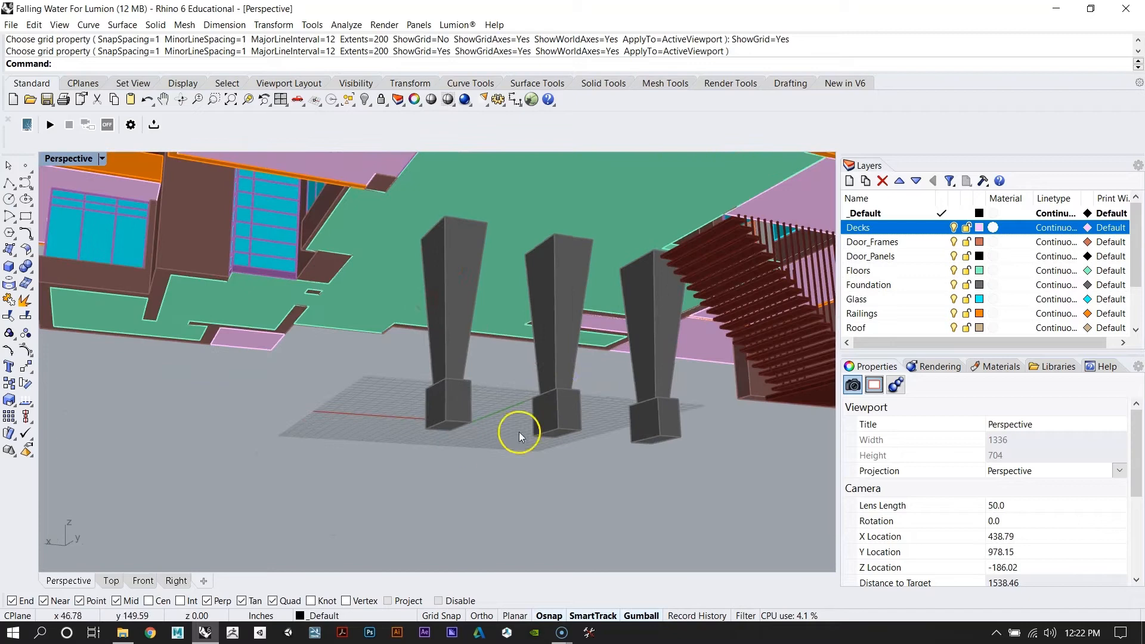
right_click_drag(453, 457, 479, 527)
right_click_drag(516, 395, 472, 365)
scroll(453, 349, "down", 5)
scroll(498, 350, "up", 3)
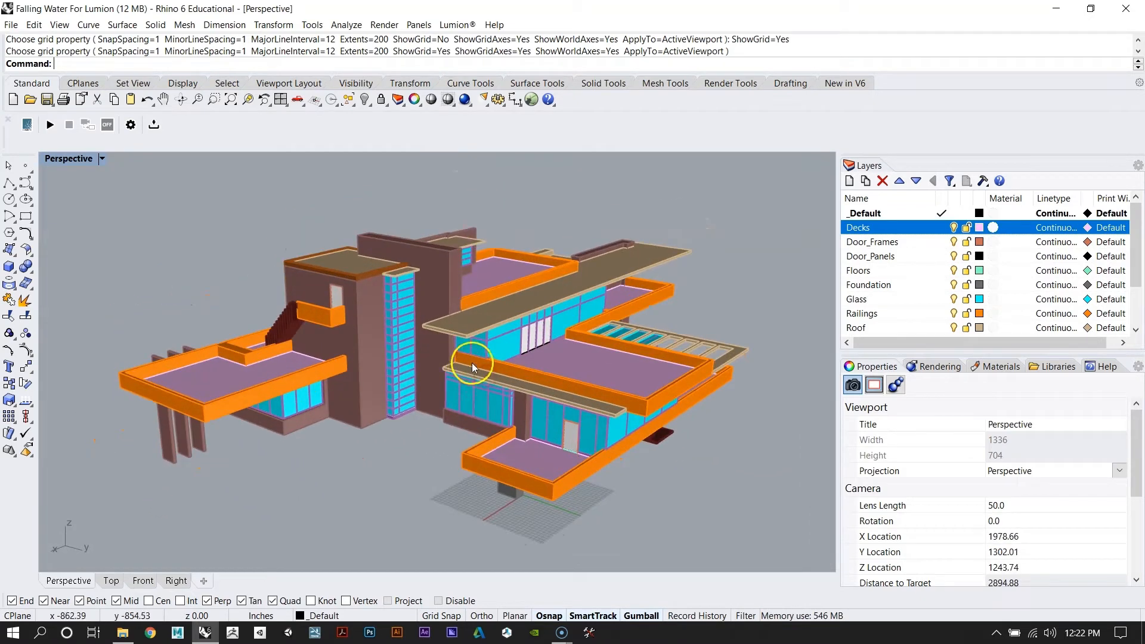
Step: Switch the Perspective viewport to the Rendered display mode
left_click(69, 160)
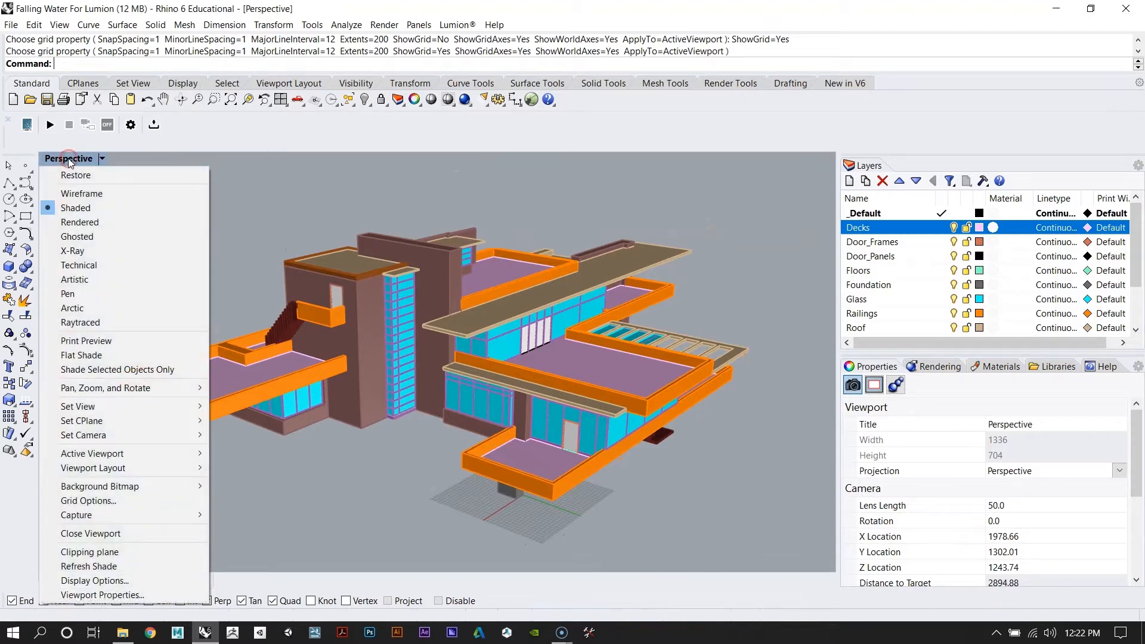
left_click(96, 224)
Step: Examine the house's material appearance in Rendered mode from several sides and distances
right_click_drag(699, 365, 723, 388)
scroll(407, 302, "down", 6)
scroll(427, 324, "up", 4)
right_click_drag(428, 327, 355, 368)
scroll(309, 437, "up", 4)
right_click_drag(310, 437, 306, 388)
scroll(455, 383, "down", 5)
scroll(508, 399, "up", 4)
right_click_drag(508, 399, 473, 333)
scroll(473, 334, "down", 2)
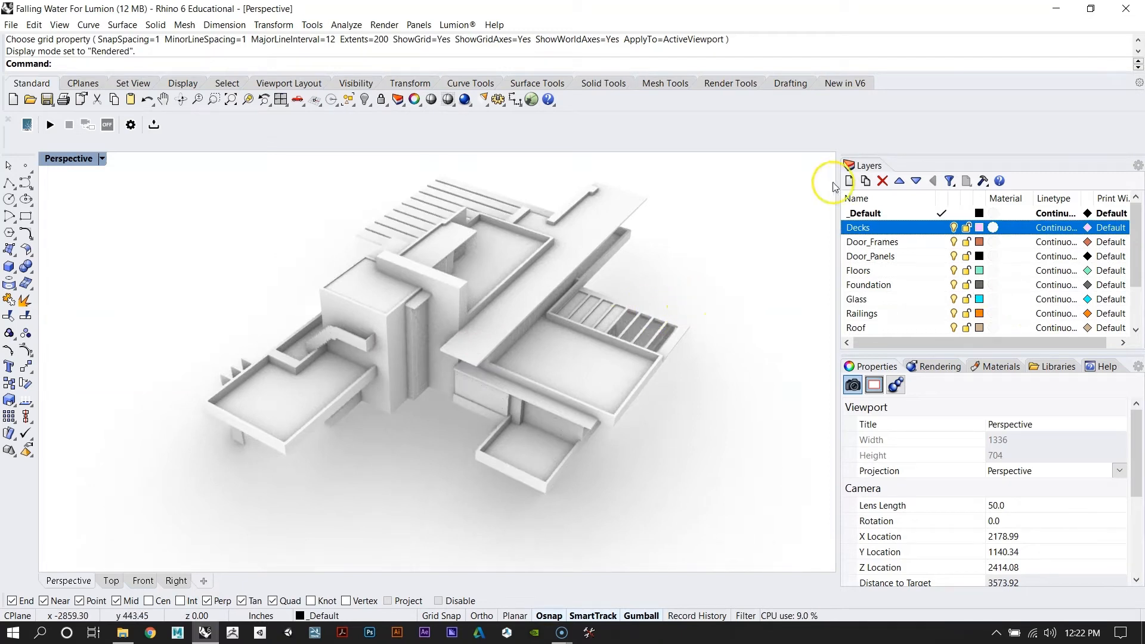
right_click_drag(566, 261, 522, 334)
scroll(590, 323, "up", 4)
scroll(399, 317, "down", 4)
right_click_drag(432, 332, 453, 324)
scroll(449, 341, "up", 2)
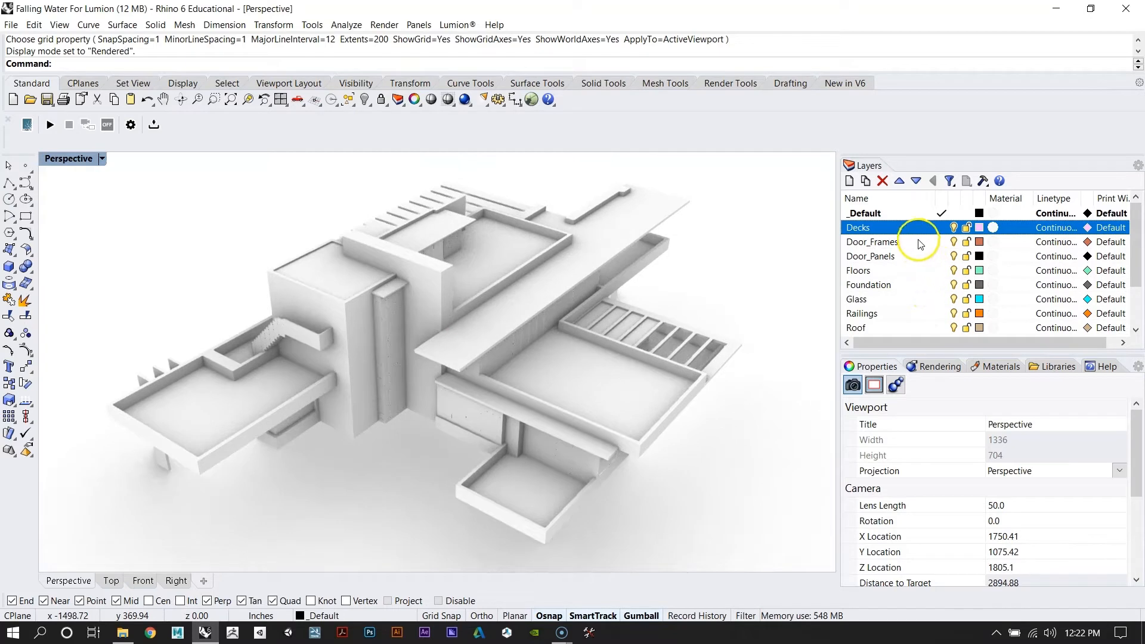
Step: Select all objects on the Walls layer and clear the selection again
left_click_drag(1136, 215, 1136, 270)
right_click(862, 313)
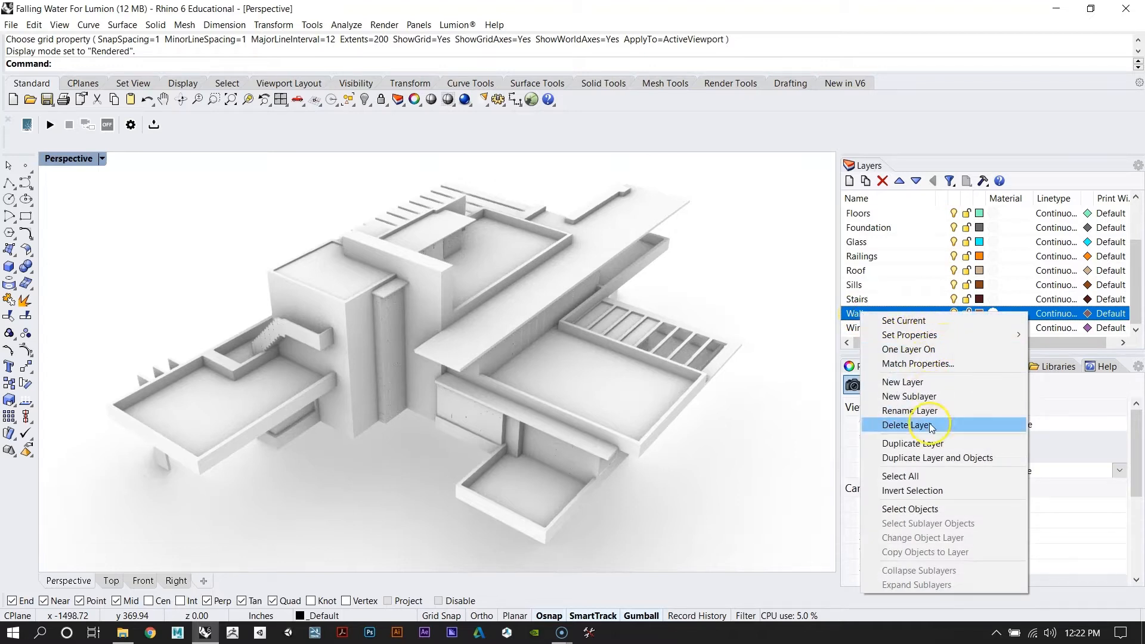
left_click(907, 510)
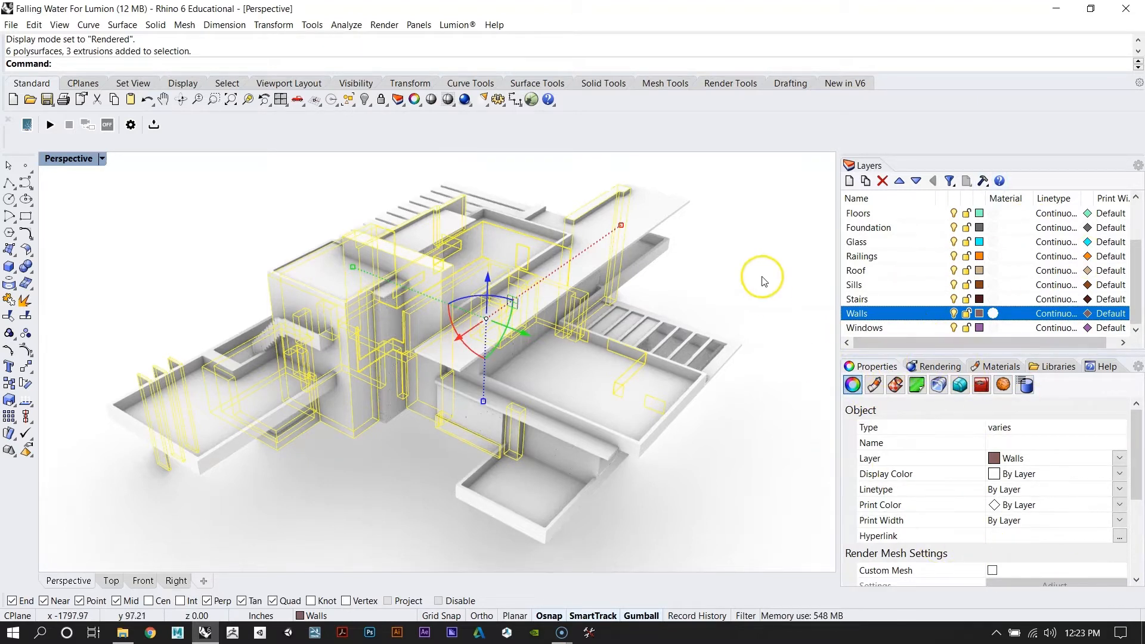
left_click(738, 307)
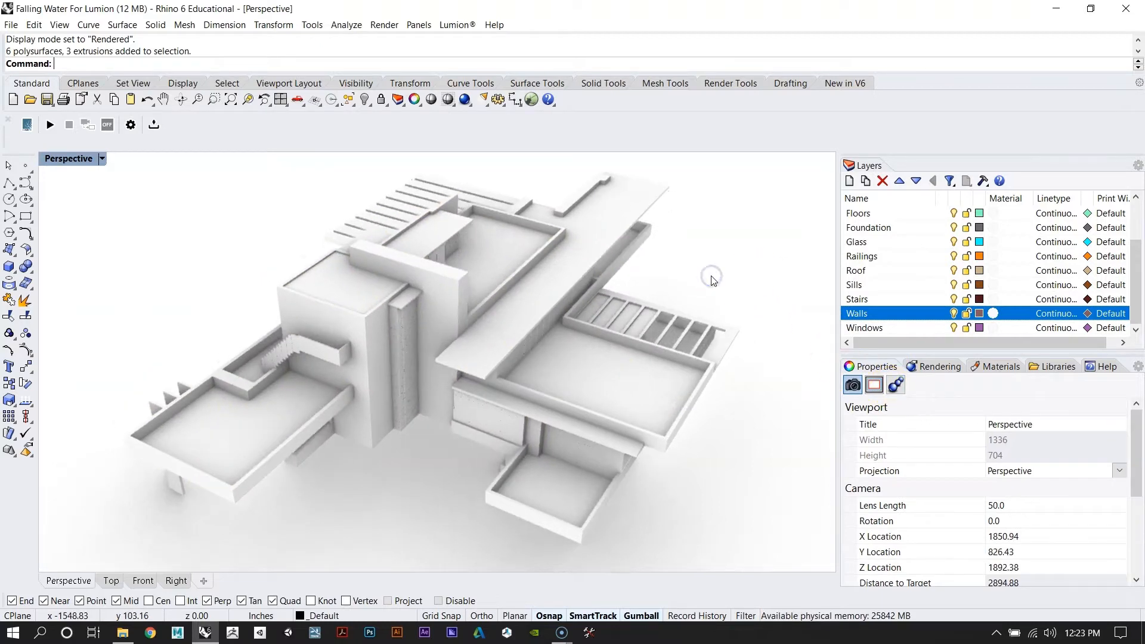
Step: Run the Properties and Rendering commands to bring up the viewport properties and the render settings
key("Return")
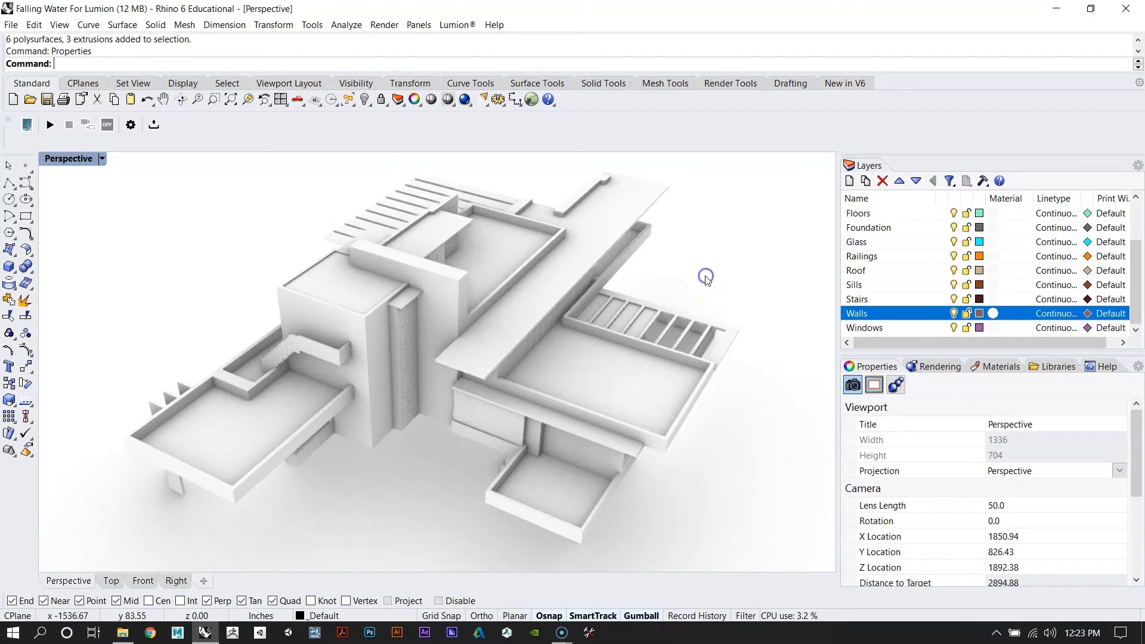
type("Rendering")
key("Return")
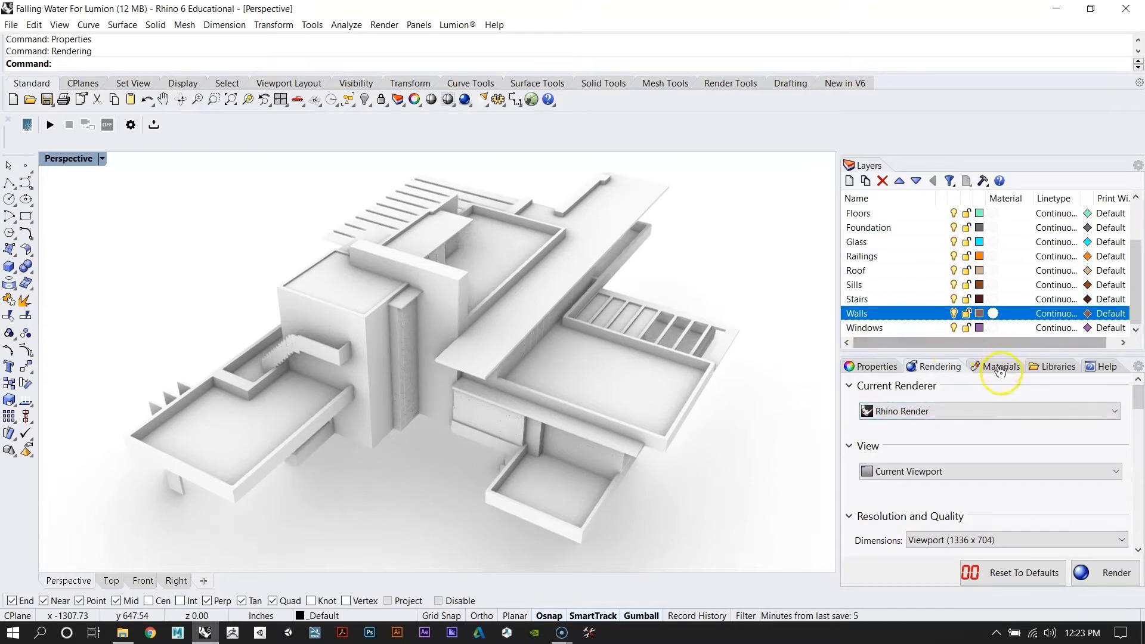
Step: Select all objects that belong to the Walls layer
scroll(677, 310, "up", 3)
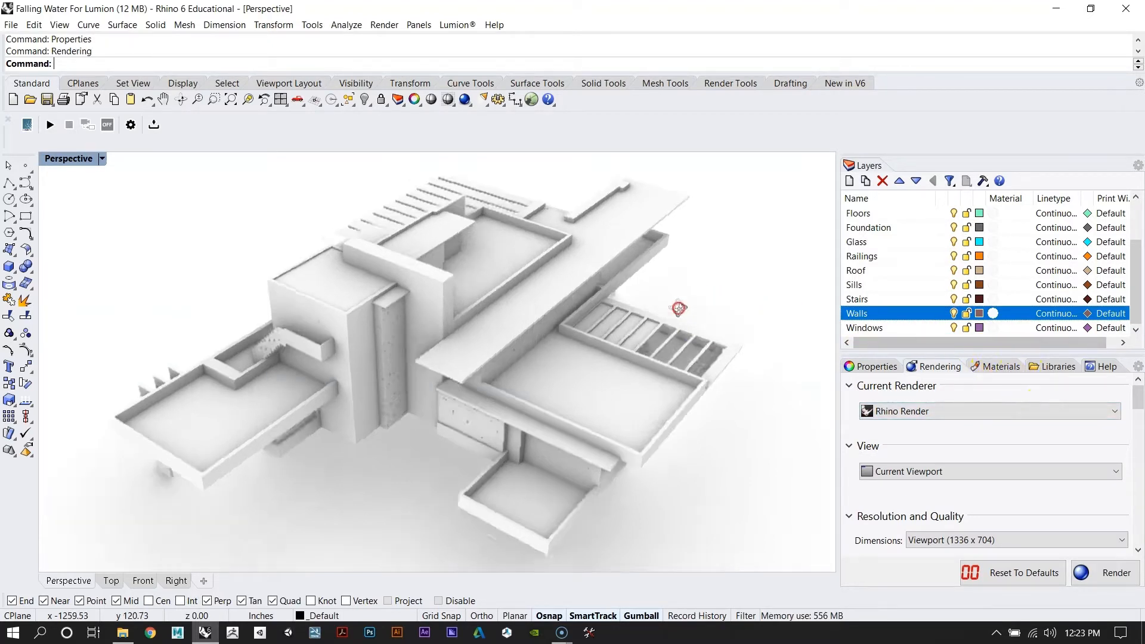
right_click(901, 311)
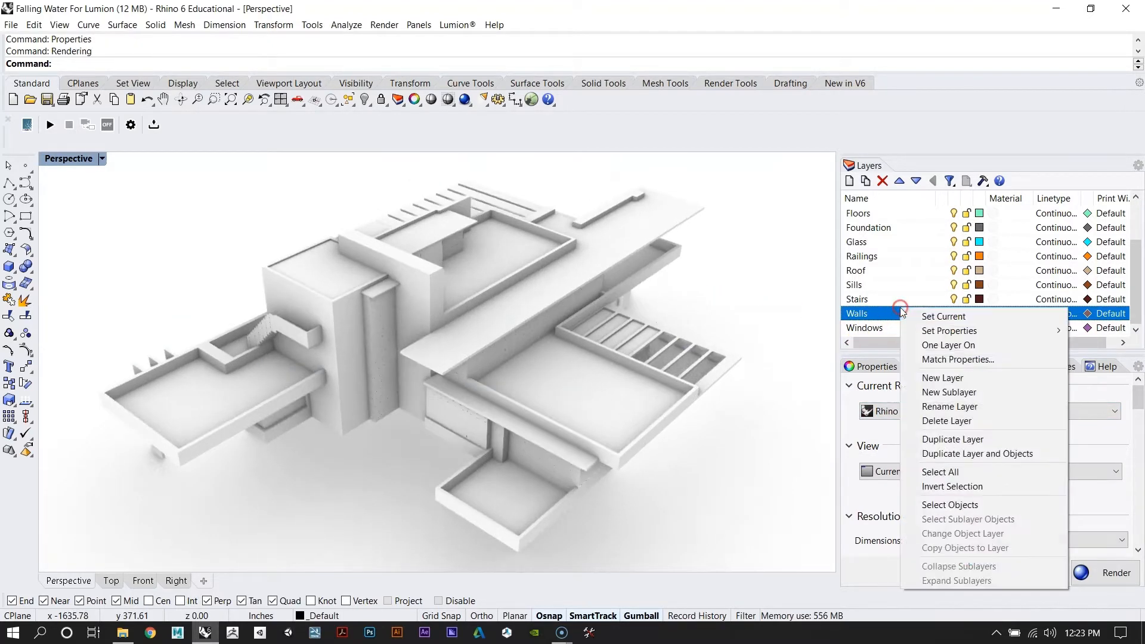
left_click(976, 504)
right_click_drag(454, 352, 487, 318)
right_click_drag(547, 292, 558, 352)
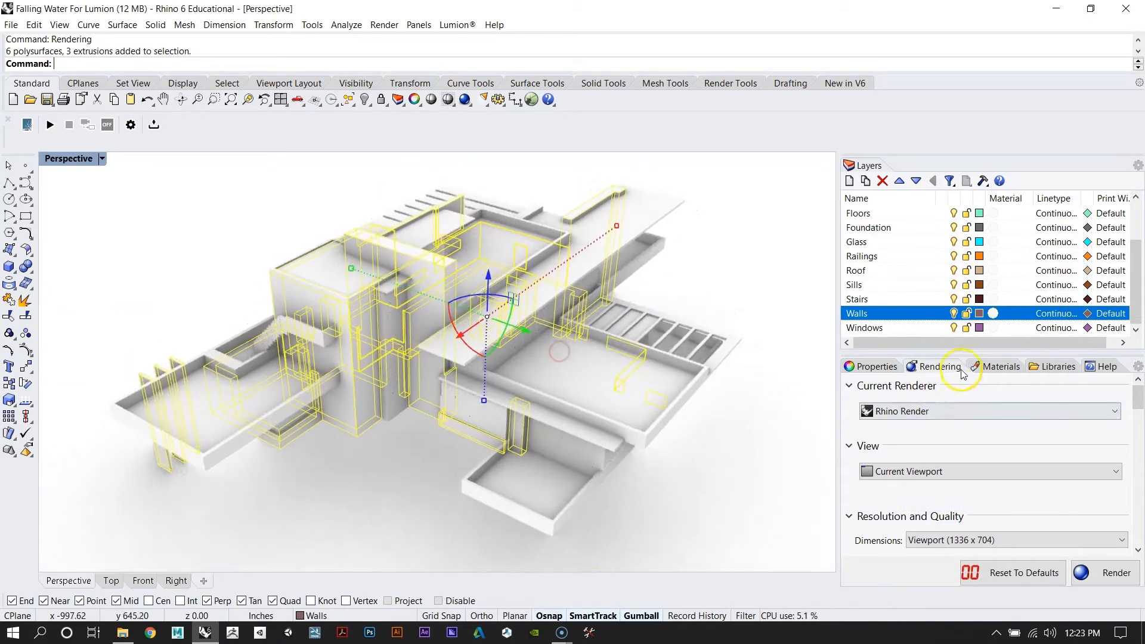
Step: Create a new Custom material and name it Walls
left_click(995, 371)
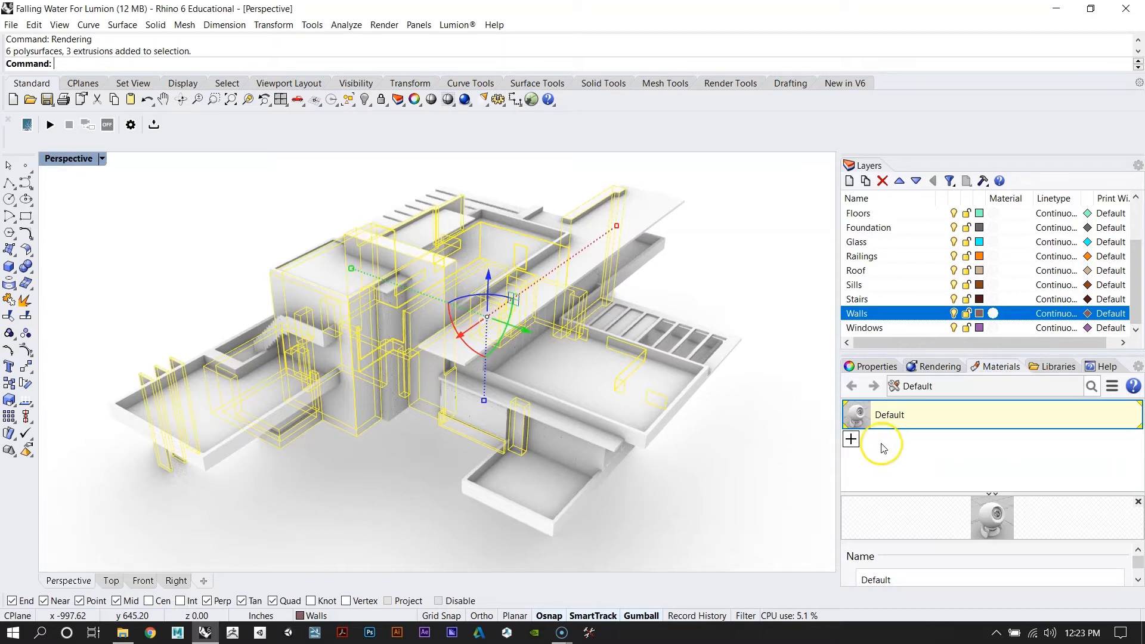
left_click(851, 440)
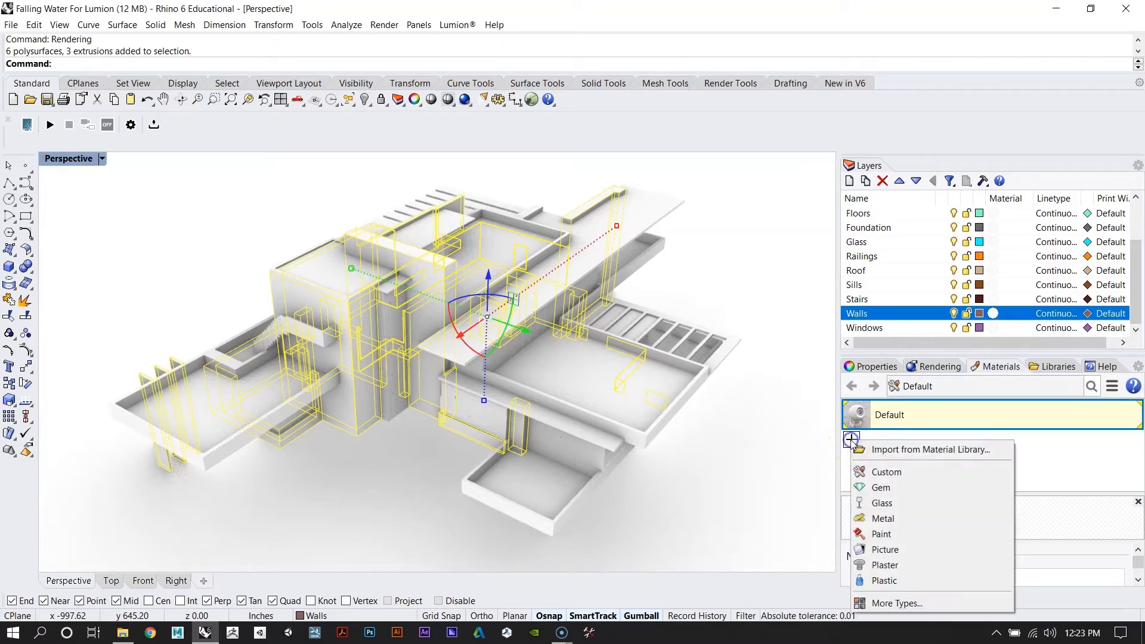
left_click(892, 472)
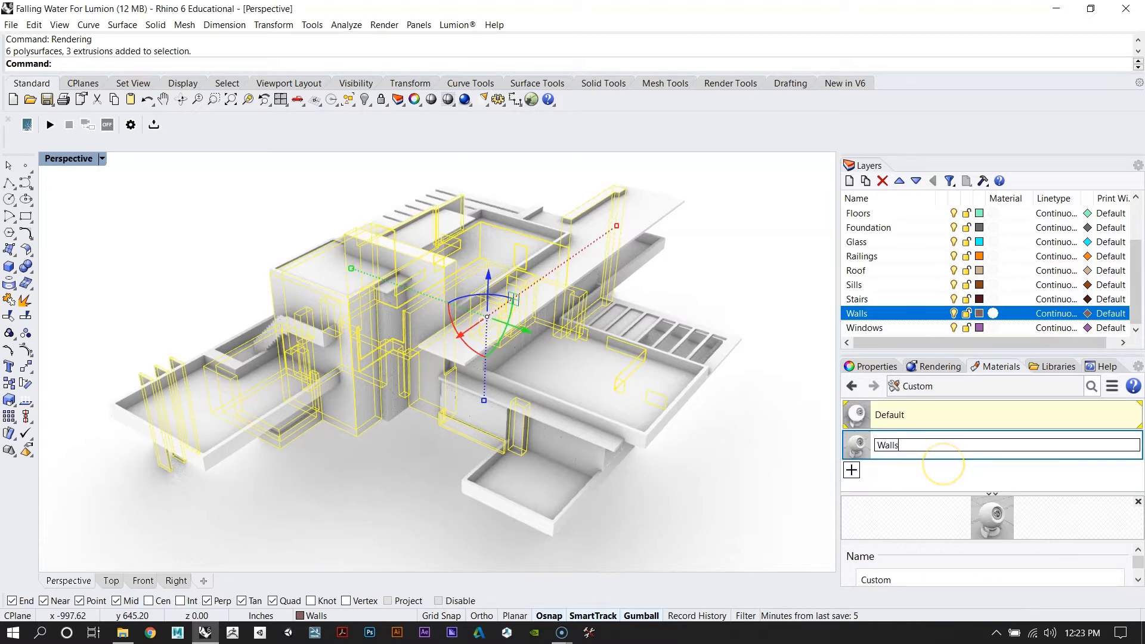
key("Return")
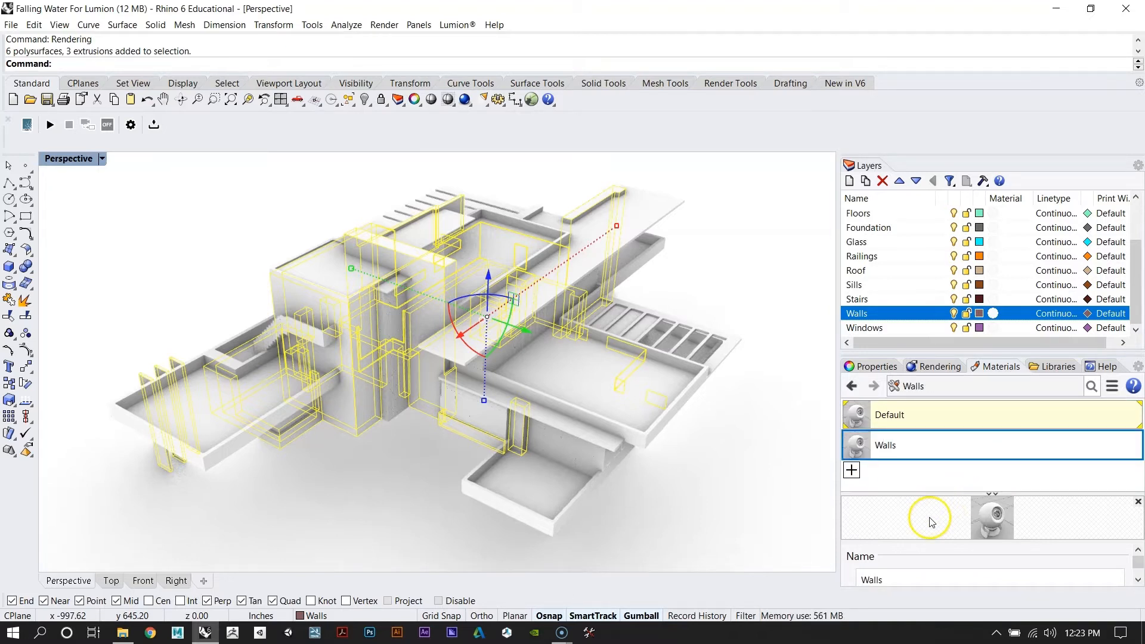
Step: Set the Walls material's color to the dark brown swatch at the end of the Orange color group
left_click(1138, 578)
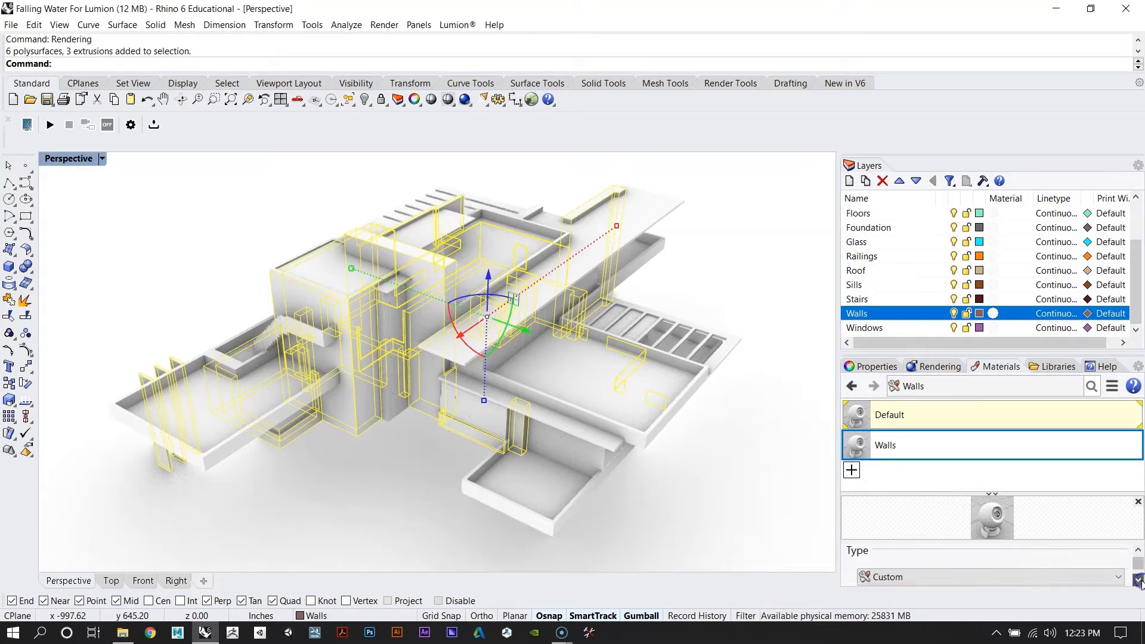
left_click(1138, 551)
left_click(1138, 551)
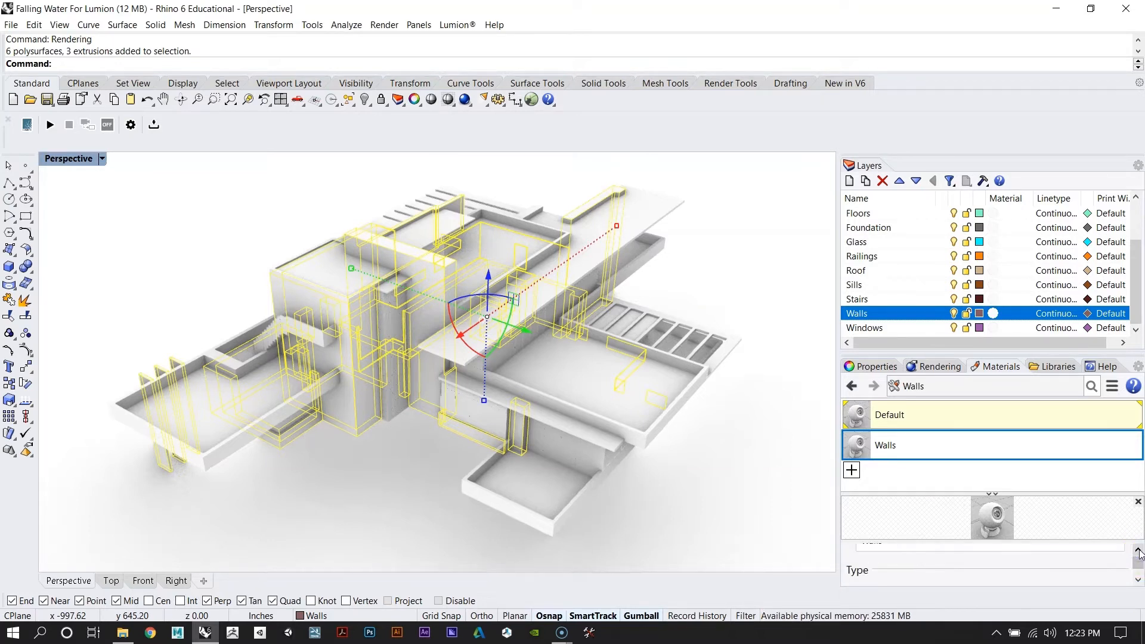
left_click(1137, 579)
left_click(1136, 580)
left_click(931, 559)
left_click_drag(600, 249, 609, 240)
left_click(407, 258)
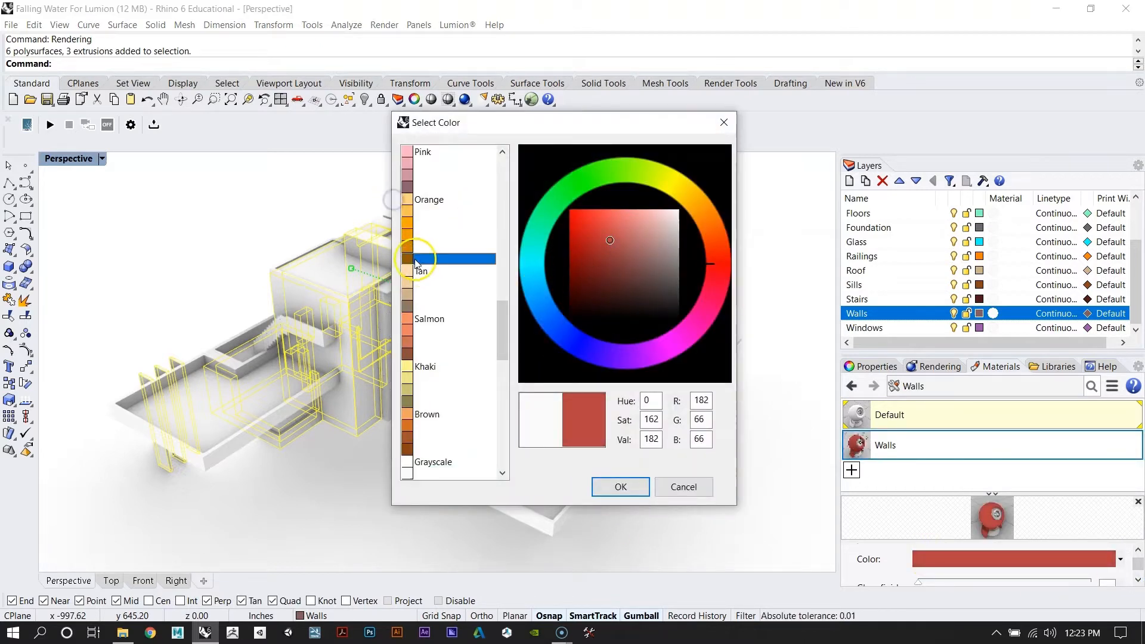
left_click(617, 486)
right_click_drag(672, 368, 634, 343)
Step: Assign the Walls material to the selected wall objects and clear the selection
left_click(888, 438)
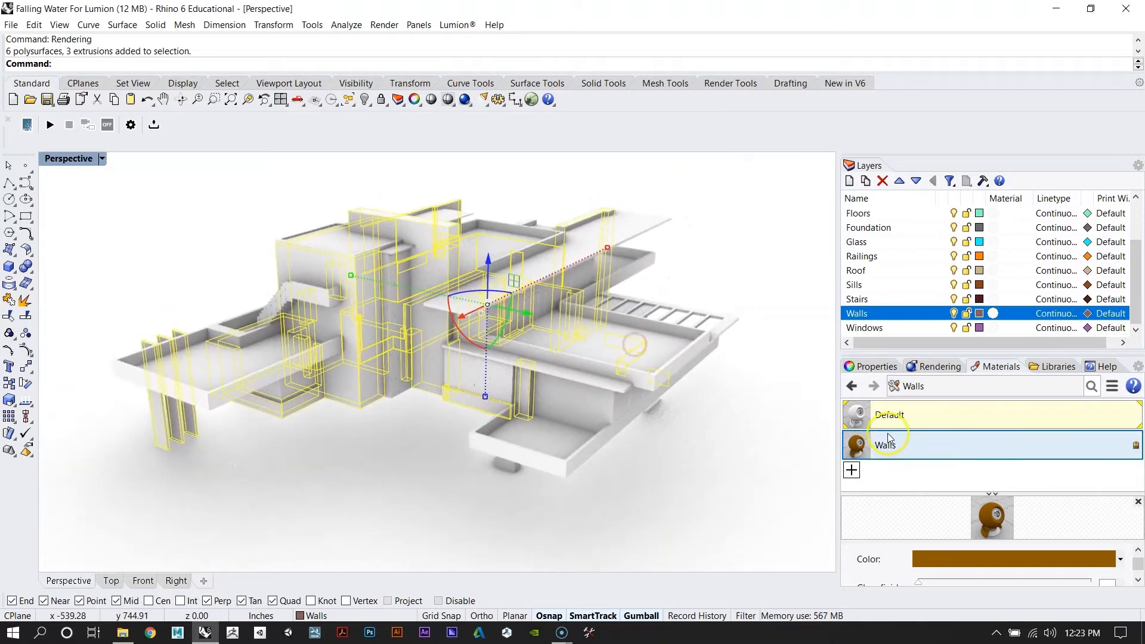
right_click(881, 449)
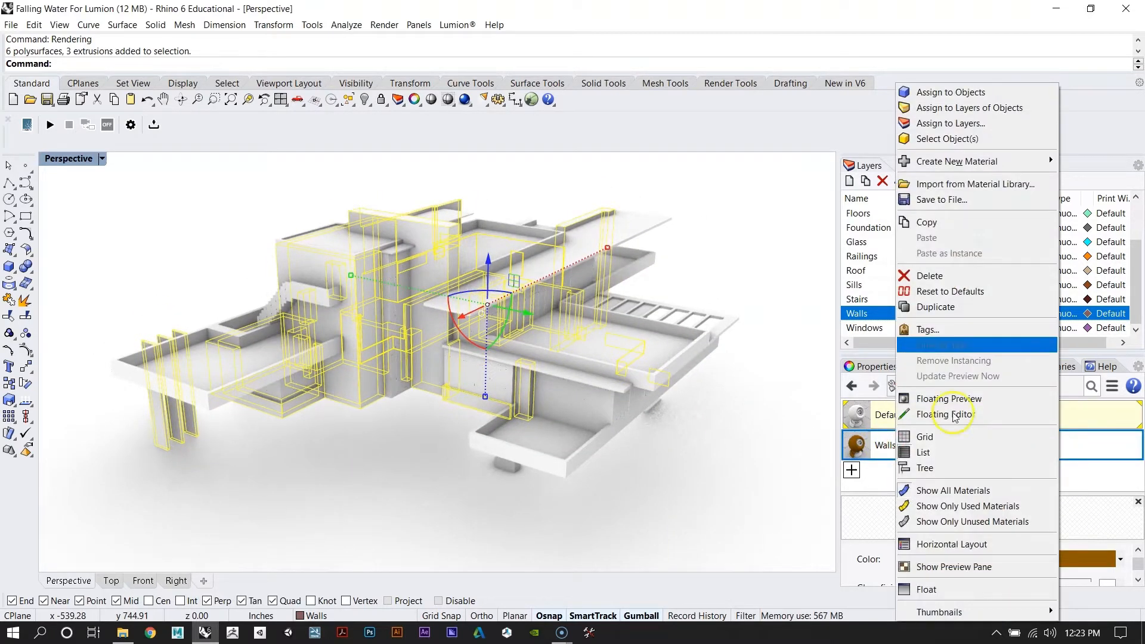
left_click(979, 96)
right_click_drag(495, 370, 562, 349)
left_click(655, 481)
Step: Assign the Default material to the three upright wall slabs supporting the projecting deck
right_click_drag(432, 378, 578, 414)
scroll(578, 414, "up", 6)
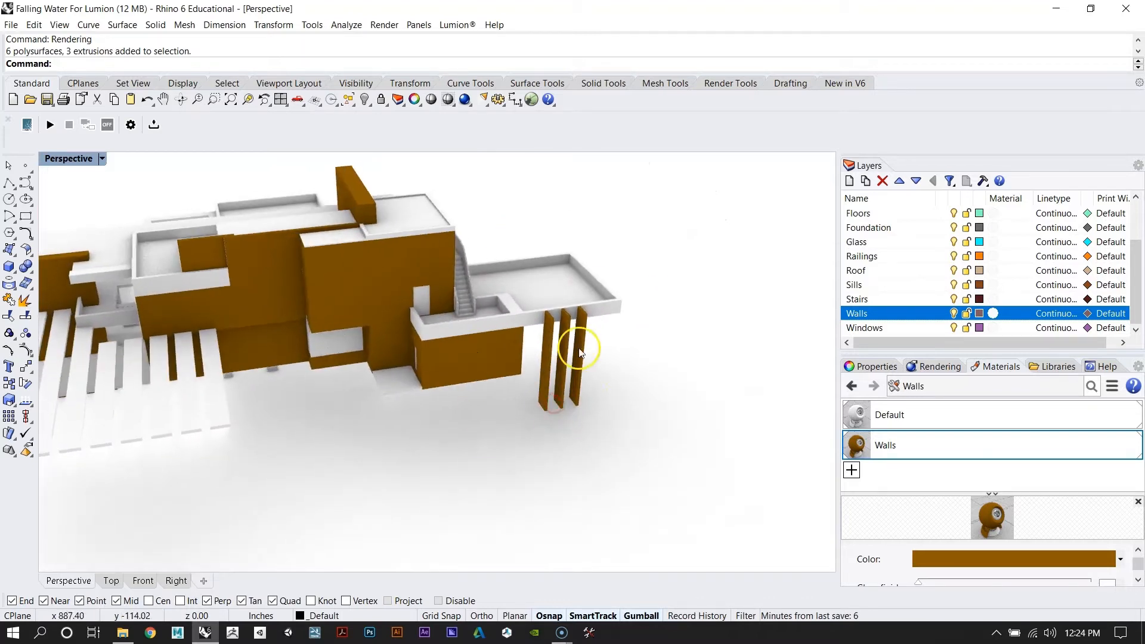
left_click_drag(496, 409, 497, 409)
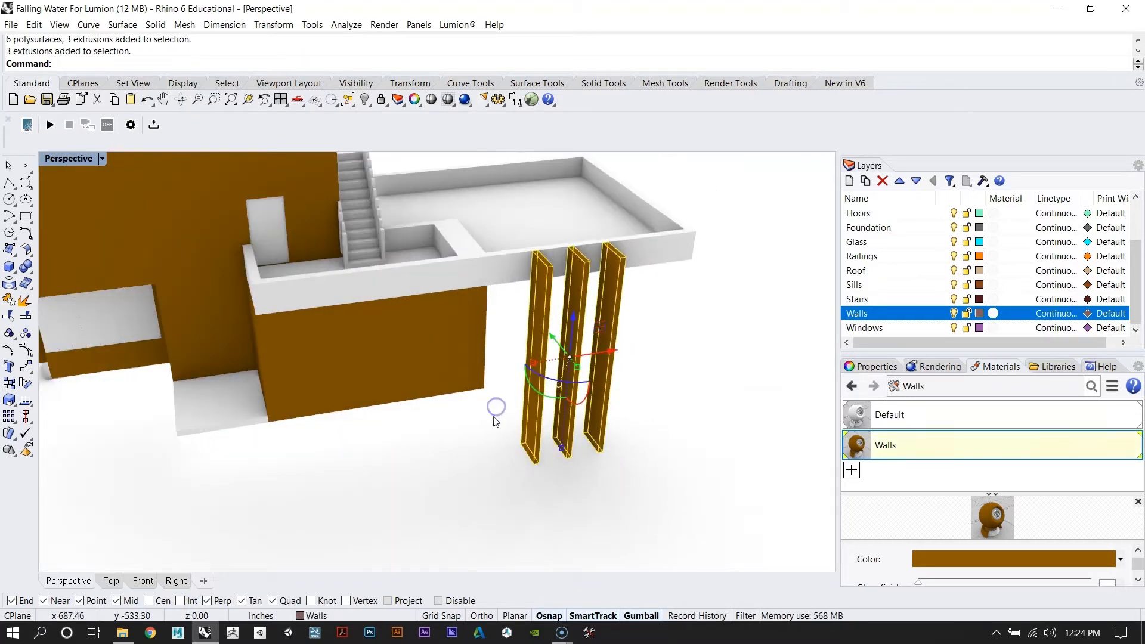
right_click(941, 420)
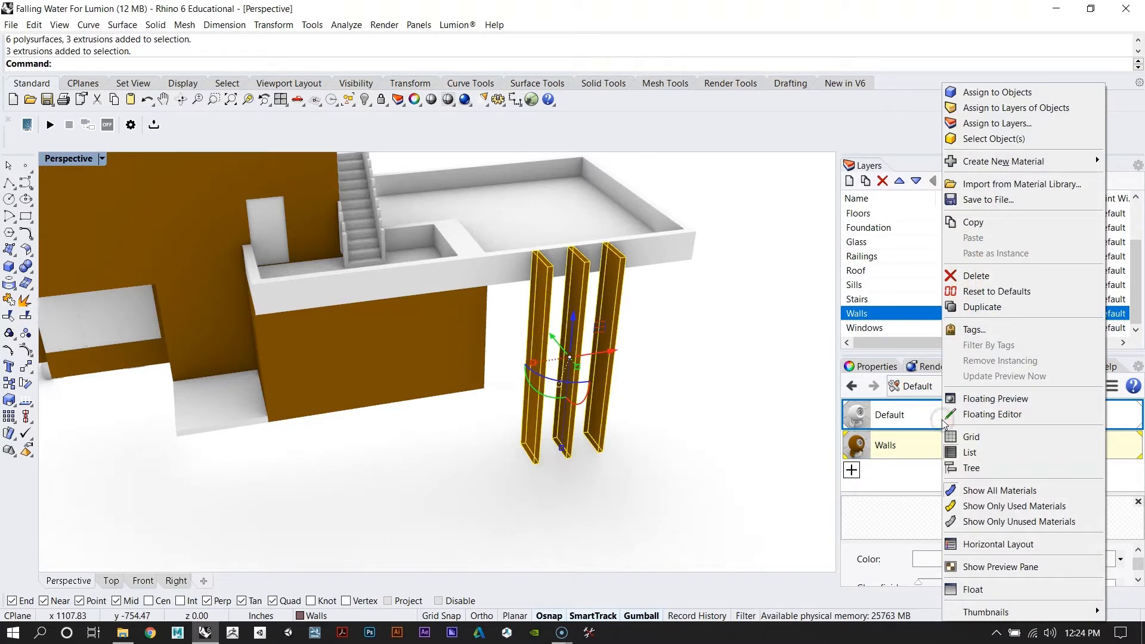
left_click(1006, 93)
Step: Inspect from all around the house which elements carry the Walls material and which carry the Default material
right_click_drag(800, 225, 325, 337)
right_click_drag(511, 333, 437, 265)
scroll(437, 264, "up", 4)
right_click_drag(524, 363, 488, 326)
scroll(312, 322, "down", 8)
scroll(387, 377, "up", 4)
right_click_drag(439, 359, 503, 369)
scroll(377, 320, "up", 2)
scroll(439, 301, "up", 3)
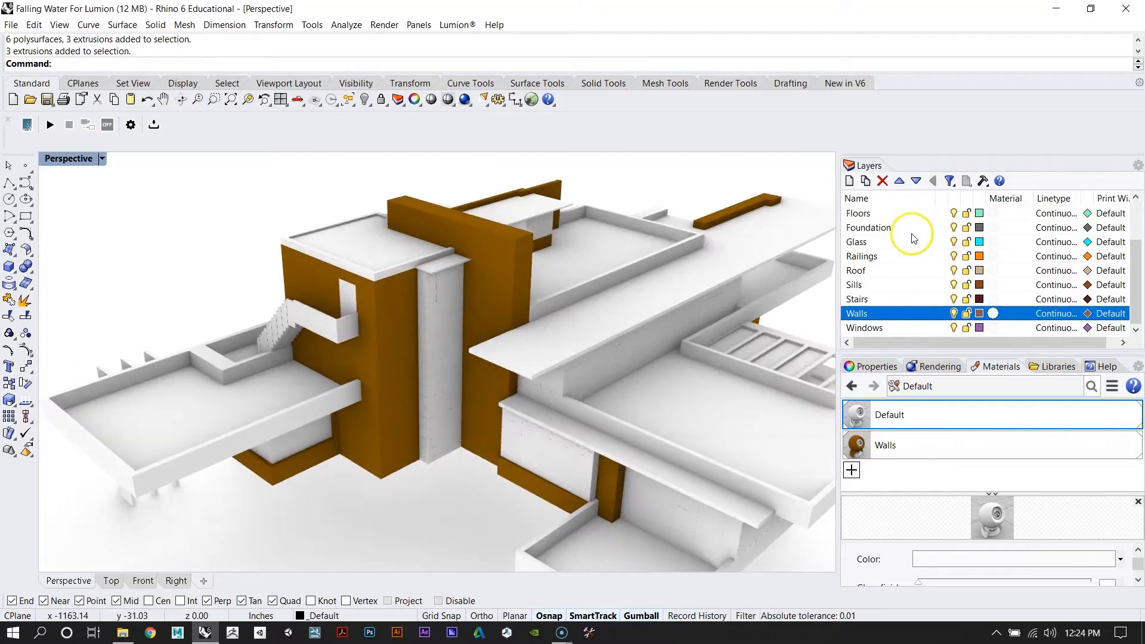
mouse_move(540, 386)
right_mouse_down()
mouse_move(570, 378)
mouse_move(620, 394)
mouse_move(545, 389)
right_mouse_up()
scroll(418, 323, "down", 7)
scroll(452, 325, "up", 3)
right_click_drag(498, 346, 573, 391)
scroll(442, 349, "up", 4)
scroll(491, 376, "down", 5)
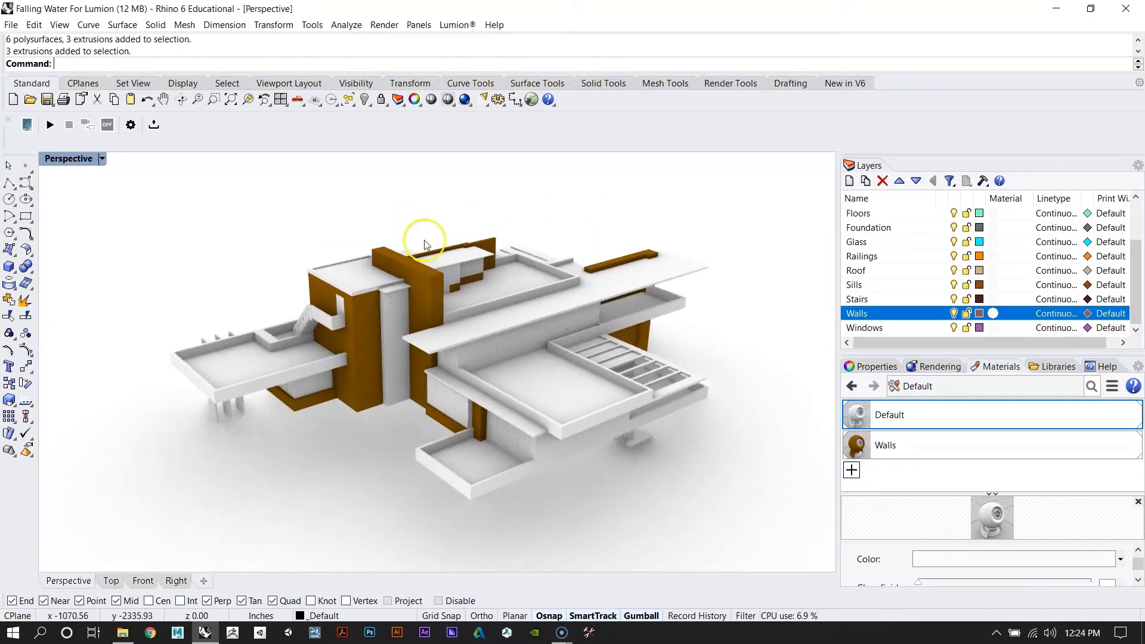
right_click_drag(346, 307, 370, 320)
scroll(369, 321, "up", 2)
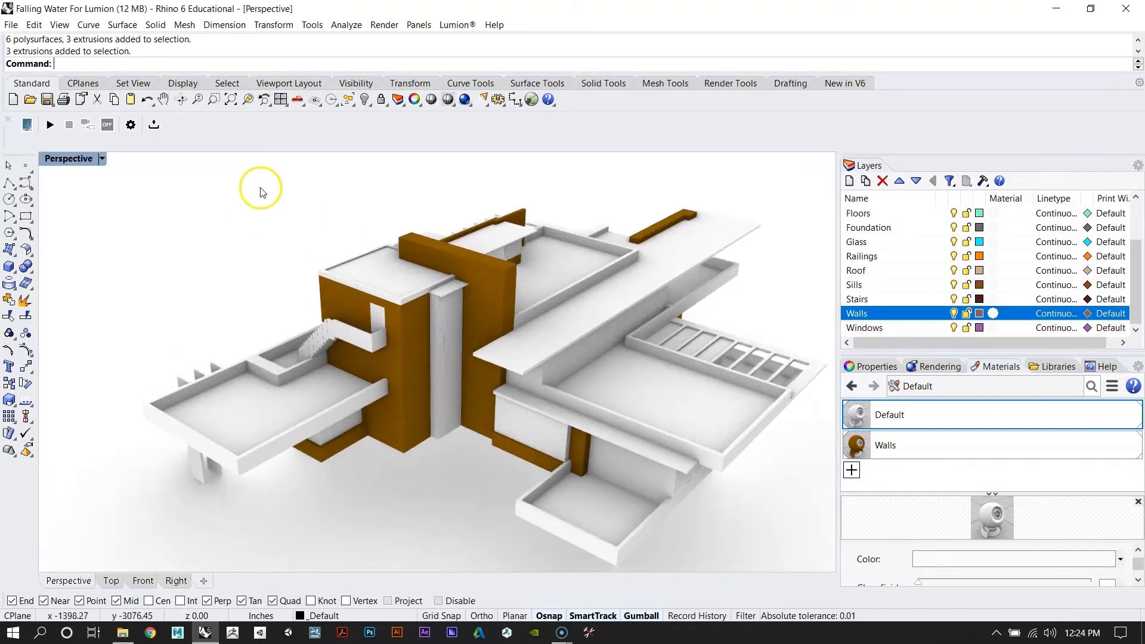
Step: Start Lumion LiveSync for the model and agree to launch Lumion
left_click(50, 125)
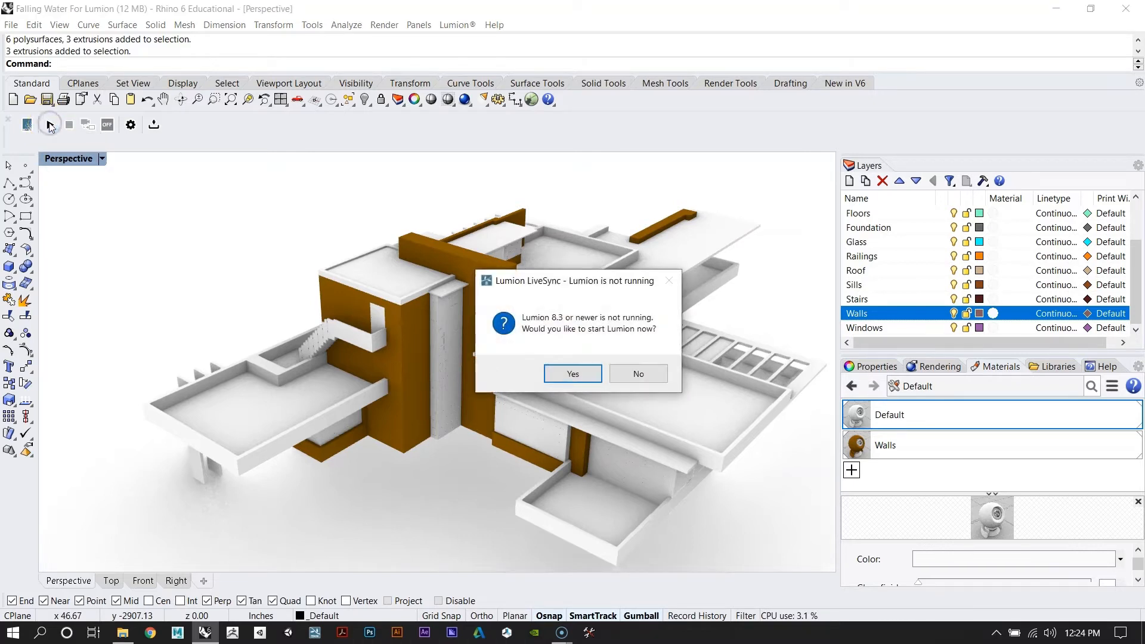
left_click_drag(546, 292, 526, 272)
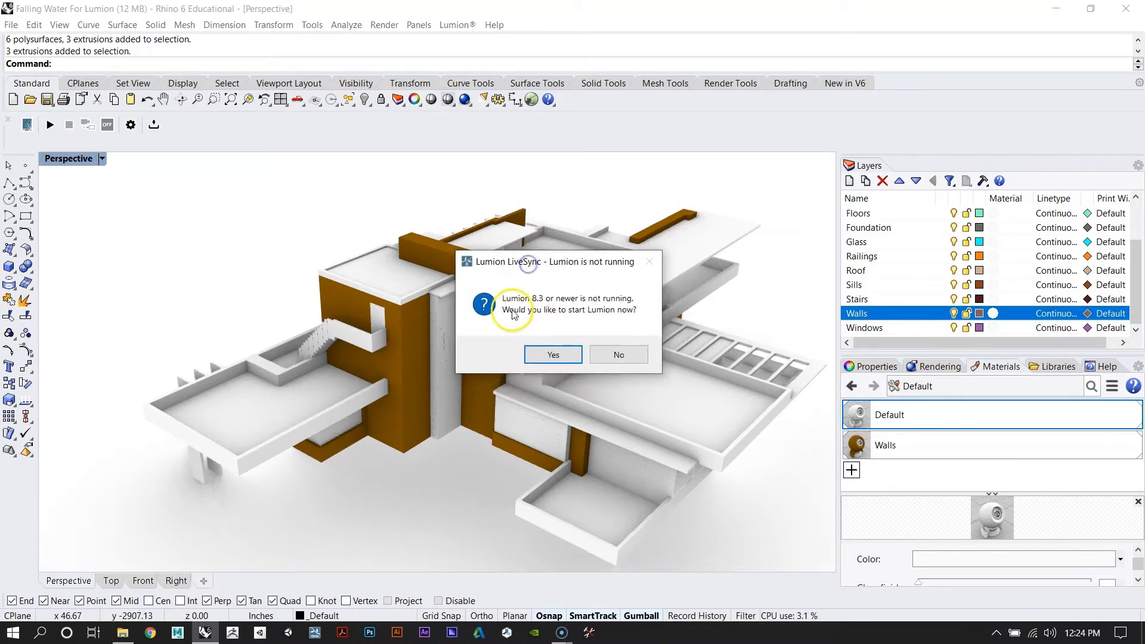
left_click(559, 355)
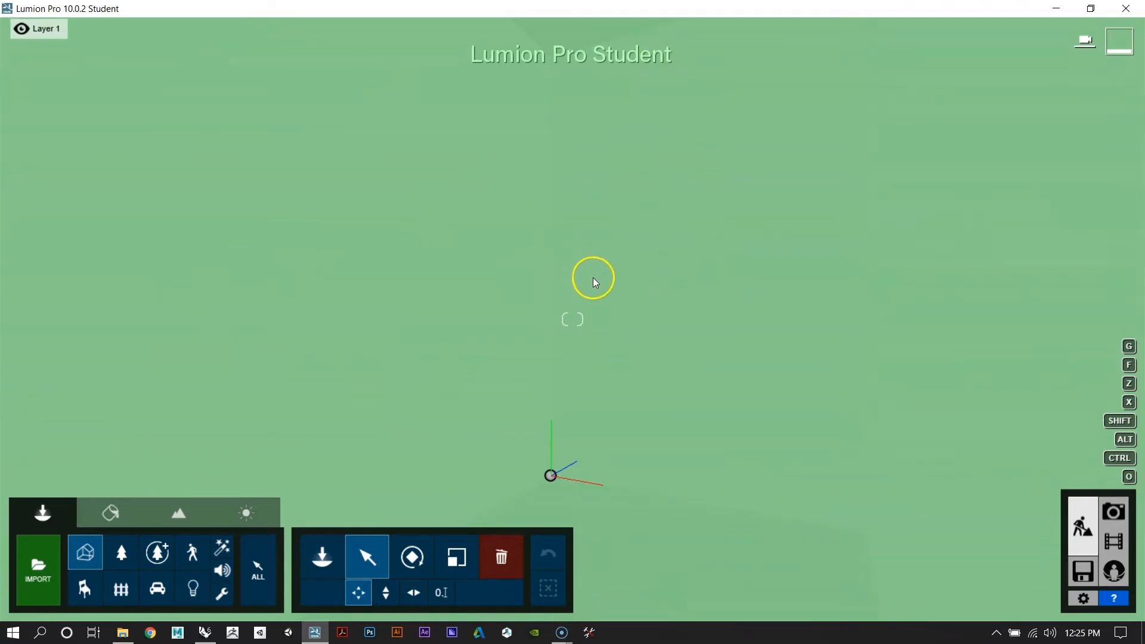
Step: Move the camera out from inside the imported house, past the deck supports, and raise it above the roof
key("a")
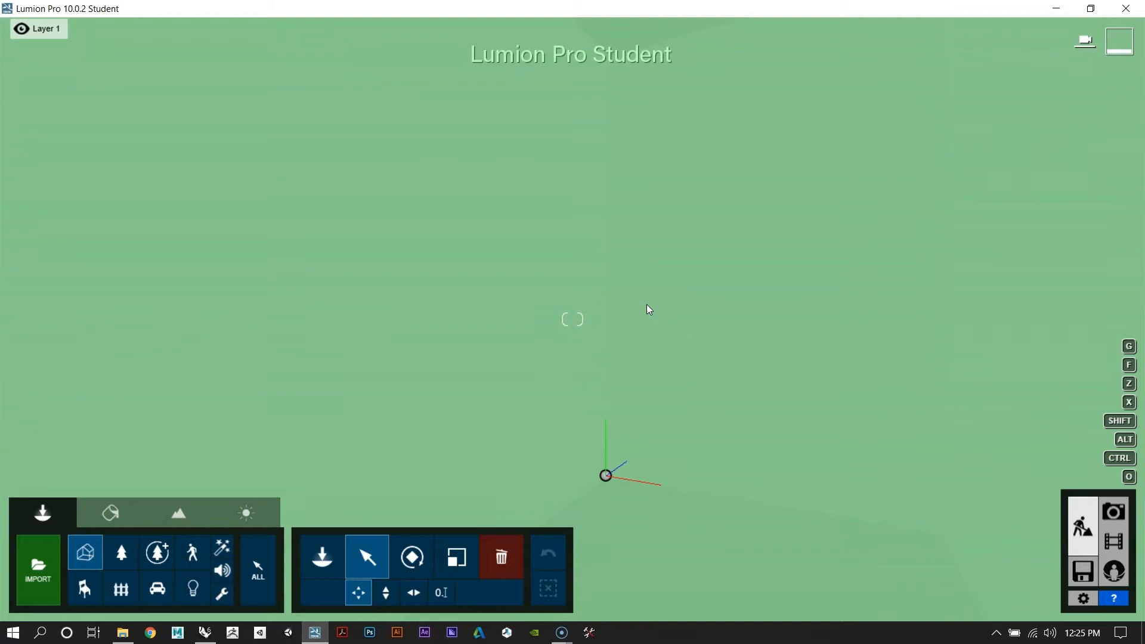
key("s")
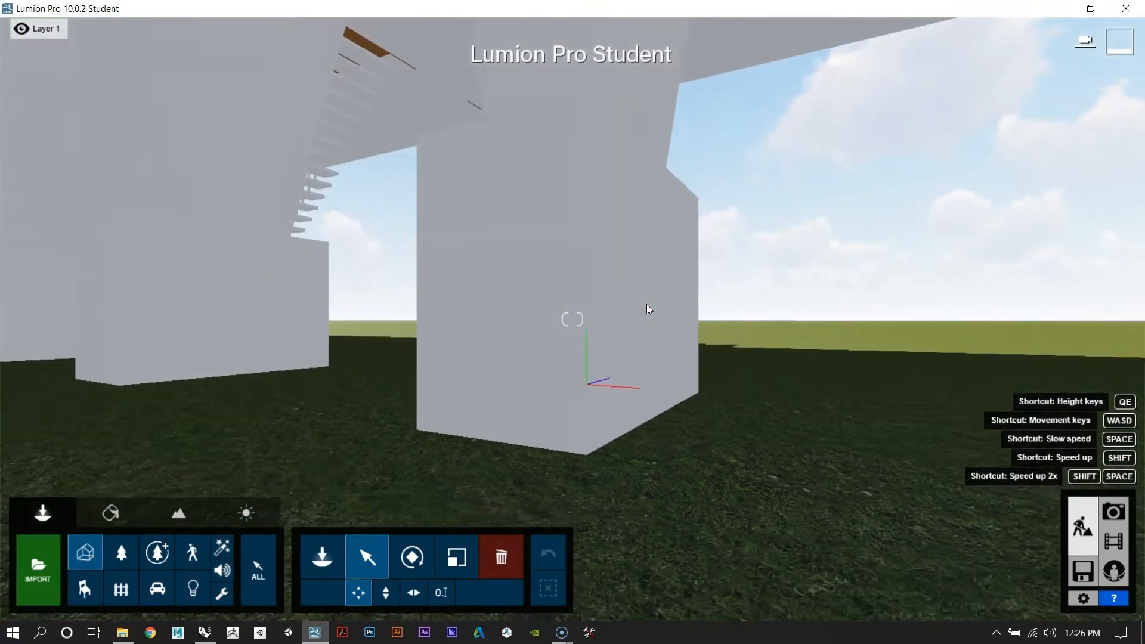
key("s")
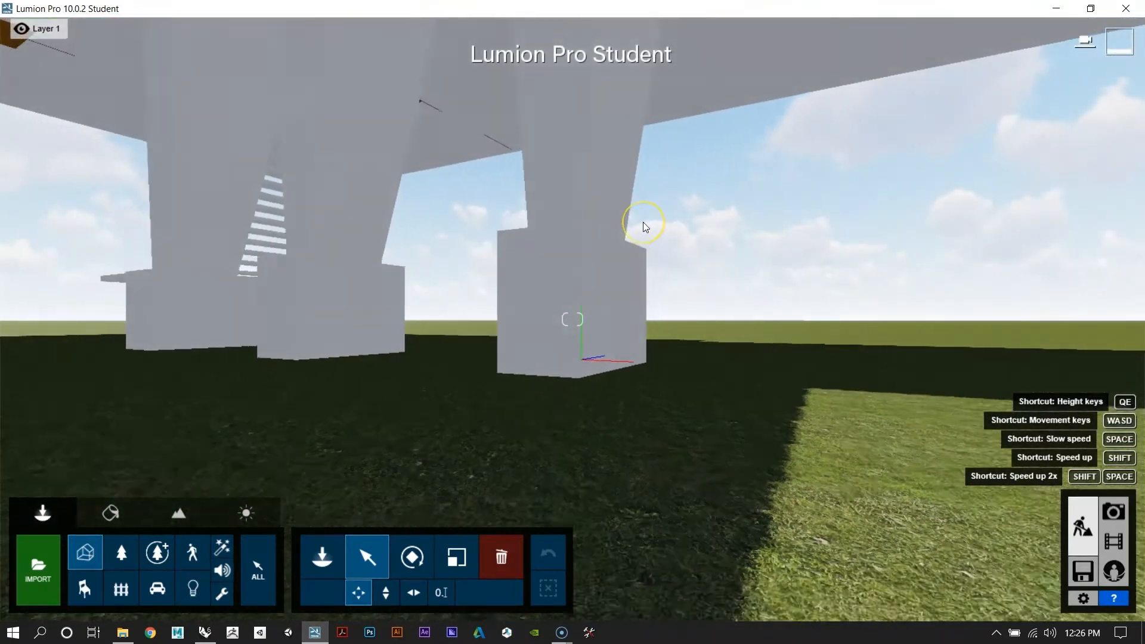
key("s")
key("w")
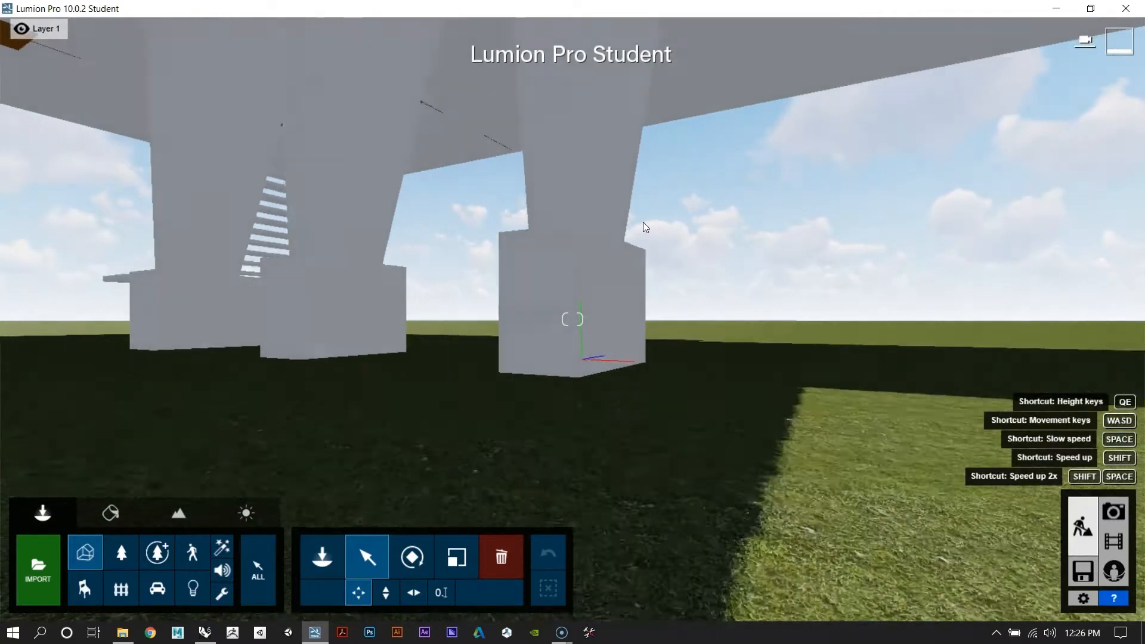
key("w")
key("a")
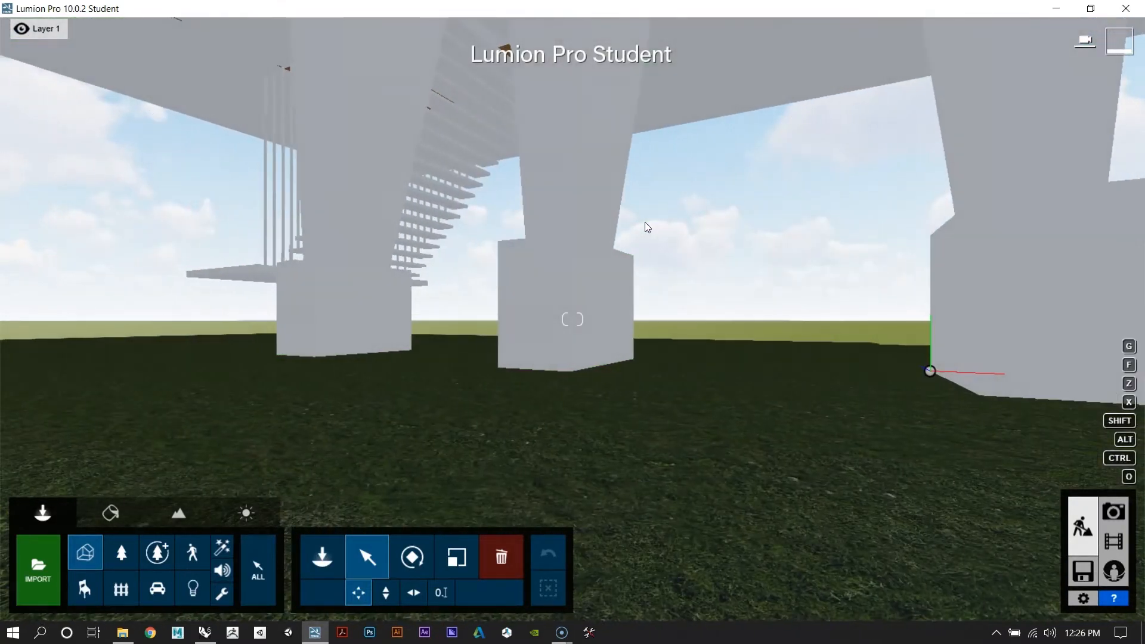
key("d")
key("s")
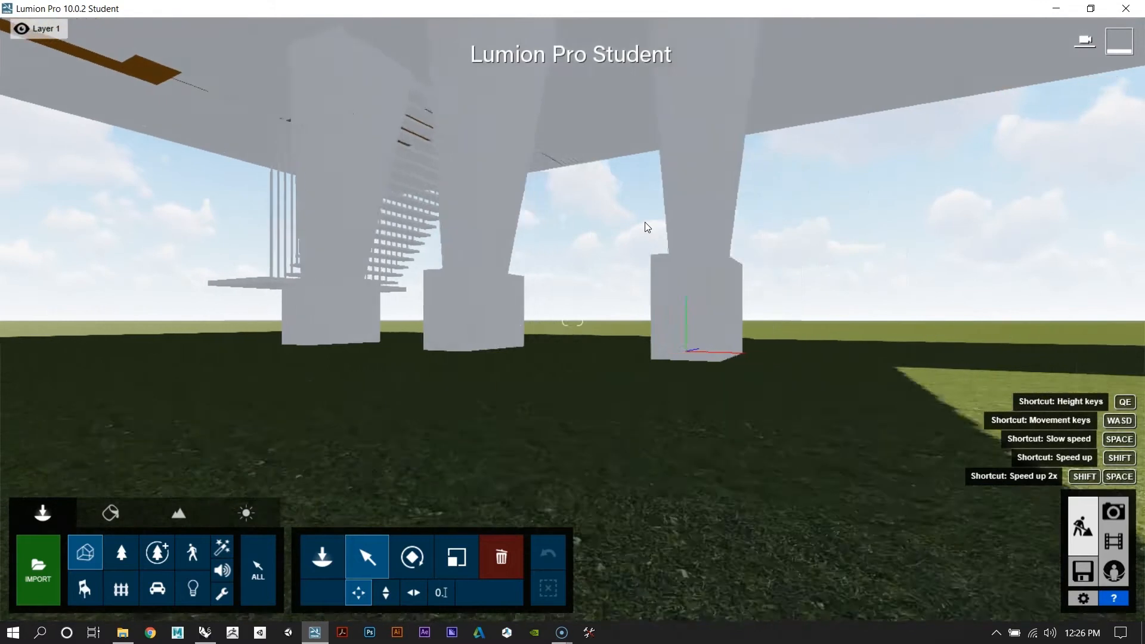
key("d")
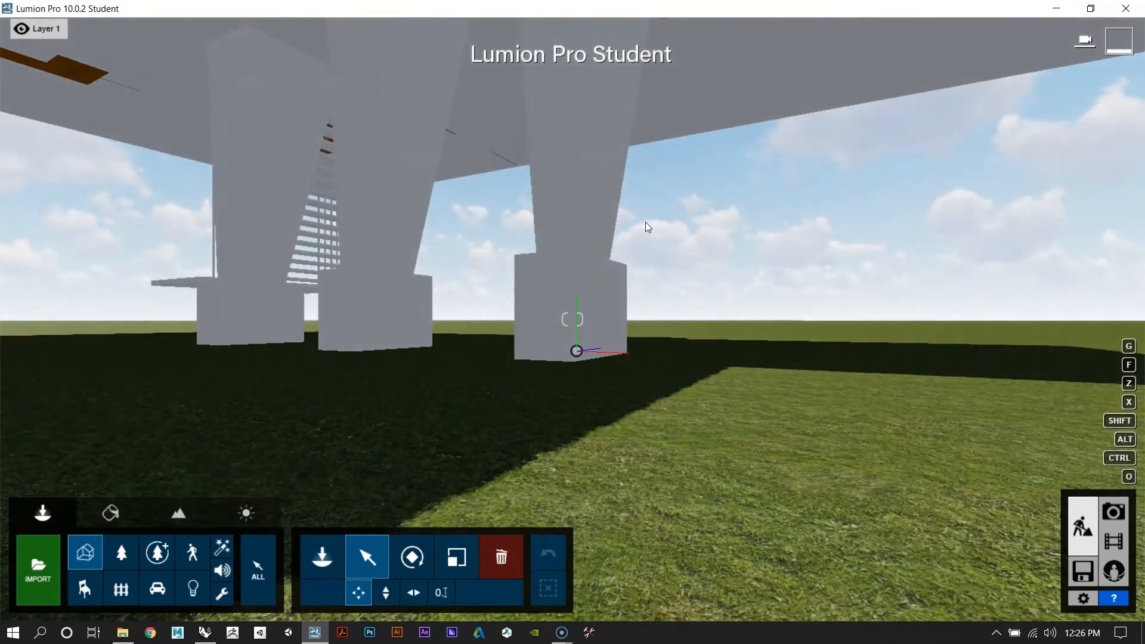
key("e")
key("e")
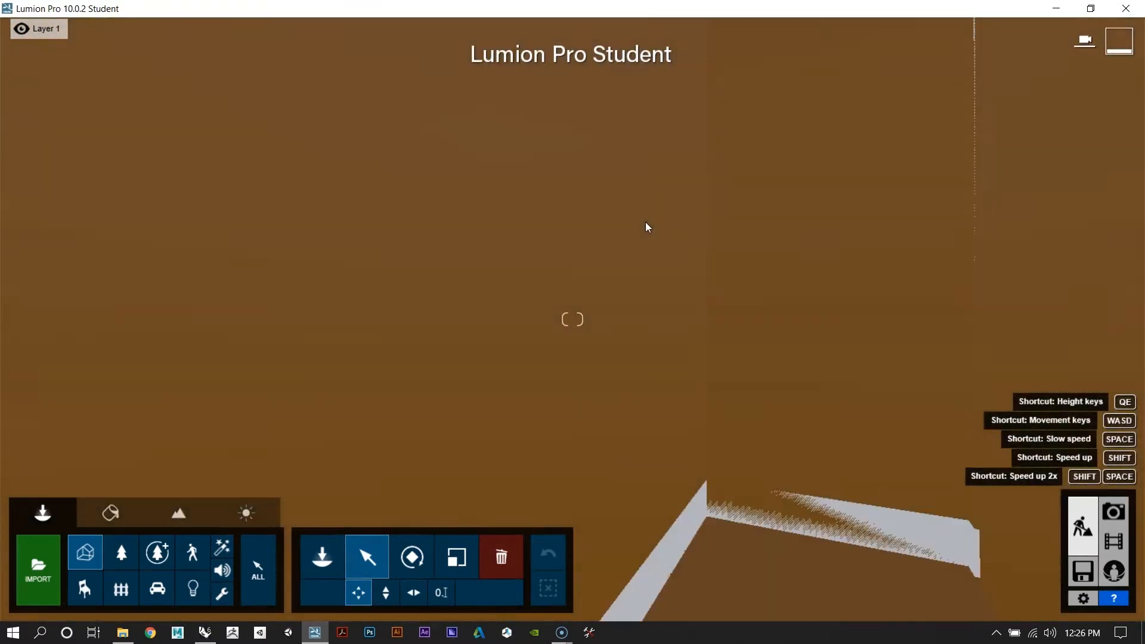
key("e")
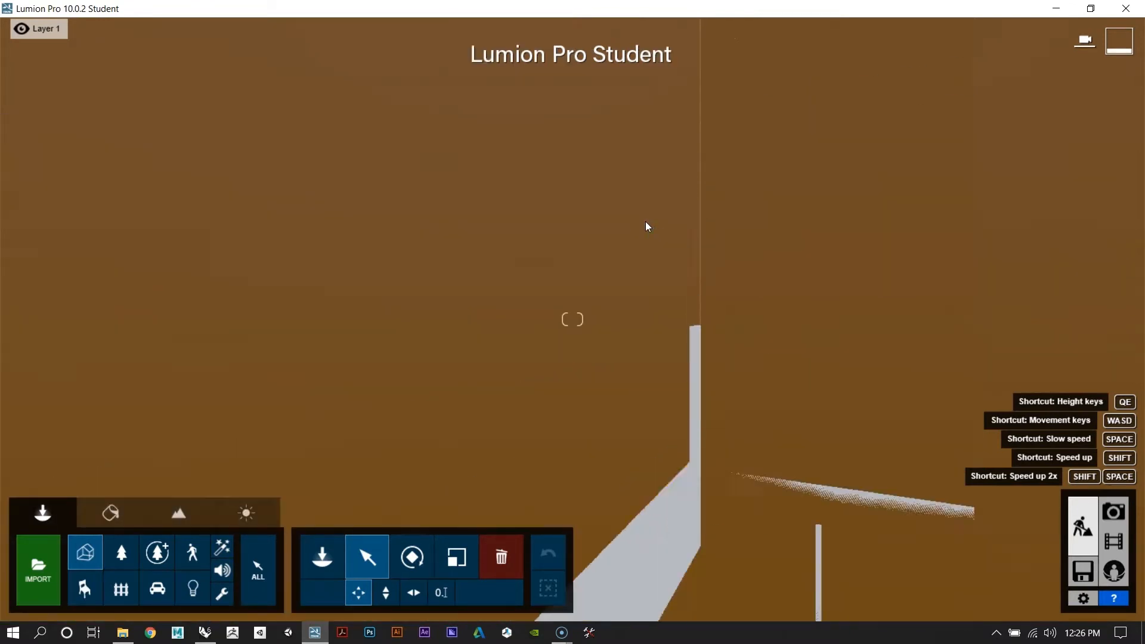
key("e")
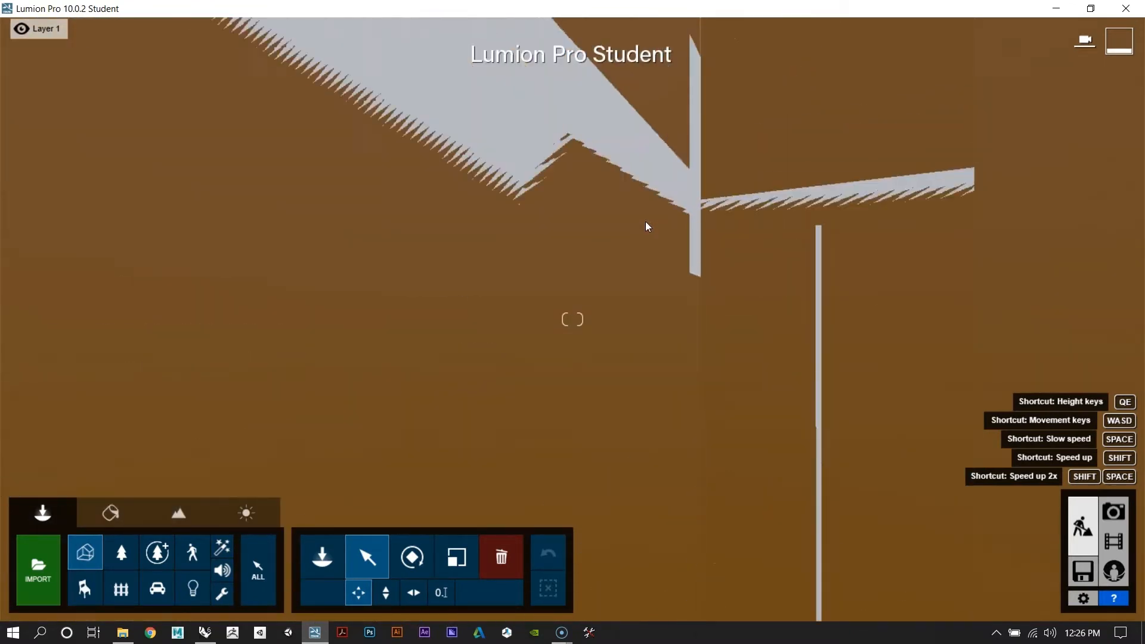
key("e")
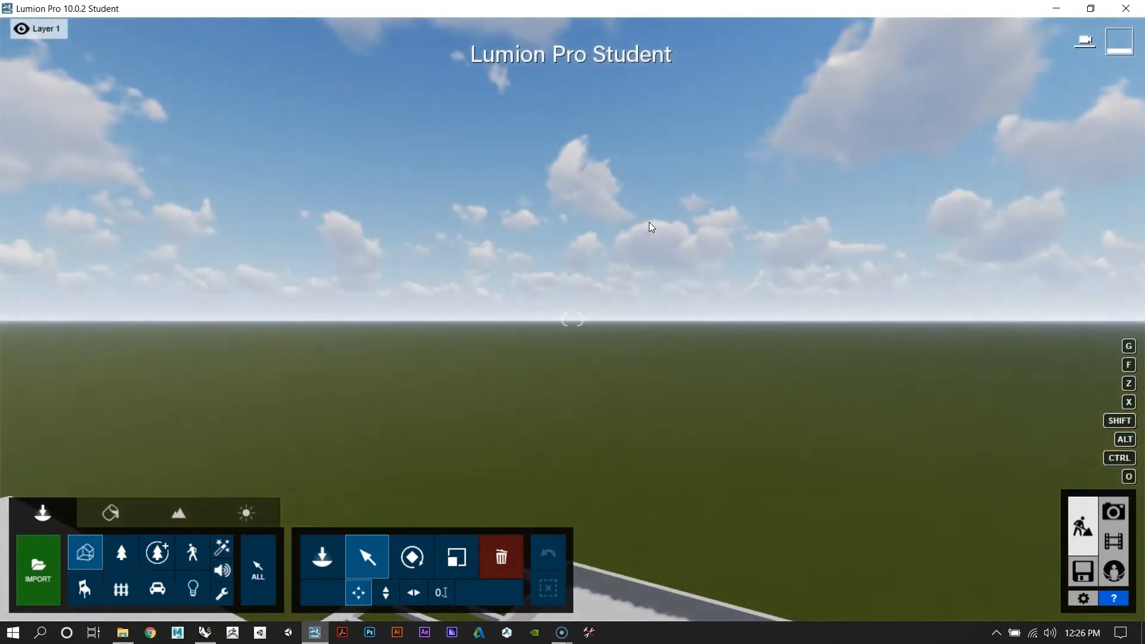
Step: Examine the imported Falling Water house from above and from its different sides
right_click_drag(736, 288, 718, 315)
key("a")
key("a")
key("a")
key("a")
key("s")
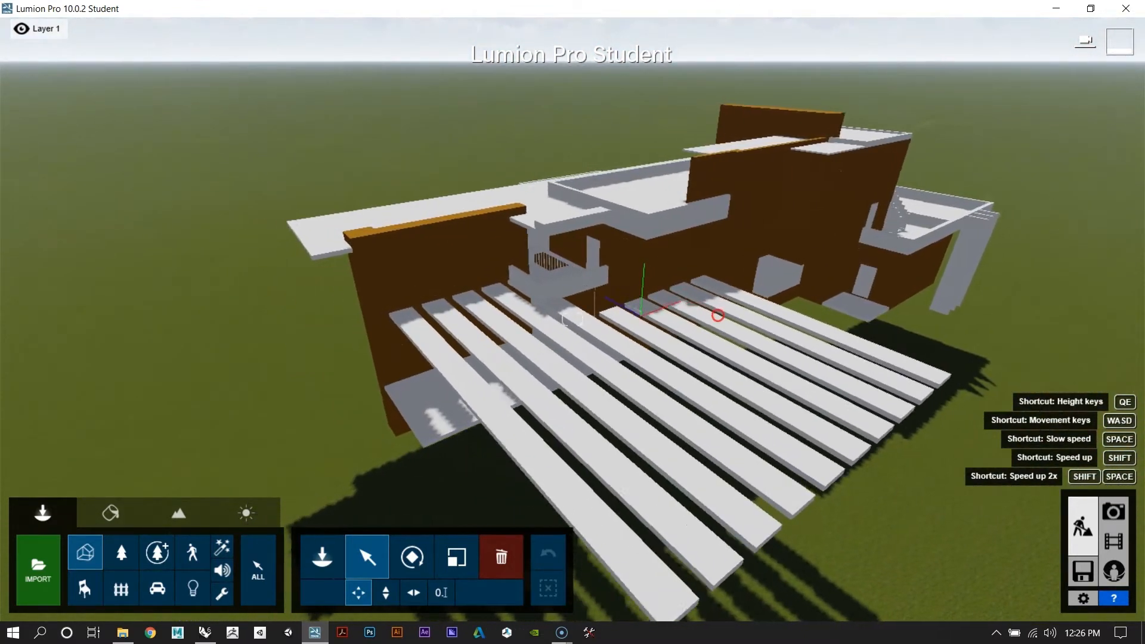
right_click_drag(718, 315, 718, 316)
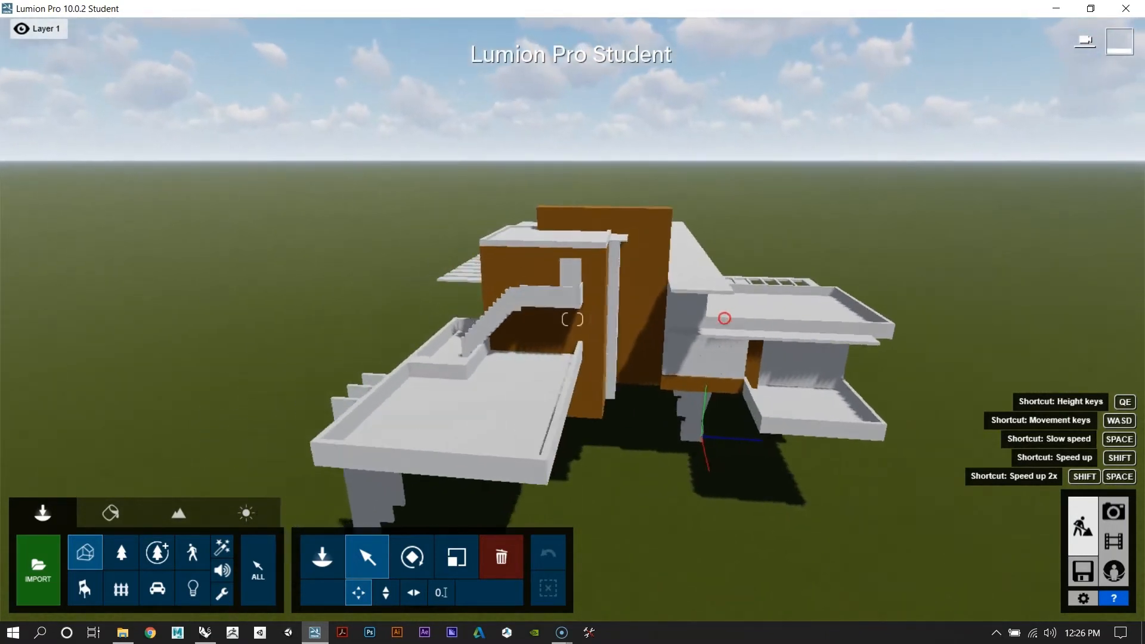
right_click_drag(724, 318, 742, 307)
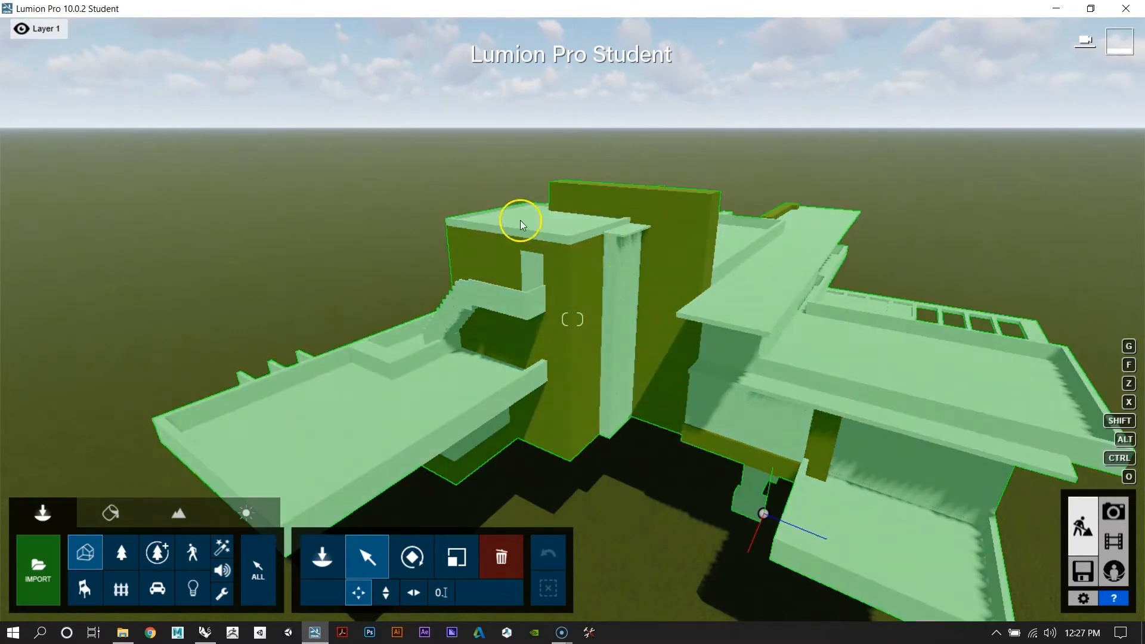
key("d")
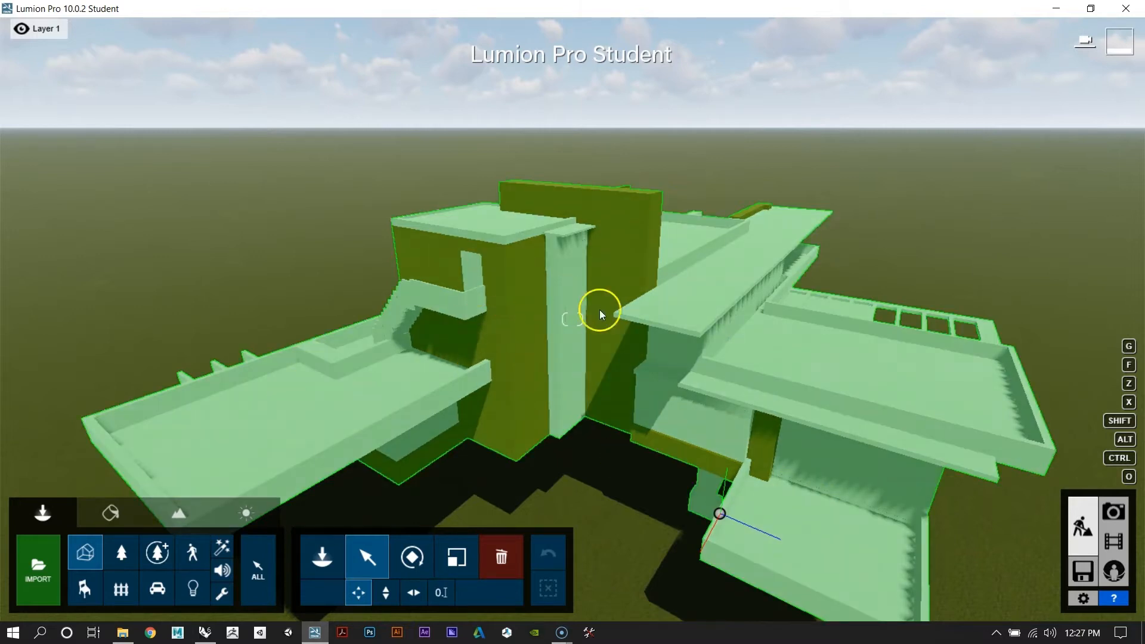
key("a")
right_click_drag(609, 335, 608, 335)
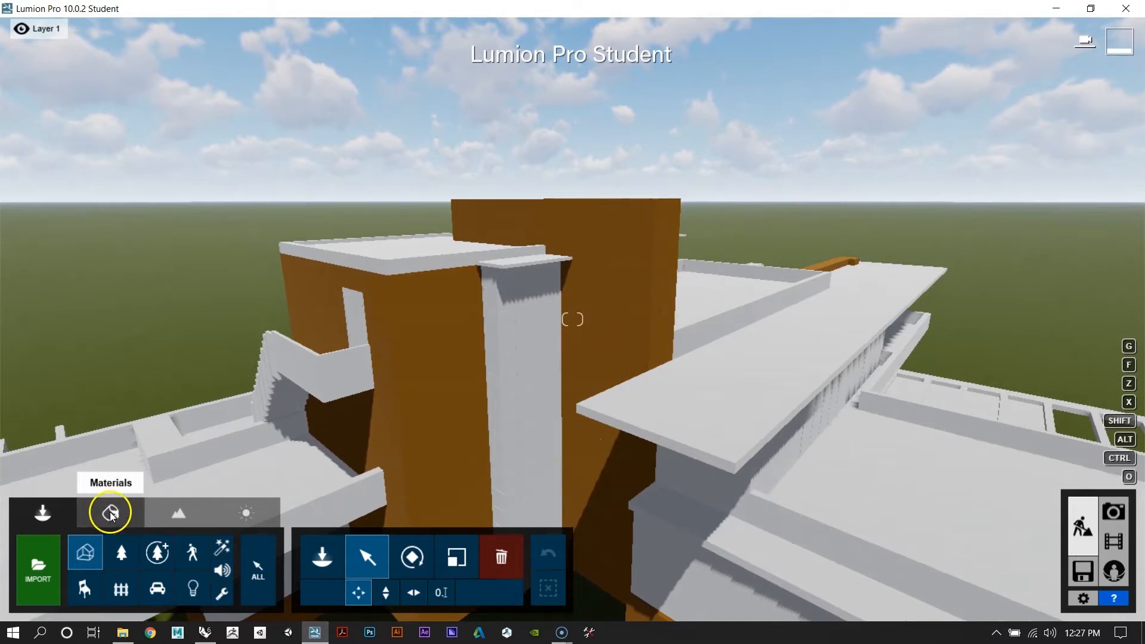
Step: Replace the house's Walls material with a grey stone brick from the outdoor Bricks materials
left_click(112, 513)
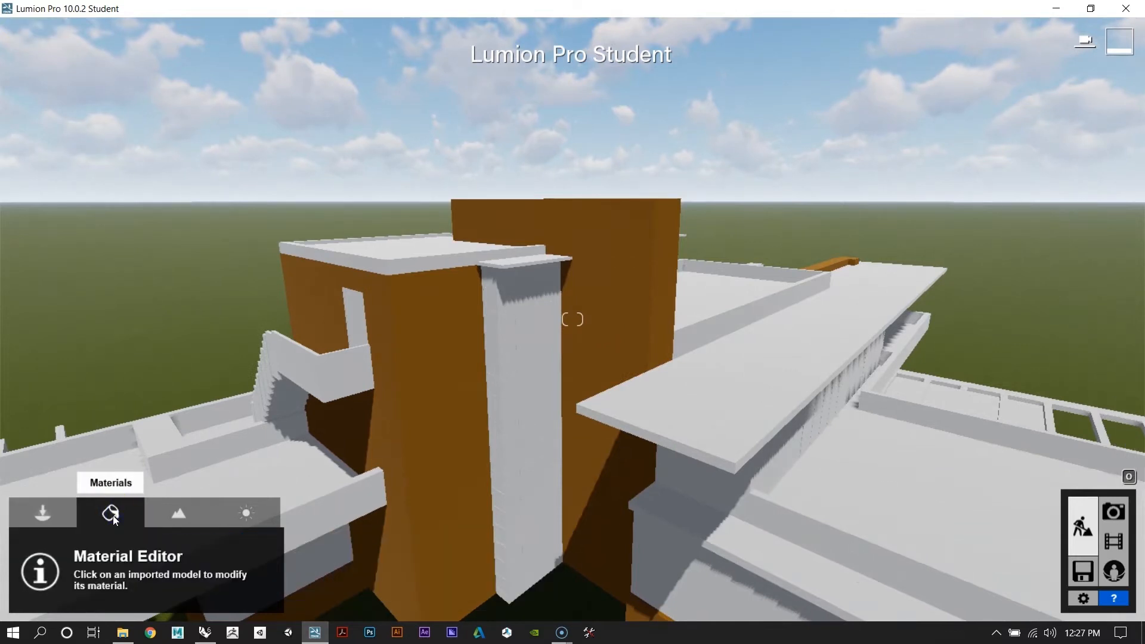
left_click(464, 412)
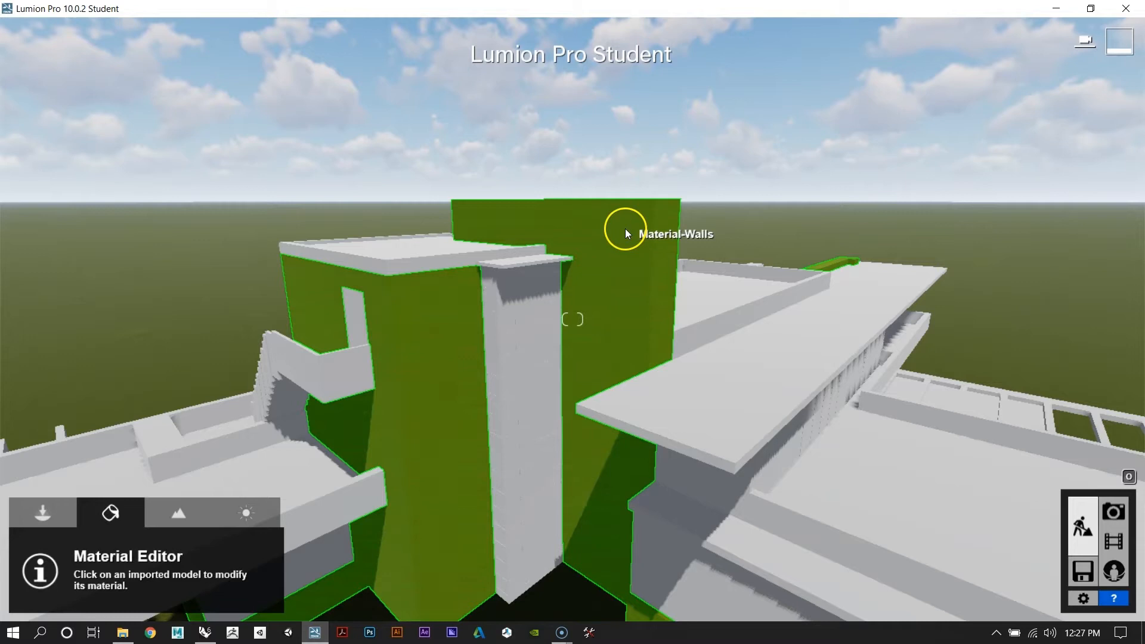
left_click(625, 233)
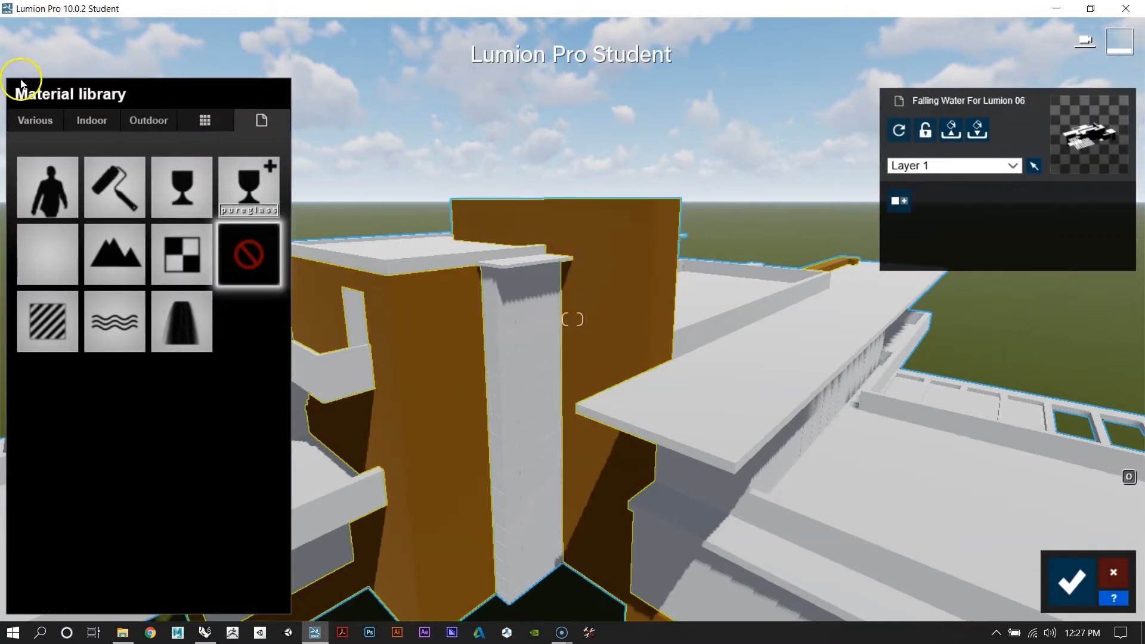
left_click(151, 121)
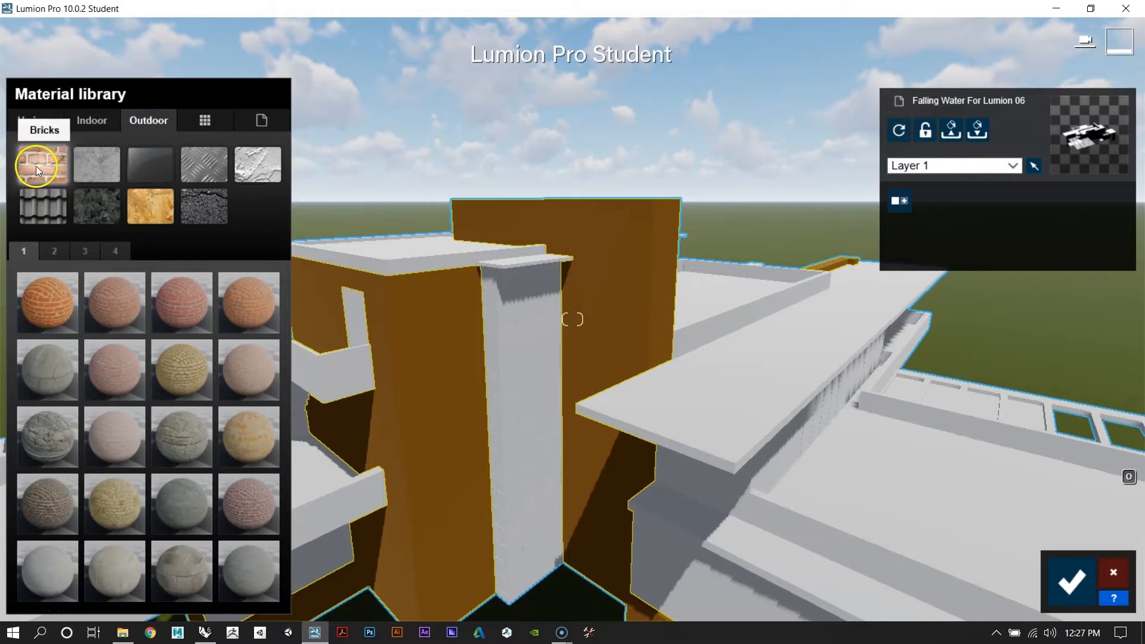
left_click(137, 212)
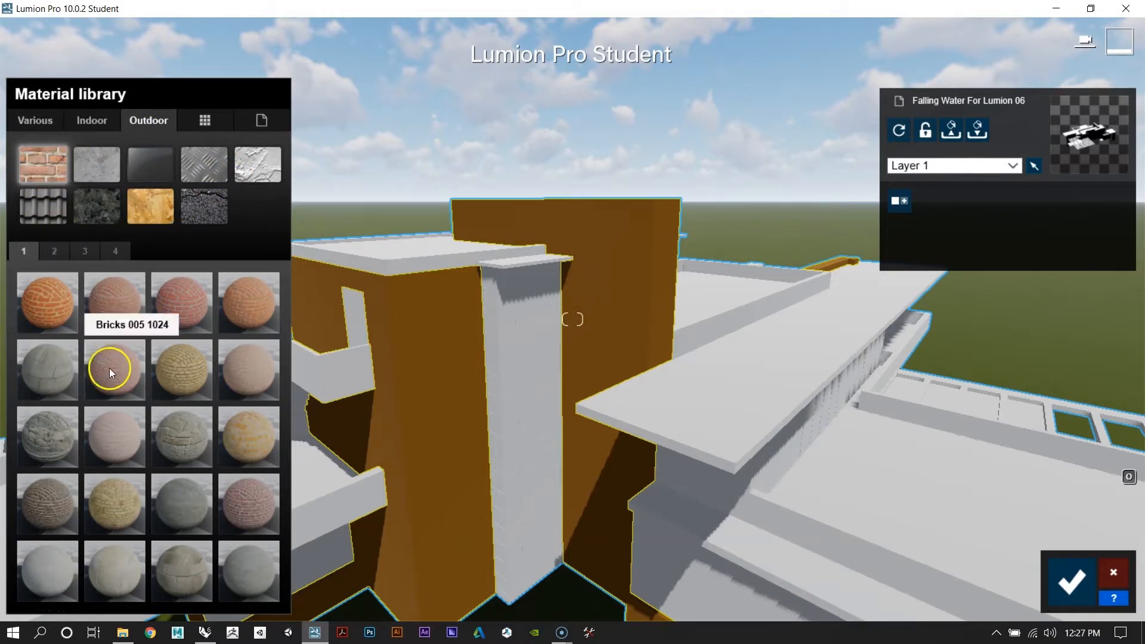
left_click(55, 249)
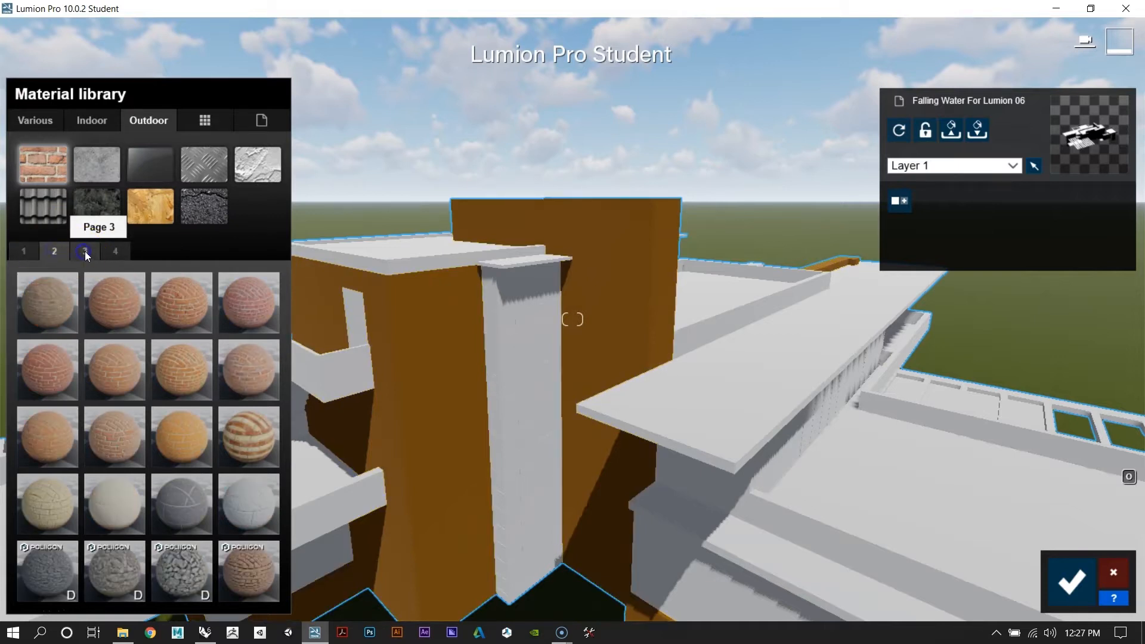
left_click(86, 253)
left_click(111, 251)
left_click(55, 251)
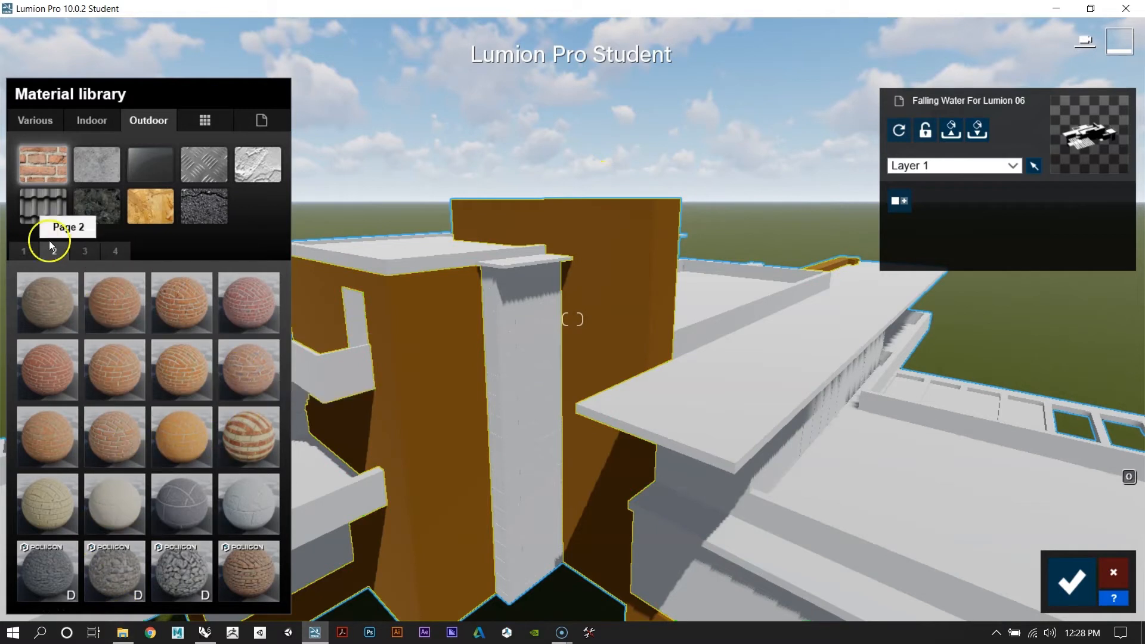
left_click(23, 253)
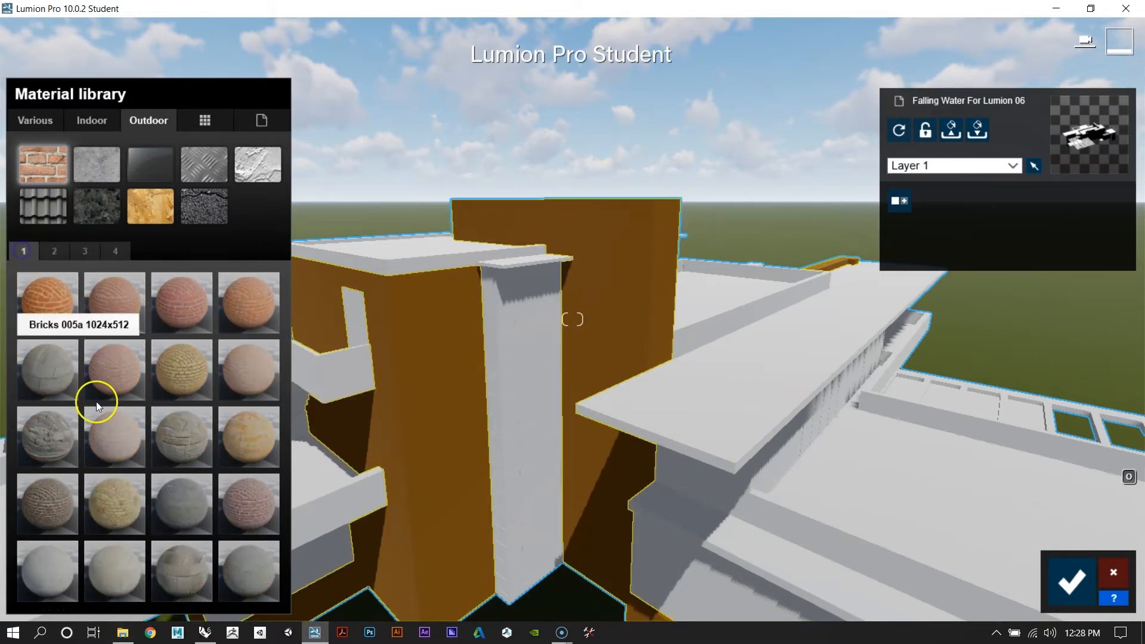
left_click(181, 434)
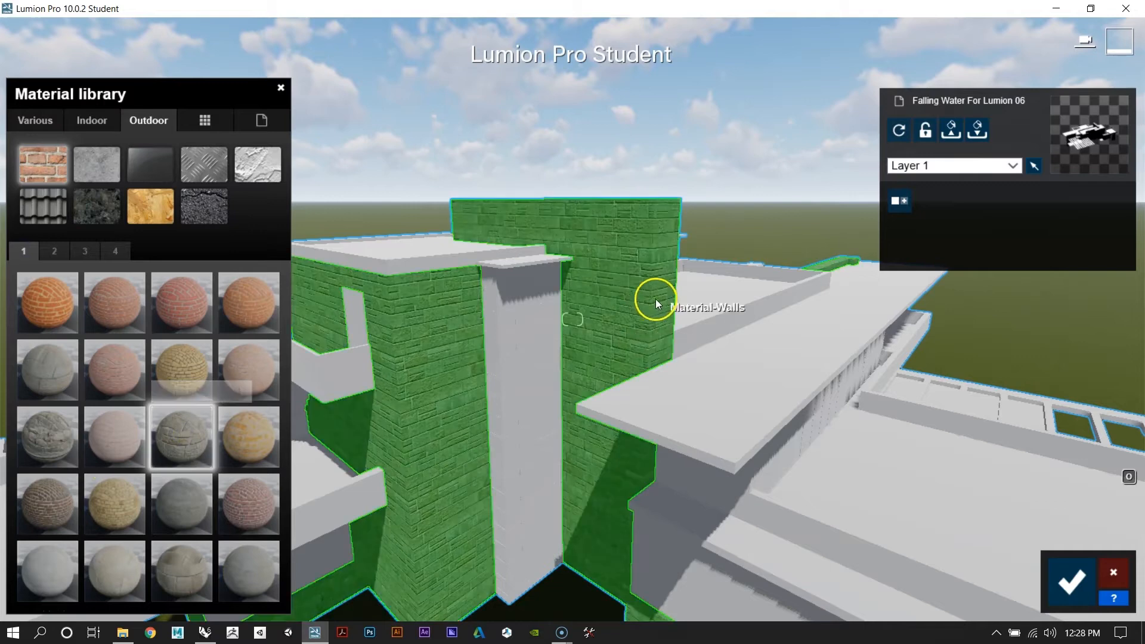
Step: Inspect the stone brick texture on the walls up close and from around the house
scroll(514, 389, "up", 3)
scroll(724, 272, "down", 3)
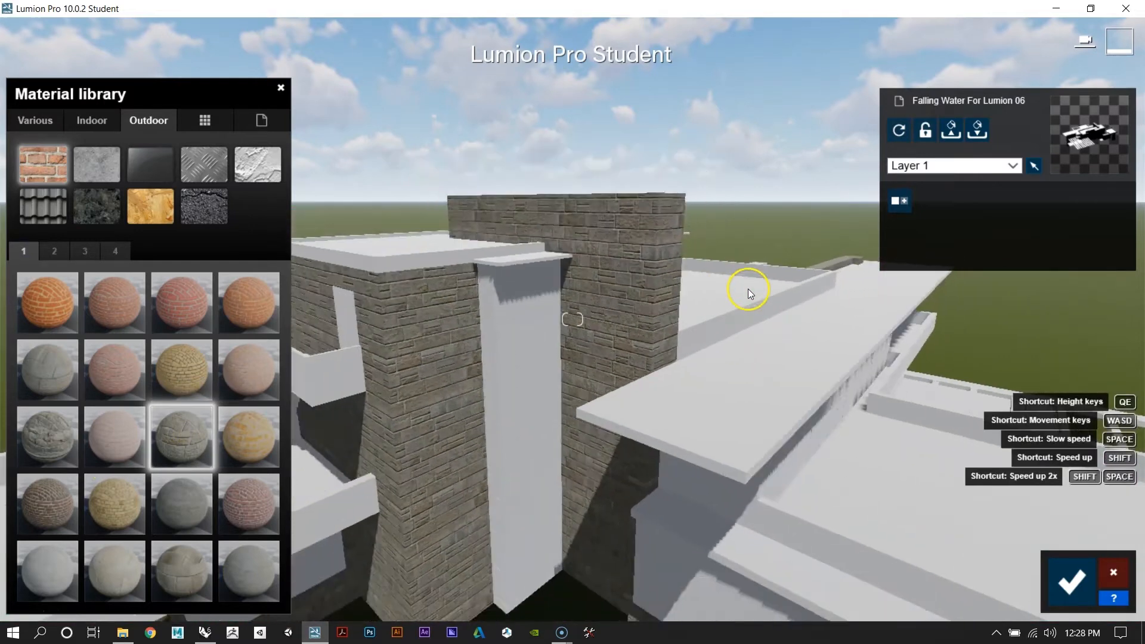
key("a")
right_click_drag(509, 371, 500, 370)
key("a")
key("a")
key("w")
key("d")
key("w")
key("s")
key("d")
key("s")
key("d")
key("s")
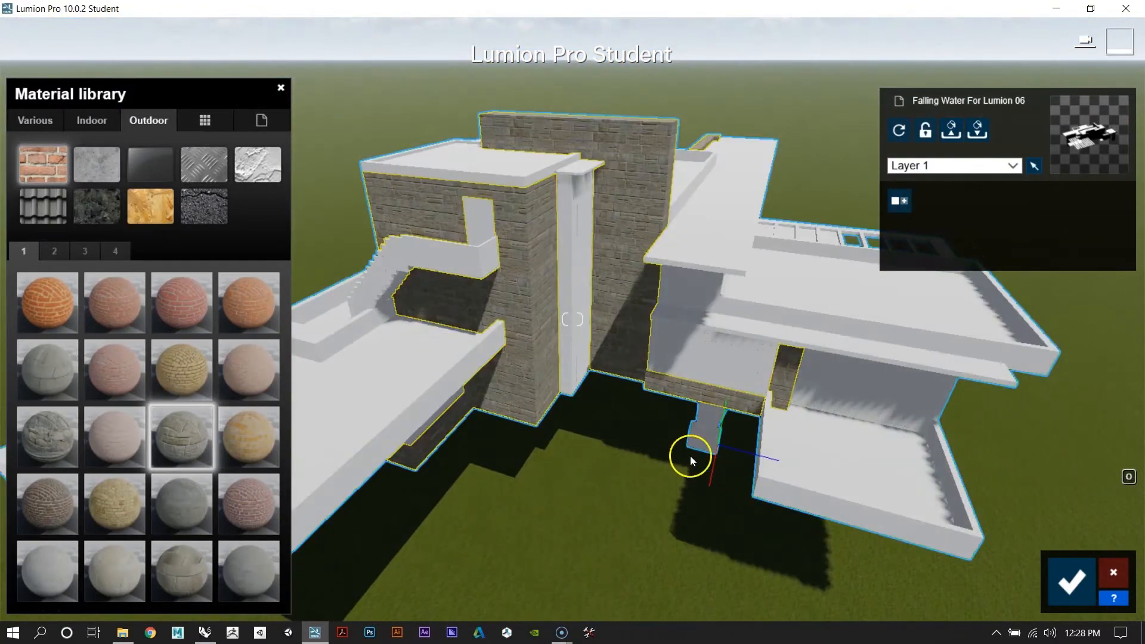
key("d")
right_click_drag(706, 406, 704, 411)
key("d")
key("w")
key("w")
key("s")
key("d")
key("s")
key("w")
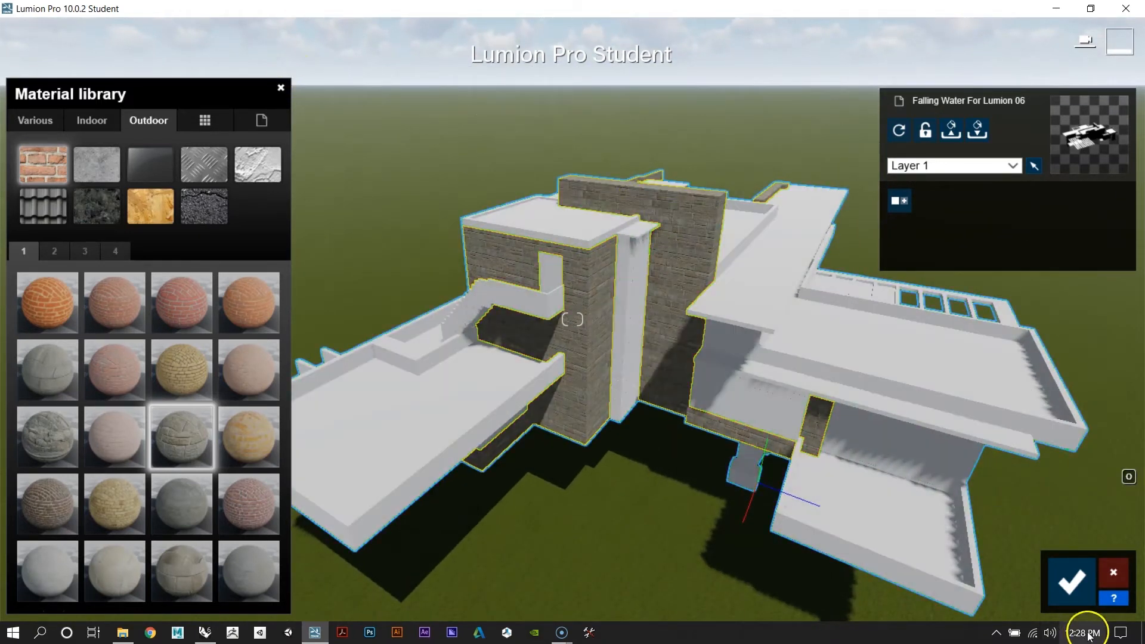
Step: Save the material change and check which surfaces of the house share the Default material
left_click(1071, 583)
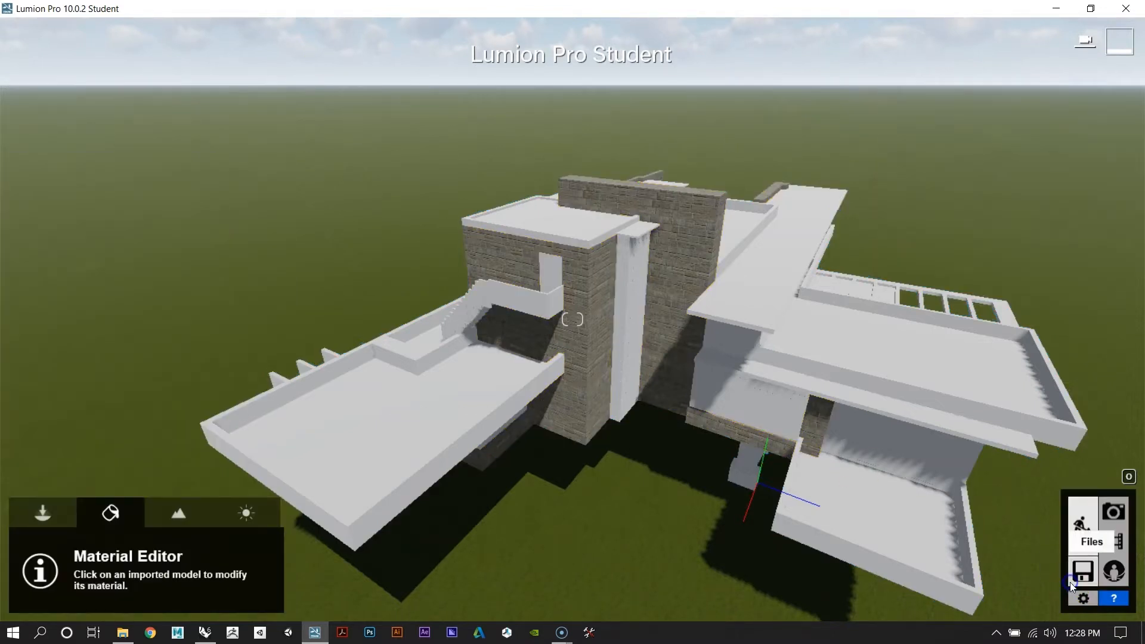
key("d")
mouse_move(670, 308)
right_mouse_down()
mouse_move(650, 334)
mouse_move(670, 298)
right_mouse_up()
key("w")
right_click_drag(670, 308, 671, 308)
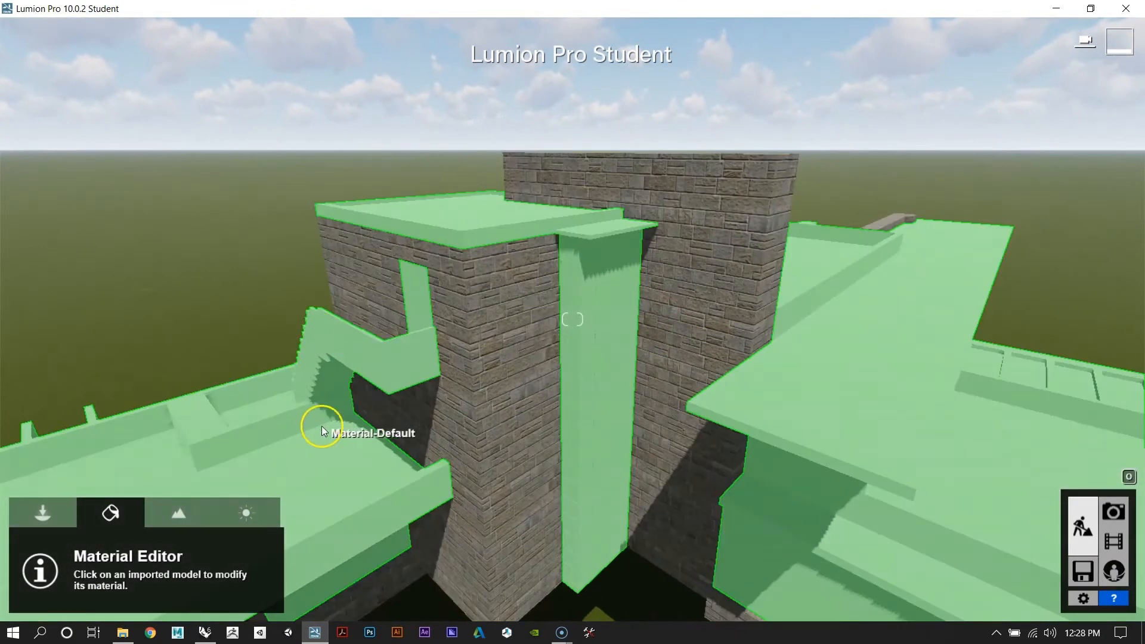
Step: Switch to Rhino and select all objects on the Decks layer
left_click(205, 632)
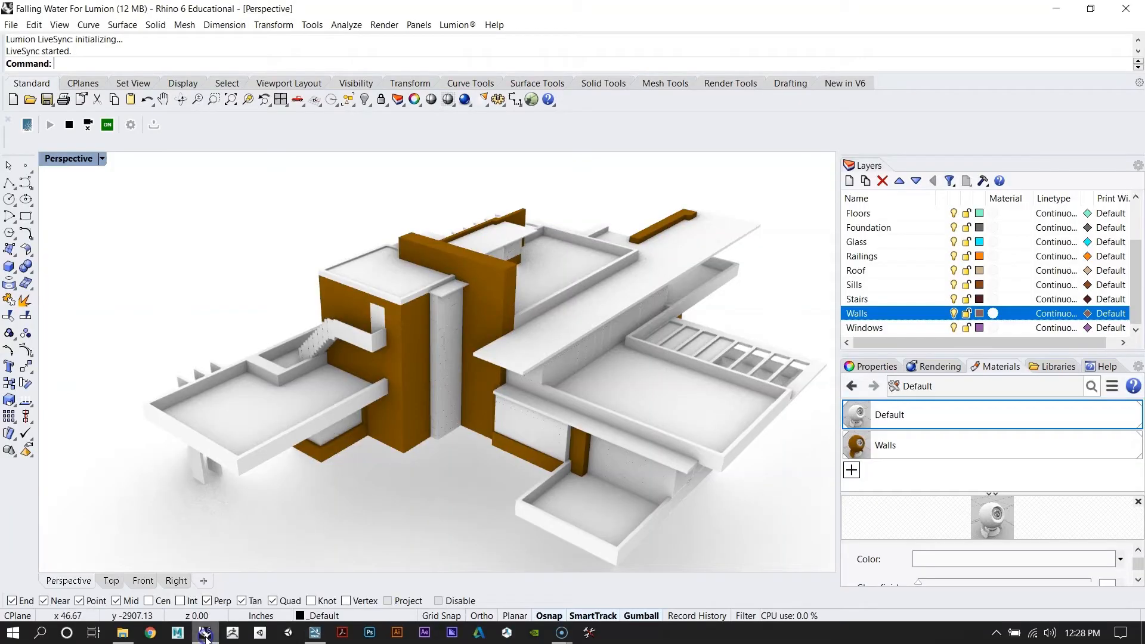
right_click_drag(574, 377, 593, 336)
scroll(509, 366, "down", 5)
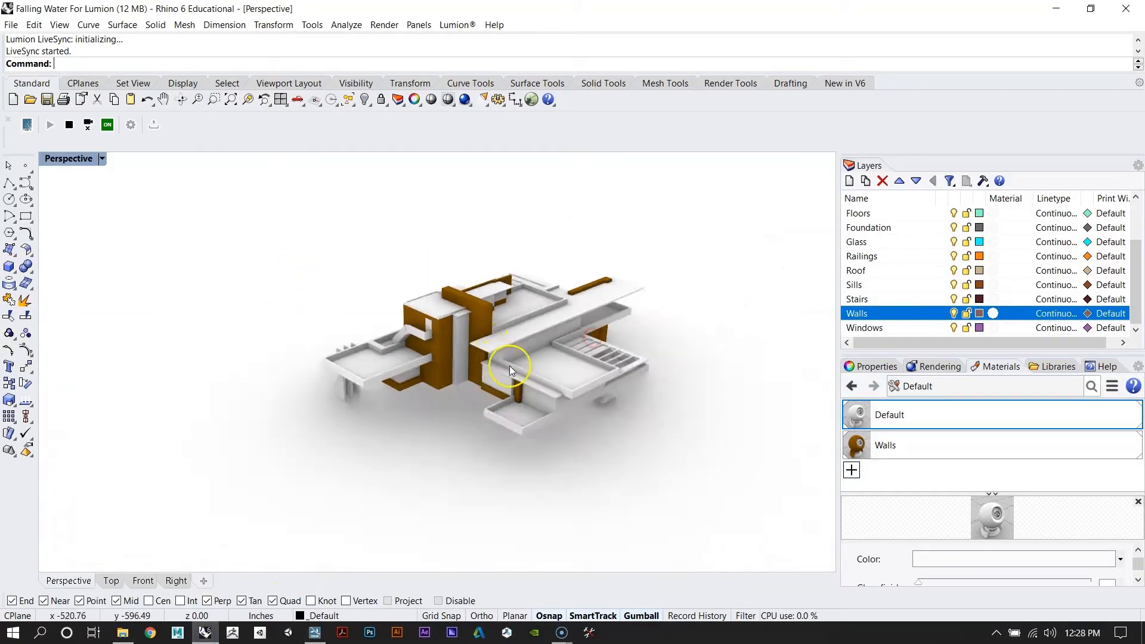
scroll(418, 281, "up", 5)
mouse_move(436, 331)
right_mouse_down()
mouse_move(486, 378)
mouse_move(493, 439)
mouse_move(473, 463)
mouse_move(365, 312)
mouse_move(438, 308)
mouse_move(473, 328)
mouse_move(457, 332)
right_mouse_up()
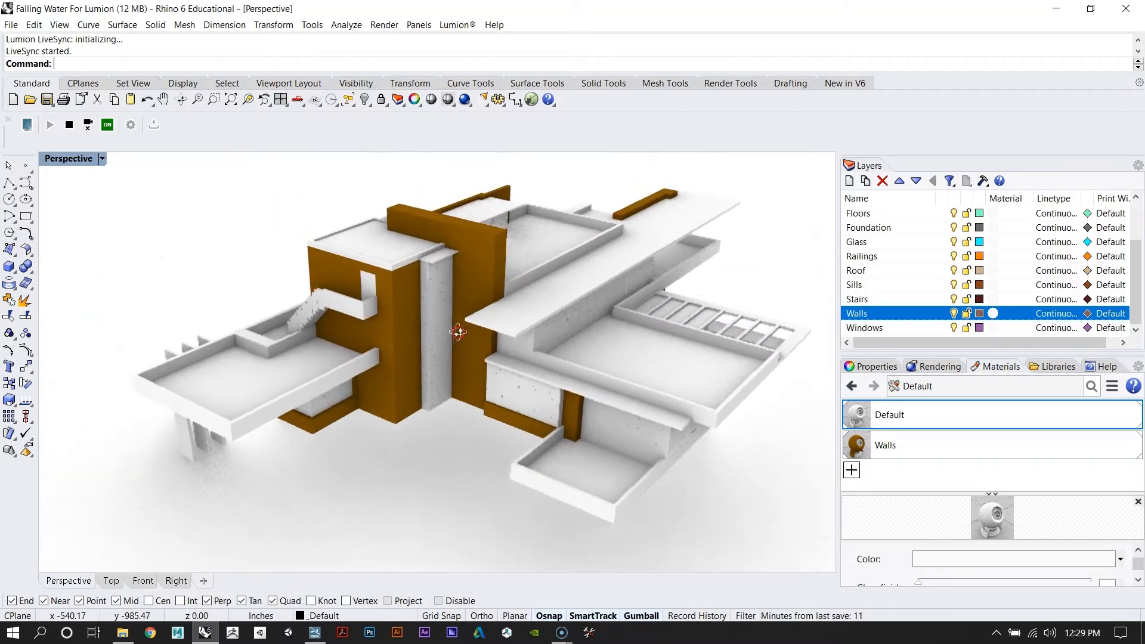
scroll(950, 281, "up", 2)
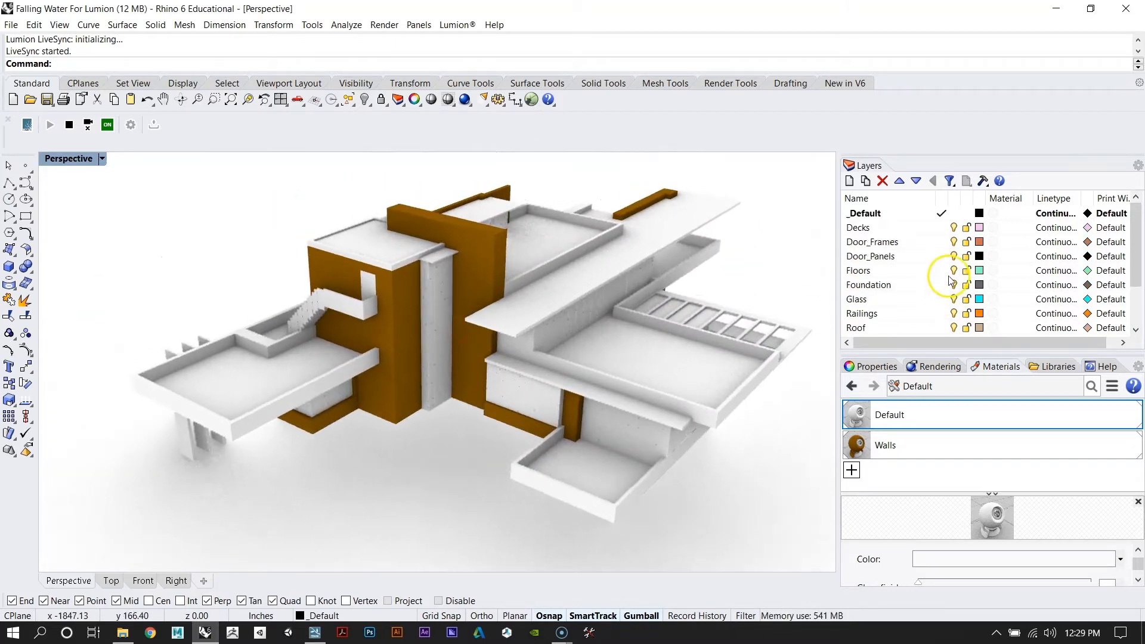
right_click(865, 230)
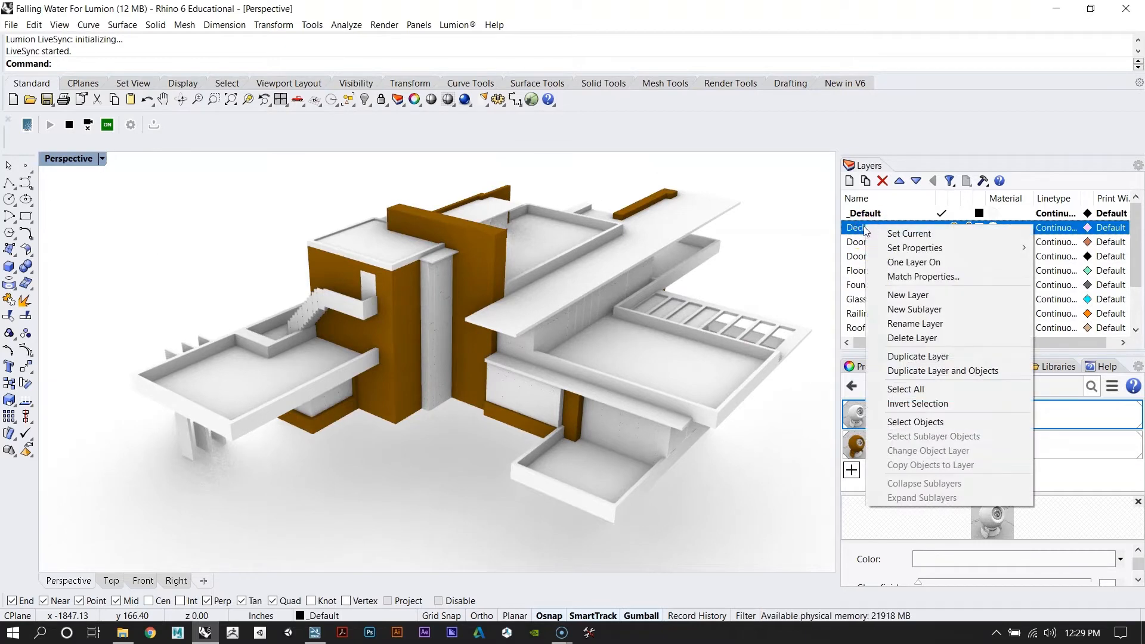
left_click(923, 422)
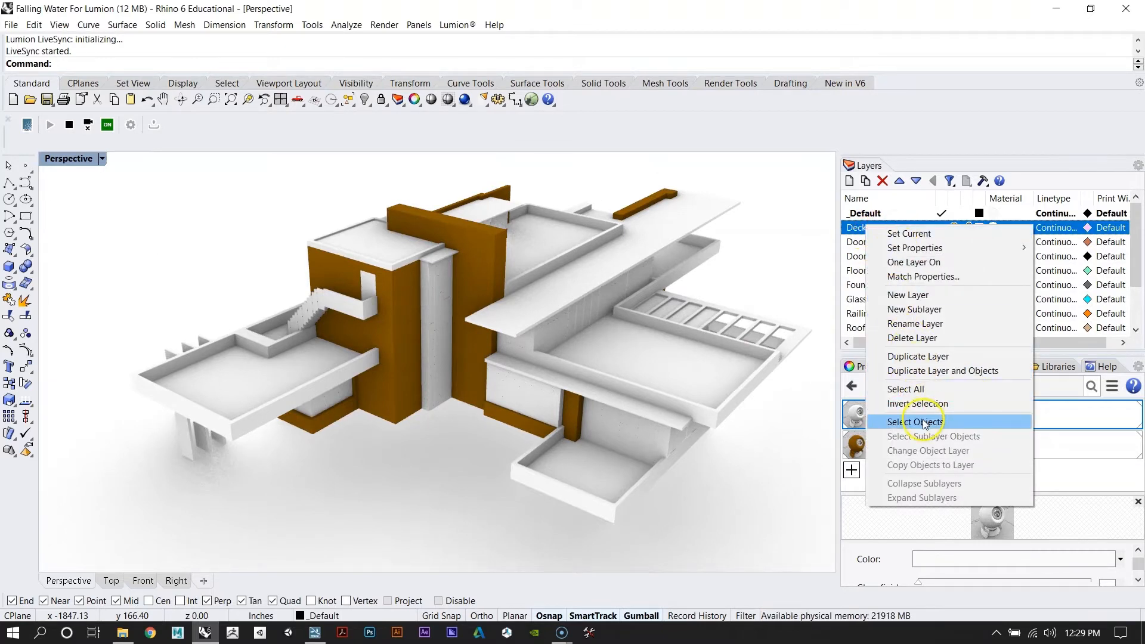
right_click_drag(685, 346, 639, 339)
Step: Create a new Custom material and name it Tan Concrete
left_click(852, 471)
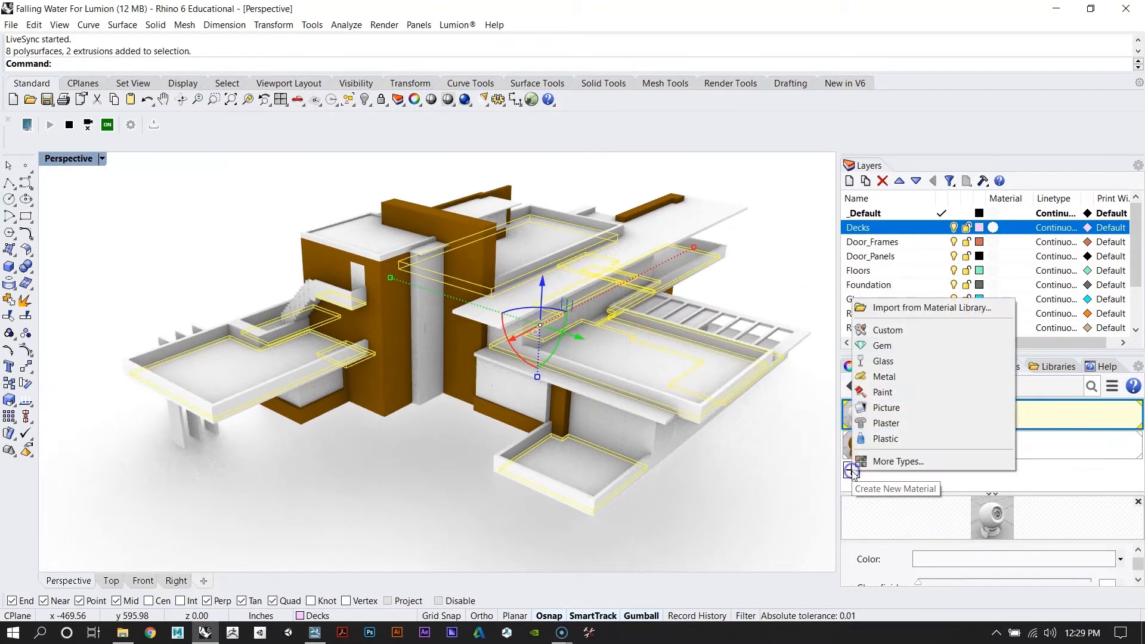
left_click(882, 330)
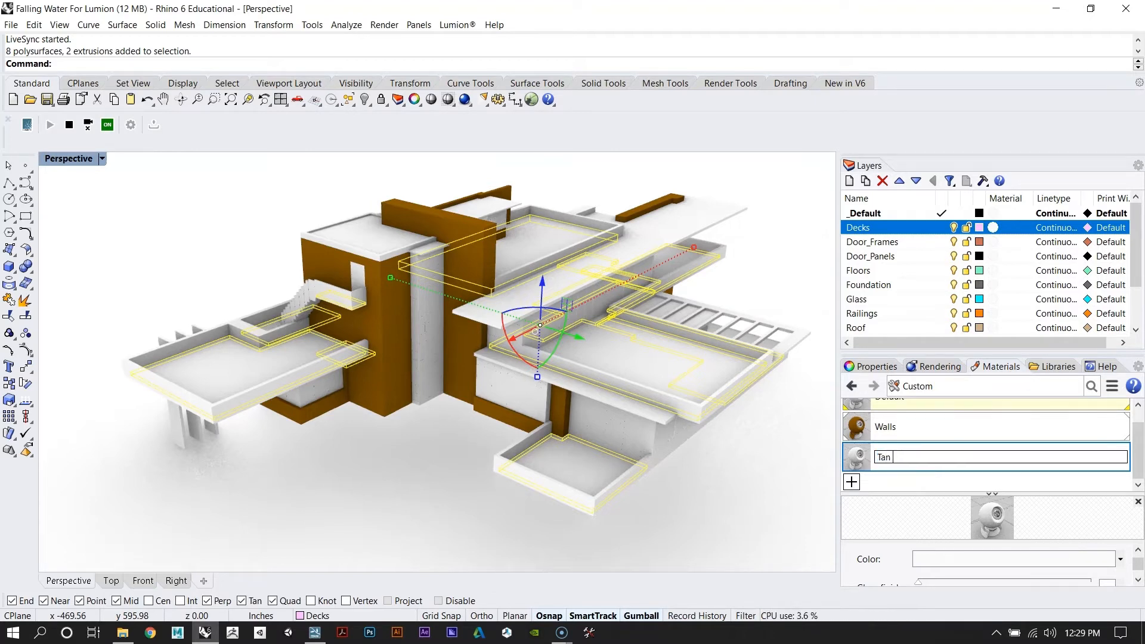
key("Return")
left_click(887, 527)
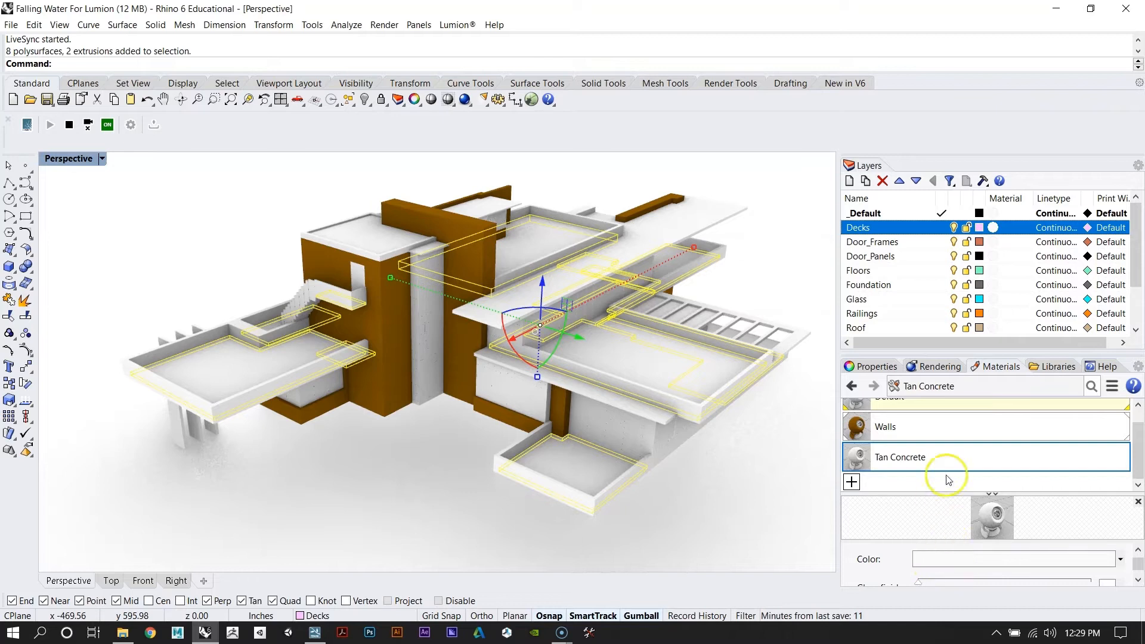
Step: Set the Tan Concrete material's color to a muted khaki, about RGB 229, 223, 163
left_click(927, 560)
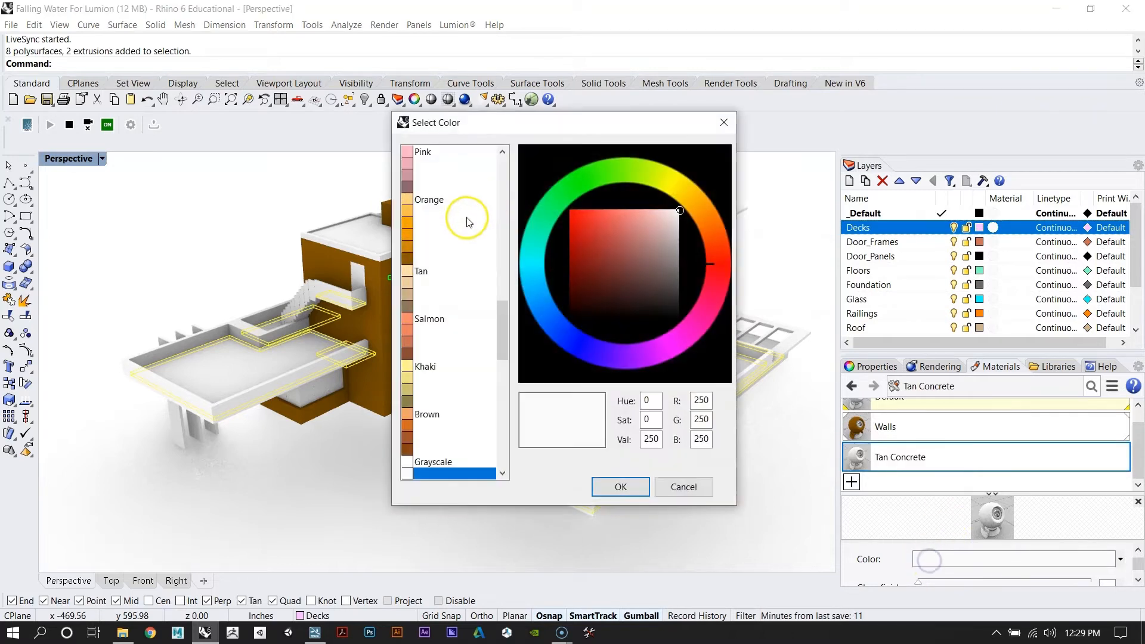
left_click(416, 202)
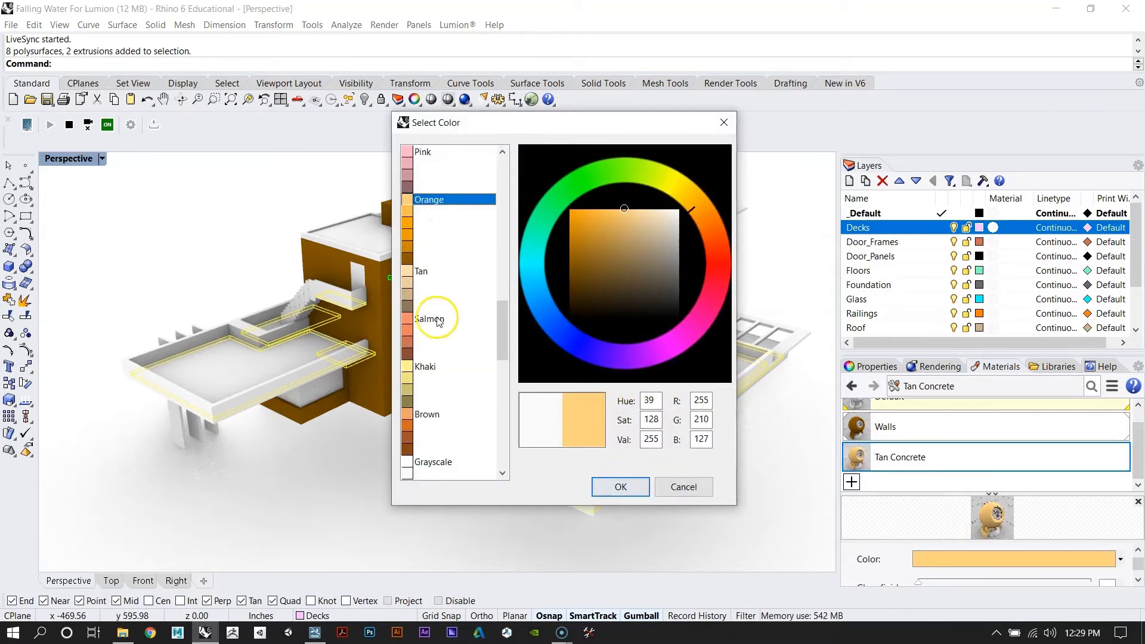
left_click(425, 366)
mouse_move(631, 244)
left_mouse_down()
mouse_move(638, 216)
mouse_move(658, 215)
mouse_move(648, 242)
left_mouse_up()
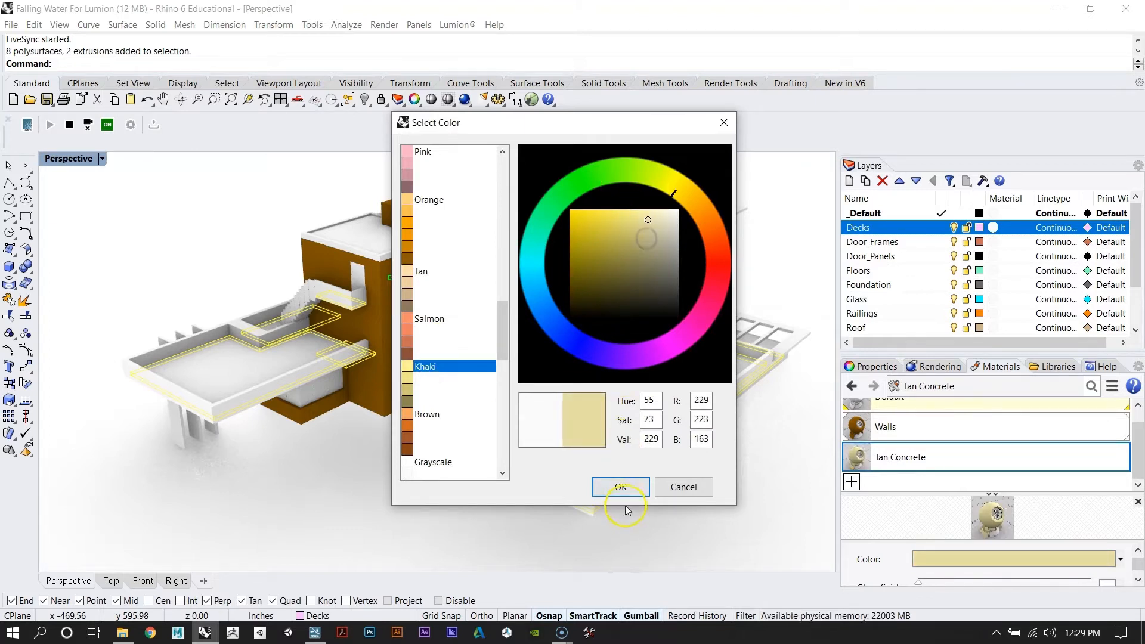
left_click(619, 487)
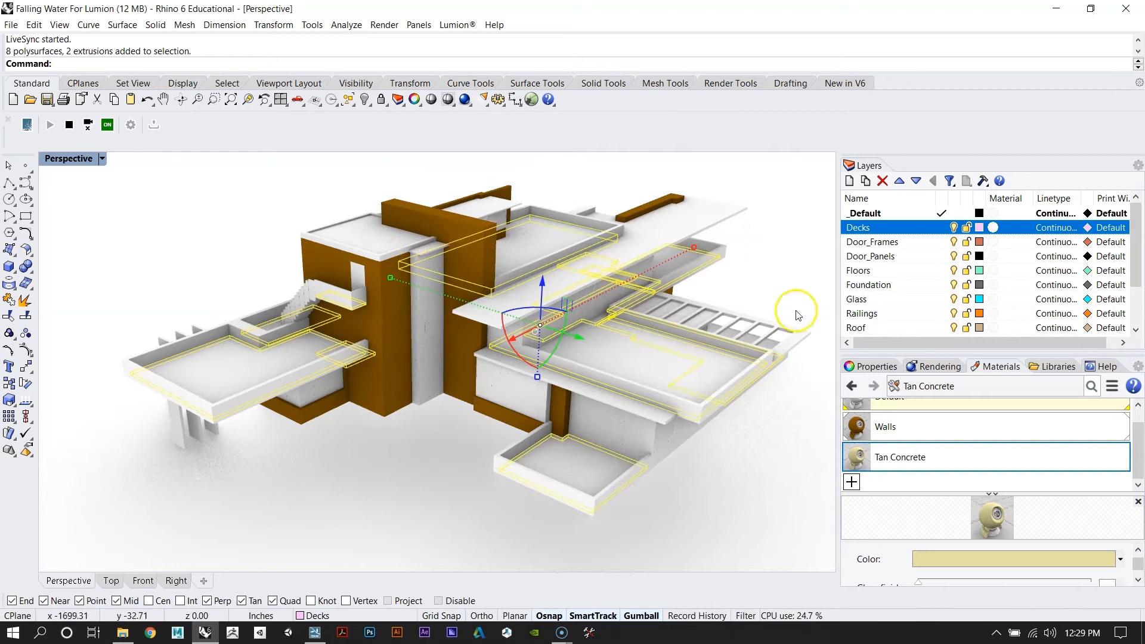
Step: Assign the Tan Concrete material to the selected deck objects and deselect them
right_click(909, 455)
left_click(977, 93)
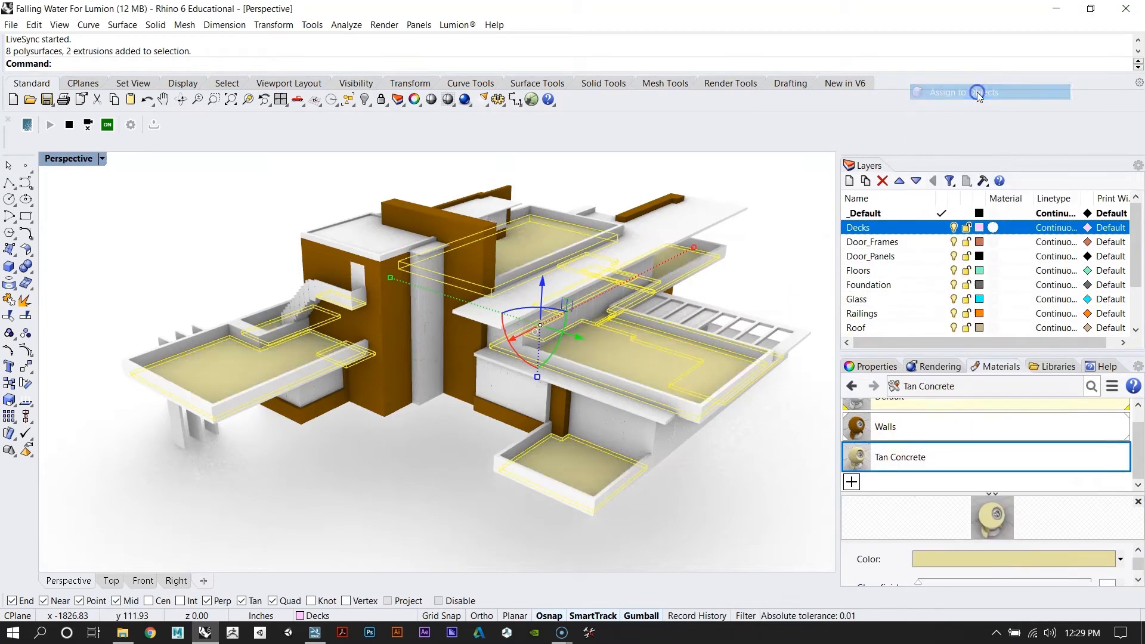
right_click_drag(476, 306, 435, 340)
left_click(237, 207)
right_click_drag(245, 232, 573, 355)
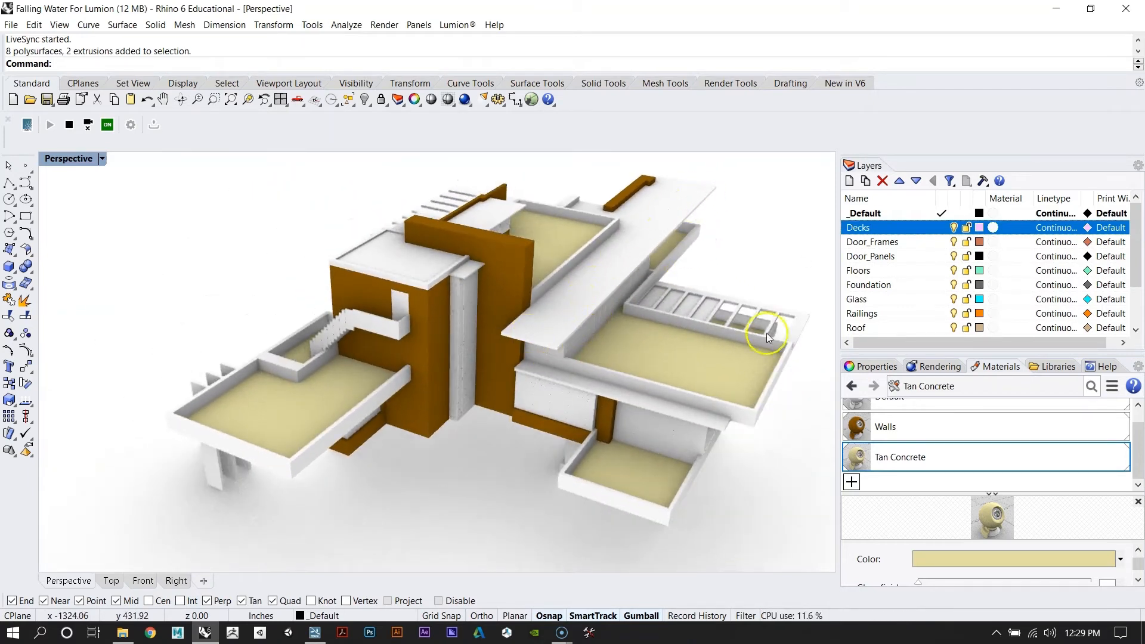
Step: Select all objects on the Roof layer, assign them the Tan Concrete material and clear the selection
scroll(872, 255, "down", 2)
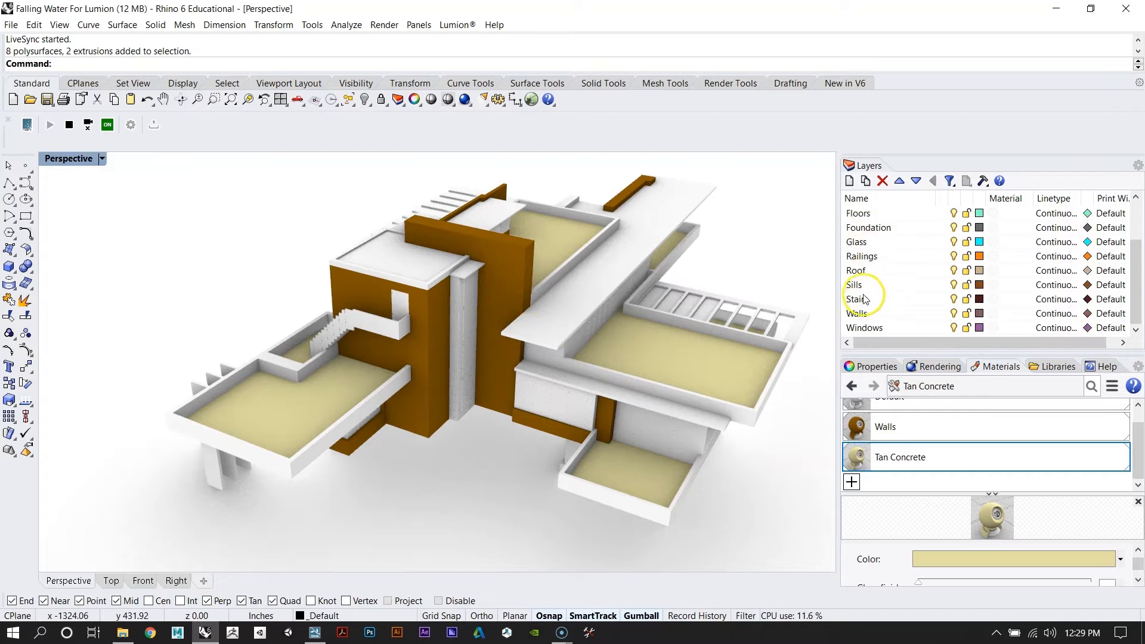
right_click(864, 271)
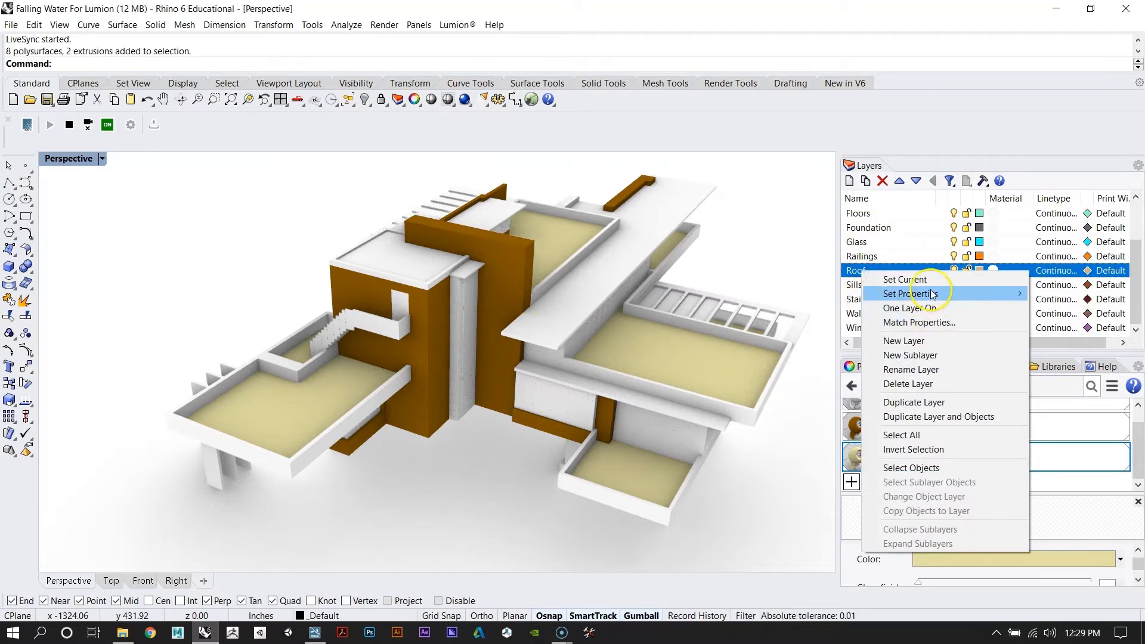
mouse_move(934, 298)
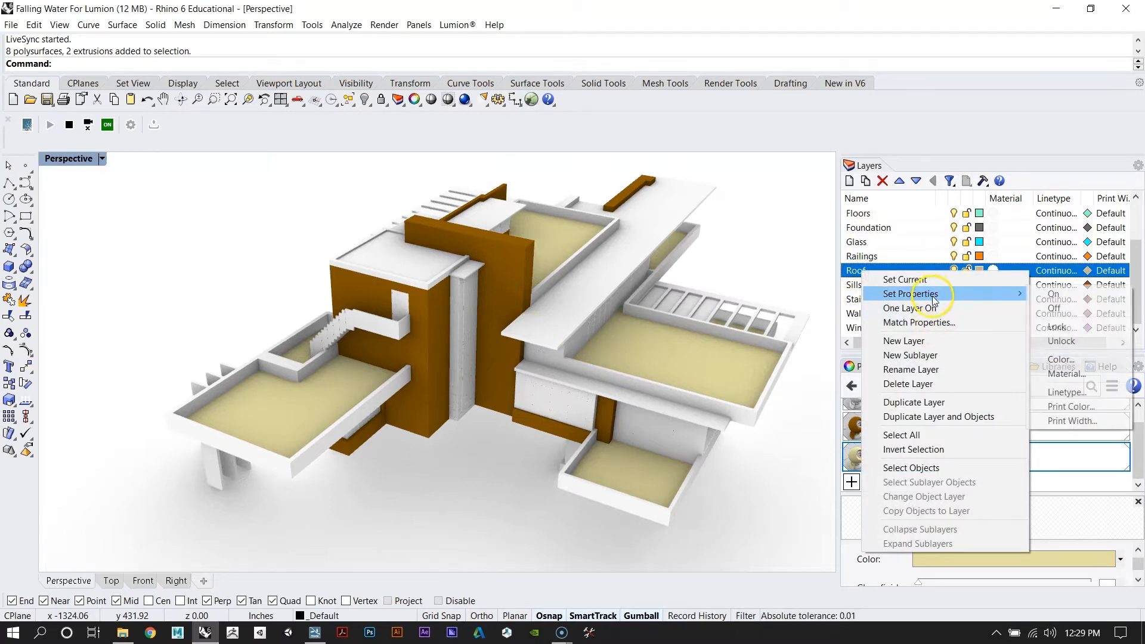
left_click(912, 468)
right_click(913, 458)
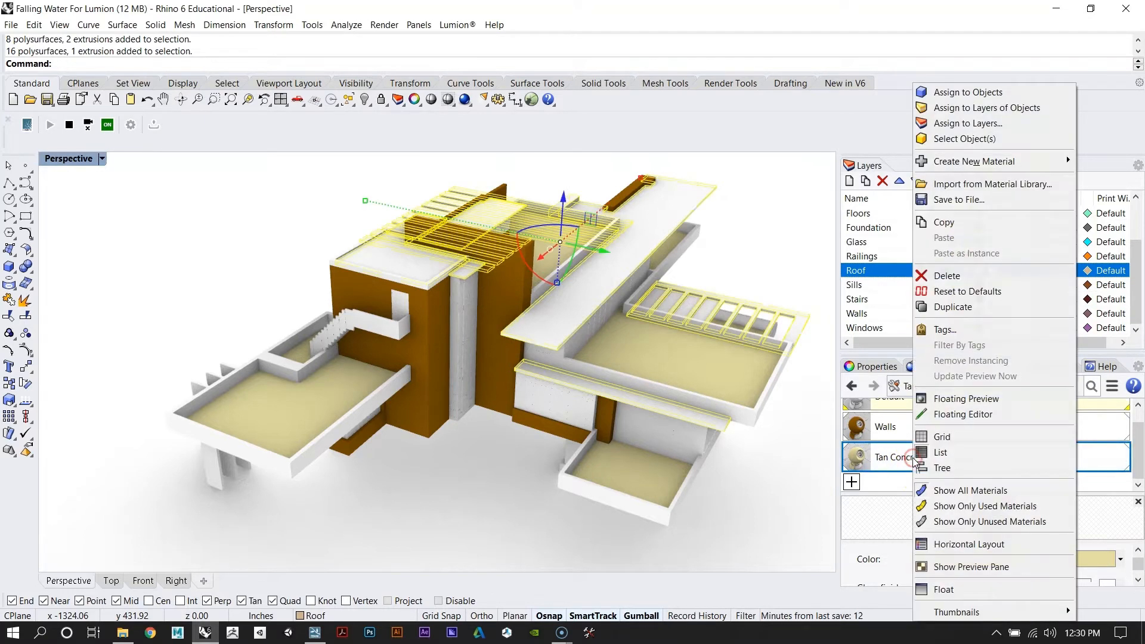
left_click(973, 92)
left_click(770, 267)
right_click_drag(669, 396, 632, 355)
right_click_drag(700, 327, 680, 262)
Step: Select all objects on the Railings layer, assign them the Tan Concrete material and clear the selection
left_click(887, 258)
right_click(877, 262)
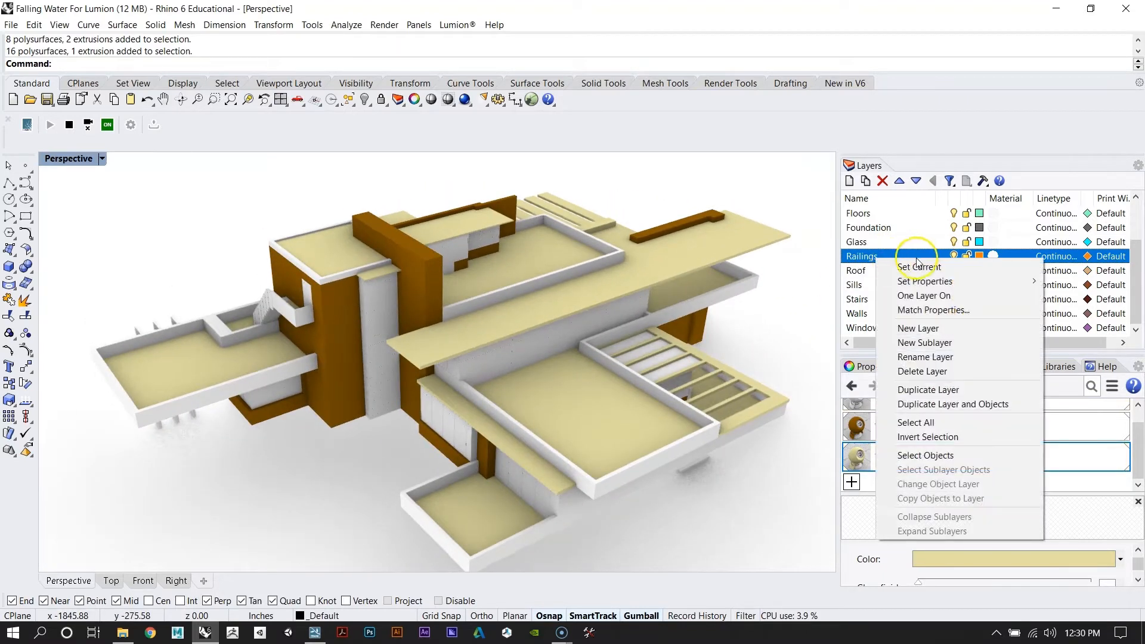
left_click(931, 456)
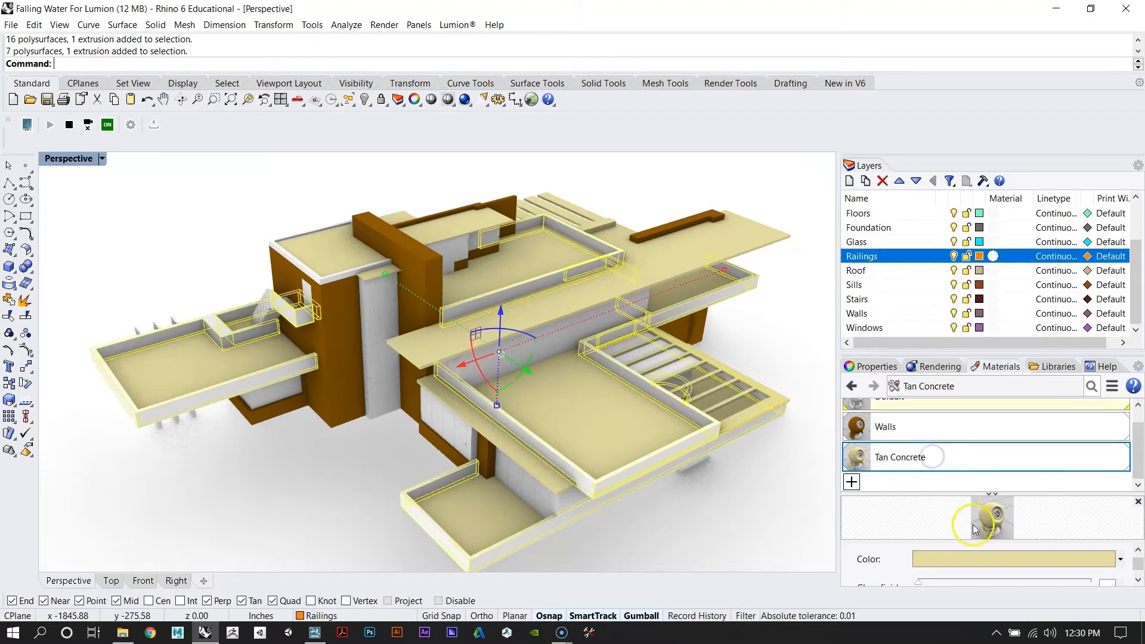
right_click(994, 512)
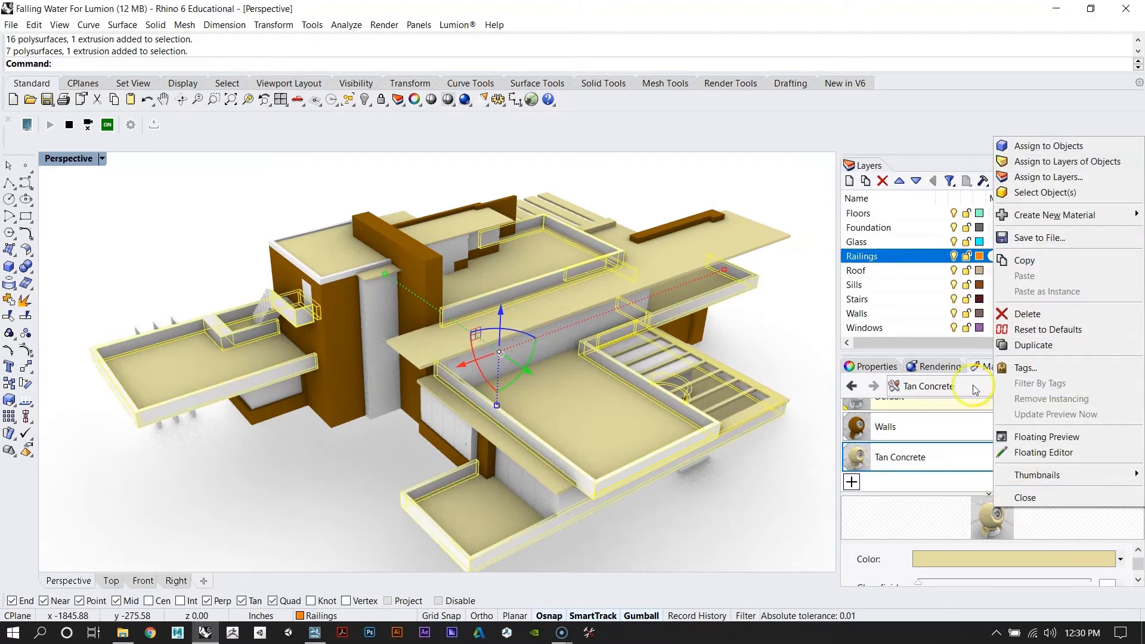
right_click(897, 458)
left_click(936, 90)
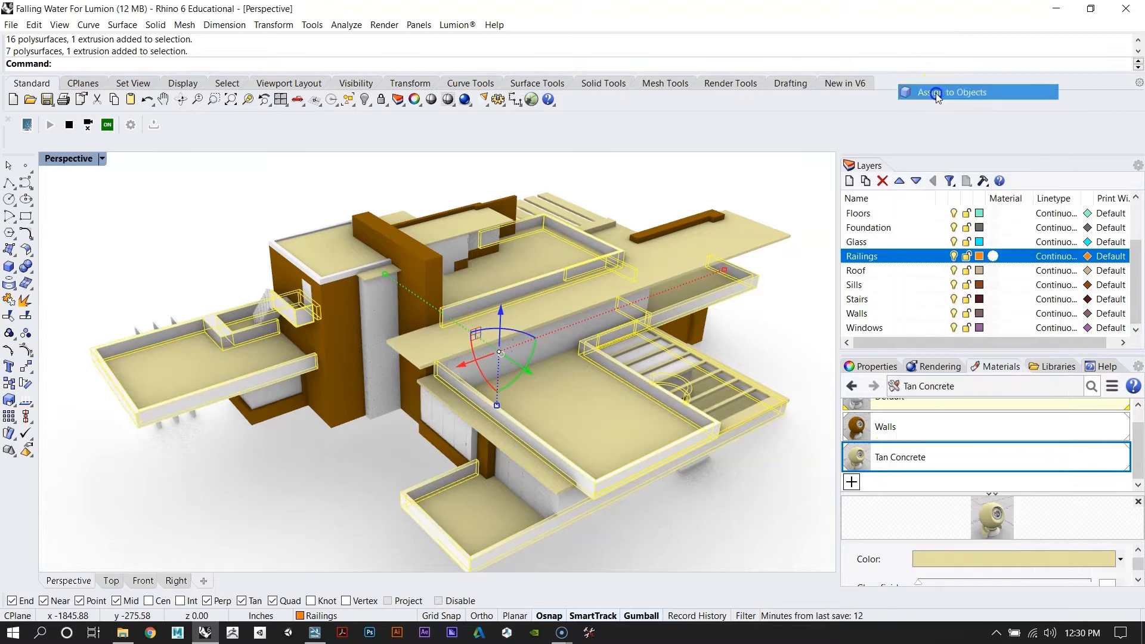
left_click(684, 188)
right_click_drag(677, 178, 327, 356)
Step: Examine the house up close and the layer list for parts still without a material of their own
scroll(370, 238, "up", 10)
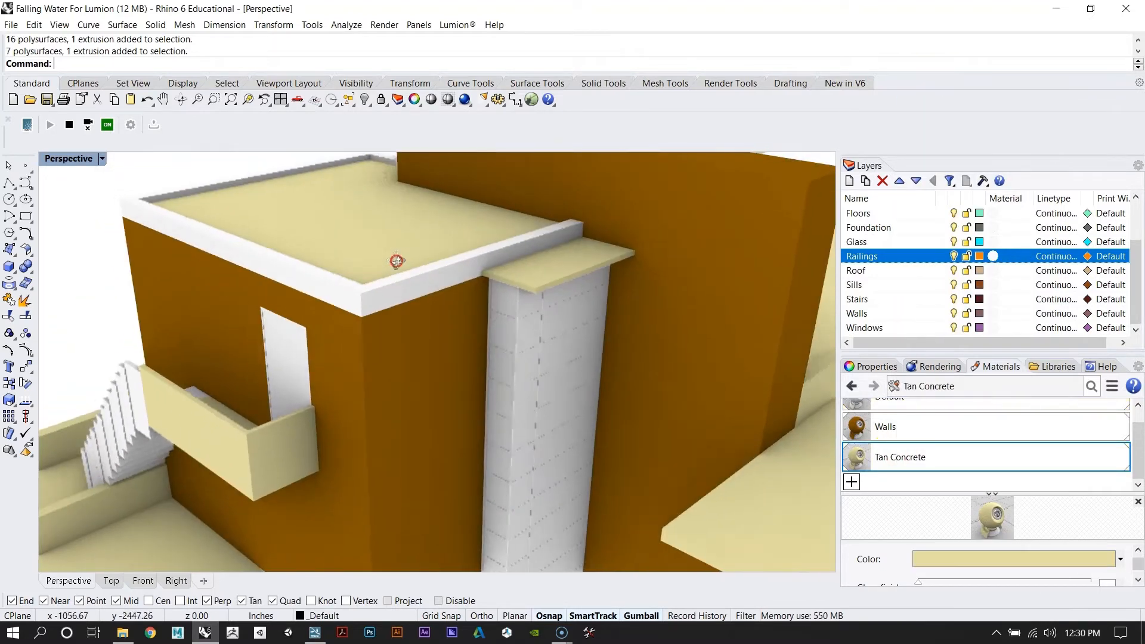
right_click_drag(391, 251, 377, 239)
scroll(377, 239, "down", 10)
scroll(512, 260, "up", 6)
scroll(427, 228, "up", 7)
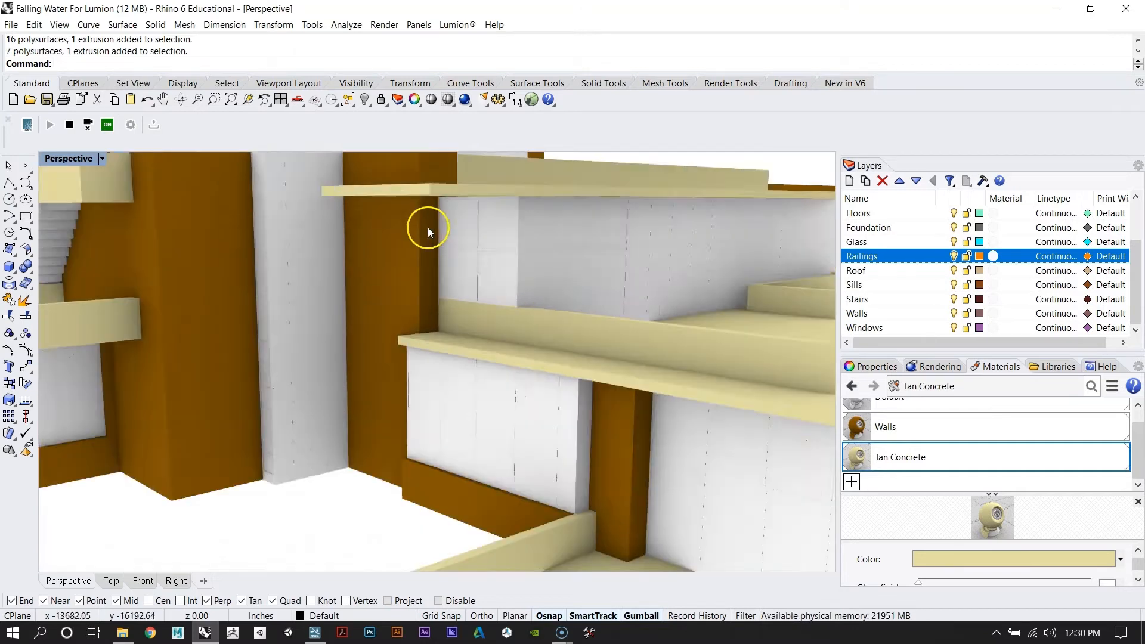
scroll(492, 324, "down", 8)
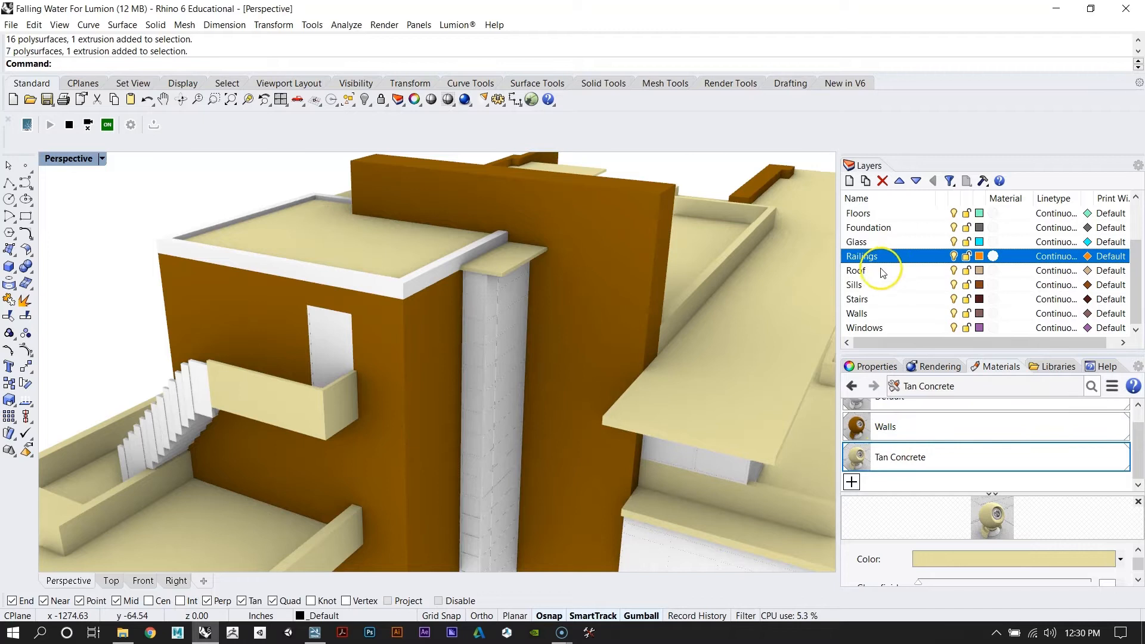
scroll(875, 246, "up", 2)
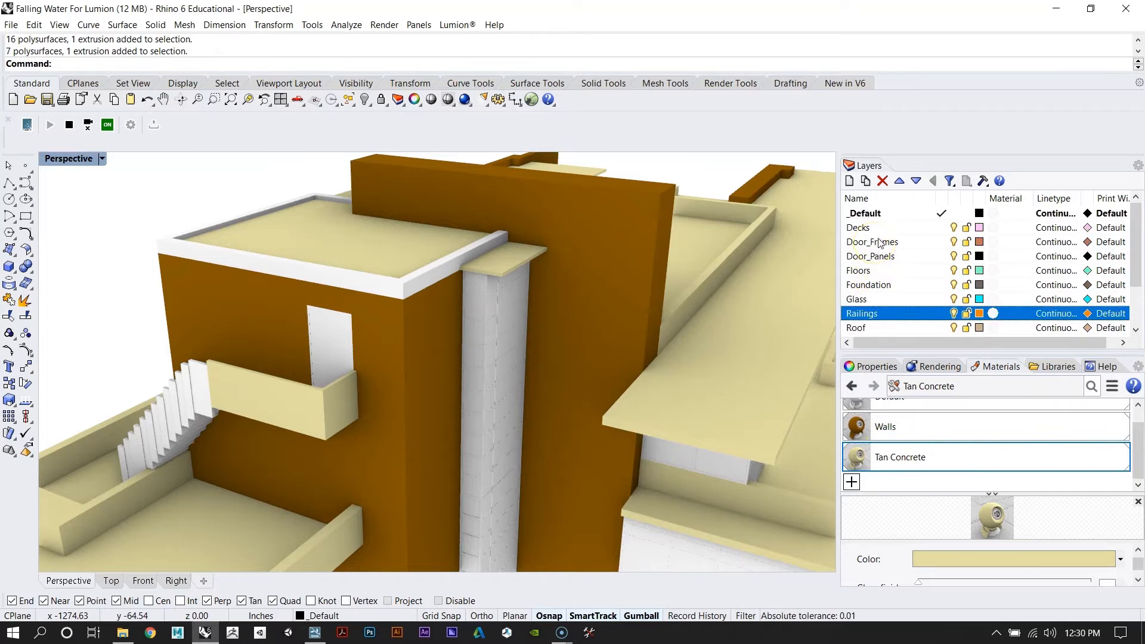
scroll(875, 256, "down", 2)
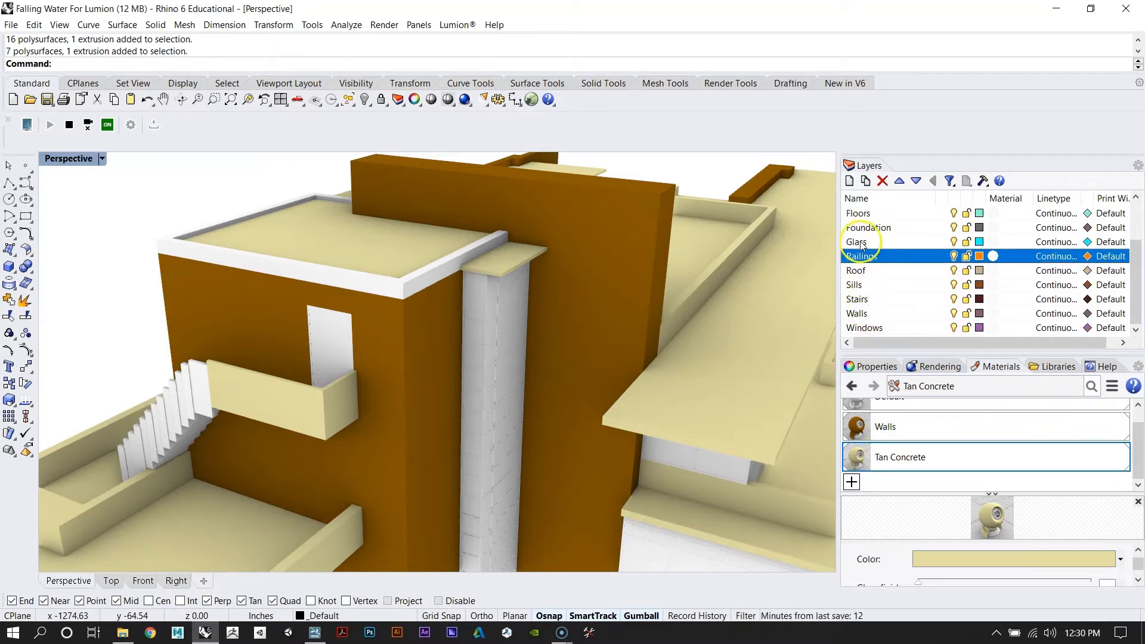
Step: Select all objects on the Windows layer
left_click(864, 329)
right_click(863, 326)
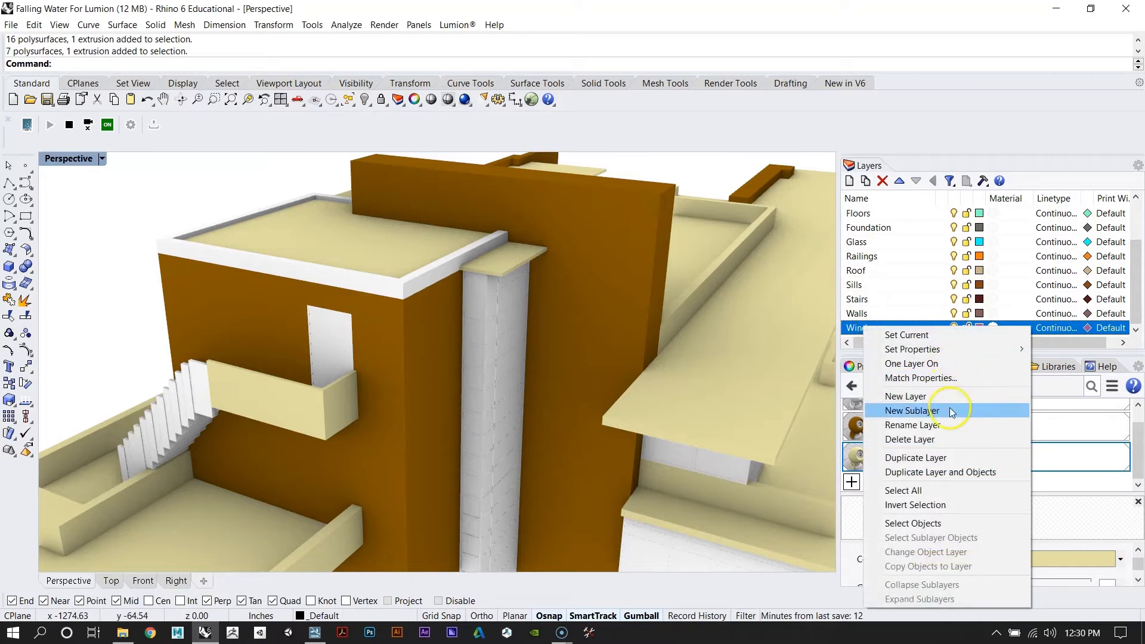
left_click(942, 521)
right_click_drag(603, 349, 581, 338)
Step: Create another Custom material and name it Window Frame
left_click(851, 482)
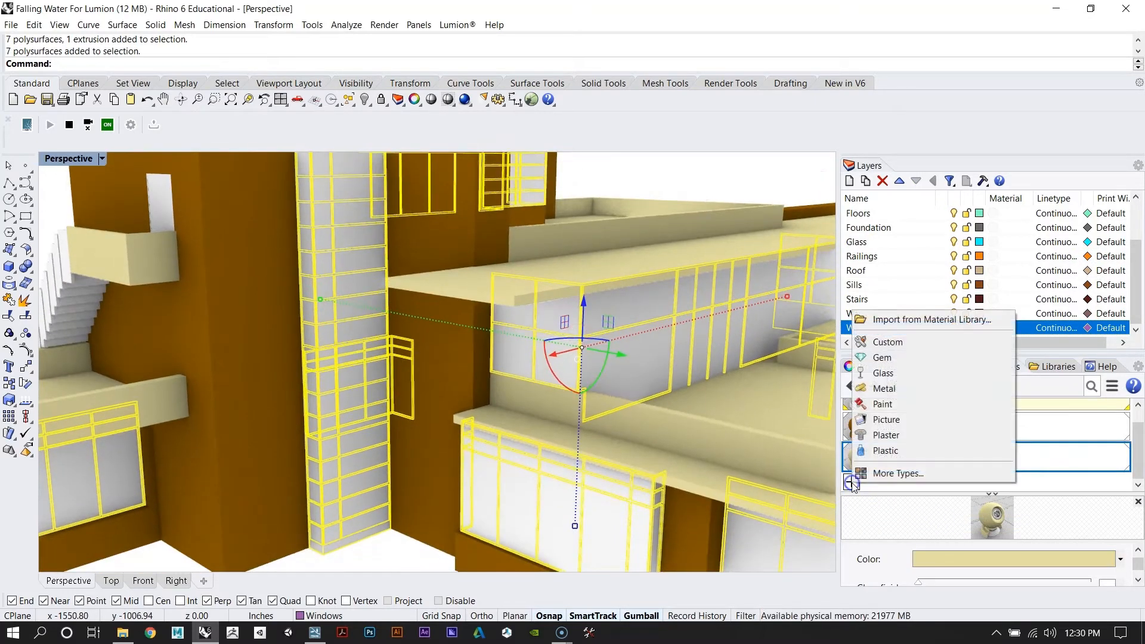
left_click(894, 343)
left_click(934, 474)
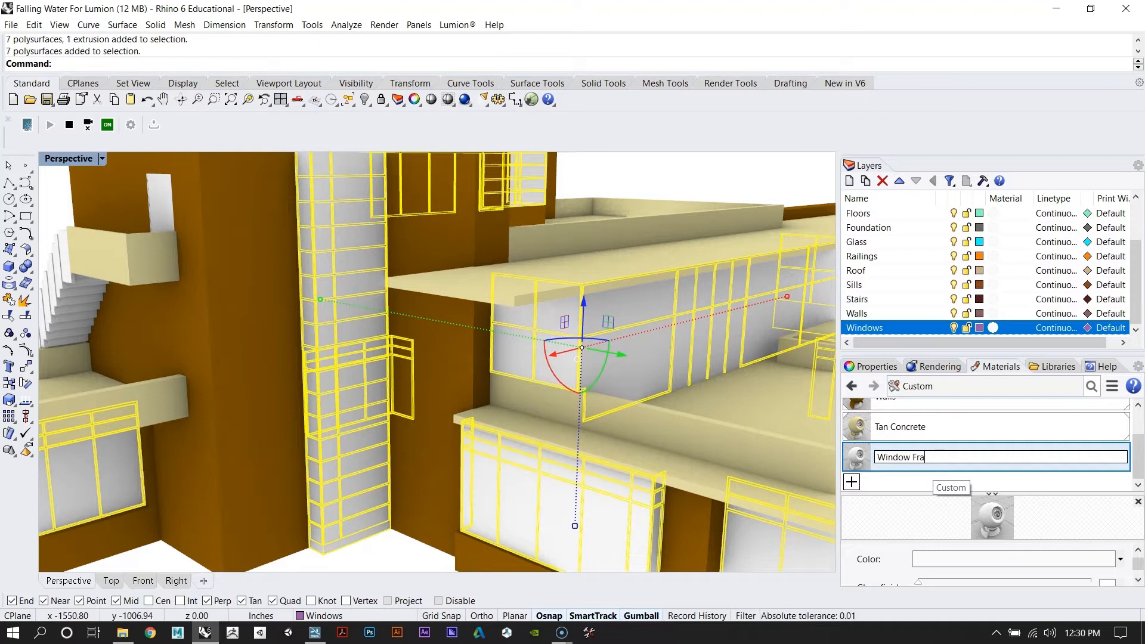
key("Return")
left_click(940, 481)
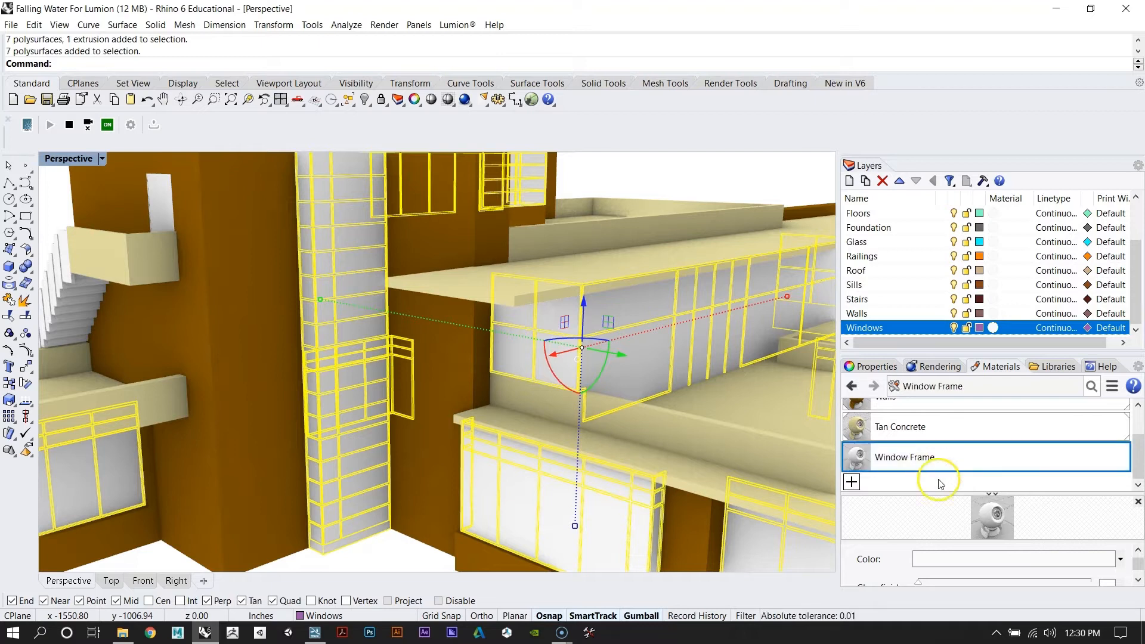
Step: Set the Window Frame material's color to a strong red
left_click(924, 560)
left_click(447, 202)
left_click_drag(584, 237, 582, 245)
left_click(620, 487)
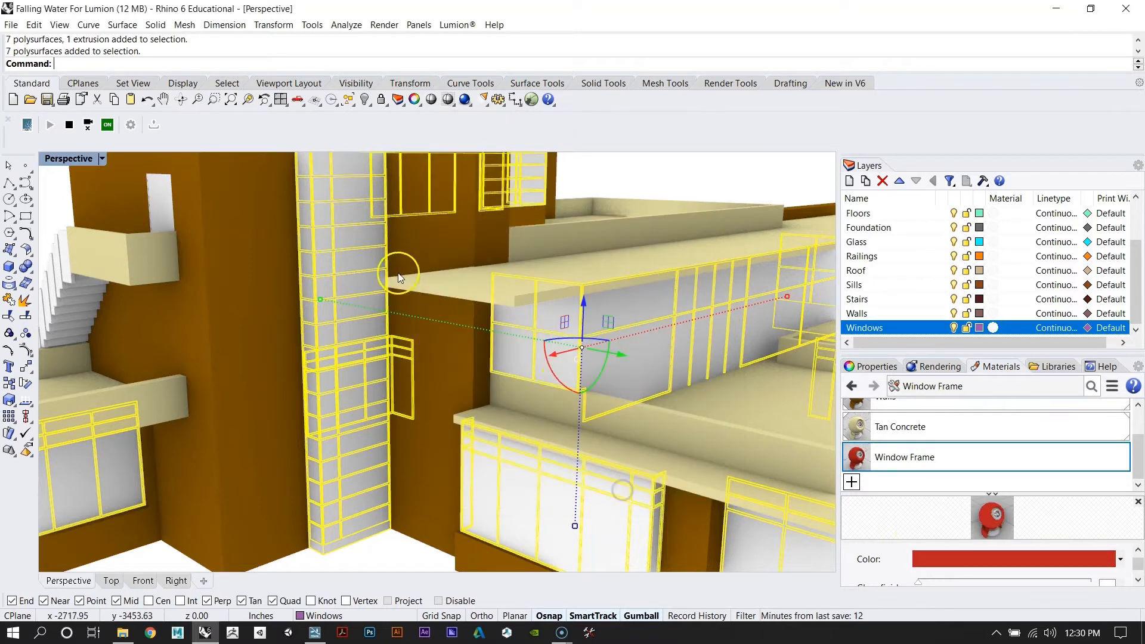
Step: Assign the Window Frame material to the selected window objects and clear the selection
scroll(438, 334, "down", 8)
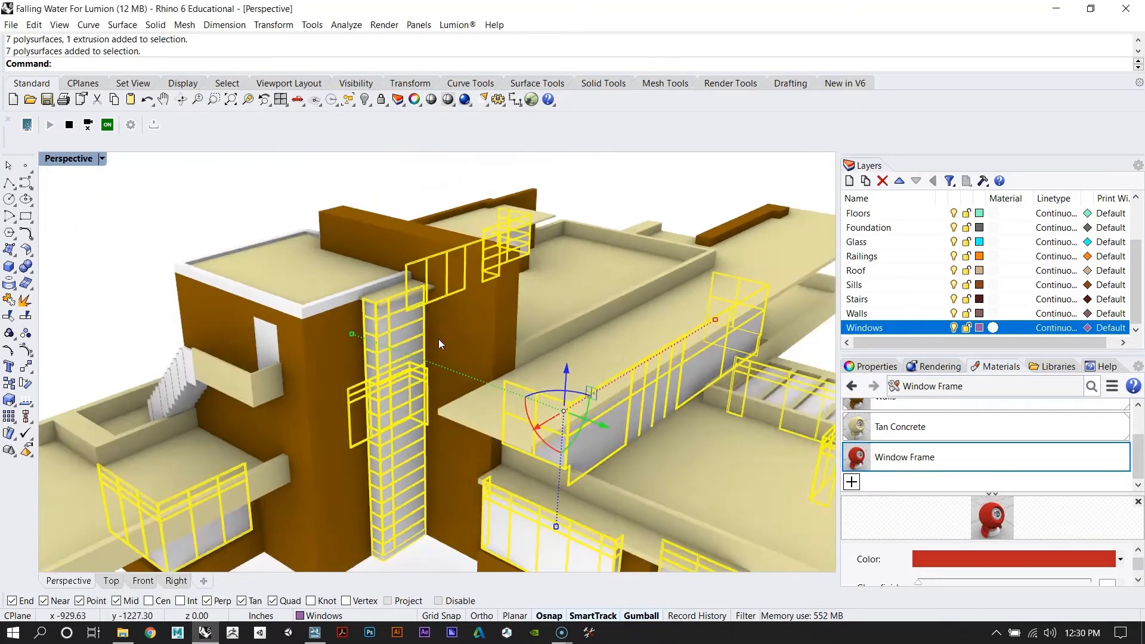
left_click(914, 467)
right_click(914, 466)
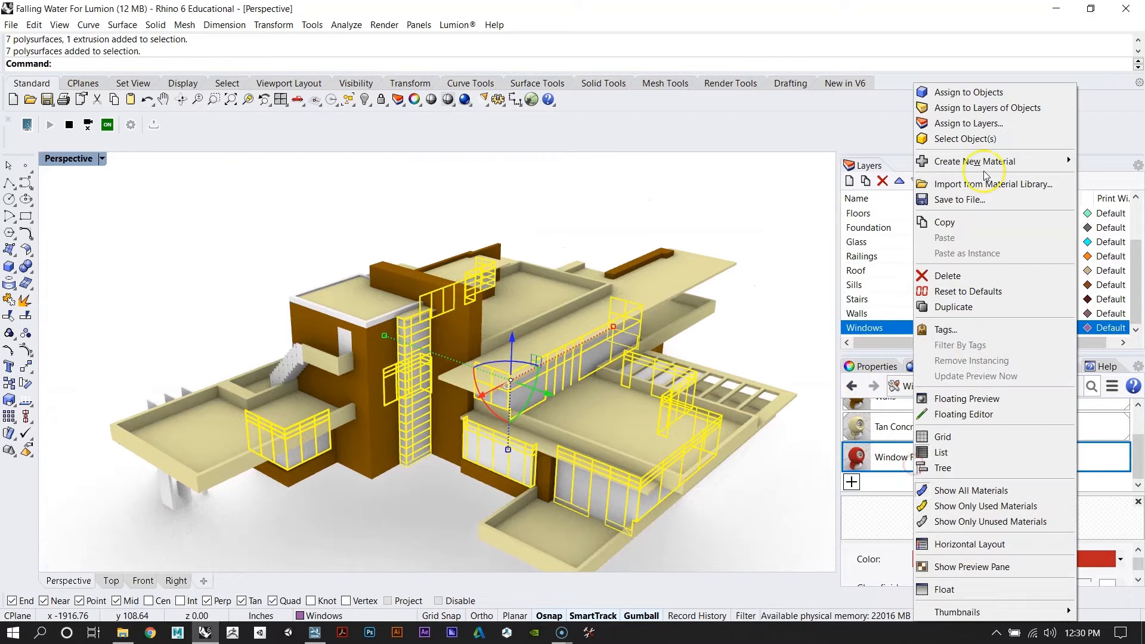
left_click(989, 93)
left_click(590, 194)
mouse_move(474, 322)
right_mouse_down()
mouse_move(493, 294)
mouse_move(462, 288)
mouse_move(483, 310)
right_mouse_up()
scroll(450, 342, "up", 2)
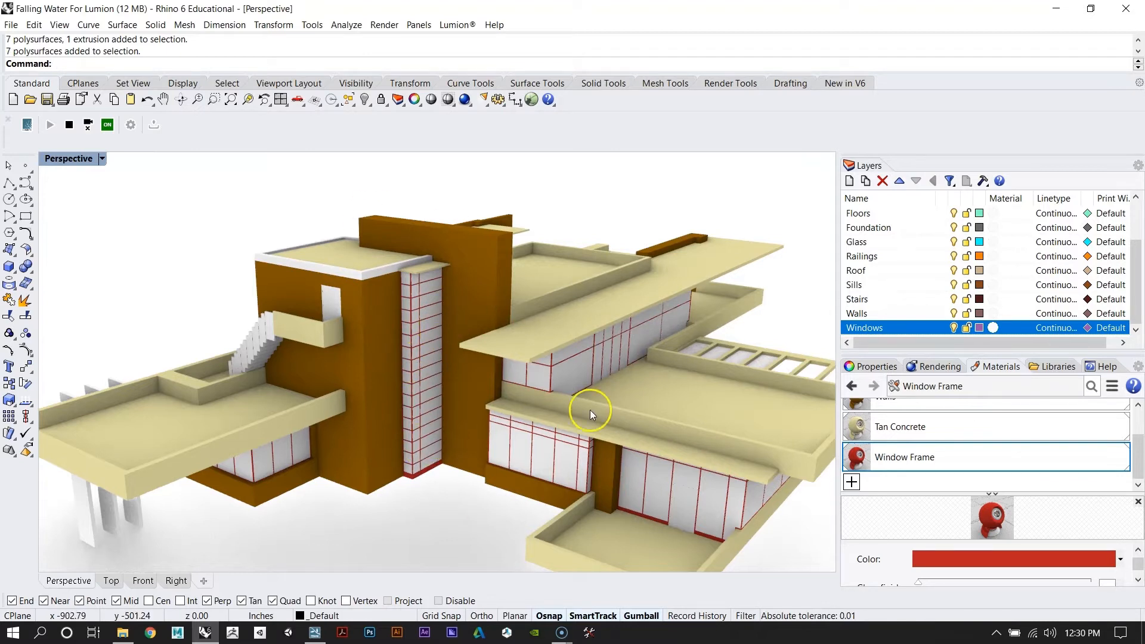
Step: Switch to Lumion and examine which parts of the house carry the Walls and Window Frame materials
left_click(314, 638)
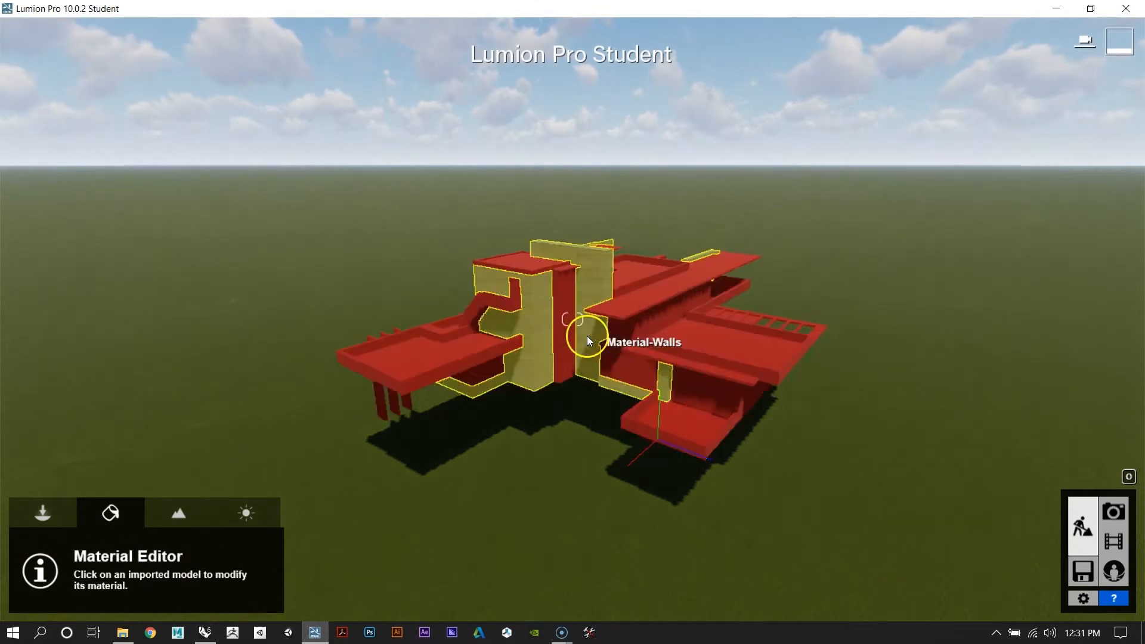
scroll(576, 346, "up", 3)
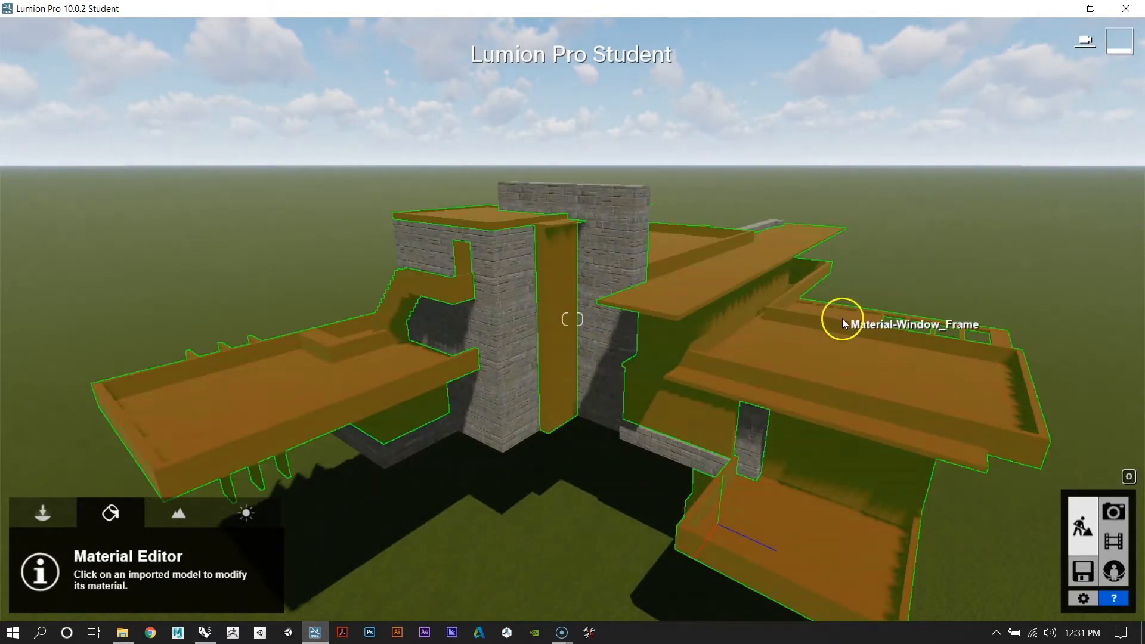
scroll(496, 352, "up", 3)
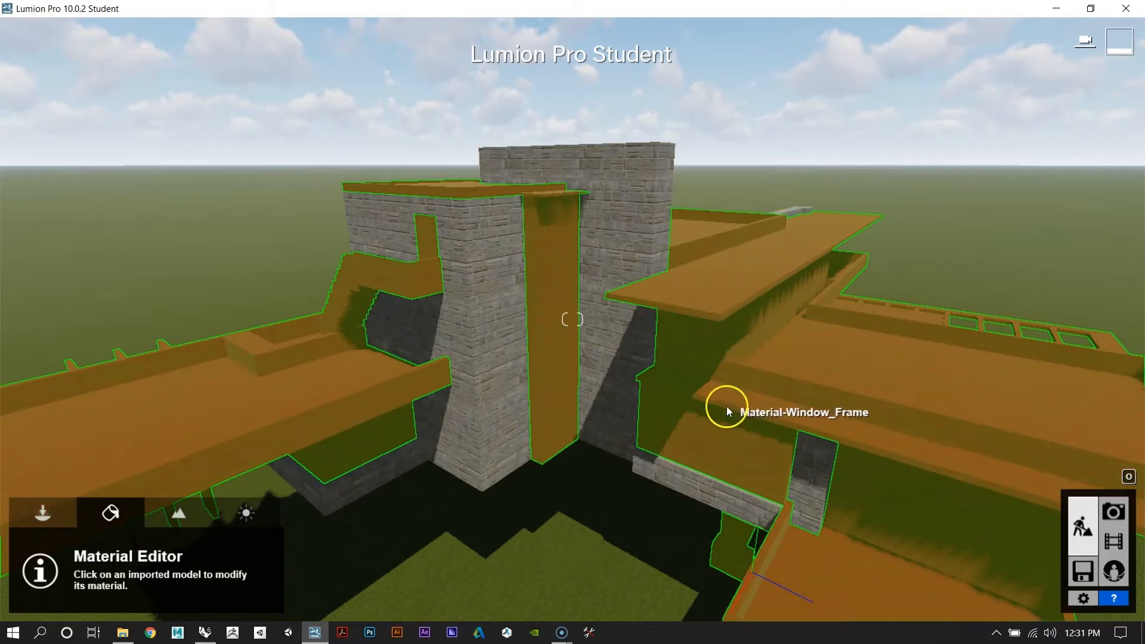
scroll(546, 324, "down", 3)
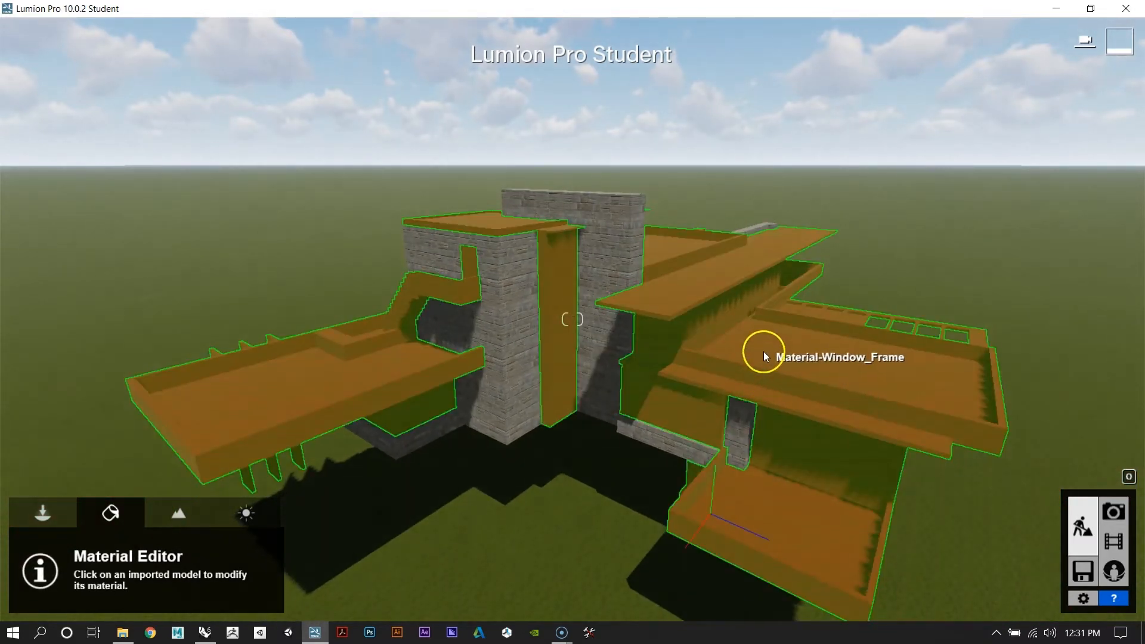
scroll(710, 533, "up", 3)
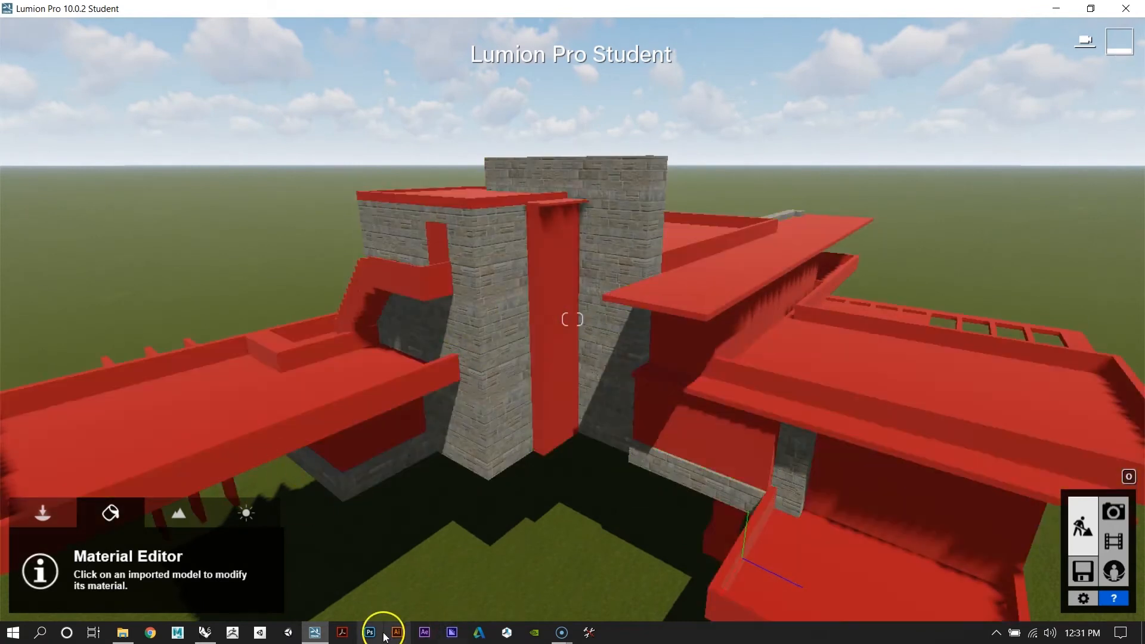
Step: Switch back to Rhino and restart the Lumion LiveSync connection
left_click(204, 633)
mouse_move(356, 319)
right_mouse_down()
mouse_move(403, 332)
mouse_move(372, 324)
right_mouse_up()
scroll(445, 333, "down", 7)
scroll(468, 338, "up", 7)
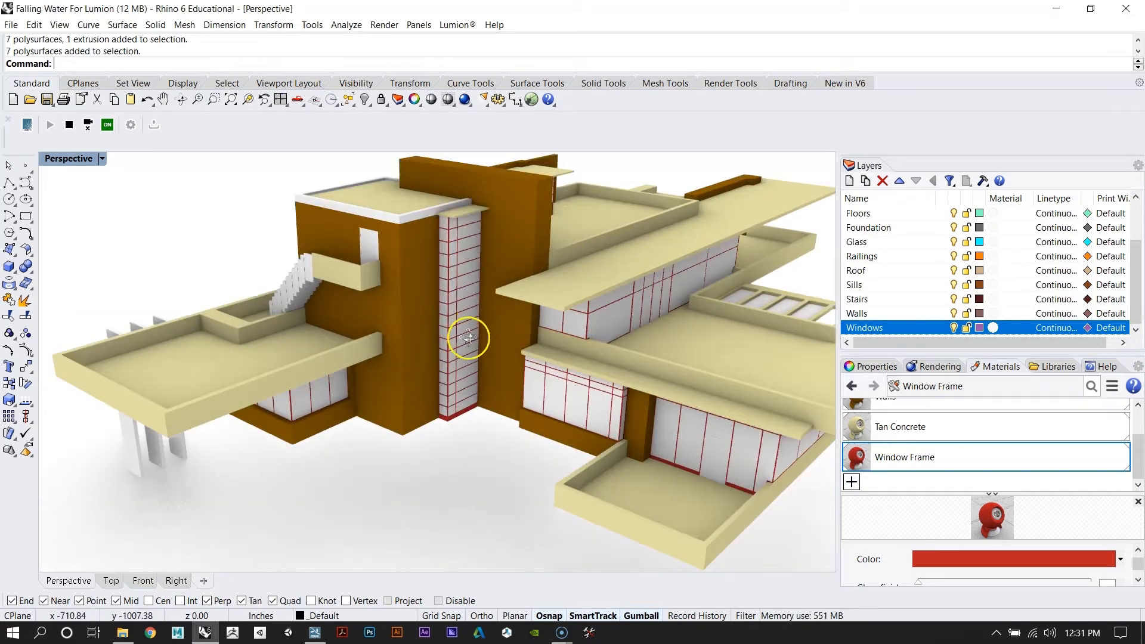
right_click_drag(468, 338, 412, 353)
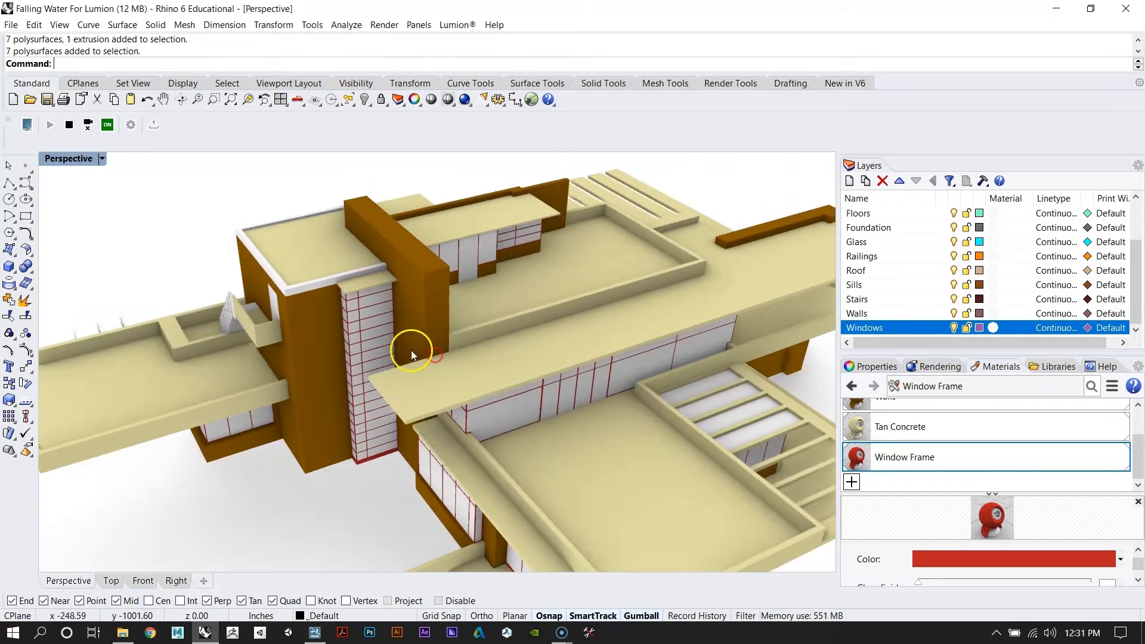
left_click(69, 125)
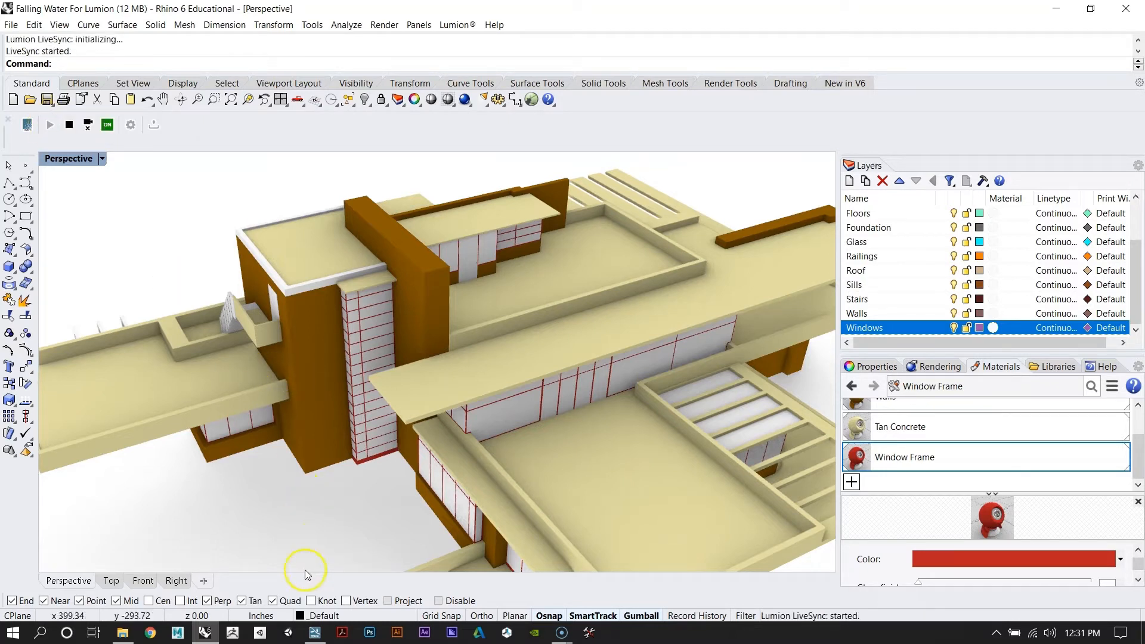
Step: Switch to Lumion and inspect the synced model up close at the tall corner window between the stone walls
left_click(310, 637)
scroll(615, 402, "up", 3)
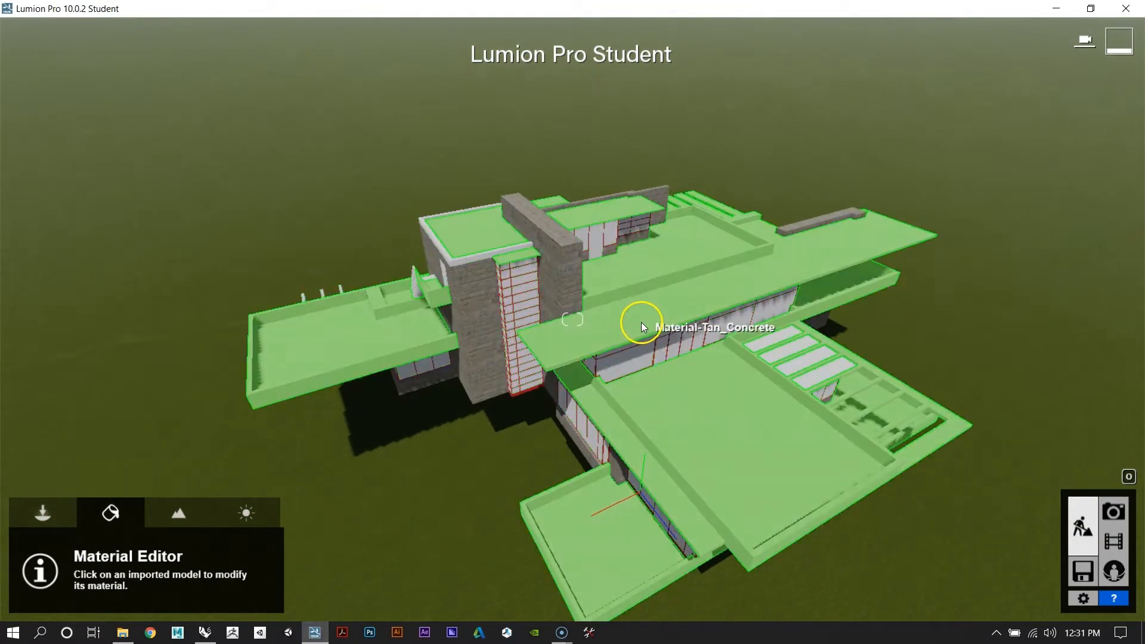
mouse_move(584, 333)
right_mouse_down()
mouse_move(575, 342)
mouse_move(585, 342)
mouse_move(552, 342)
mouse_move(577, 346)
right_mouse_up()
key("w")
key("w")
key("s")
key("w")
key("w")
Step: Apply a bright red painted metal from the outdoor Metal materials to the window frames
left_click(116, 512)
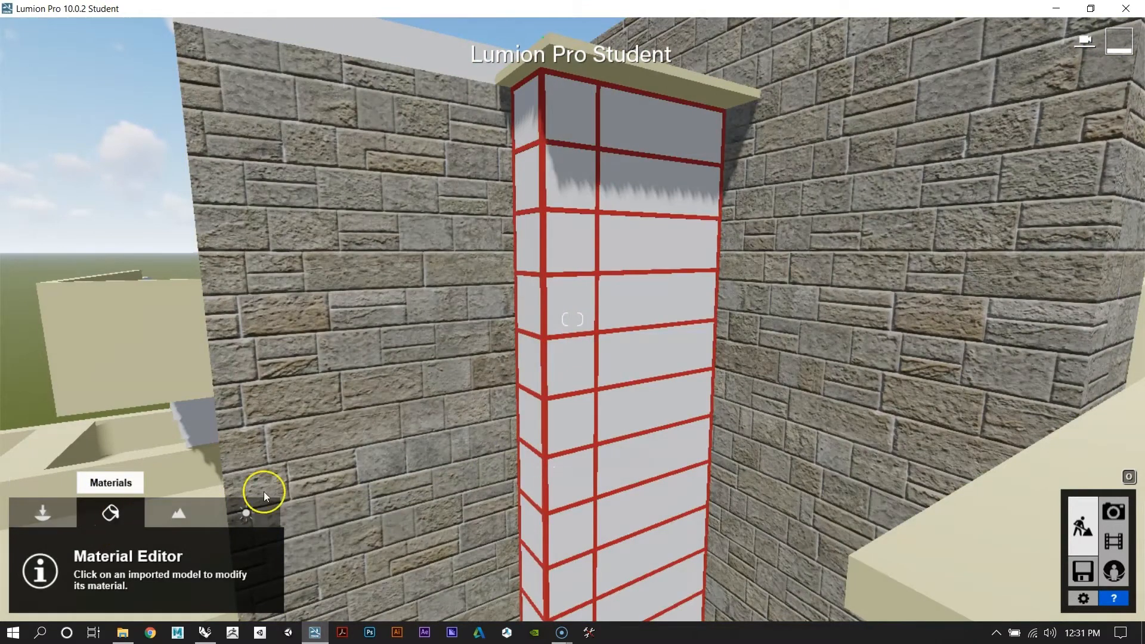
left_click(543, 280)
left_click(79, 284)
left_click(137, 113)
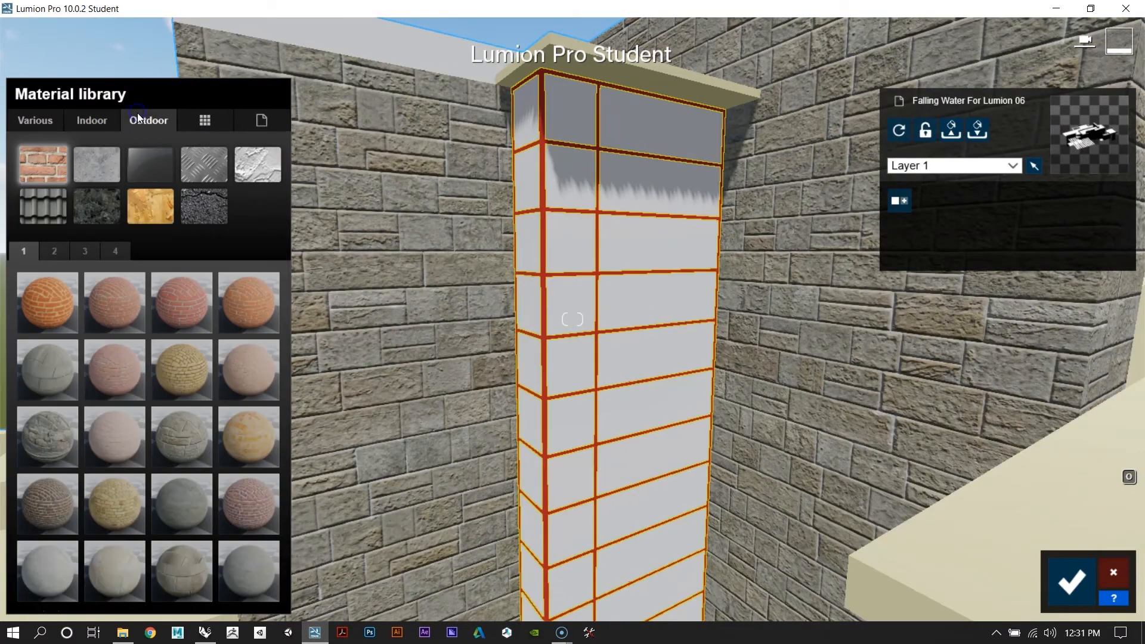
left_click(203, 171)
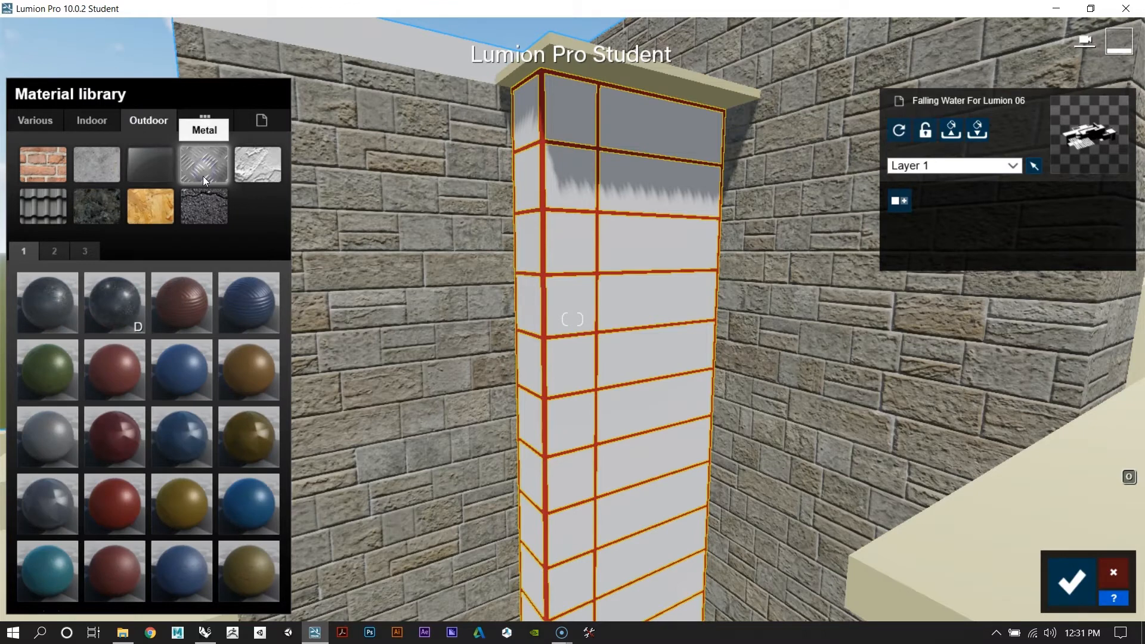
left_click(110, 359)
key("w")
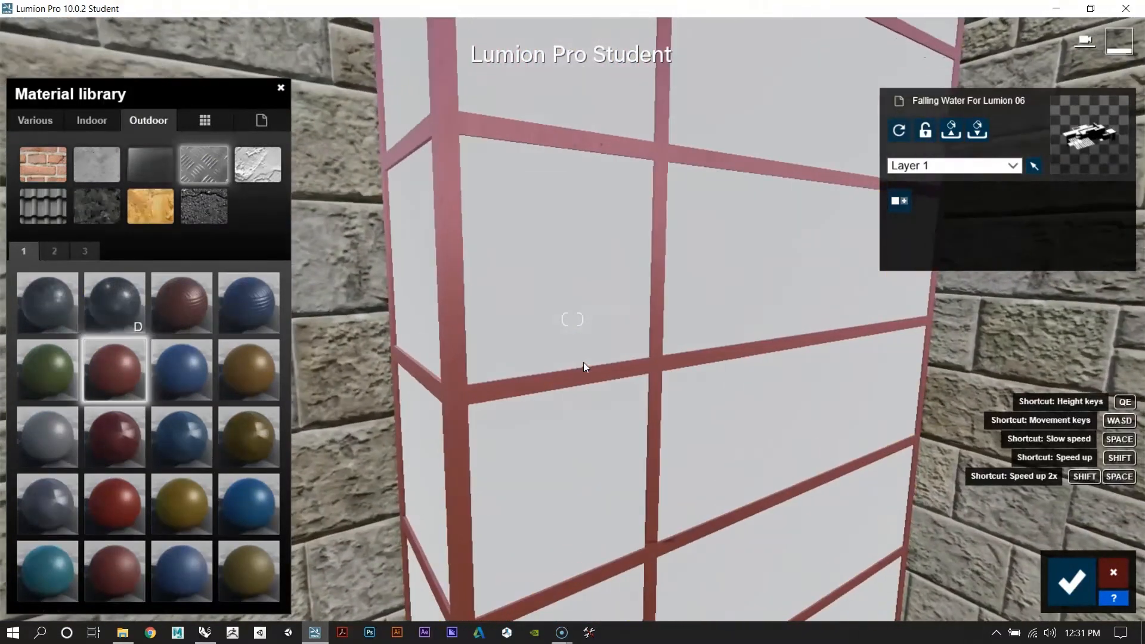
left_click(583, 363)
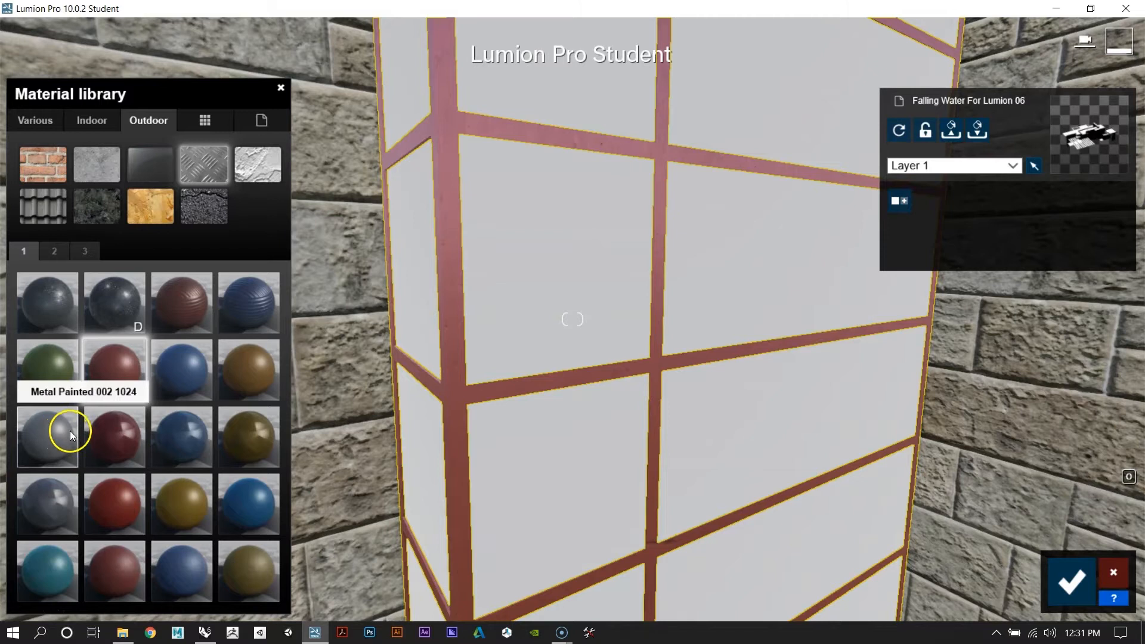
left_click(115, 513)
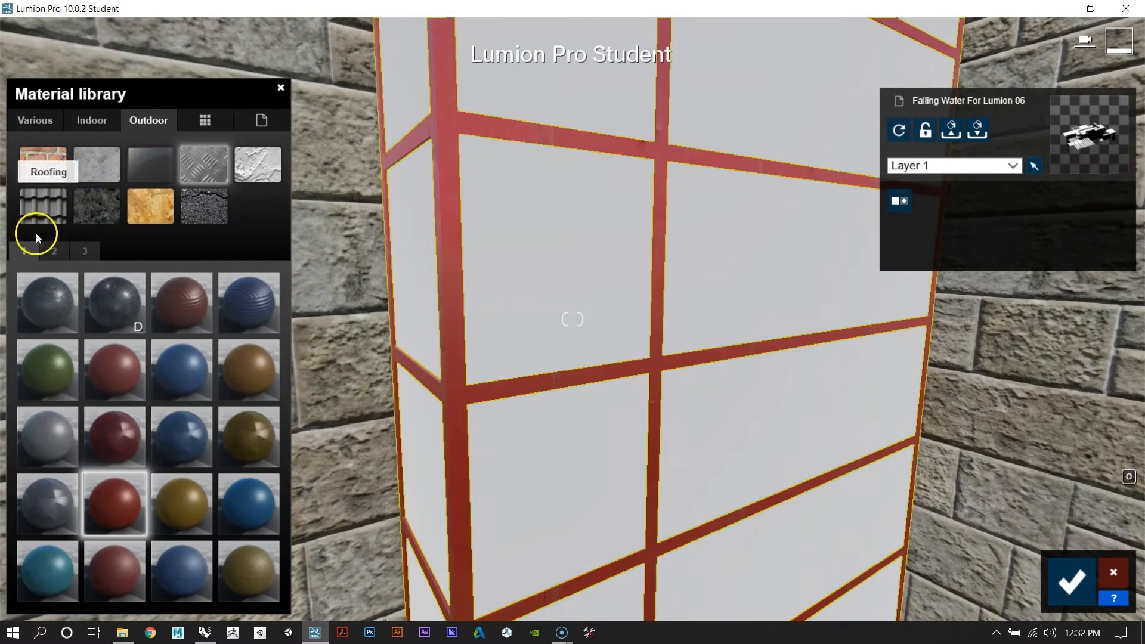
left_click(48, 253)
left_click(85, 251)
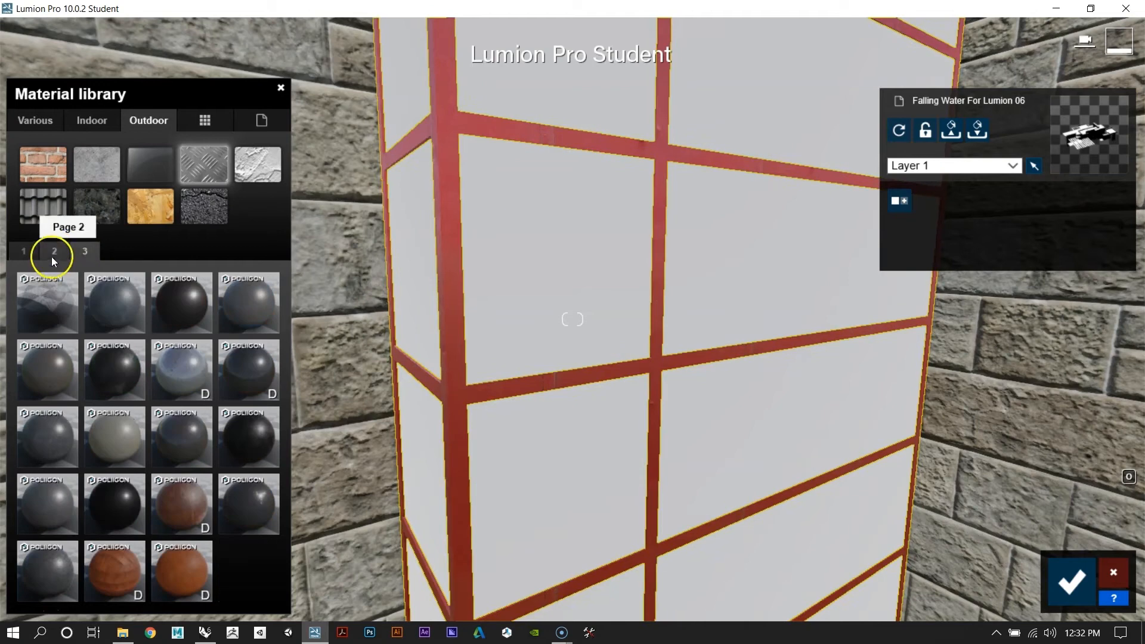
left_click(24, 252)
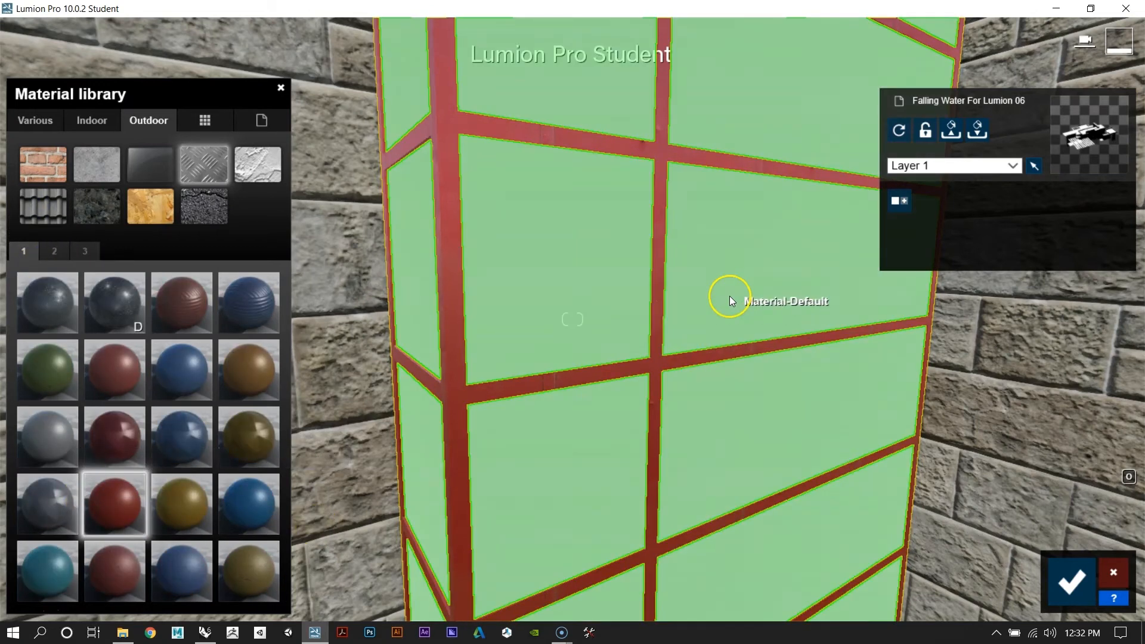
Step: Check the red metal frames from around the house and save the material changes
key("s")
key("q")
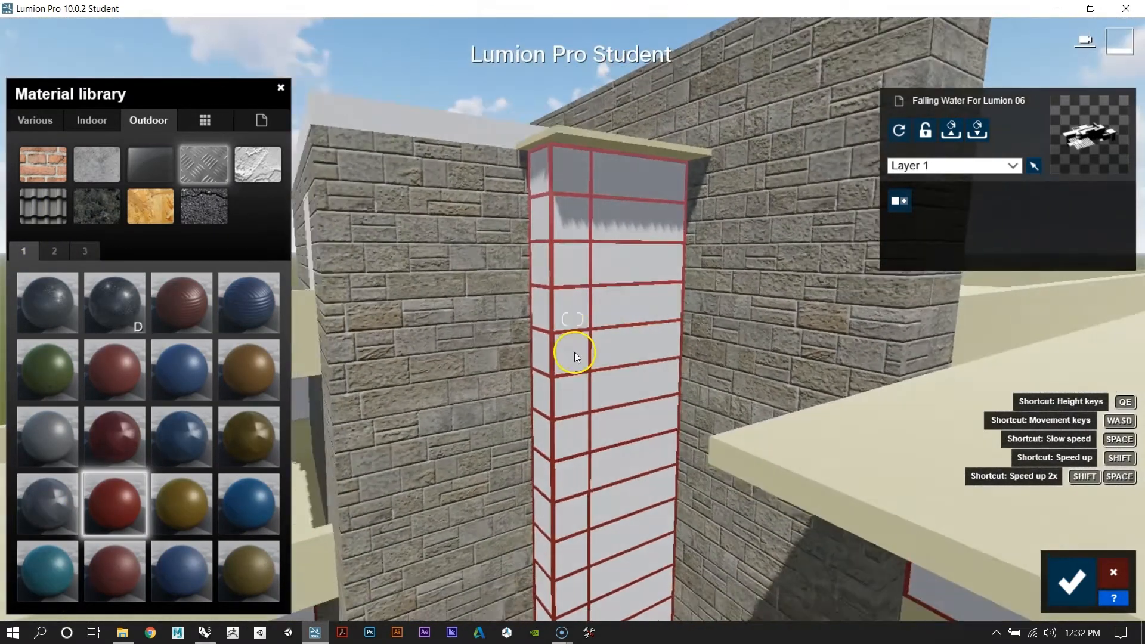
right_click_drag(618, 338, 622, 342)
key("a")
right_click_drag(623, 343, 622, 343)
key("w")
key("d")
key("d")
key("w")
key("s")
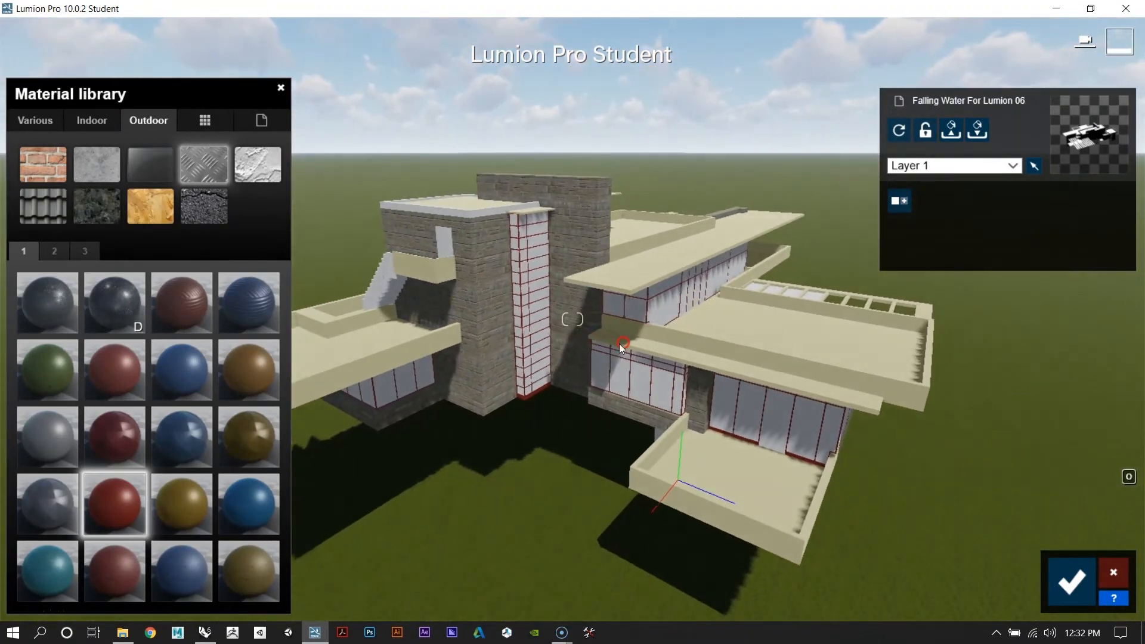
left_click(1061, 577)
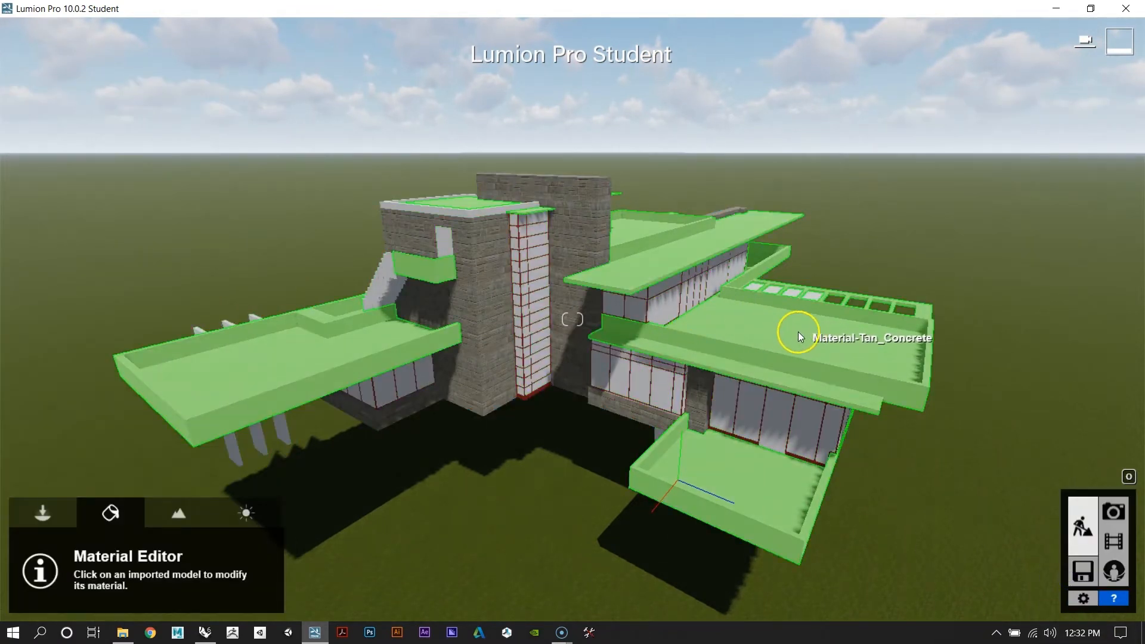
Step: Apply a light tan concrete from page 2 of the outdoor Concrete materials to the Tan Concrete surfaces
left_click(798, 331)
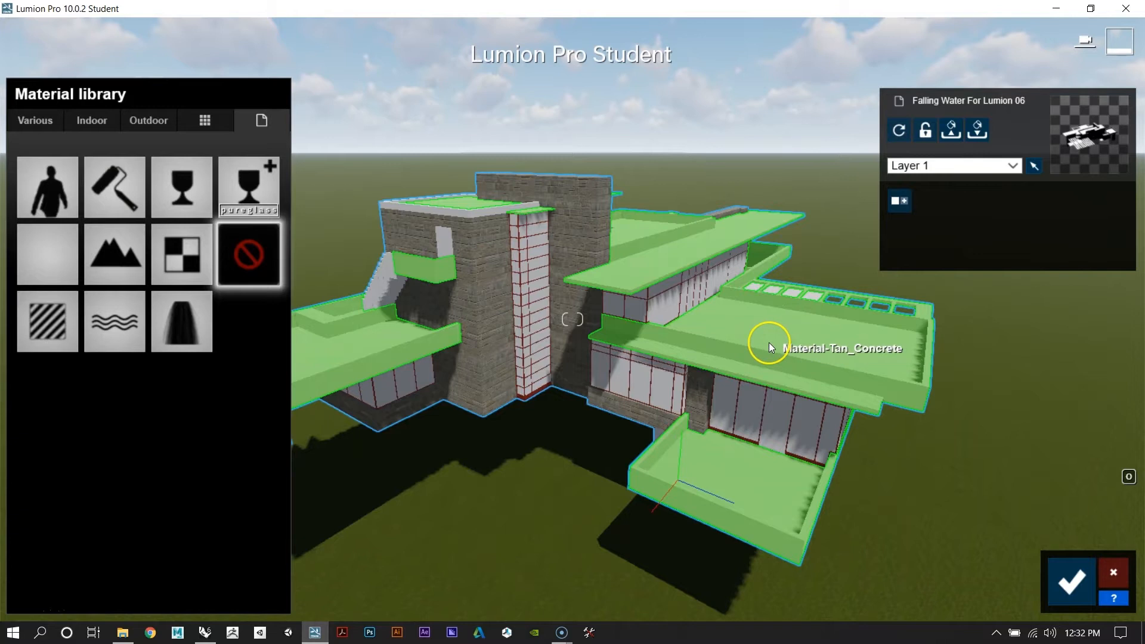
left_click(138, 123)
left_click(99, 166)
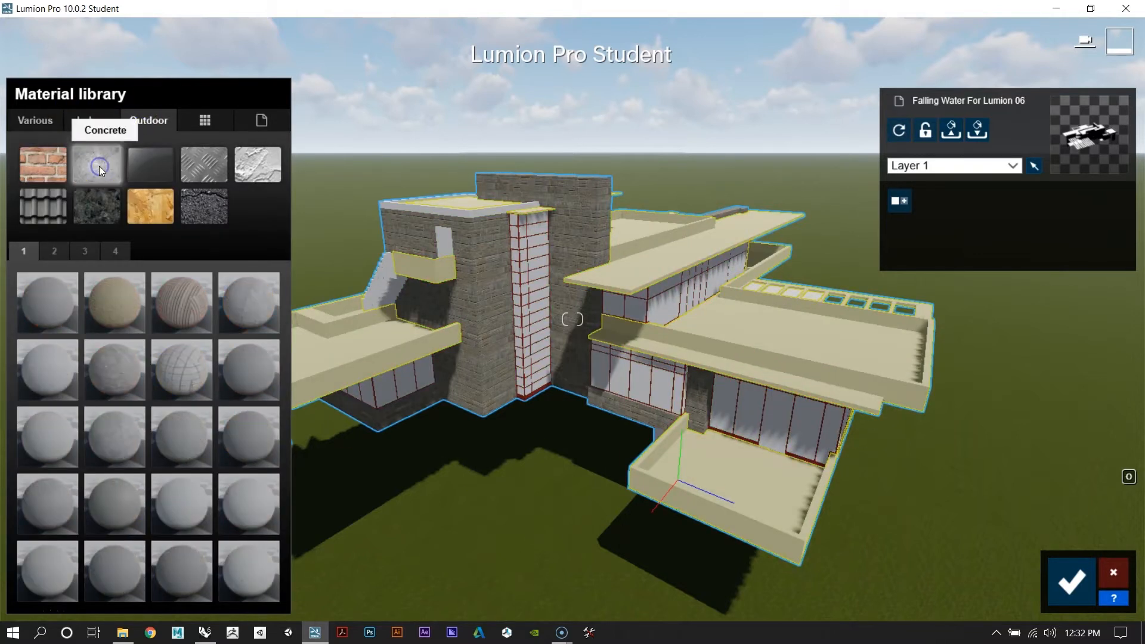
left_click(54, 252)
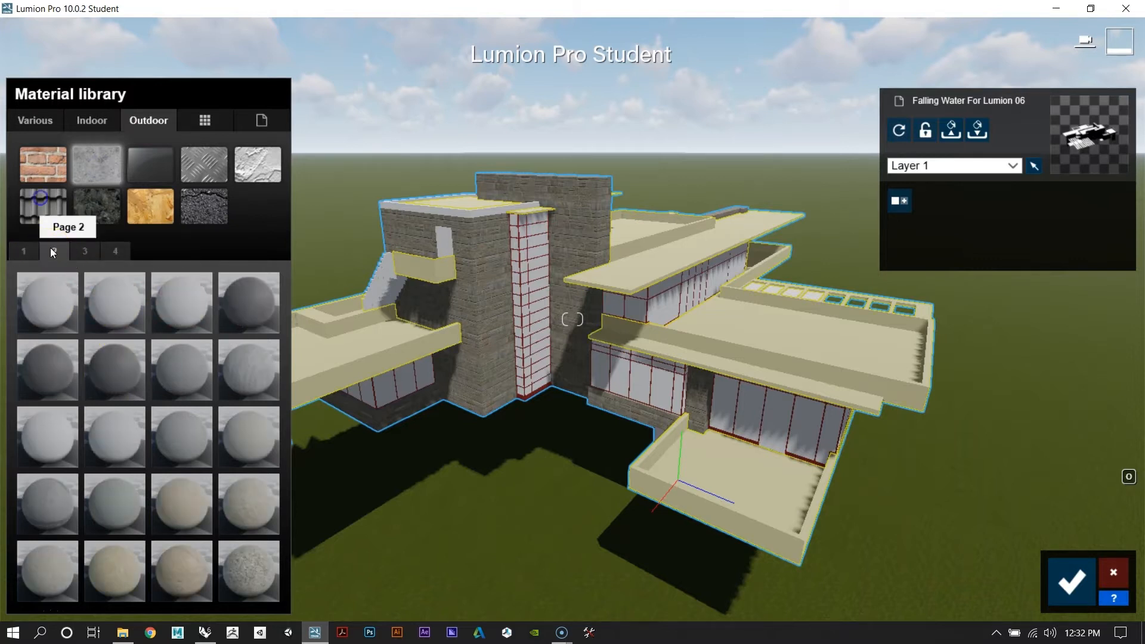
left_click(186, 503)
Step: Check the concrete terraces and roofs from around the house and save the material changes
right_click_drag(701, 299, 623, 282)
key("w")
key("a")
key("w")
key("d")
key("s")
mouse_move(560, 361)
right_mouse_down()
mouse_move(572, 345)
mouse_move(549, 363)
right_mouse_up()
key("w")
key("s")
key("d")
left_click(1063, 586)
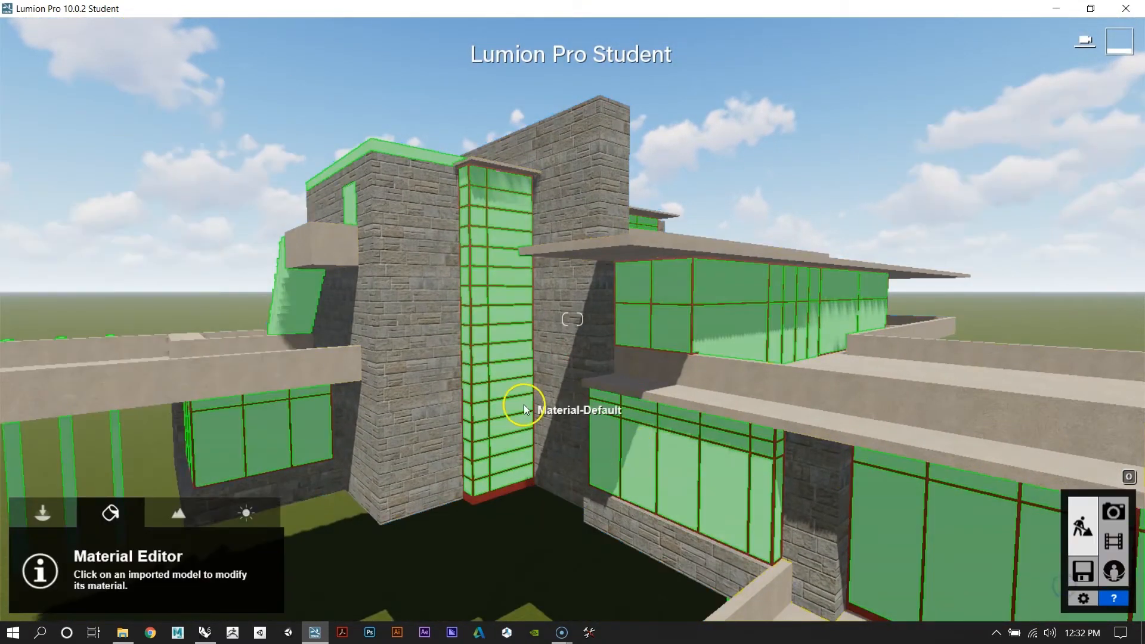
Step: Switch to Rhino and select all objects on the Glass layer
left_click(203, 633)
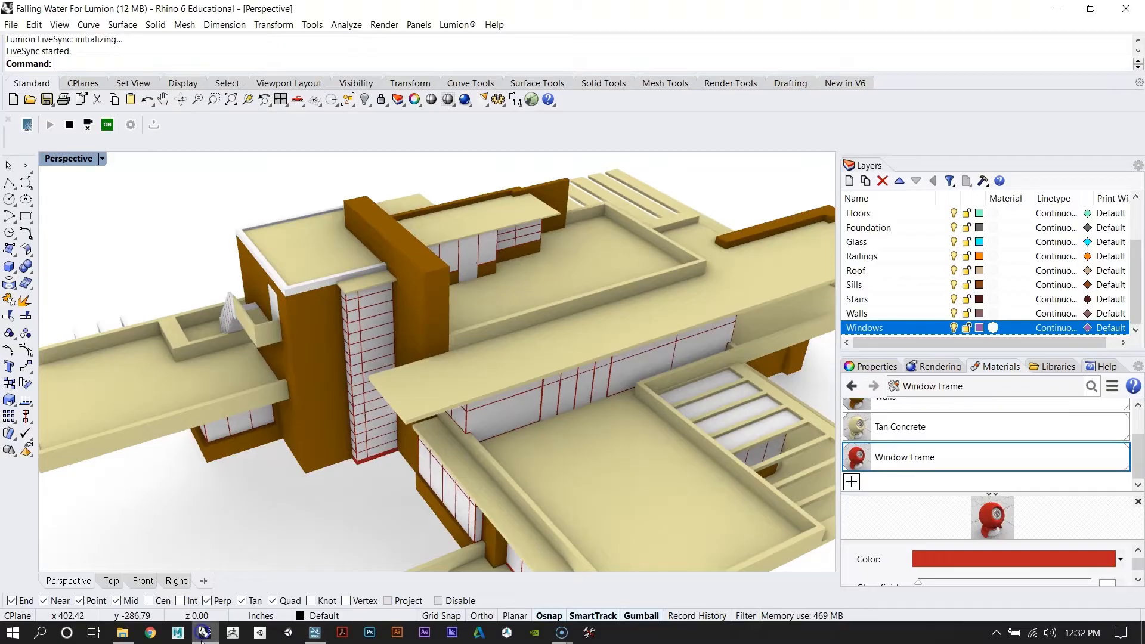
right_click_drag(458, 357, 437, 368)
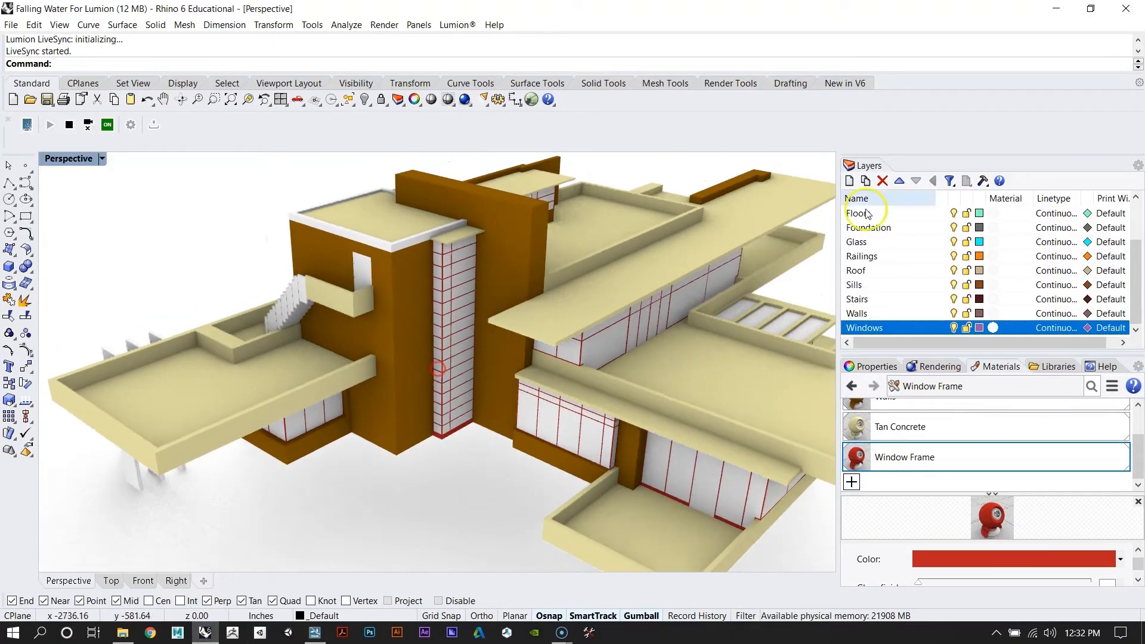
left_click(893, 241)
right_click(874, 244)
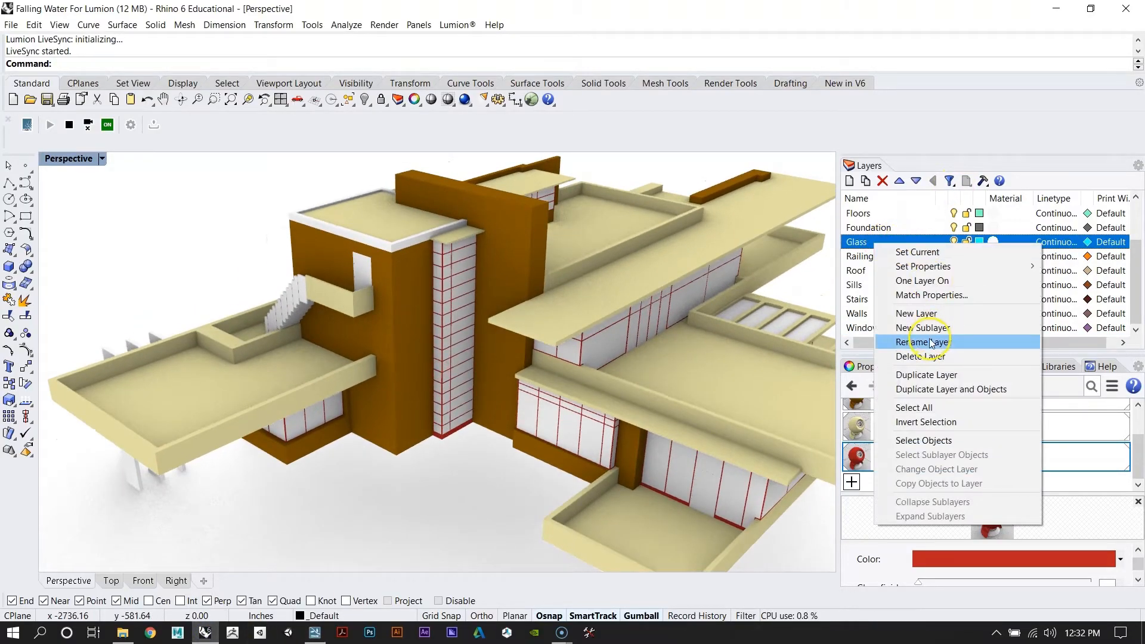
left_click(924, 441)
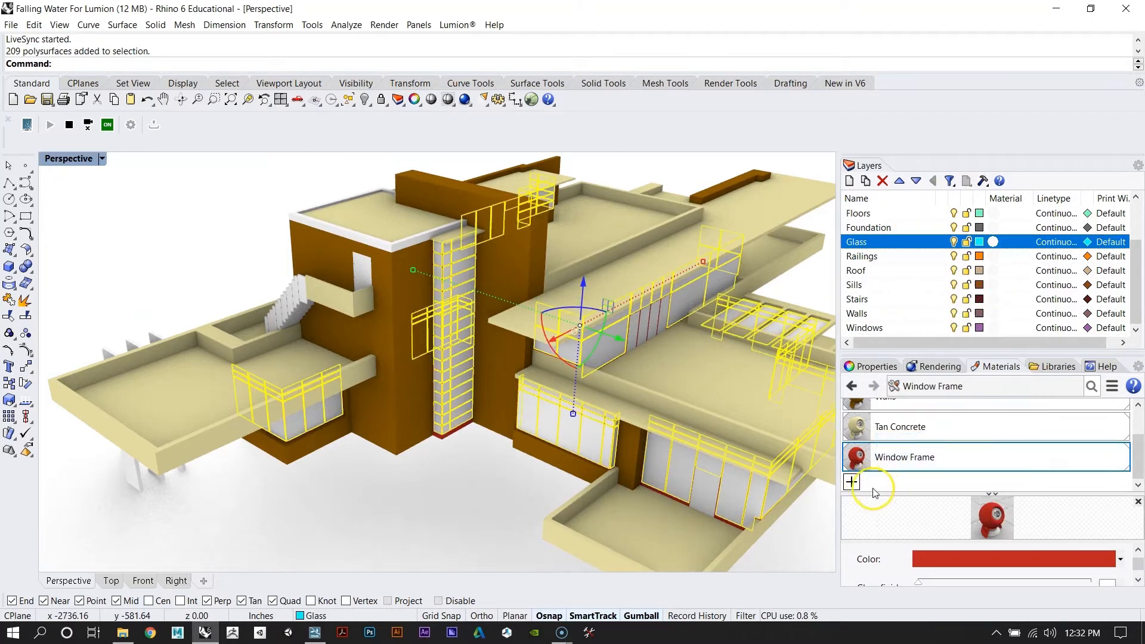
Step: Create a custom material named Glass and set its color to light blue, RGB 68, 214, 226
left_click(853, 481)
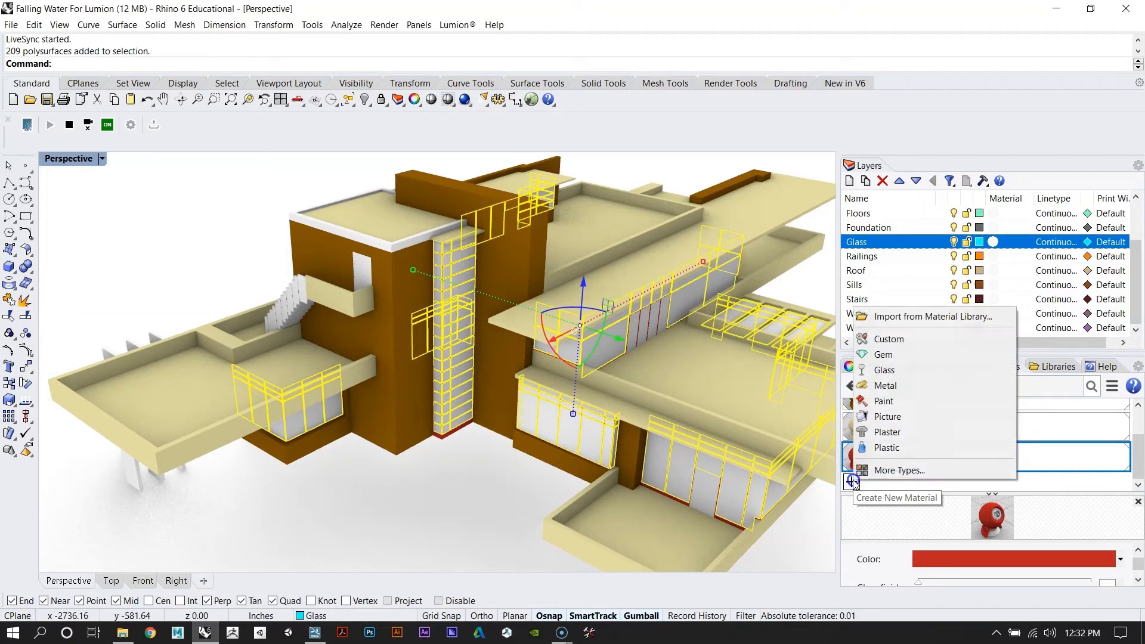
left_click(886, 338)
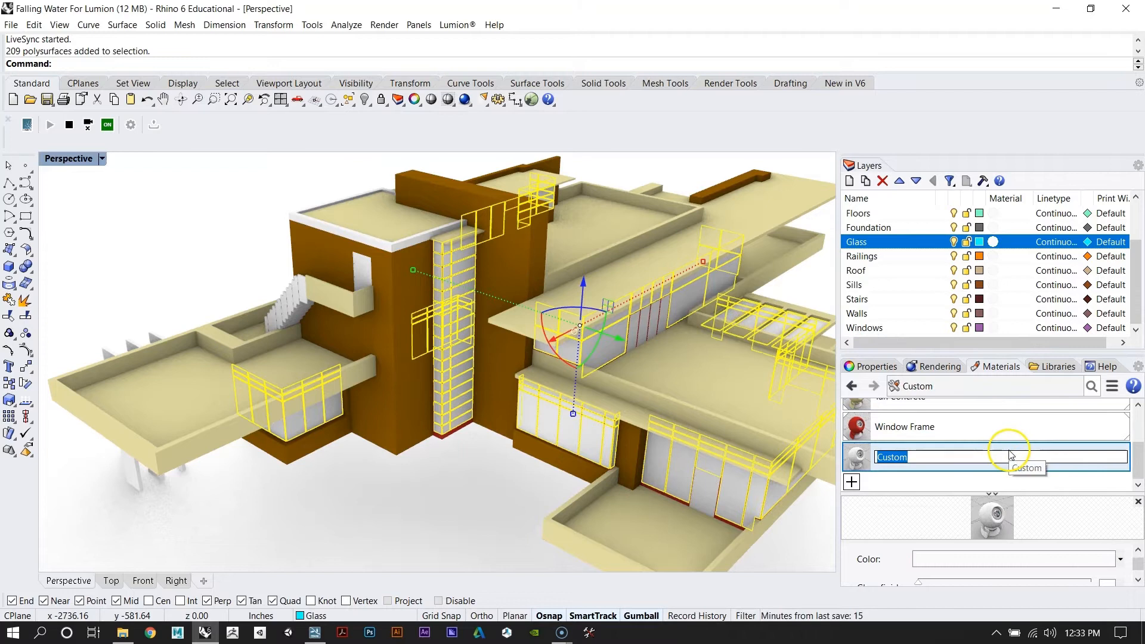
type("Glass")
key("Return")
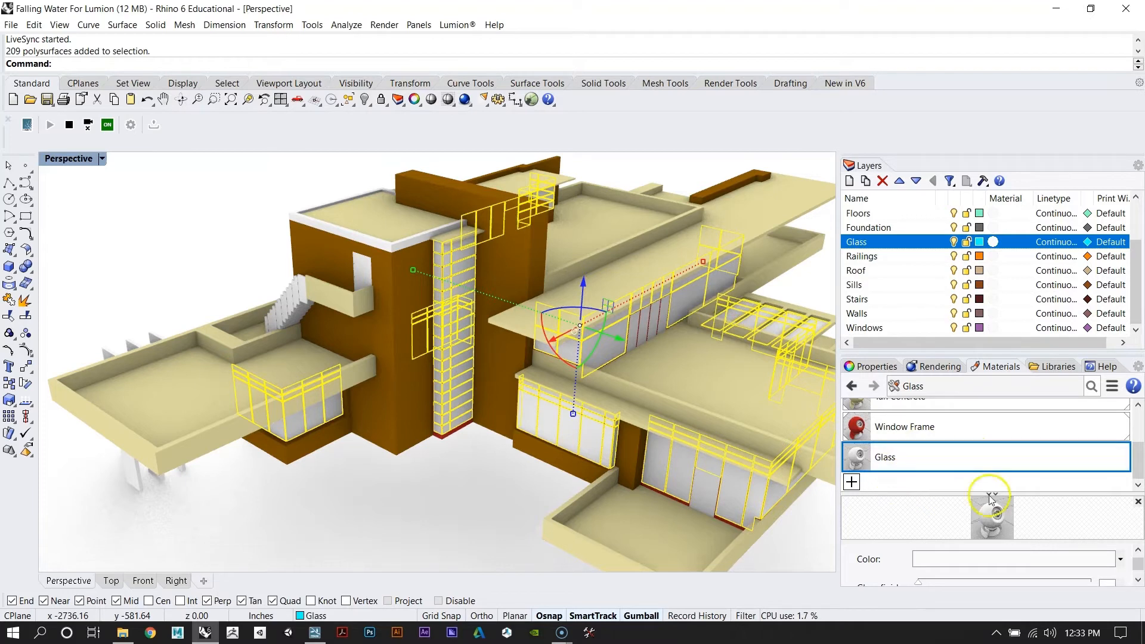
left_click(954, 560)
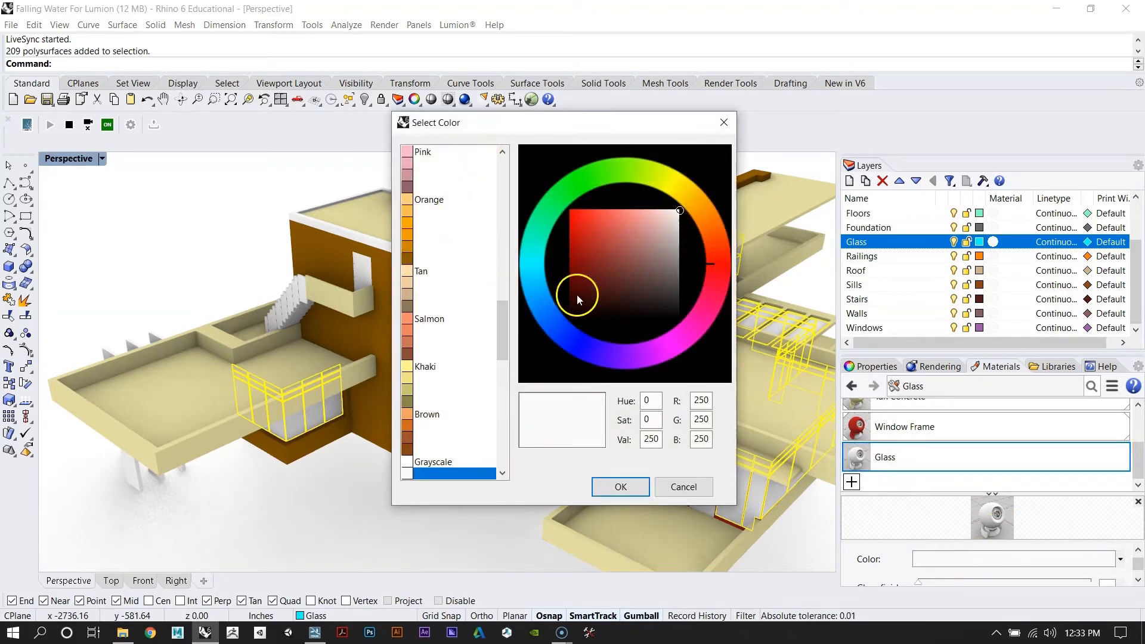
left_click(522, 273)
left_click(602, 222)
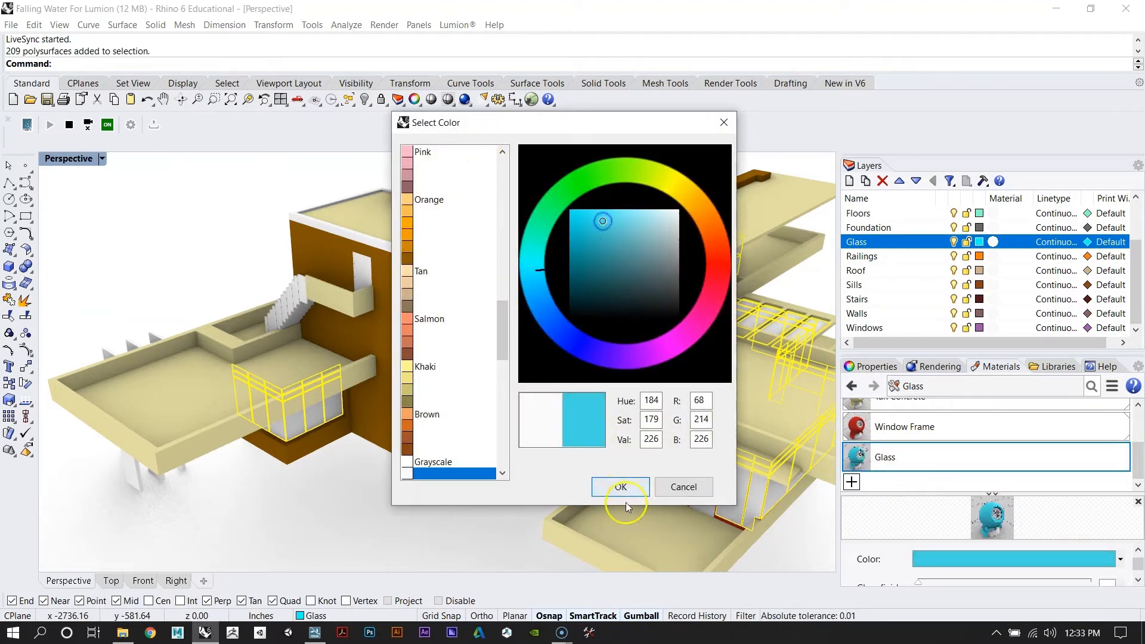
left_click(623, 494)
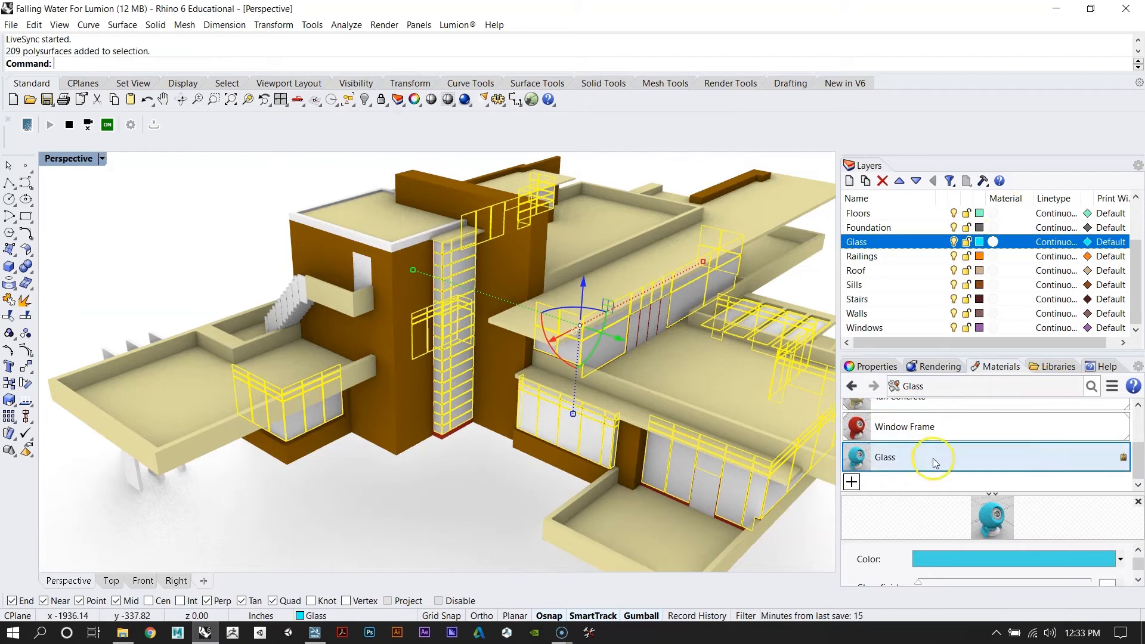
Step: Assign the Glass material to the selected glass objects, clear the selection, and save the model
right_click(941, 459)
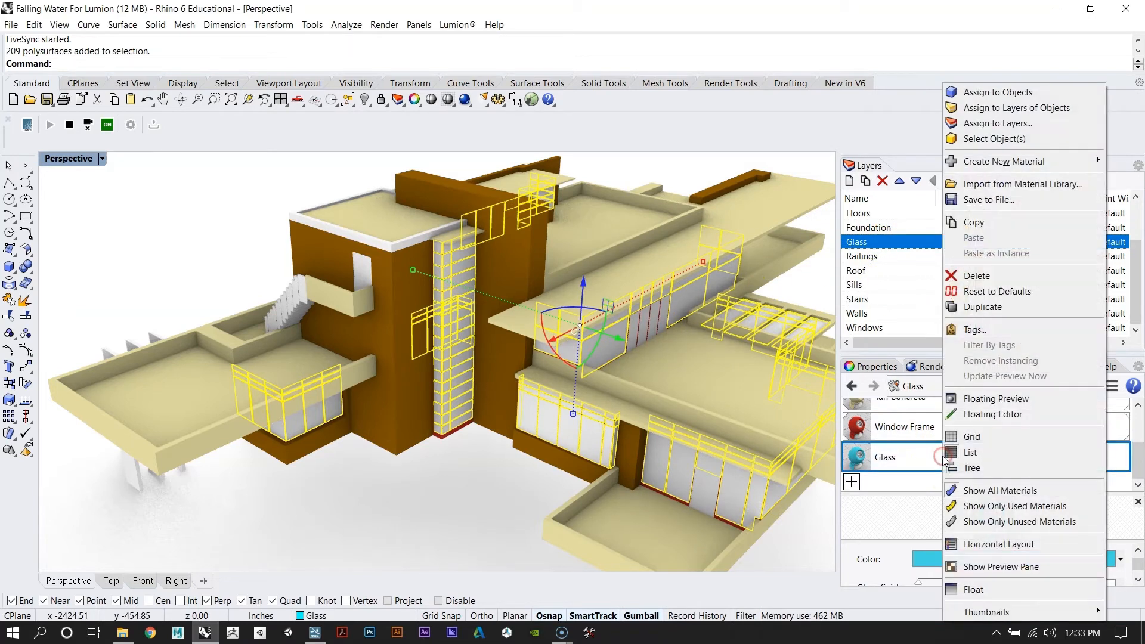
left_click(1028, 95)
right_click_drag(599, 276, 401, 354)
scroll(456, 323, "down", 4)
left_click(731, 356)
scroll(401, 354, "up", 2)
left_click(10, 24)
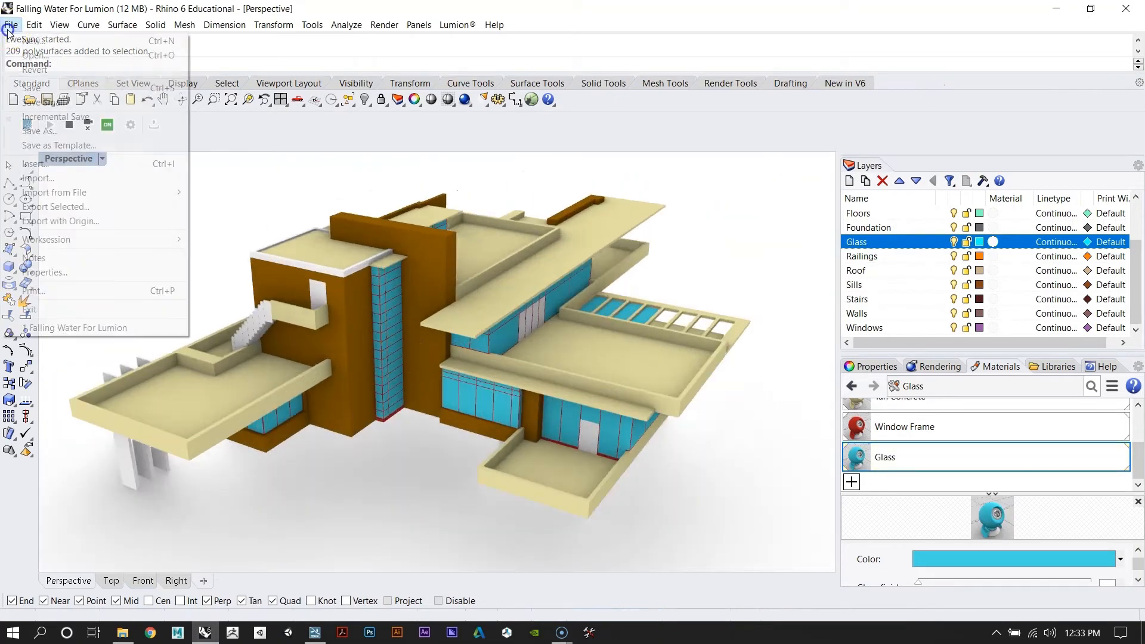
left_click(46, 89)
right_click_drag(323, 254, 191, 514)
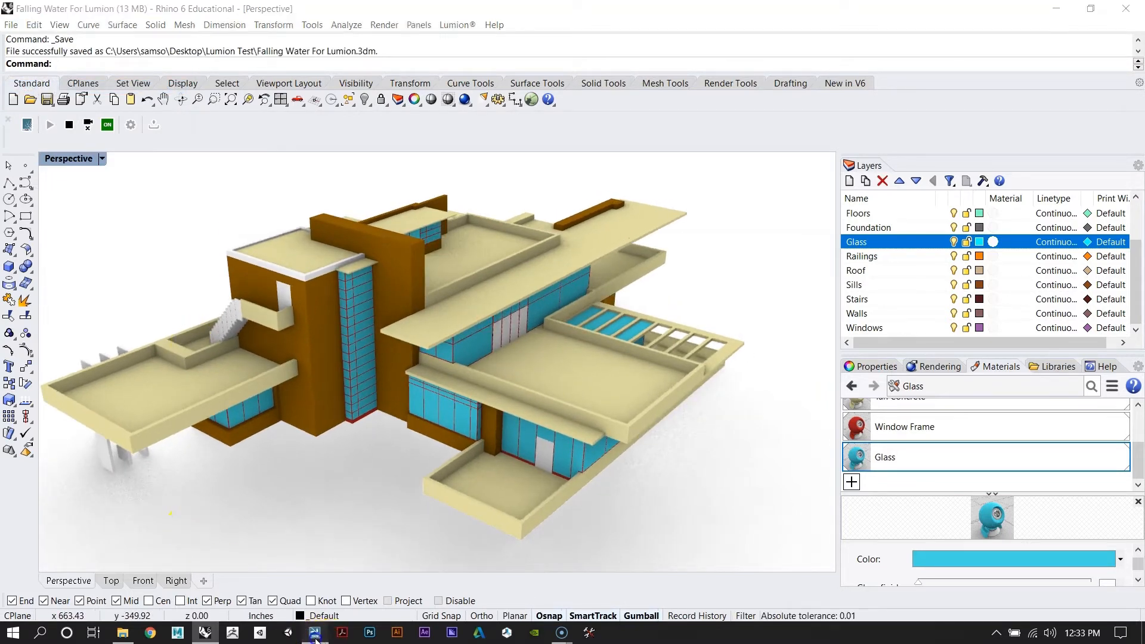
Step: Switch to Lumion and inspect how the materials of the synced house came across
left_click(314, 631)
scroll(597, 366, "up", 5)
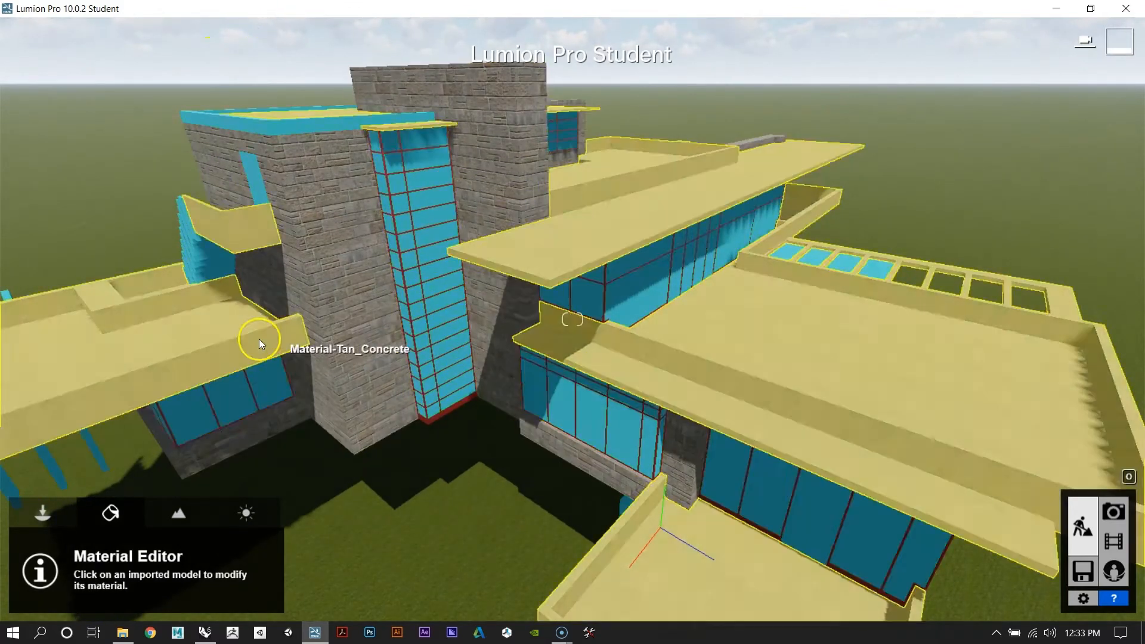
scroll(688, 336, "down", 3)
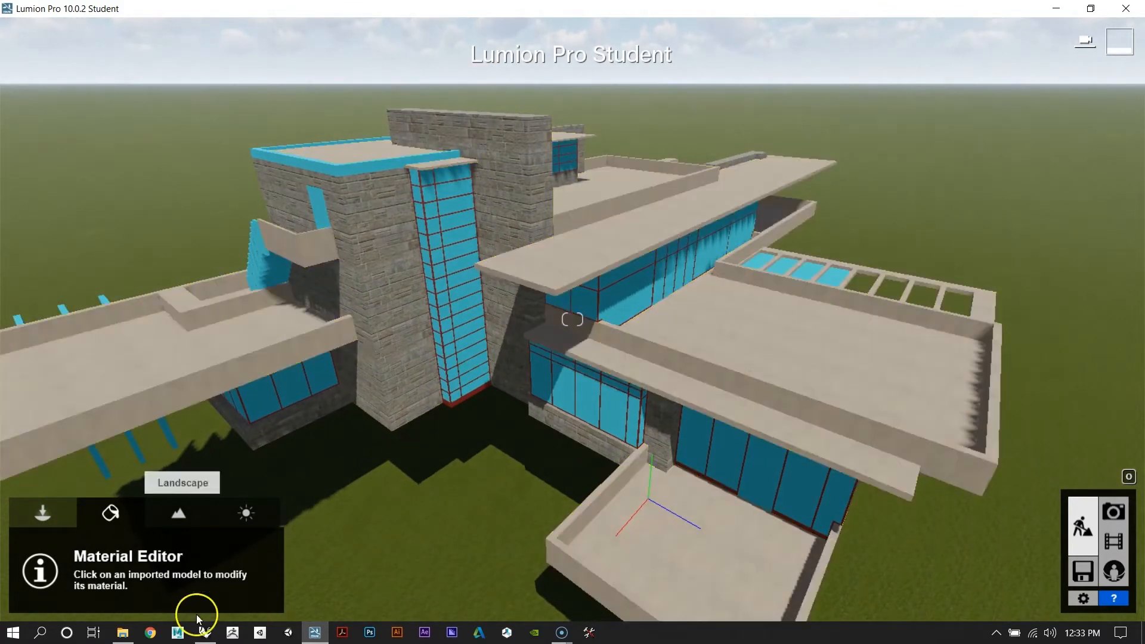
Step: Switch to Rhino, restart LiveSync, and return to Lumion
left_click(203, 632)
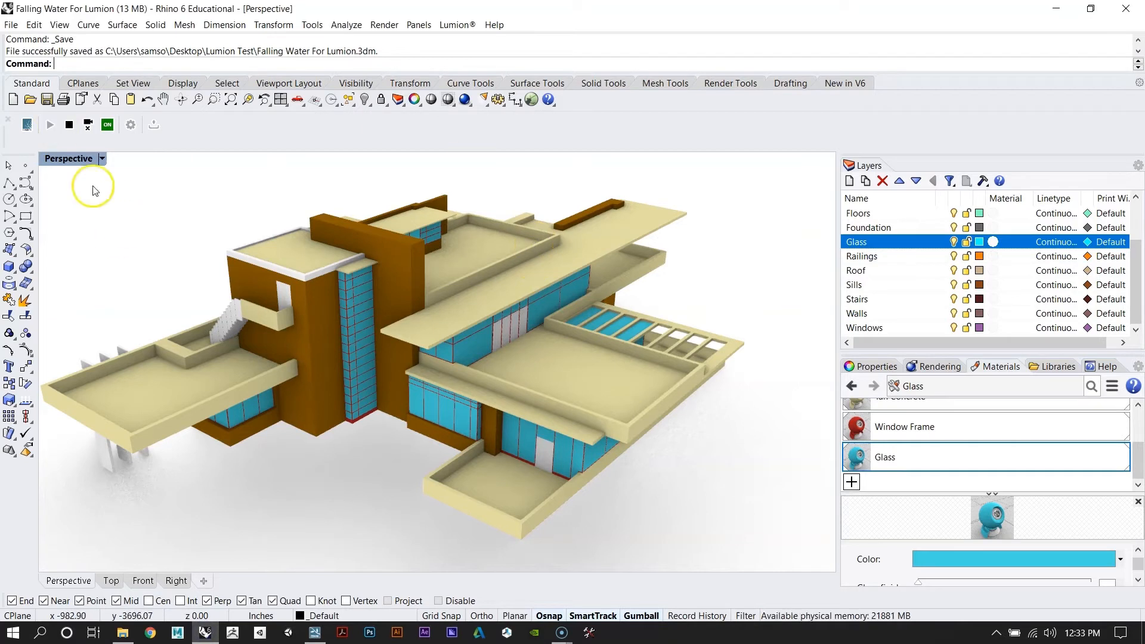
left_click(69, 126)
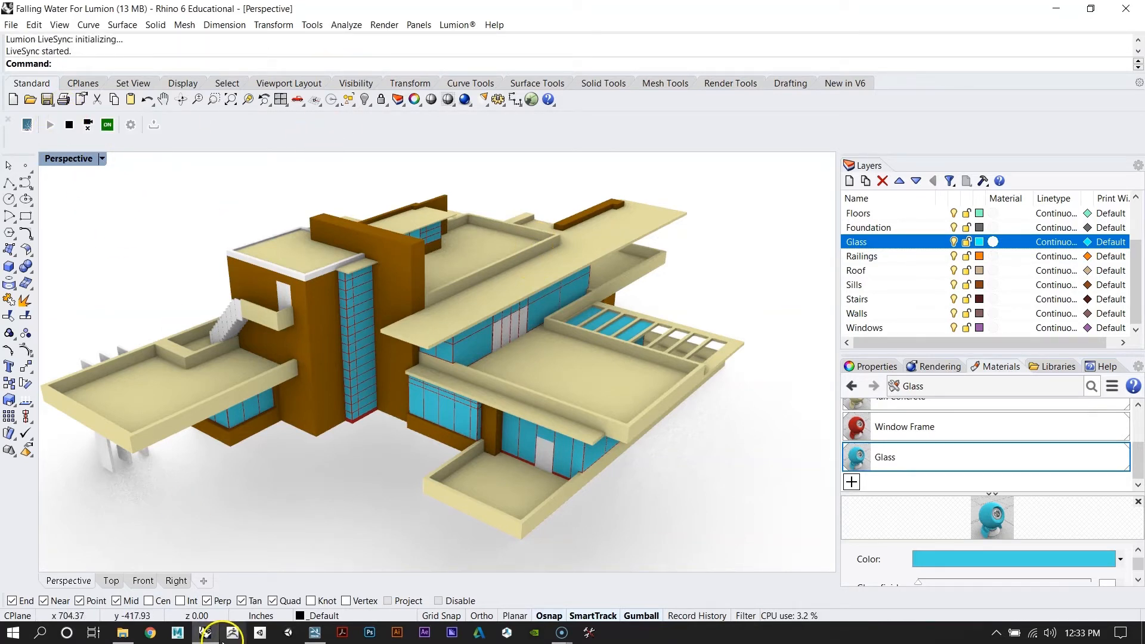
left_click(316, 635)
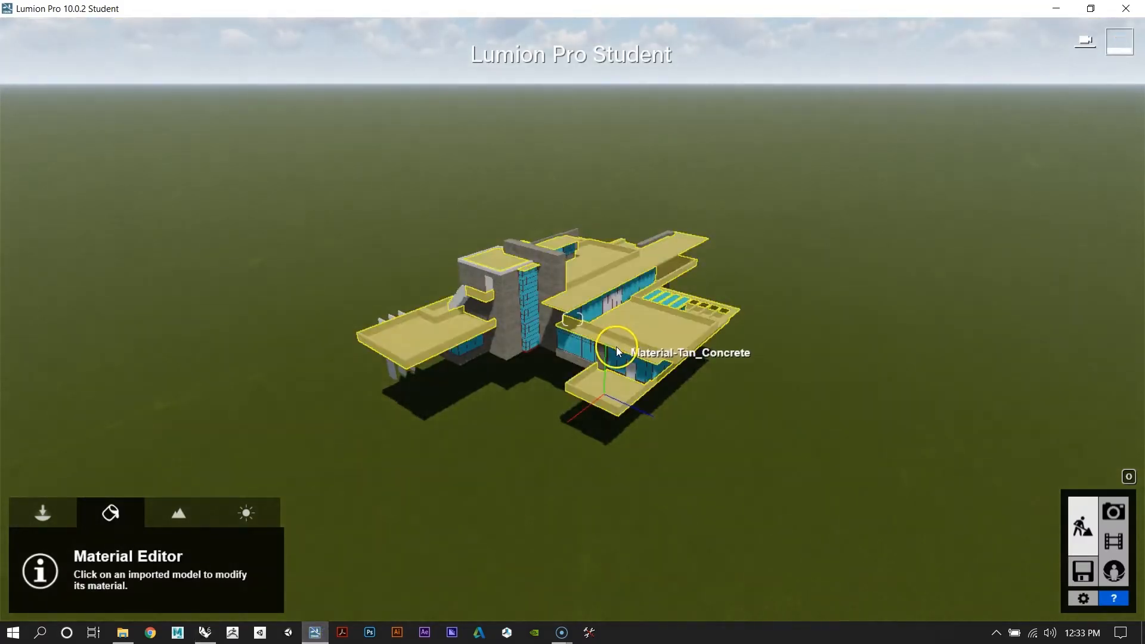
Step: Try a textured glass on the Glass surfaces, and settle on the first clear glass on page 1 of the outdoor Glass materials
scroll(615, 347, "up", 5)
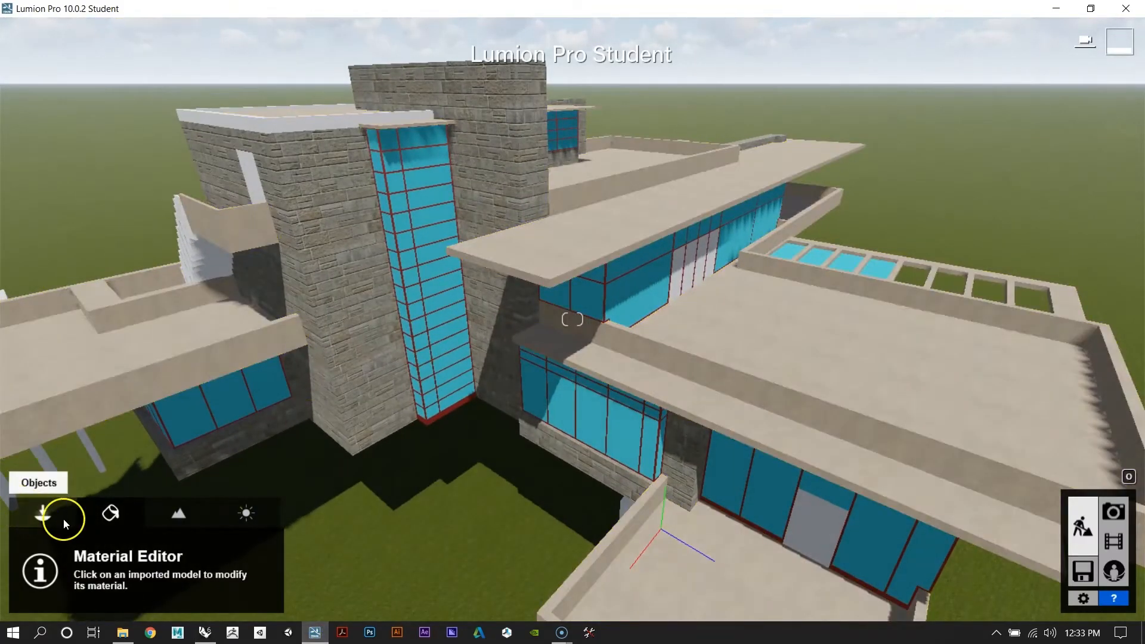
left_click(406, 199)
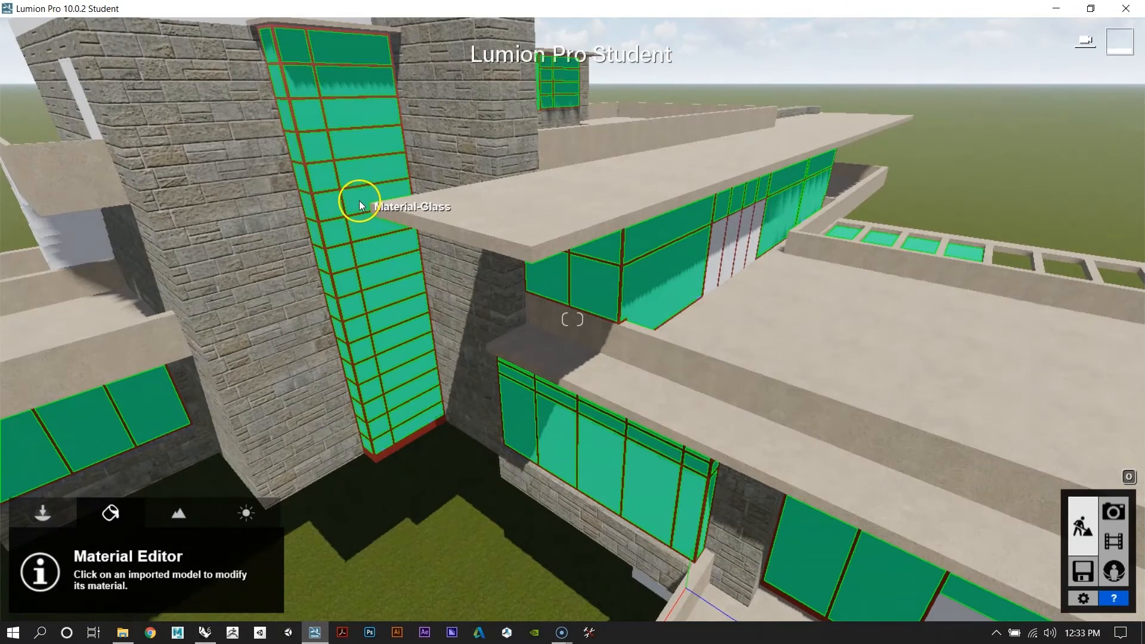
left_click(144, 119)
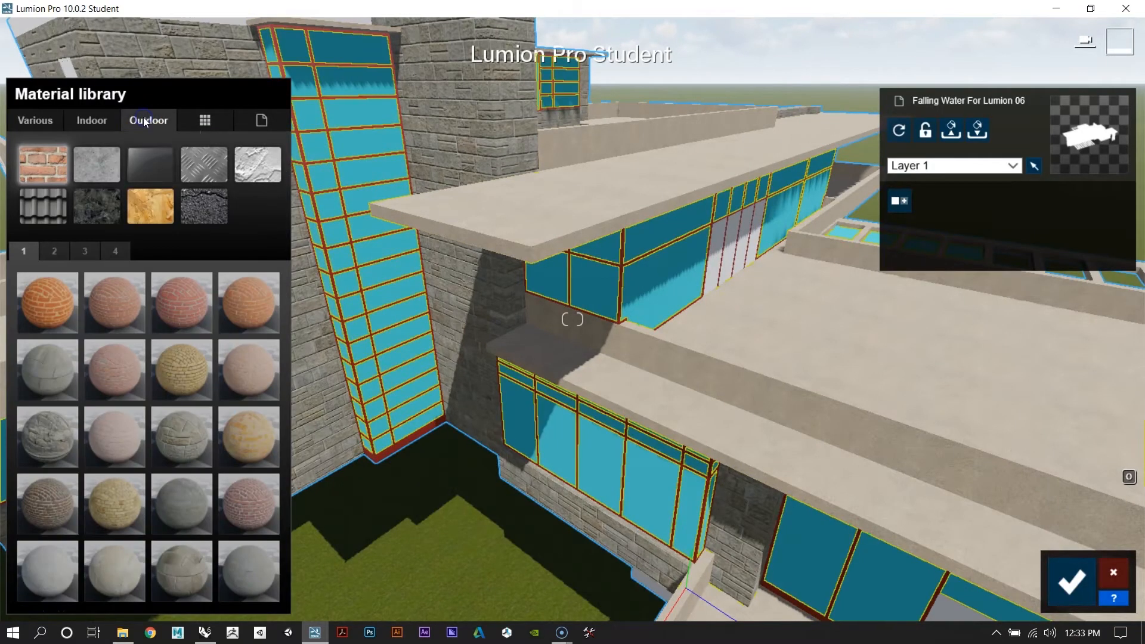
left_click(153, 166)
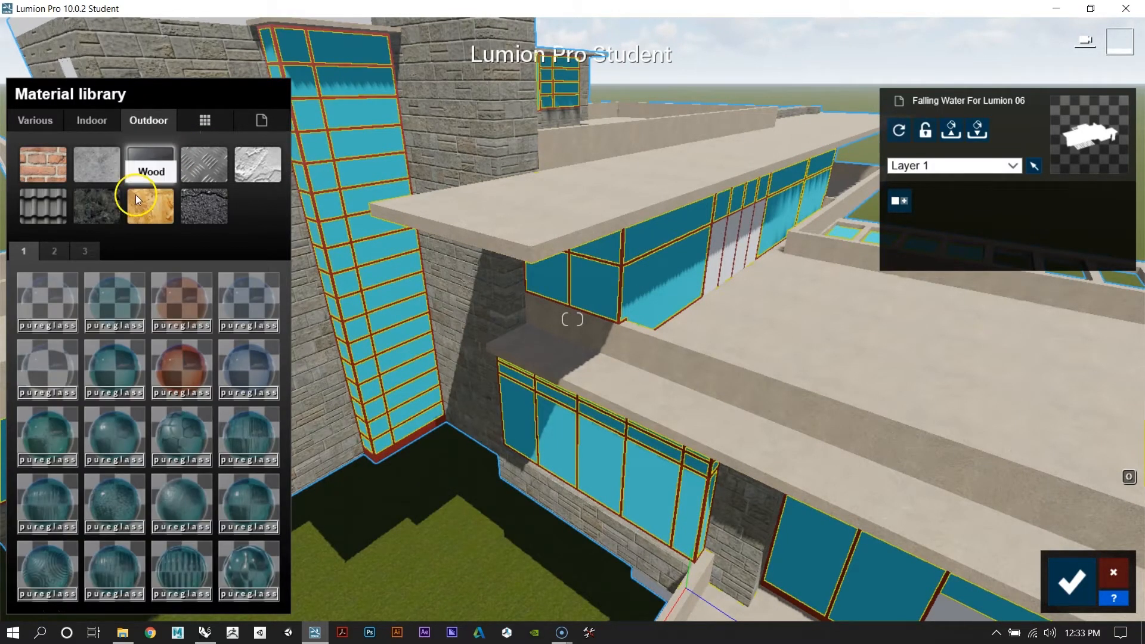
left_click(38, 302)
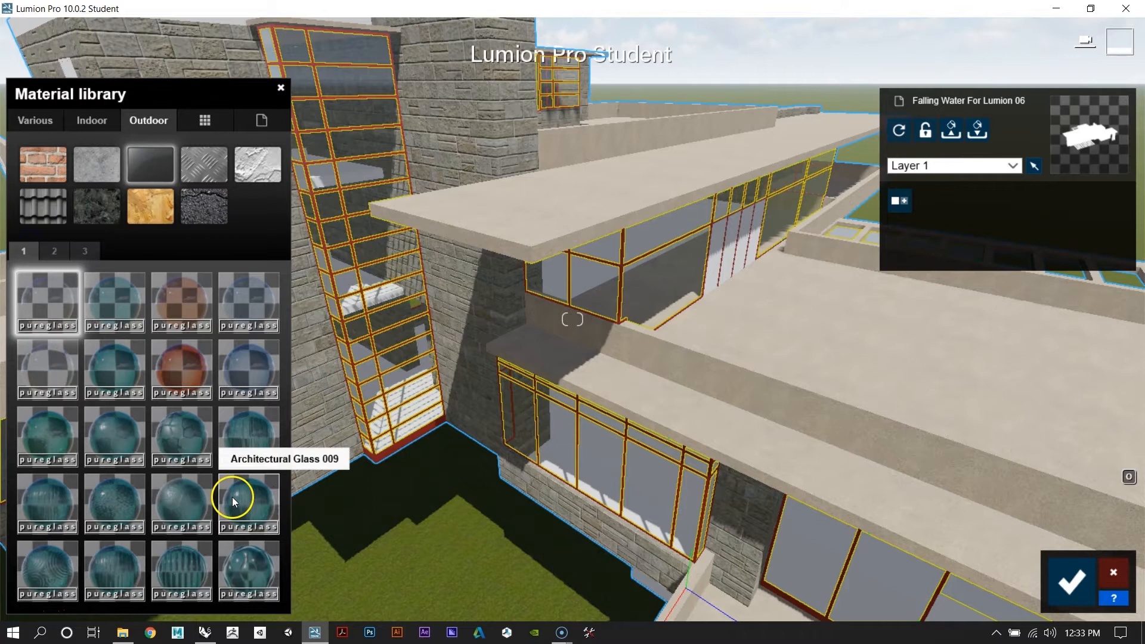
left_click(188, 434)
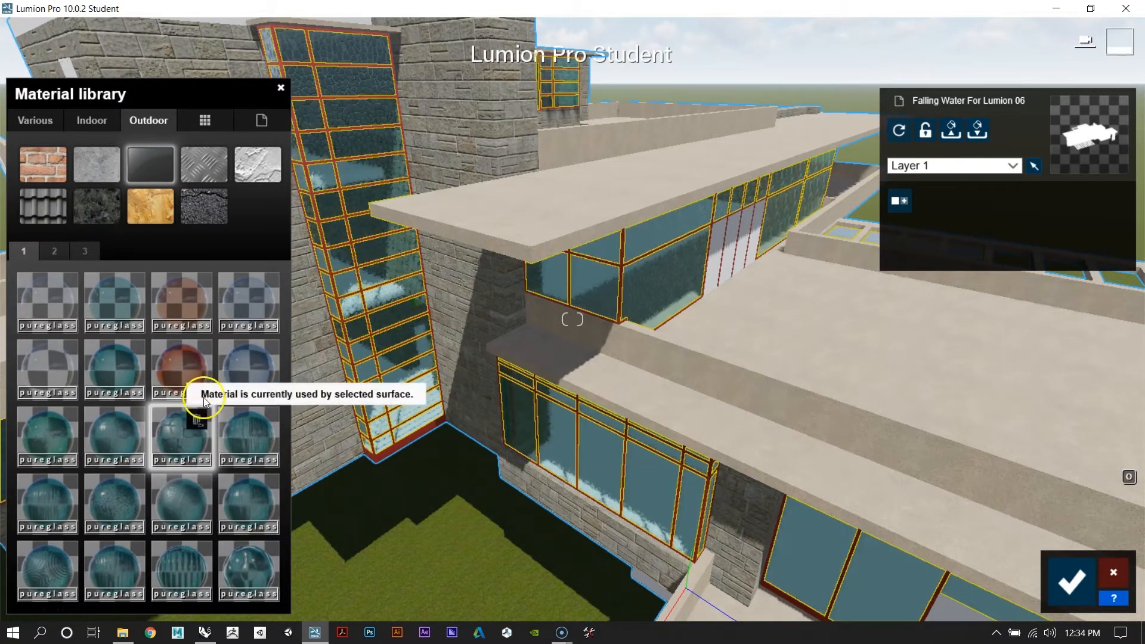
left_click(33, 292)
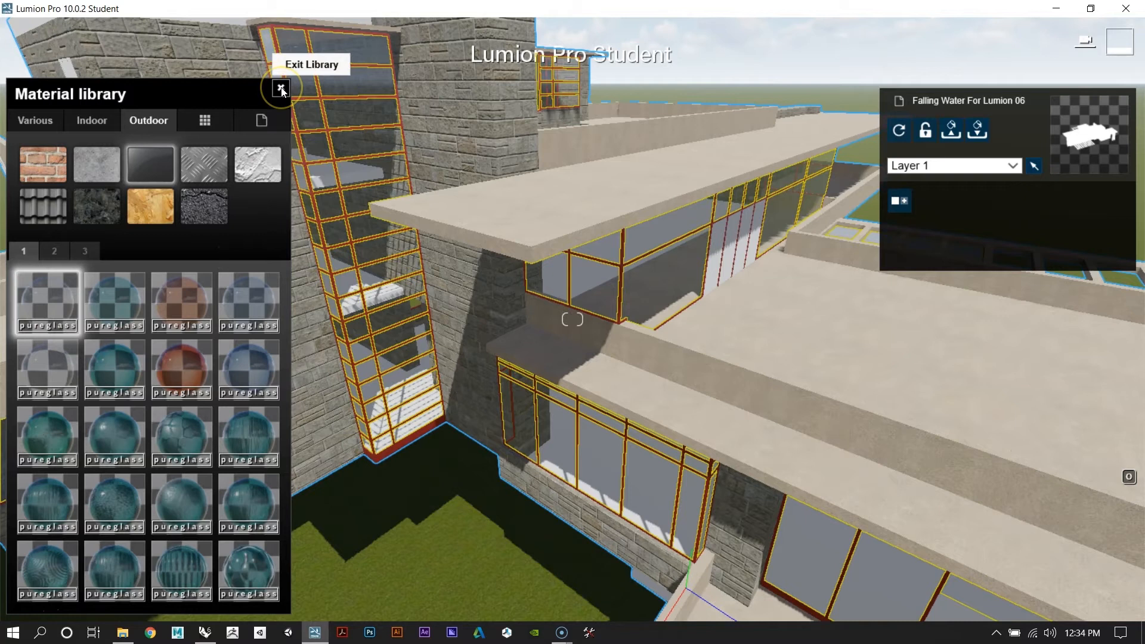
Step: Save the material changes and check the transparent glazing from farther away
left_click(1071, 581)
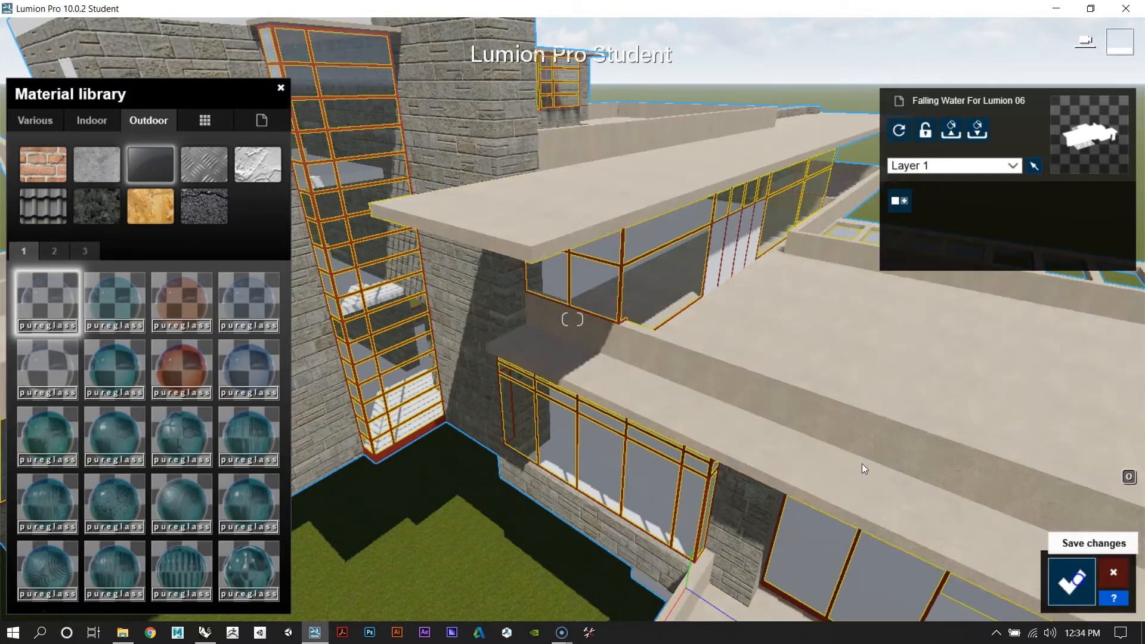
scroll(528, 331, "down", 5)
scroll(532, 331, "down", 3)
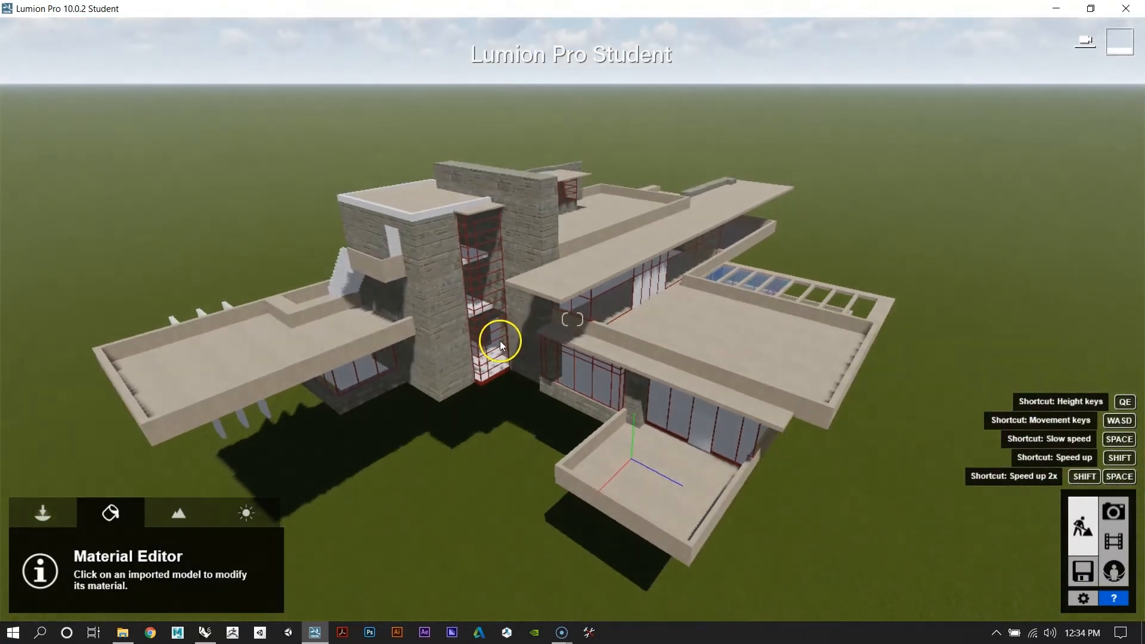
Step: Switch to Rhino and select all objects on the Door_Frames layer
left_click(205, 633)
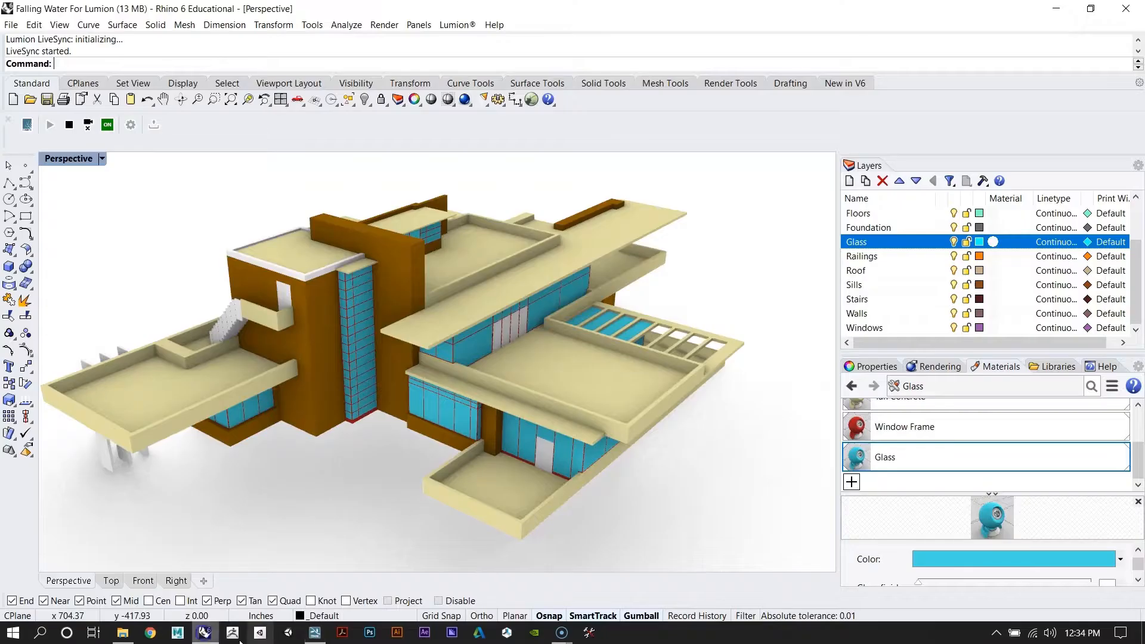
right_click_drag(586, 447, 227, 356)
scroll(879, 258, "up", 2)
left_click(879, 242)
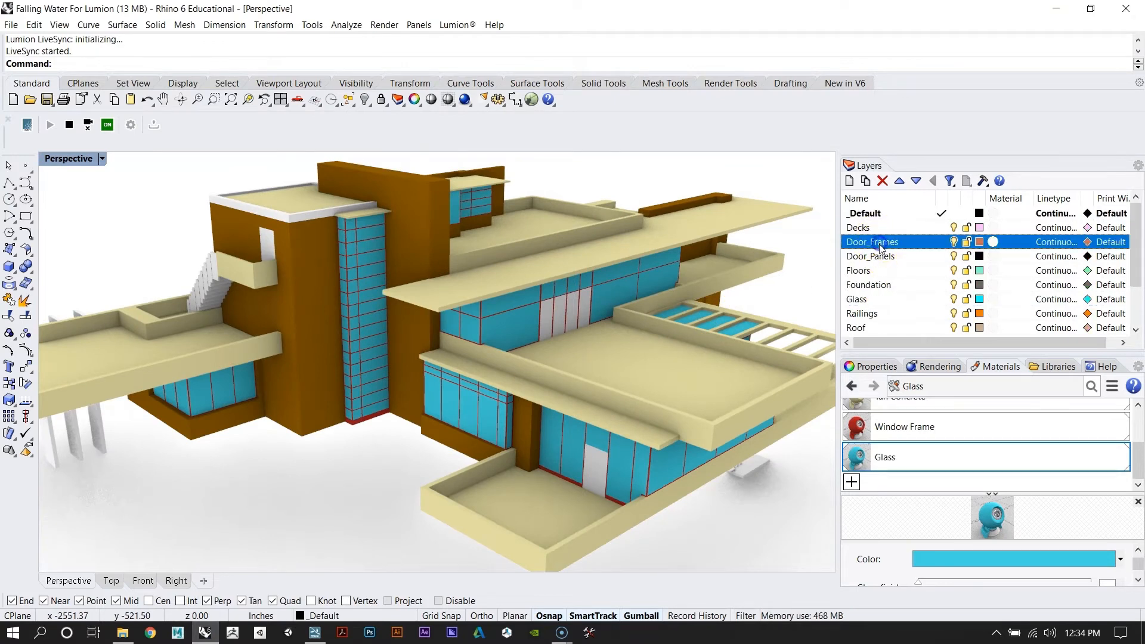
right_click(879, 246)
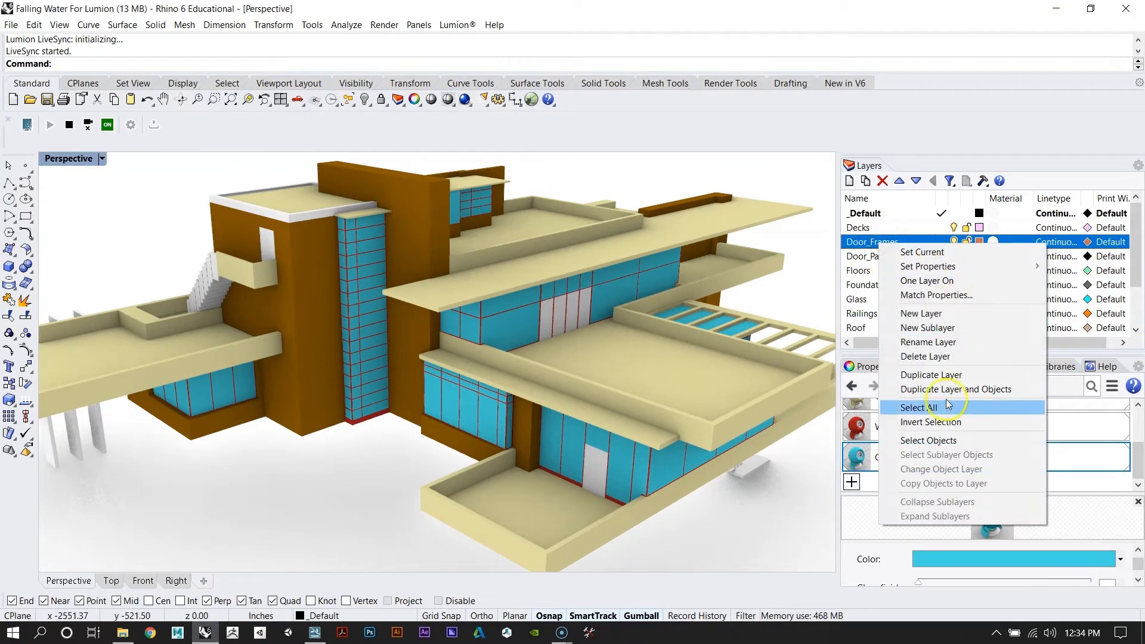
left_click(951, 441)
right_click_drag(489, 298, 498, 391)
scroll(498, 392, "up", 5)
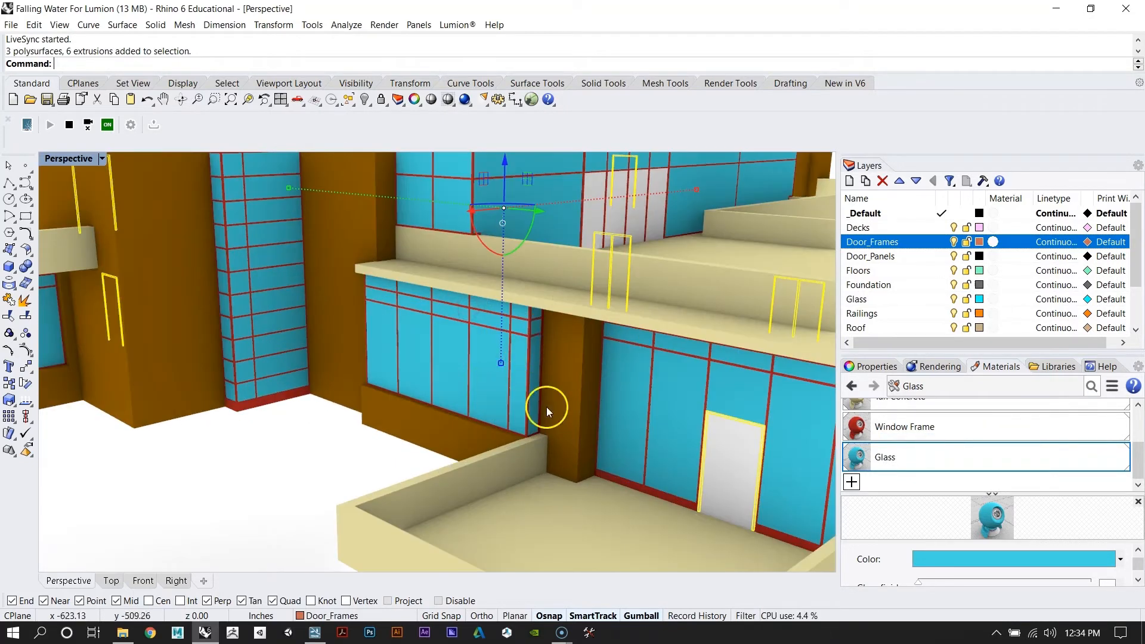
Step: Assign the Window Frame material to the selected door frames and clear the selection
left_click(911, 430)
right_click(910, 431)
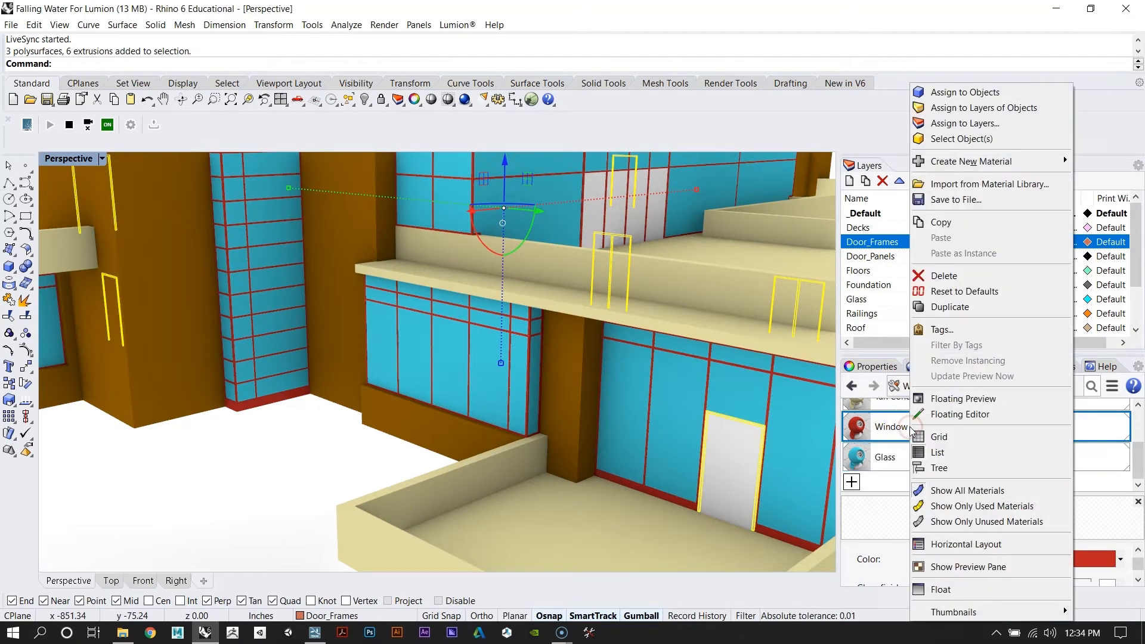
left_click(981, 94)
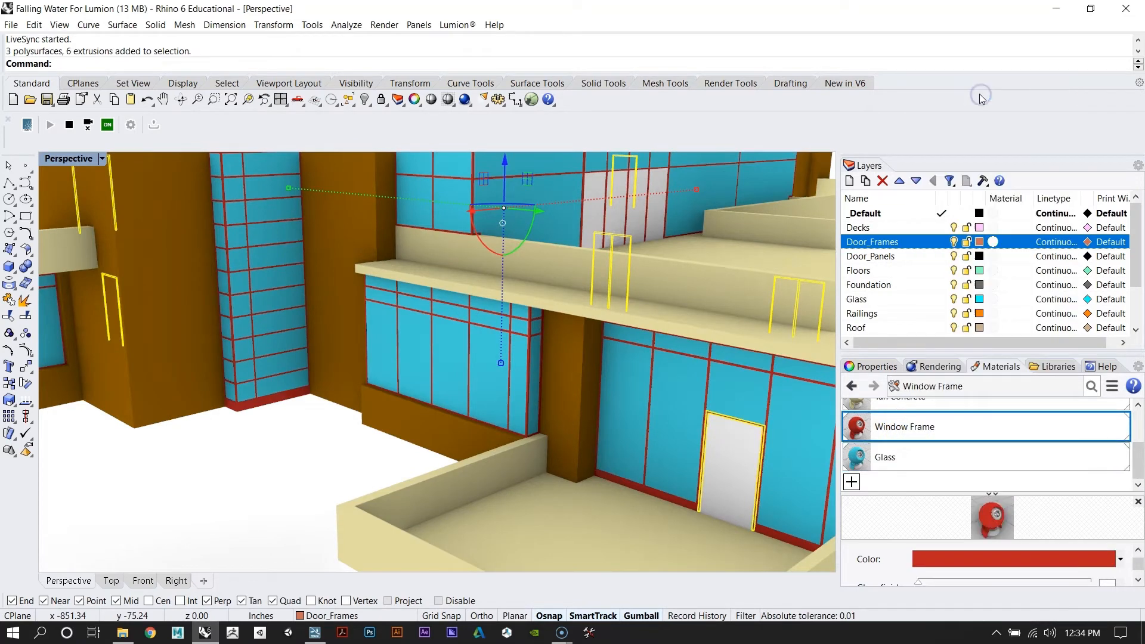
scroll(470, 315, "down", 10)
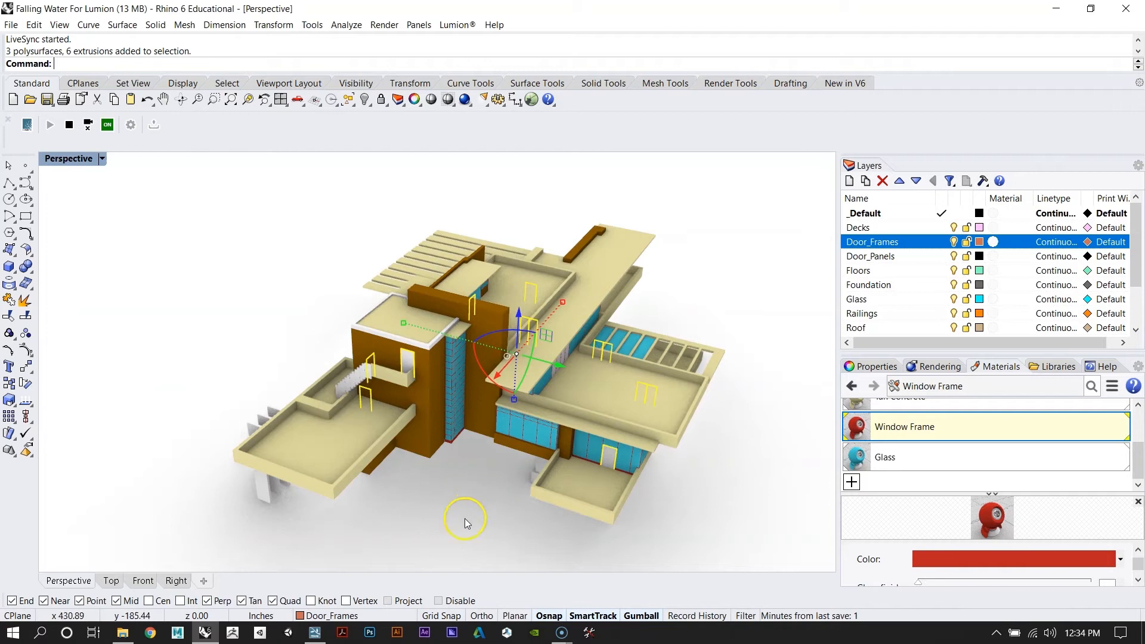
scroll(540, 424, "up", 8)
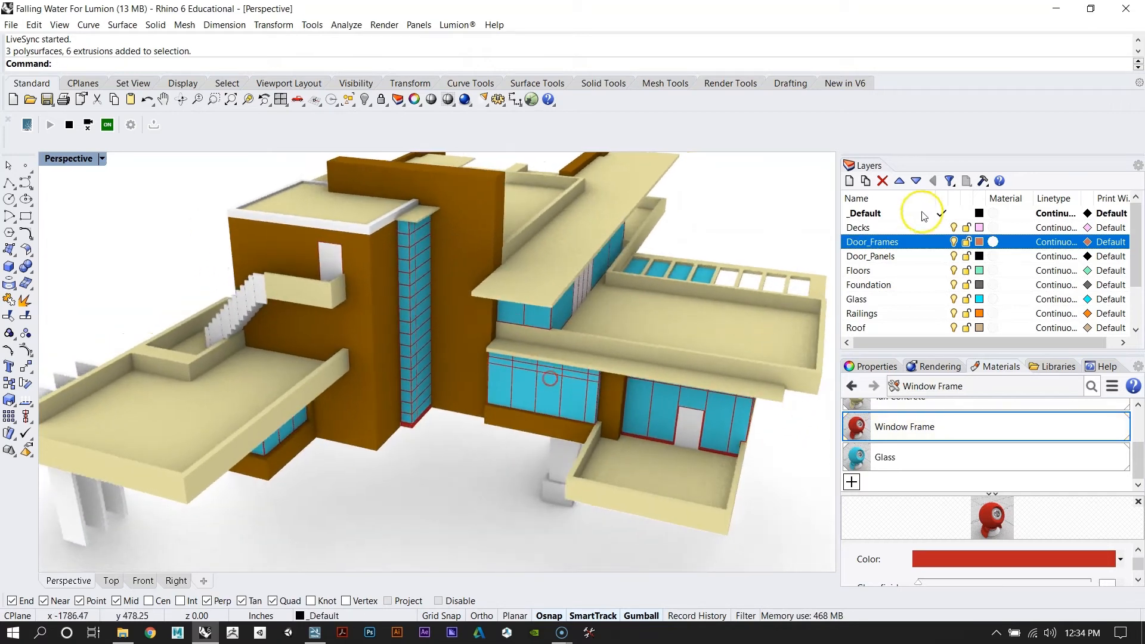
Step: Select all objects on the Door_Panels layer and create a custom material named Doors
right_click(870, 257)
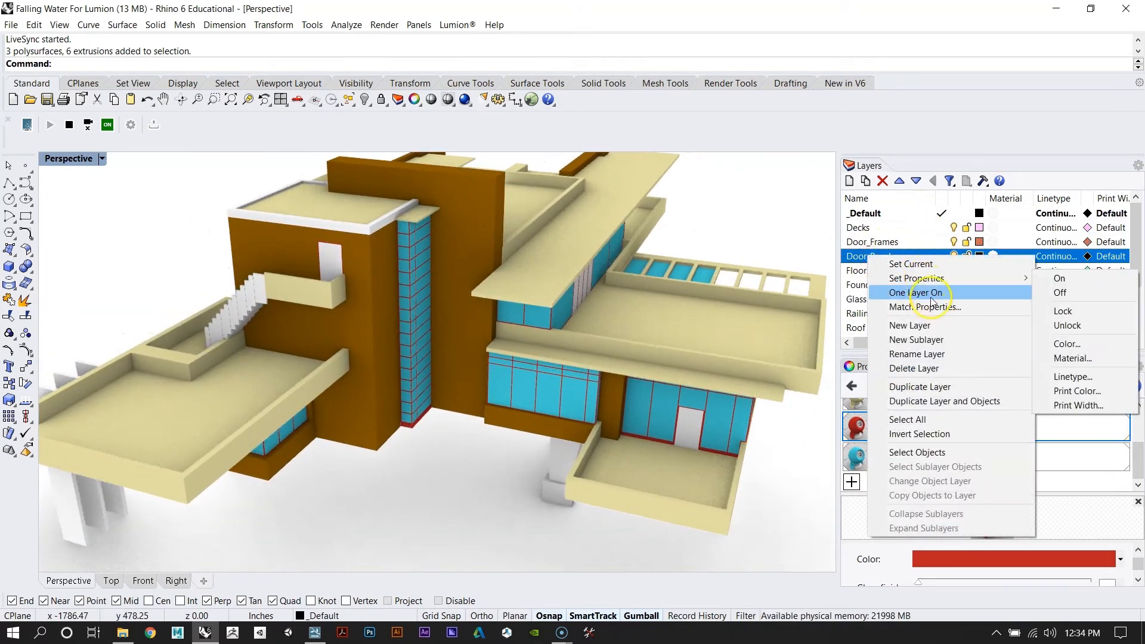
left_click(917, 453)
left_click(851, 482)
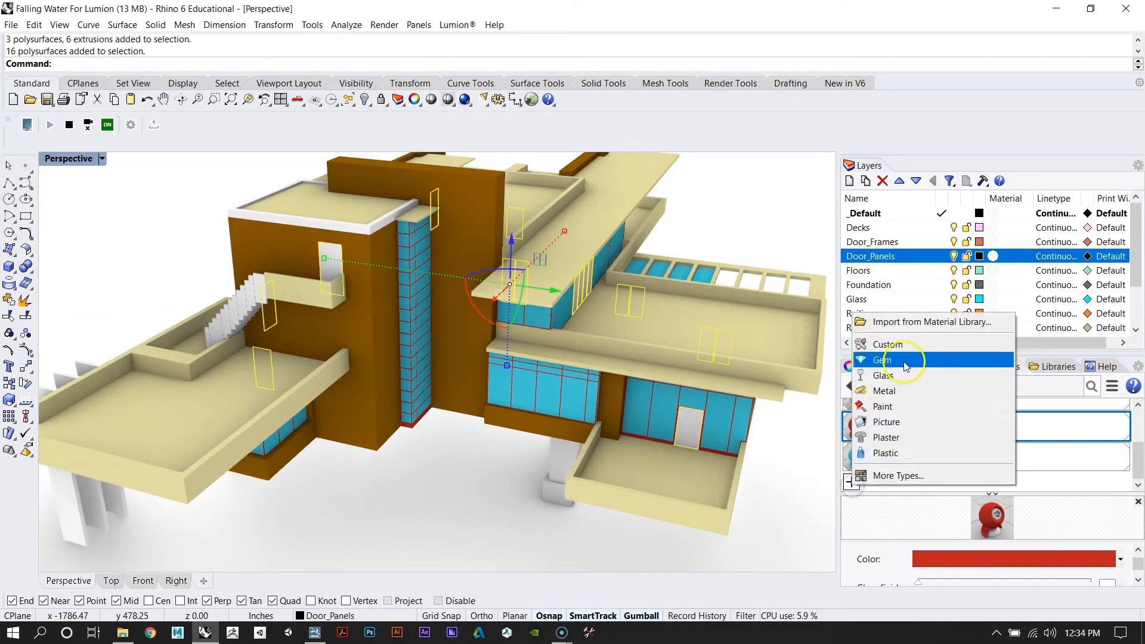
left_click(908, 345)
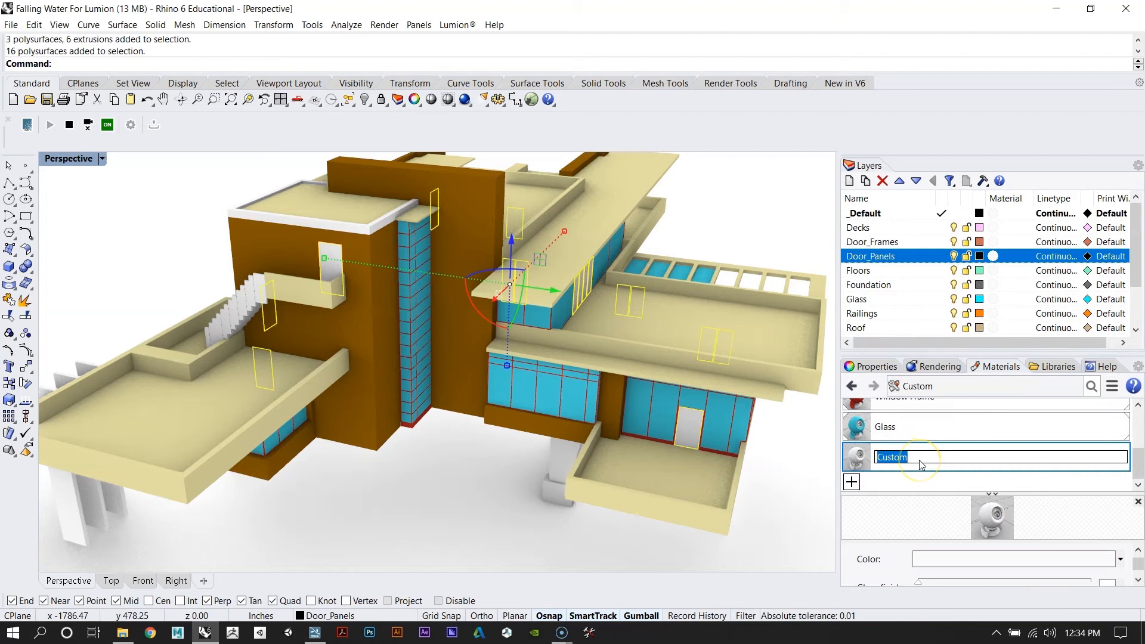
type("Doors")
key("Return")
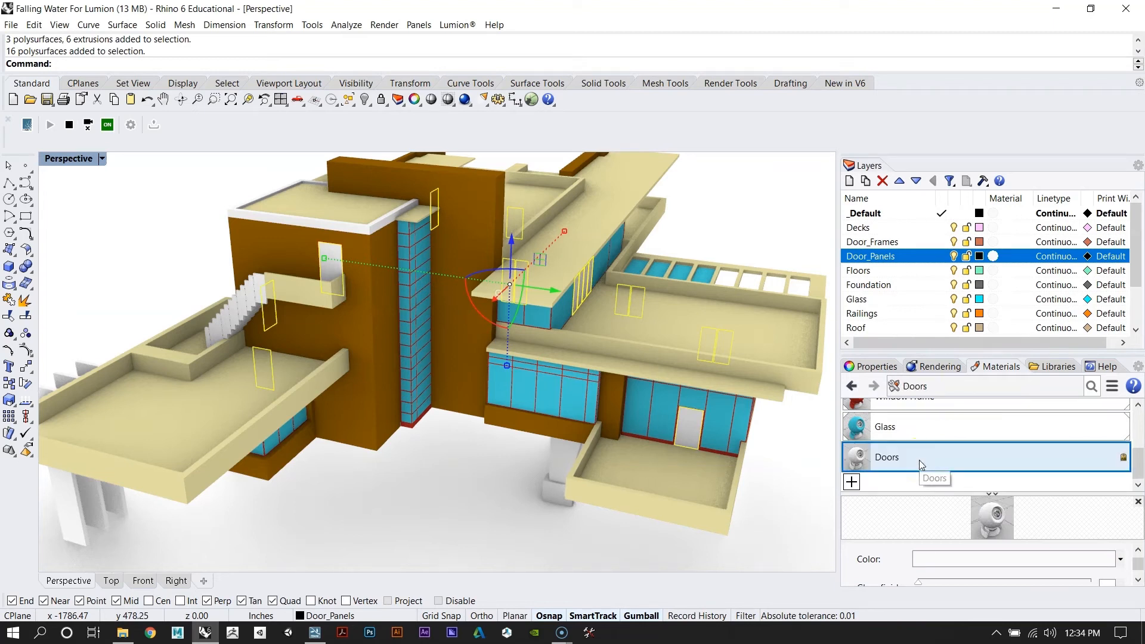
Step: Set the Doors material's color to orange and assign it to the selected door panels
left_click(972, 559)
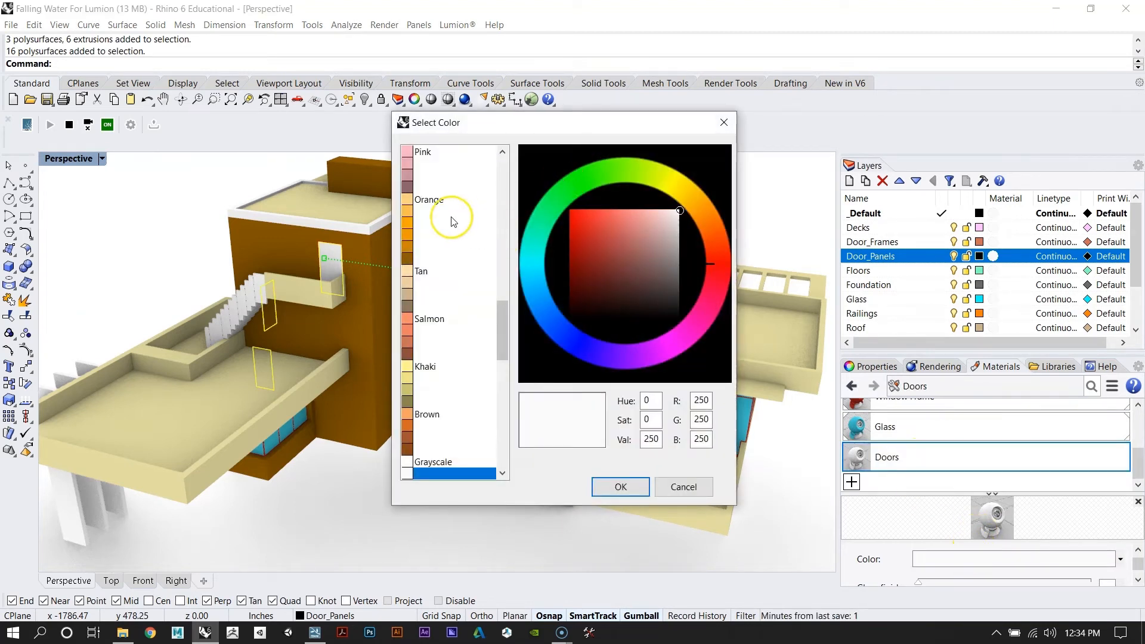
left_click(426, 224)
left_click(620, 486)
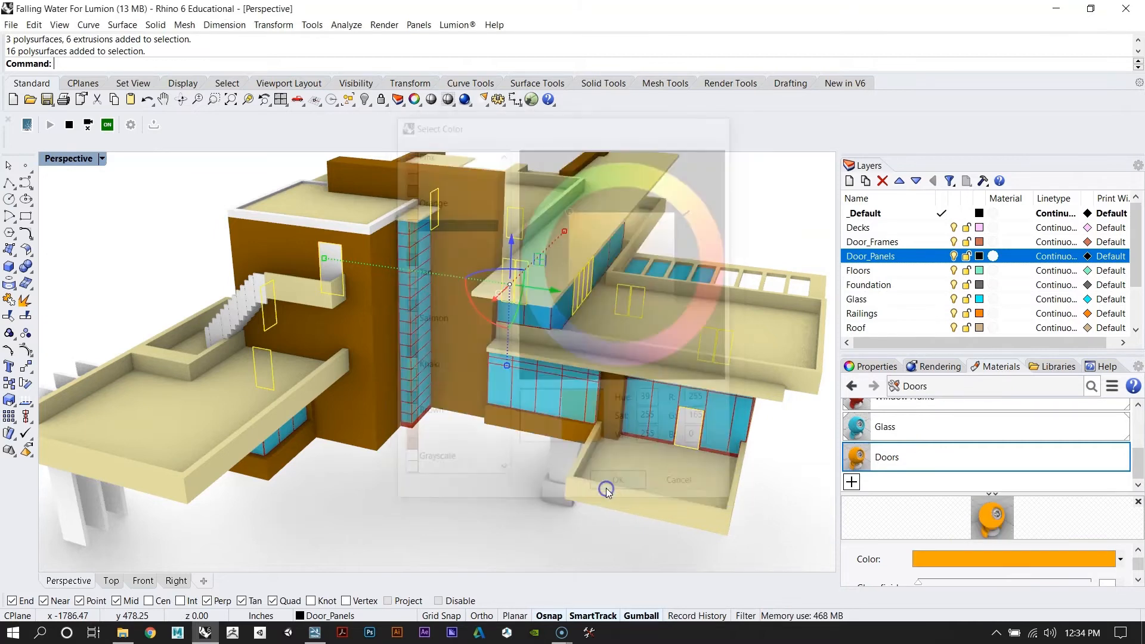
right_click(938, 456)
left_click(976, 90)
Step: Select the white parapet around the upper tower roof, assign the Walls material to it, and clear the selection
scroll(557, 365, "down", 5)
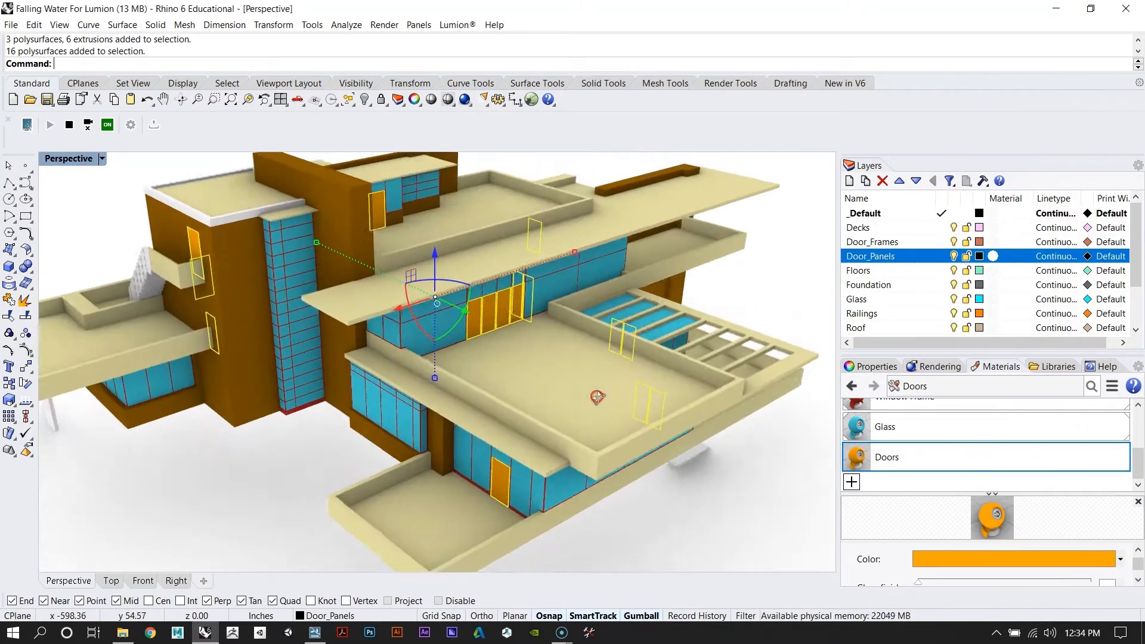
scroll(430, 372, "up", 7)
right_click_drag(434, 364, 489, 352)
scroll(456, 245, "up", 6)
left_click(466, 281)
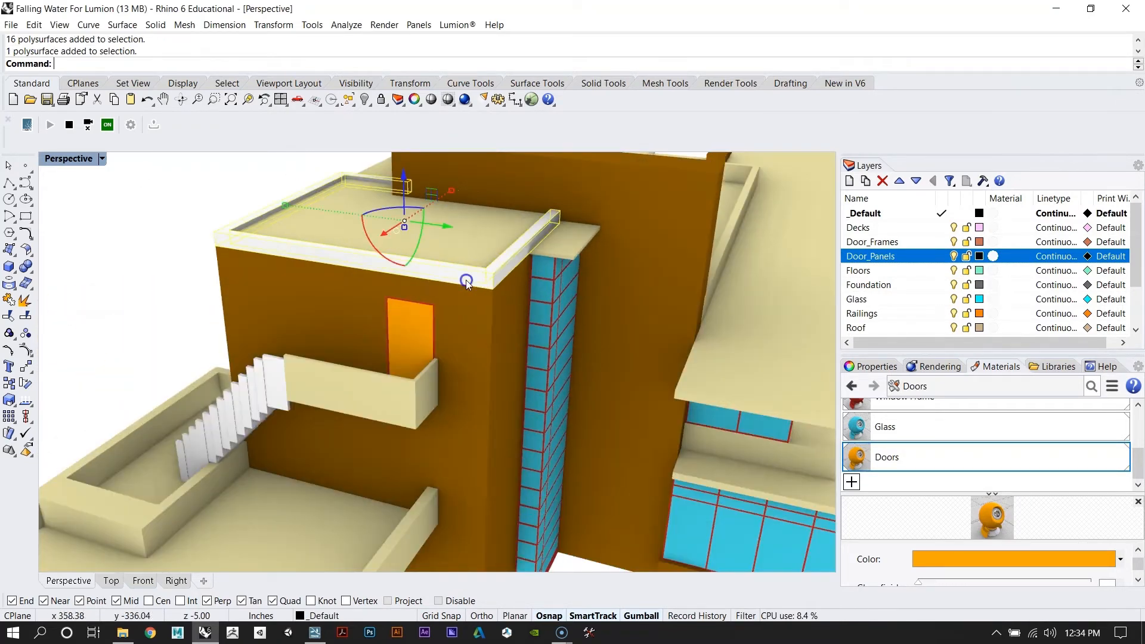
scroll(449, 368, "down", 8)
scroll(447, 328, "up", 6)
right_click_drag(489, 349, 587, 387)
scroll(350, 356, "down", 3)
scroll(640, 325, "up", 8)
right_click_drag(623, 280, 607, 302)
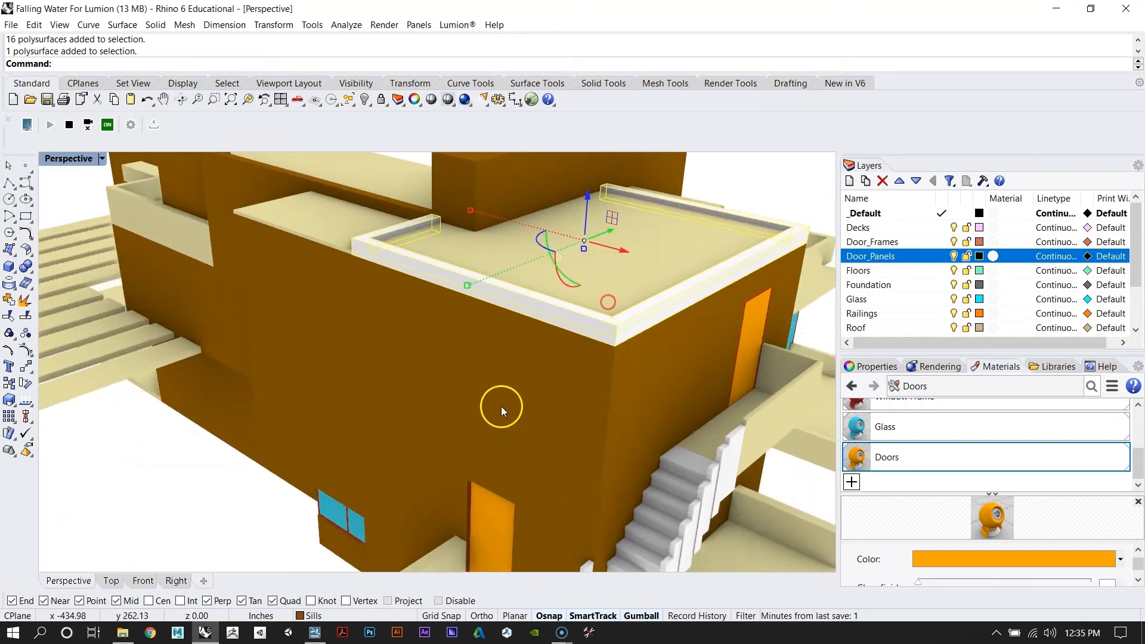
right_click_drag(564, 379, 314, 330)
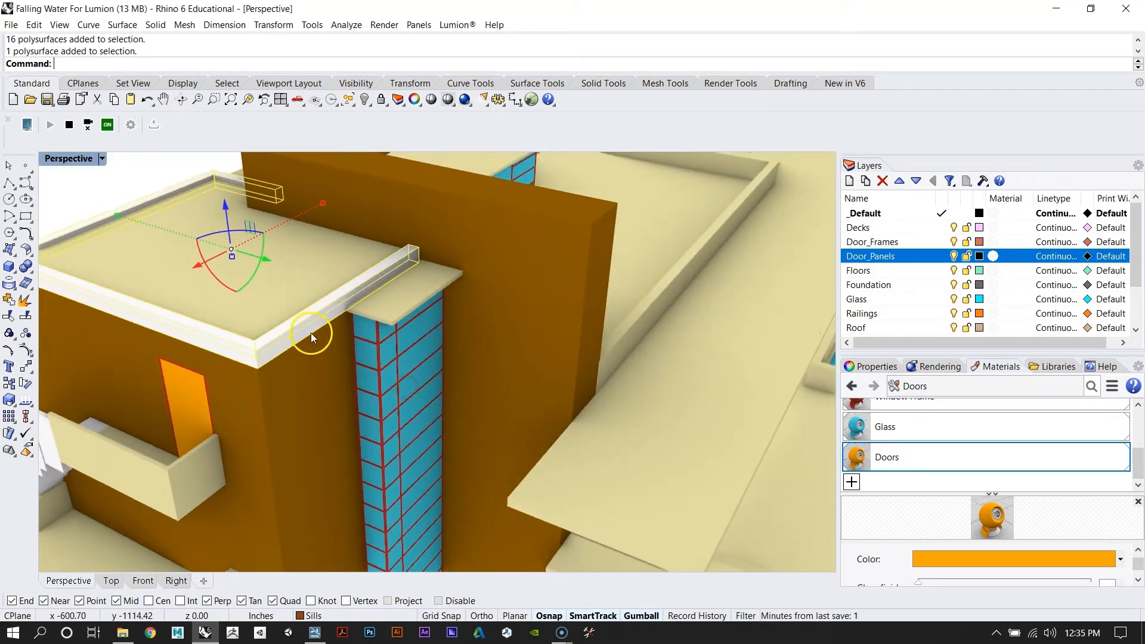
scroll(983, 451, "up", 4)
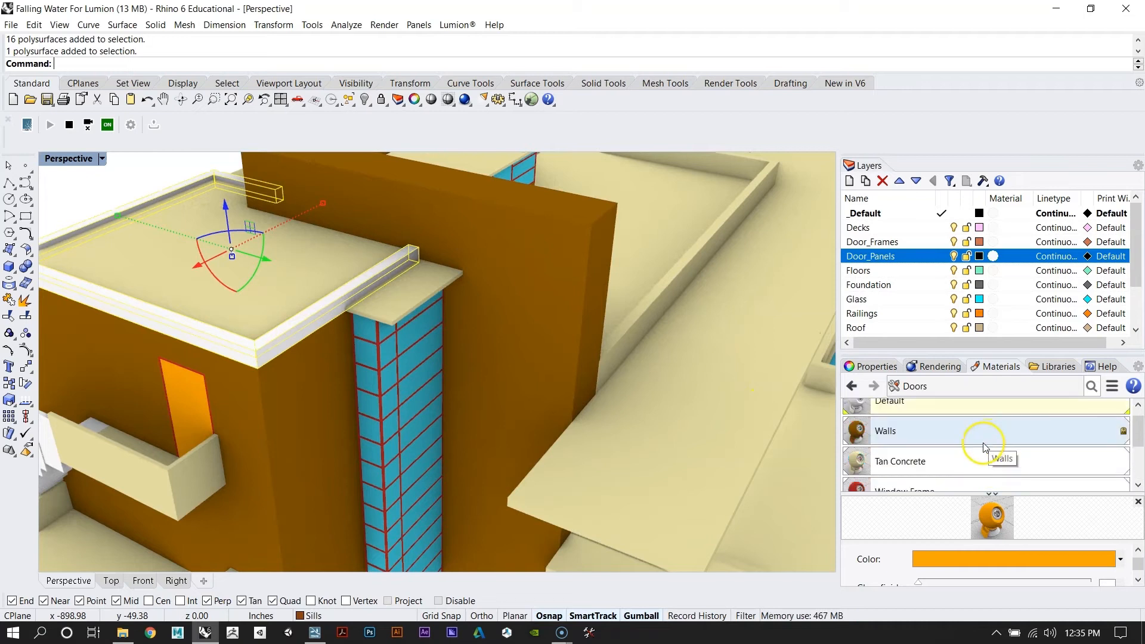
right_click(891, 432)
left_click(974, 93)
right_click_drag(560, 305, 577, 300)
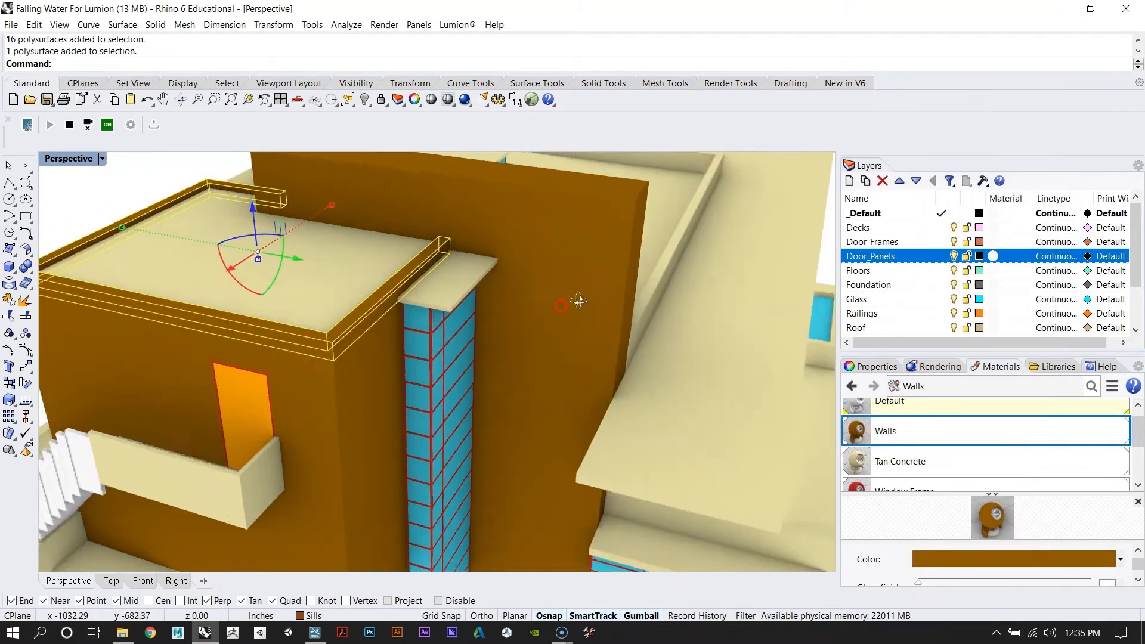
scroll(524, 342, "down", 6)
left_click(774, 270)
Step: Assign the Tan Concrete material to the three white vertical fins supporting the rear deck and clear the selection
right_click_drag(774, 269, 745, 382)
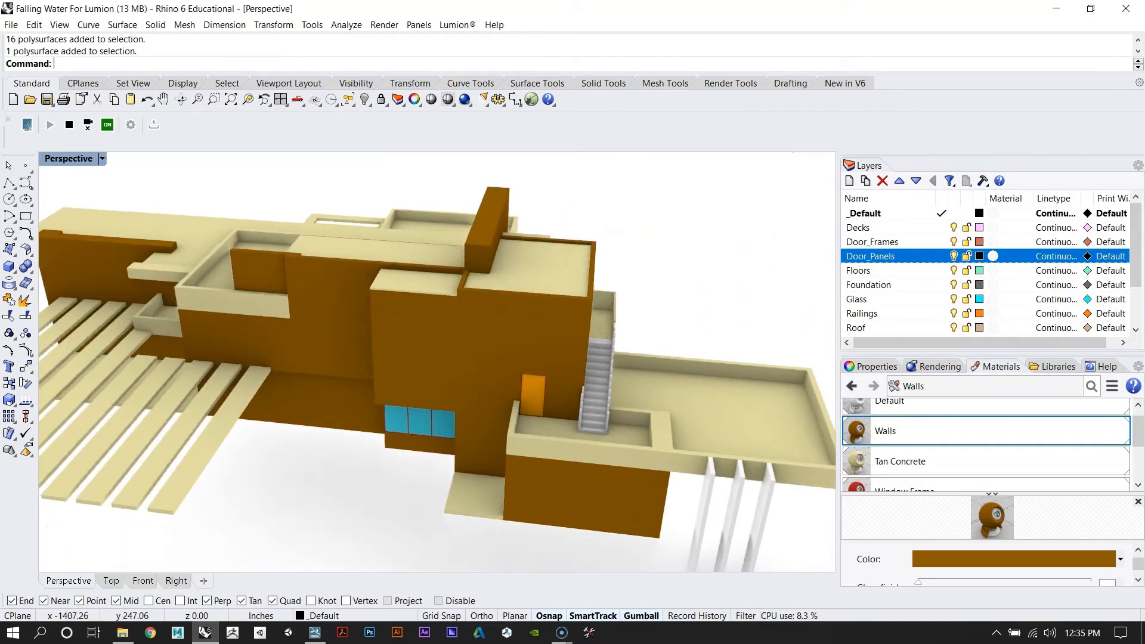
right_click_drag(526, 379, 311, 304)
scroll(312, 304, "down", 5)
scroll(545, 353, "up", 6)
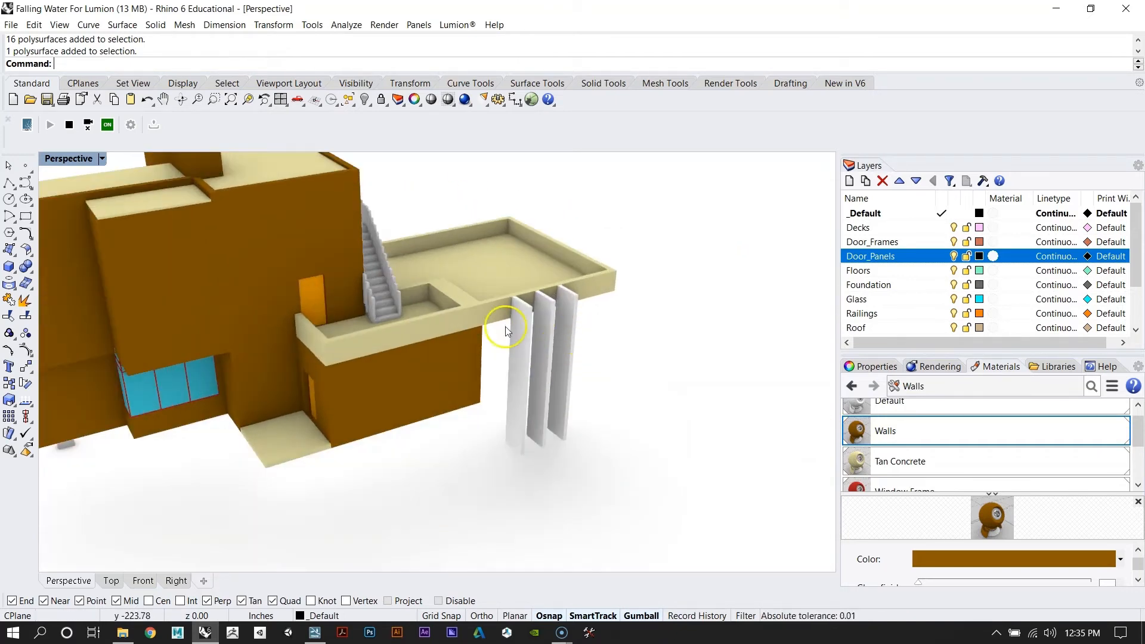
left_click_drag(506, 415, 505, 413)
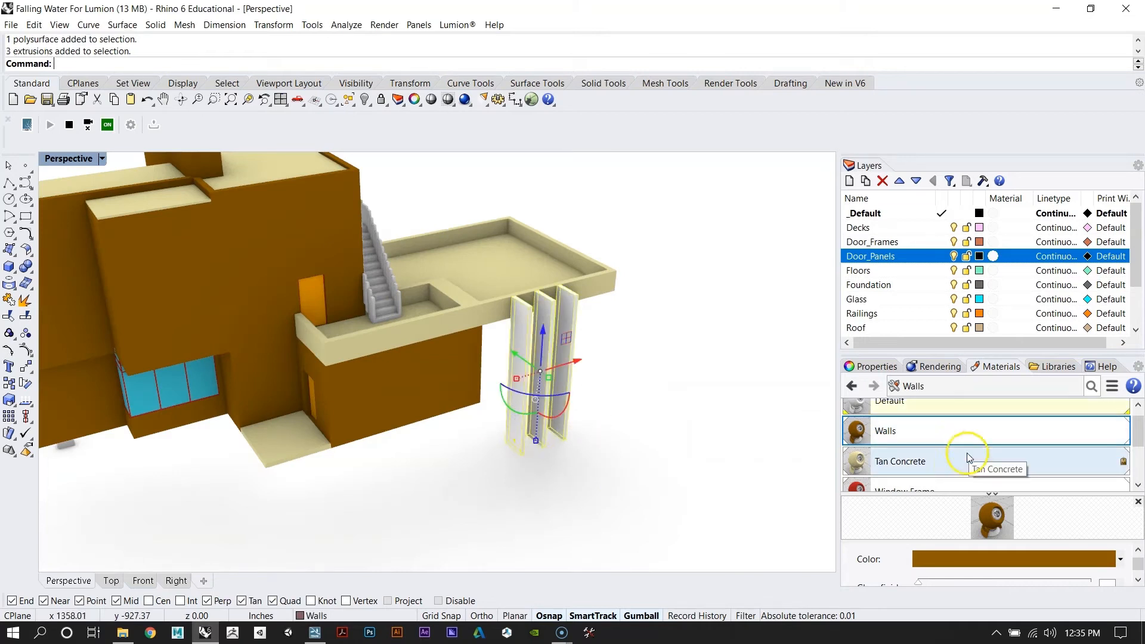
right_click(956, 469)
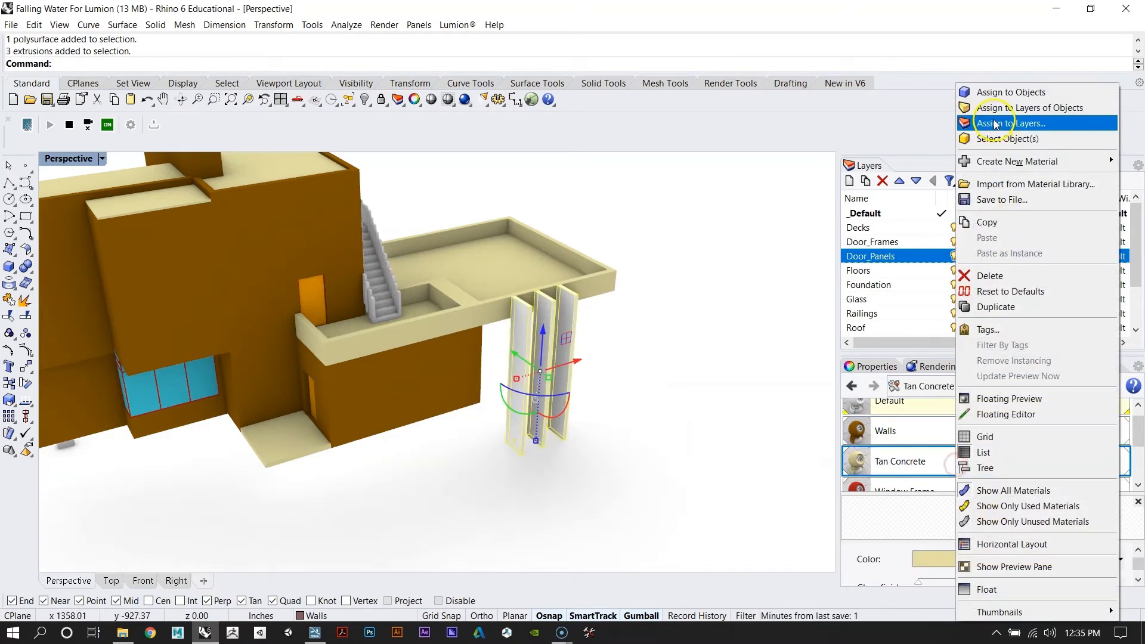
left_click(1007, 92)
left_click(679, 293)
Step: Select the tapered foundation piers and their footings under the house and assign the Tan Concrete material to them
scroll(715, 325, "down", 6)
right_click_drag(358, 334, 689, 279)
scroll(635, 471, "up", 5)
right_click_drag(635, 471, 628, 466)
left_click_drag(471, 451, 470, 451)
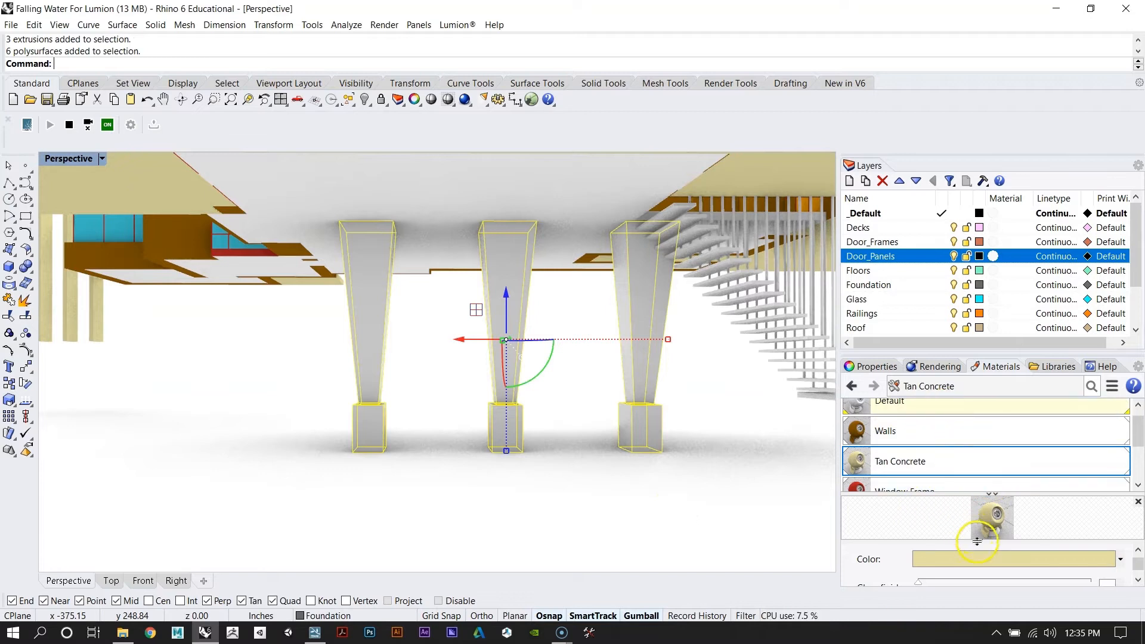
right_click(912, 463)
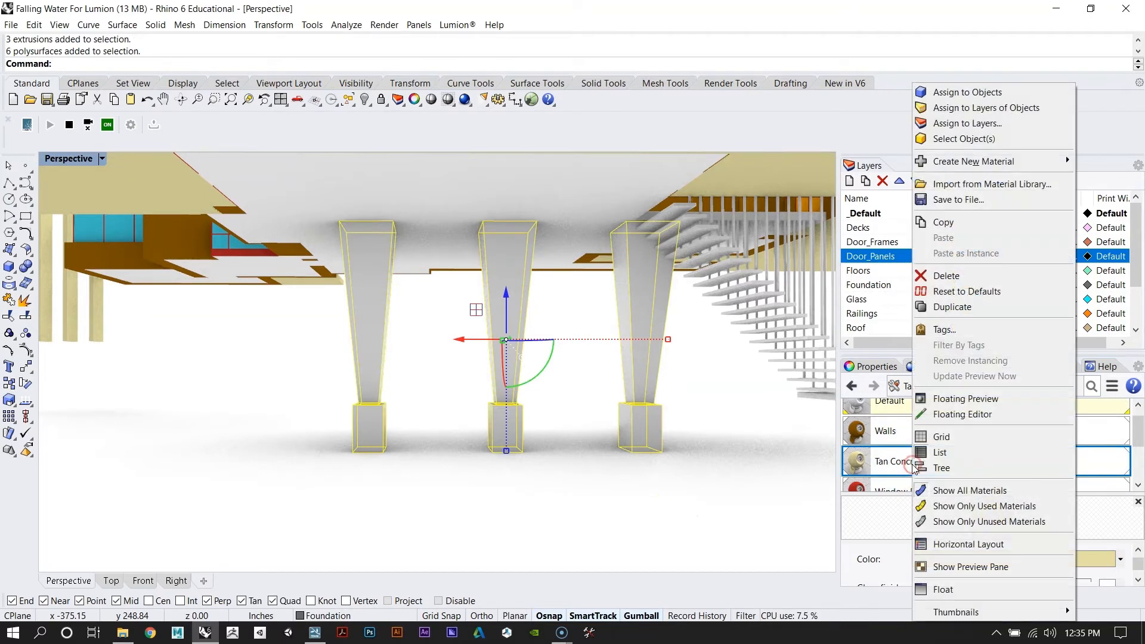
left_click(985, 122)
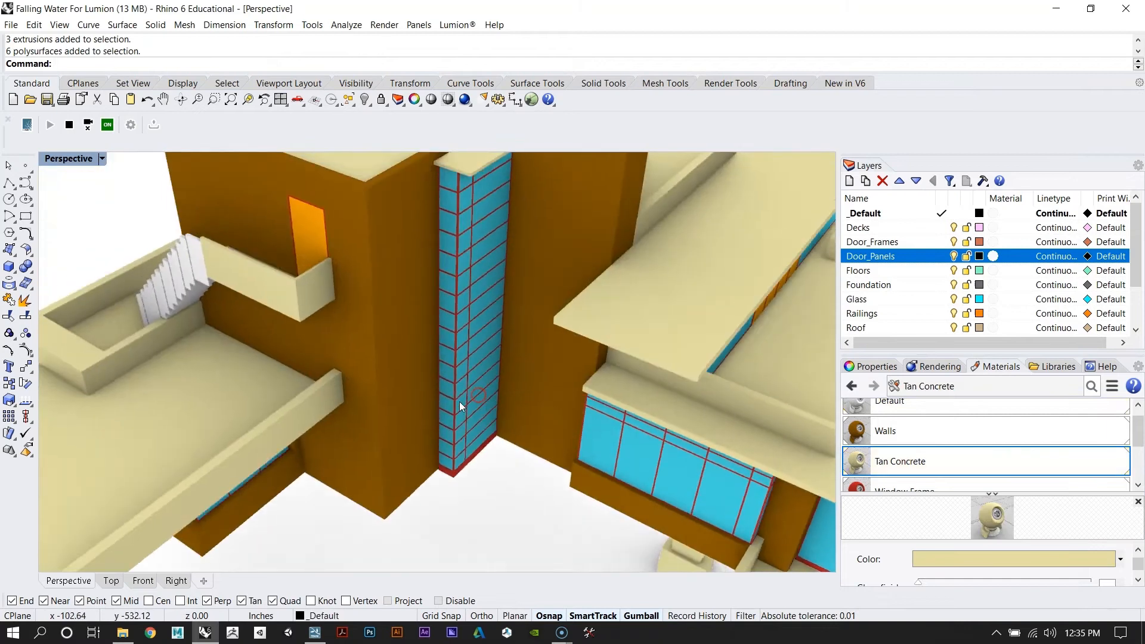
Step: Examine the whole house from several sides for parts that still lack a material
scroll(460, 406, "down", 8)
right_click_drag(536, 373, 373, 326)
right_click_drag(383, 376, 401, 401)
scroll(435, 342, "up", 4)
right_click_drag(435, 342, 377, 298)
scroll(377, 299, "down", 5)
right_click_drag(585, 376, 714, 360)
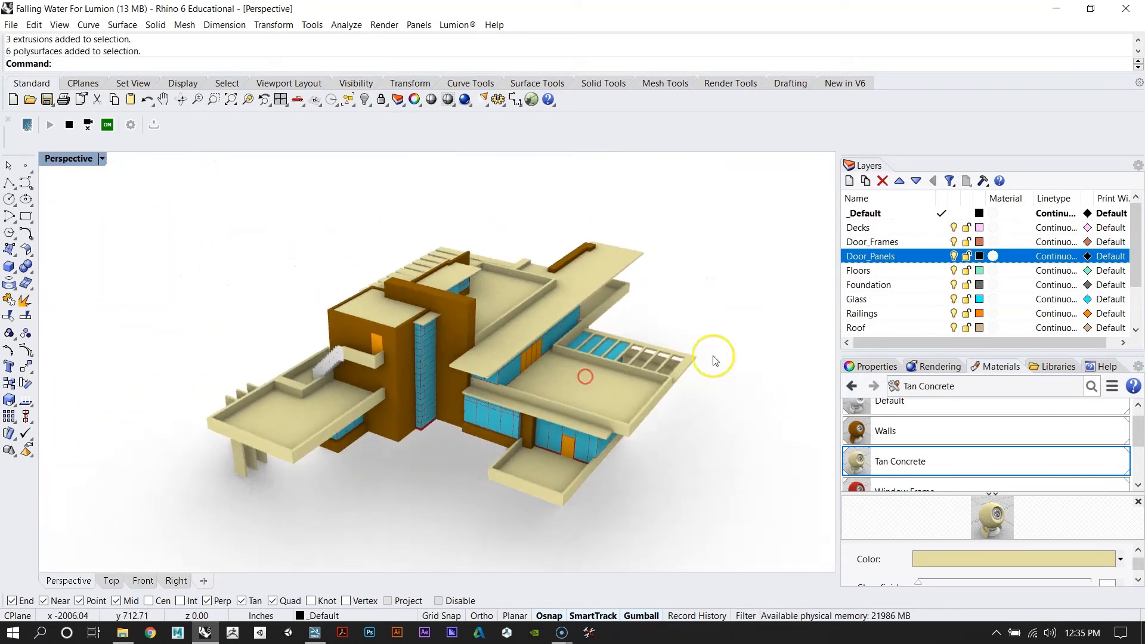
scroll(888, 296, "down", 2)
scroll(888, 296, "up", 1)
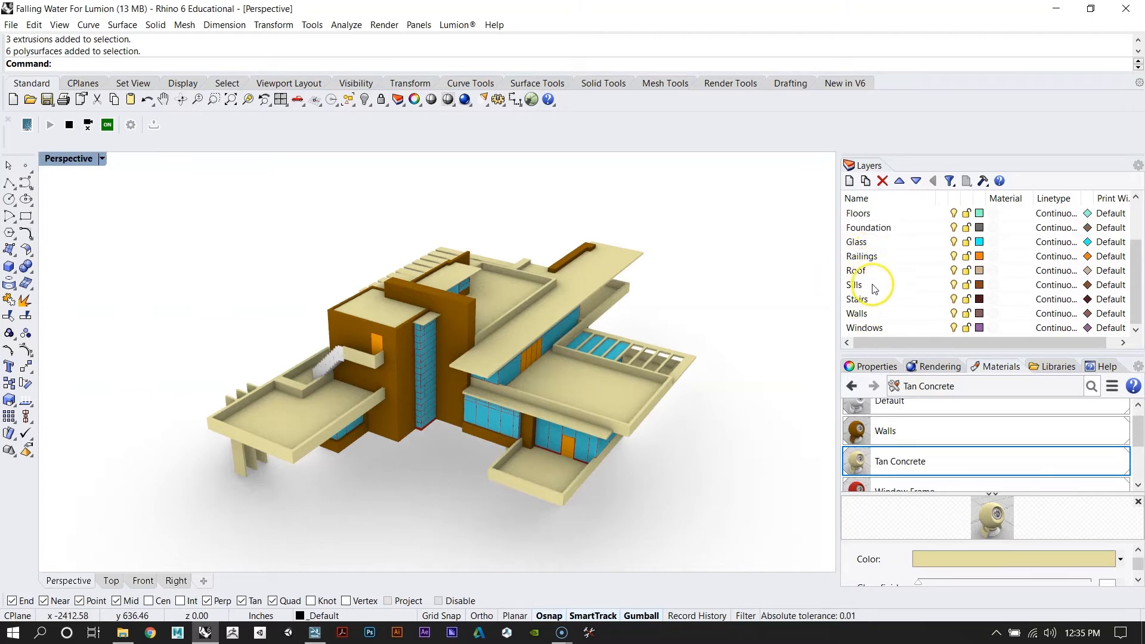
Step: Select all objects on the Floors layer and create a custom material named Floors
right_click(868, 215)
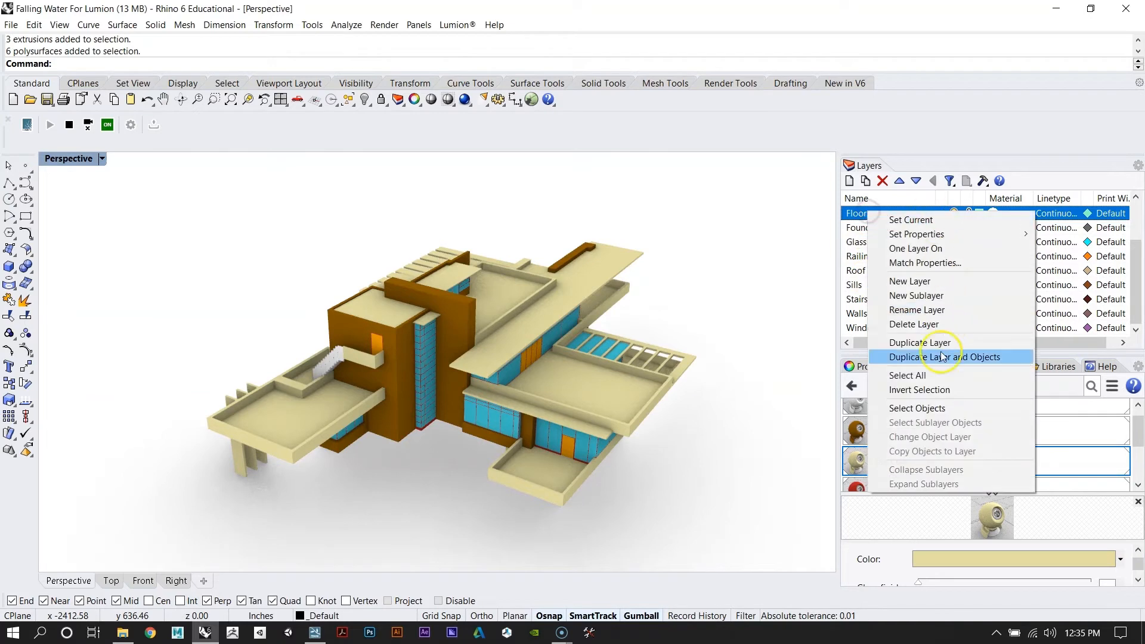
left_click(933, 410)
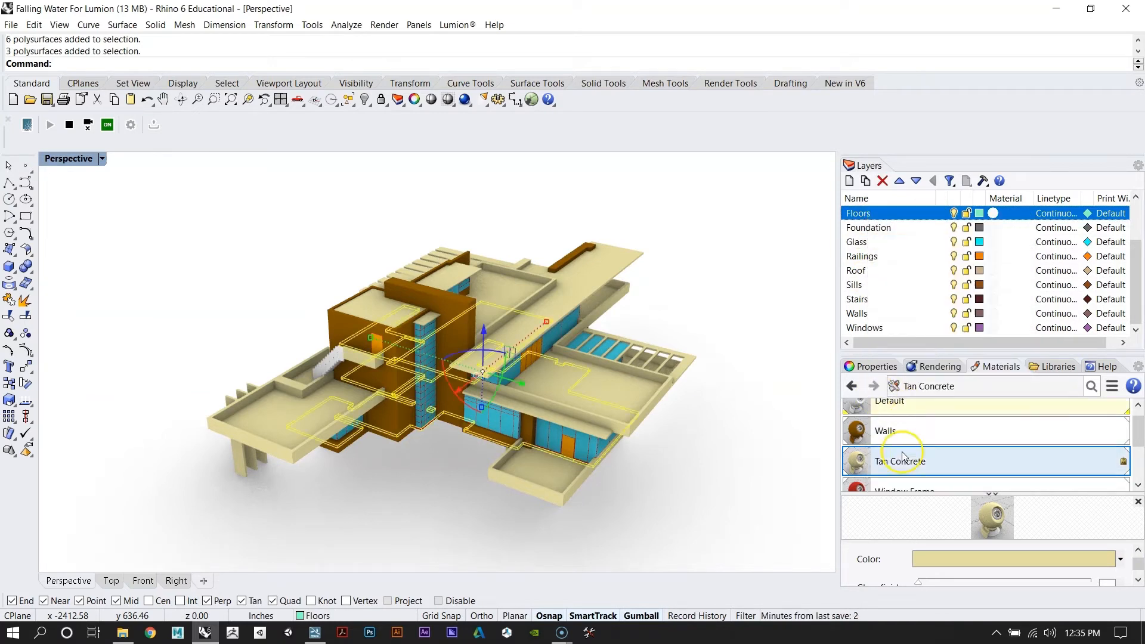
scroll(903, 457, "down", 3)
left_click(851, 483)
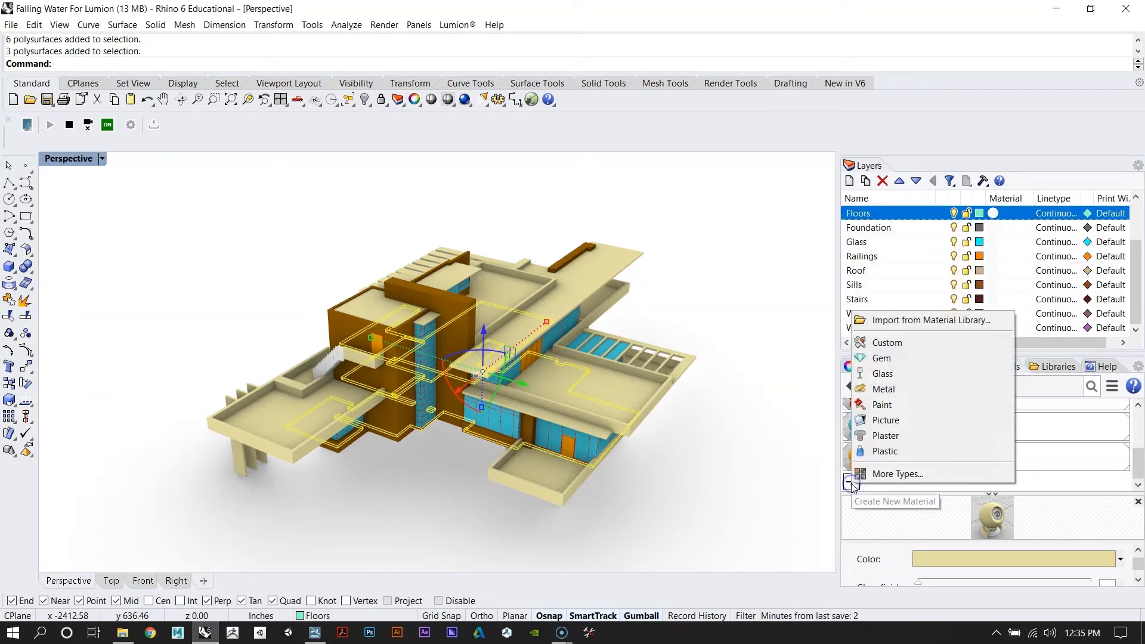
left_click(895, 344)
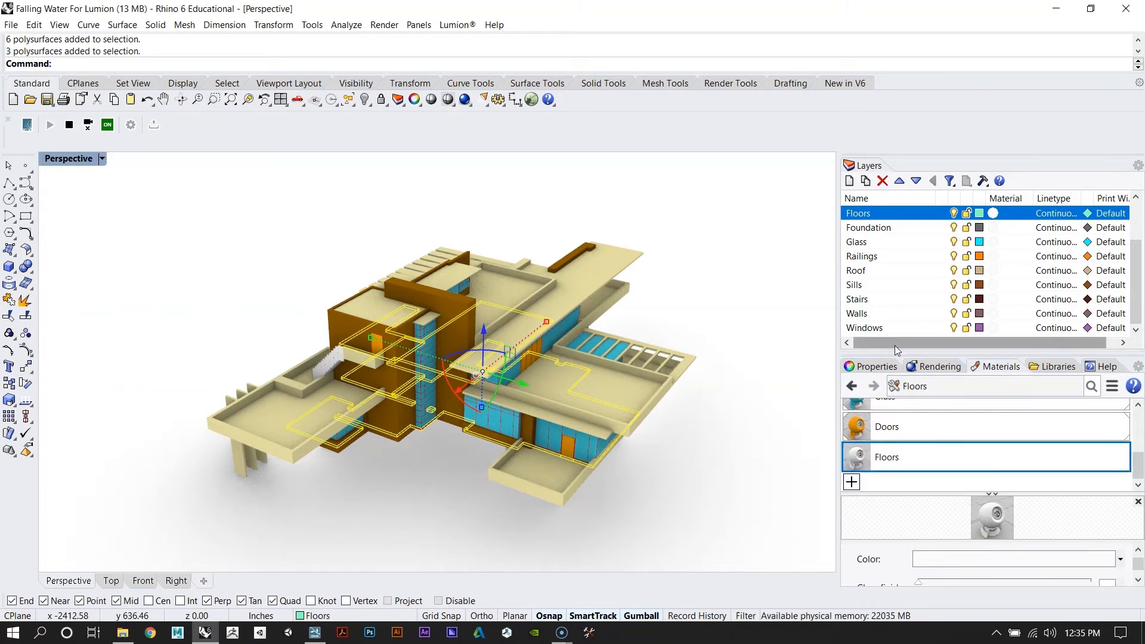
Step: Set the Floors material's color to medium gray and assign it to the selected floors
left_click(938, 559)
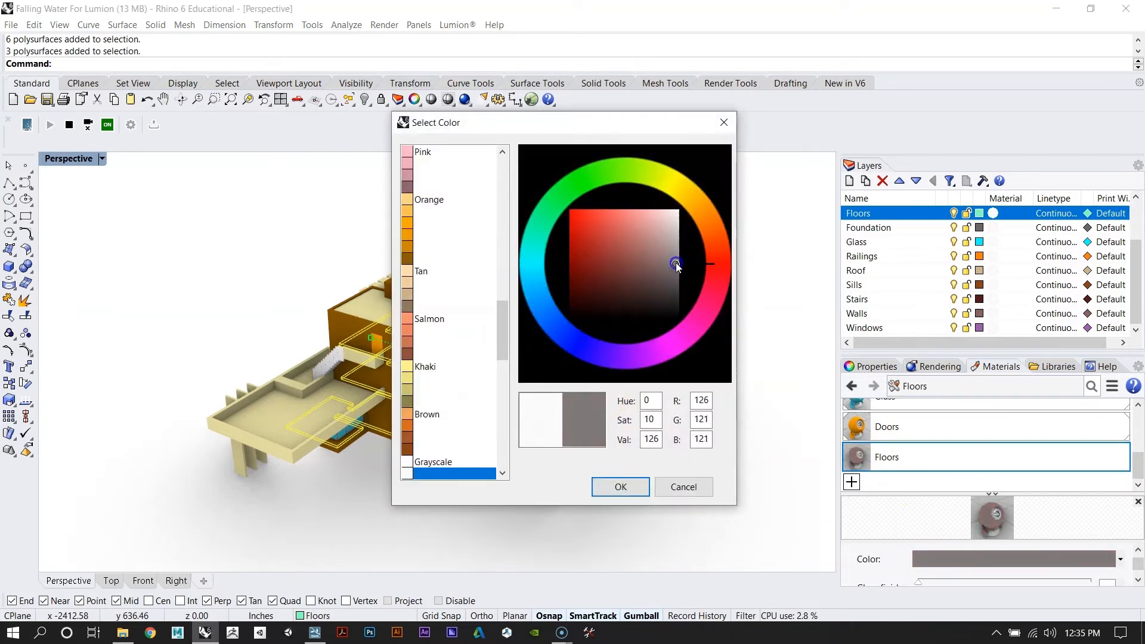
left_click(608, 482)
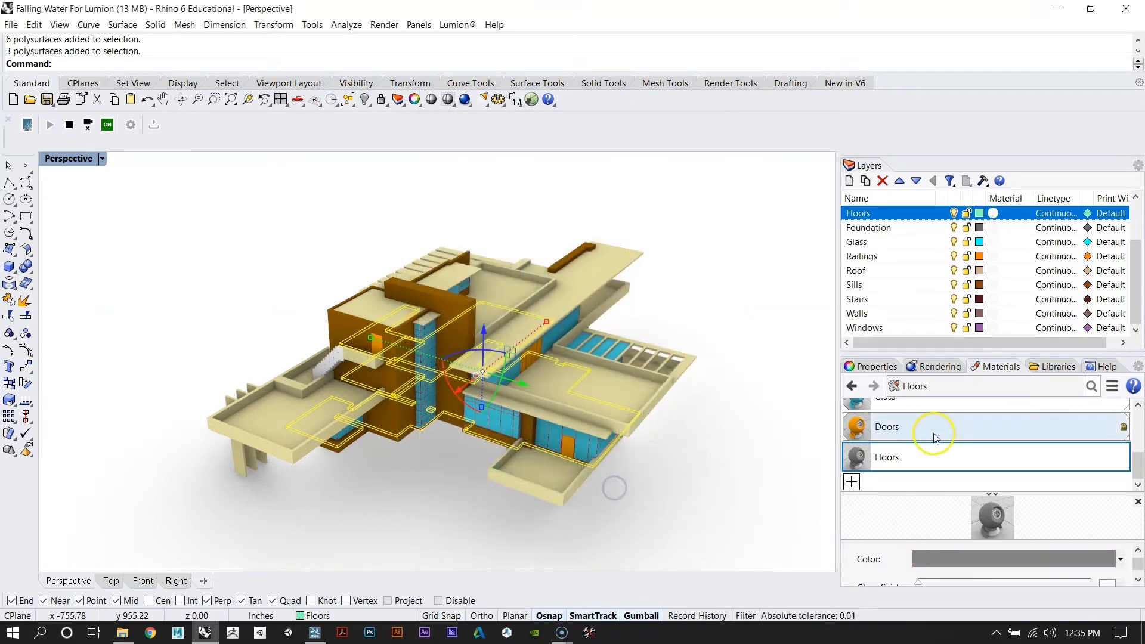
right_click(934, 464)
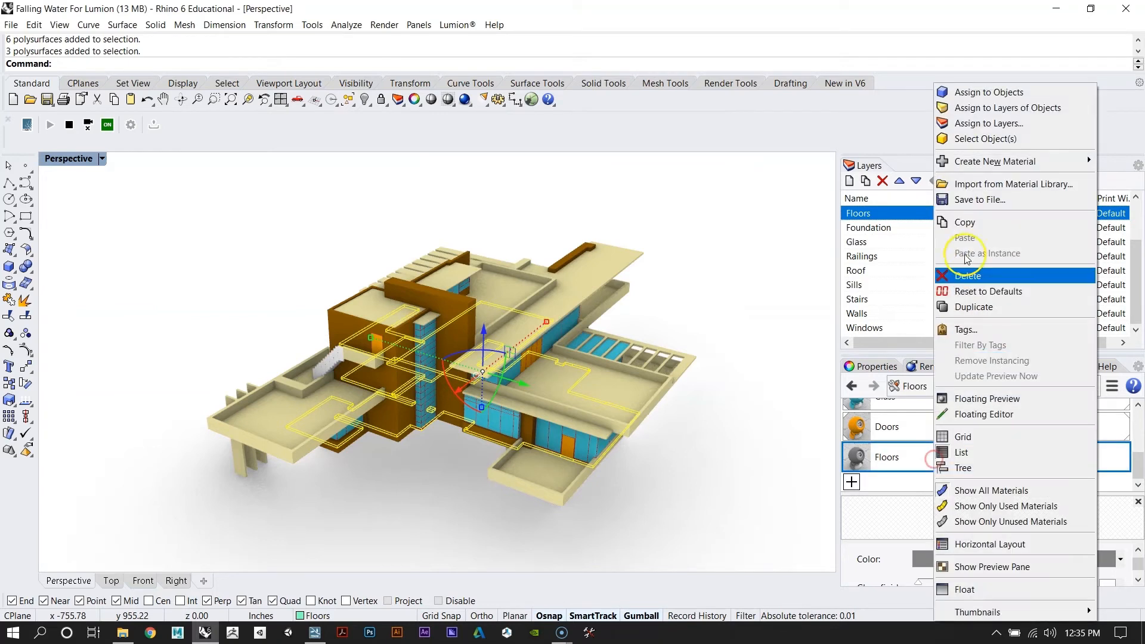
left_click(985, 97)
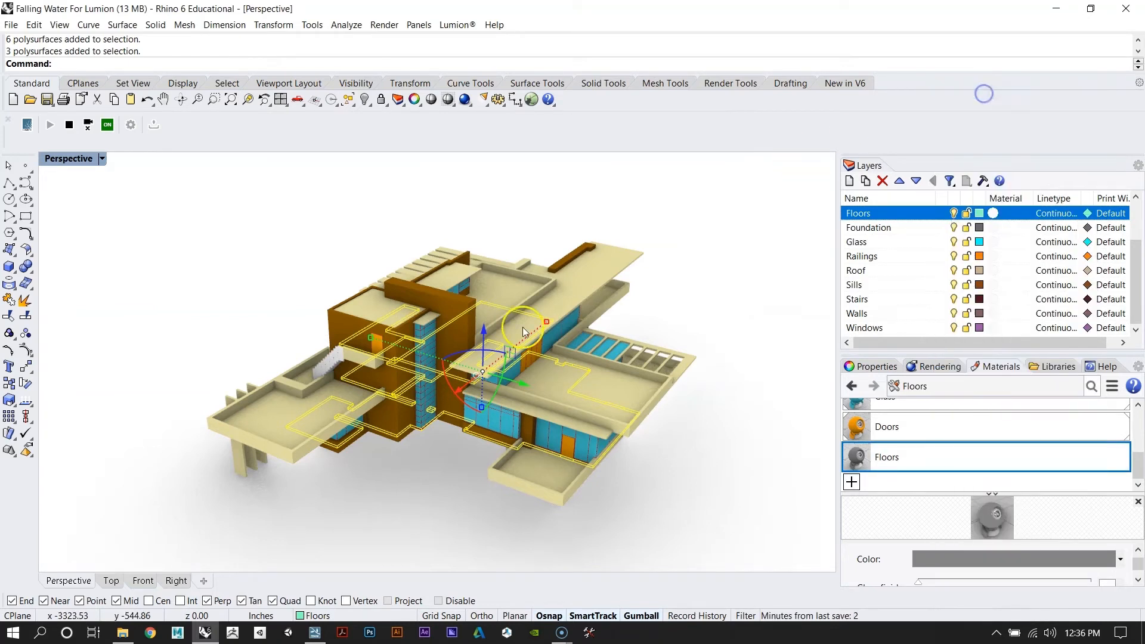
Step: Clear the selection and examine the exterior stairs and the areas around and beneath the decks for missing materials
right_click_drag(536, 358, 490, 353)
right_click_drag(551, 520, 370, 381)
scroll(477, 393, "down", 6)
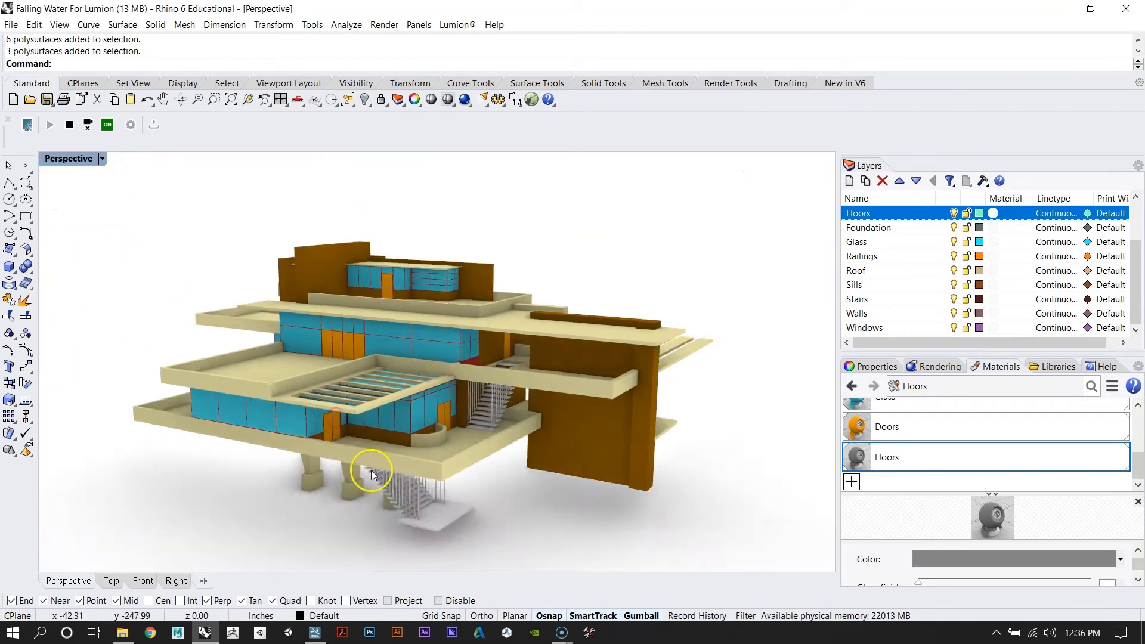
scroll(464, 533, "up", 8)
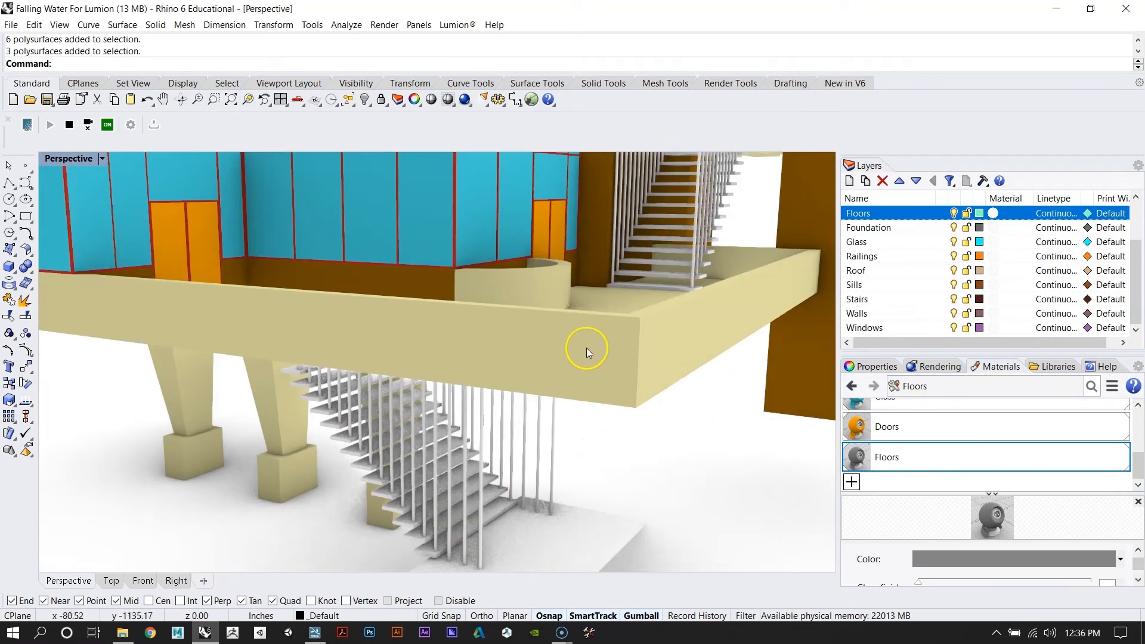
right_click_drag(592, 343, 712, 360)
scroll(608, 376, "down", 7)
right_click_drag(607, 377, 500, 362)
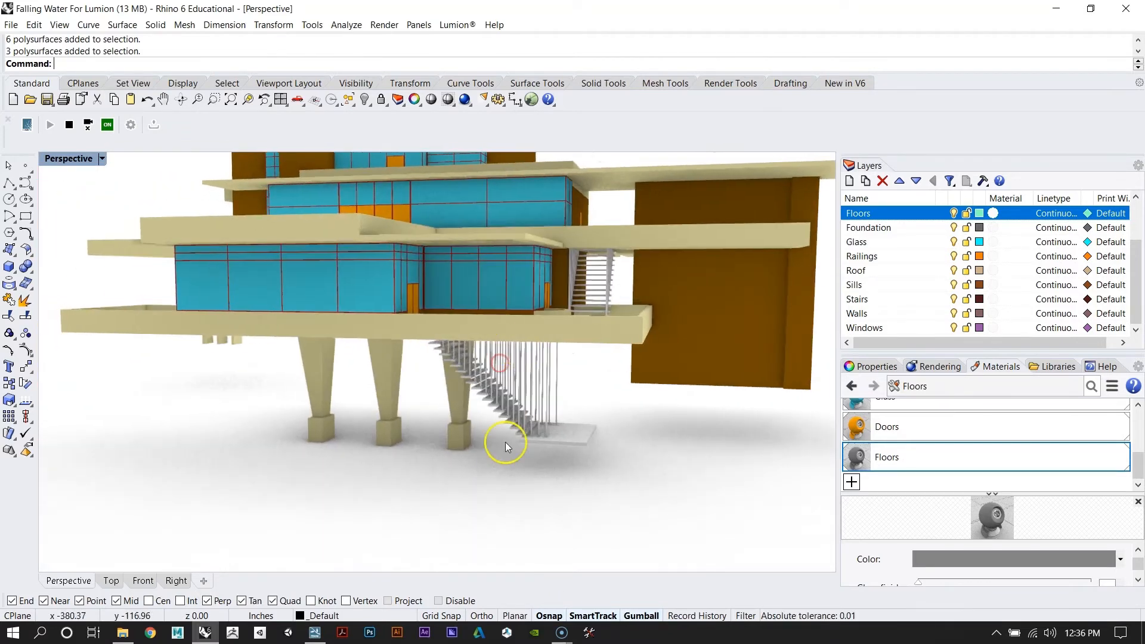
right_click_drag(348, 282, 327, 335)
scroll(469, 285, "up", 3)
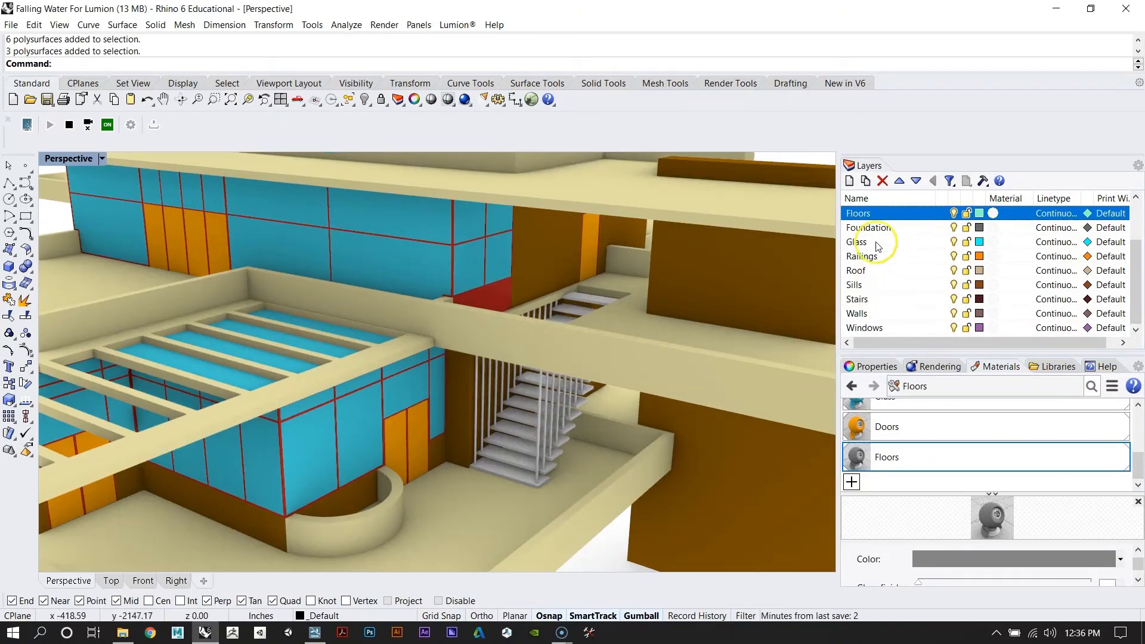
Step: Isolate the stairs by selecting all objects on the Stairs layer, inverting the selection and hiding everything else
right_click(873, 300)
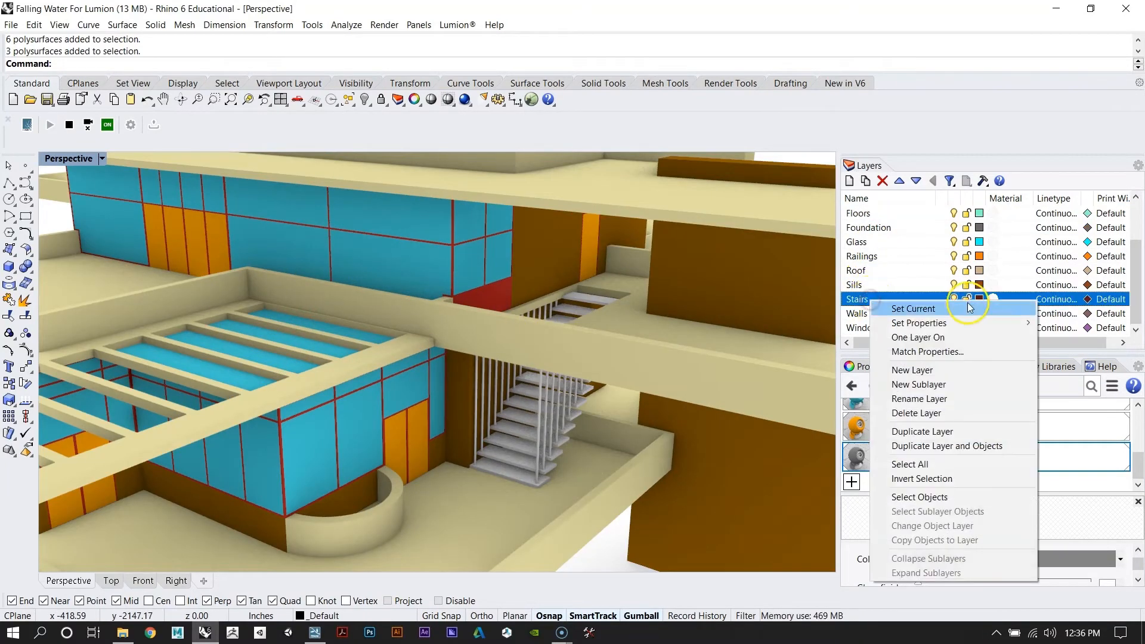
left_click(918, 496)
scroll(549, 335, "down", 5)
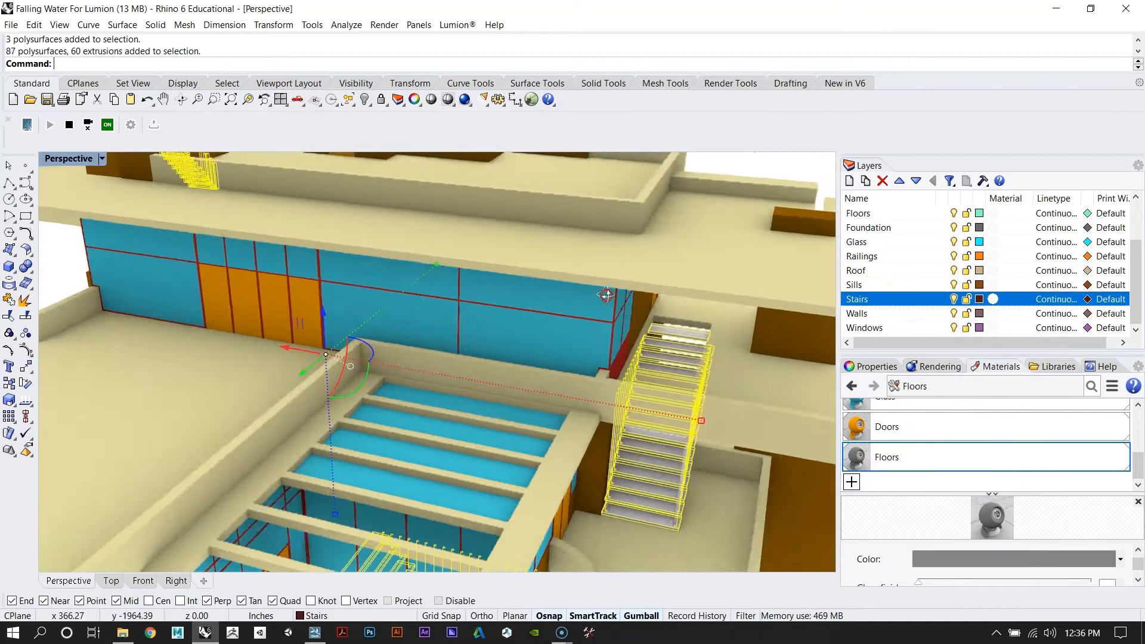
right_click_drag(575, 332, 531, 343)
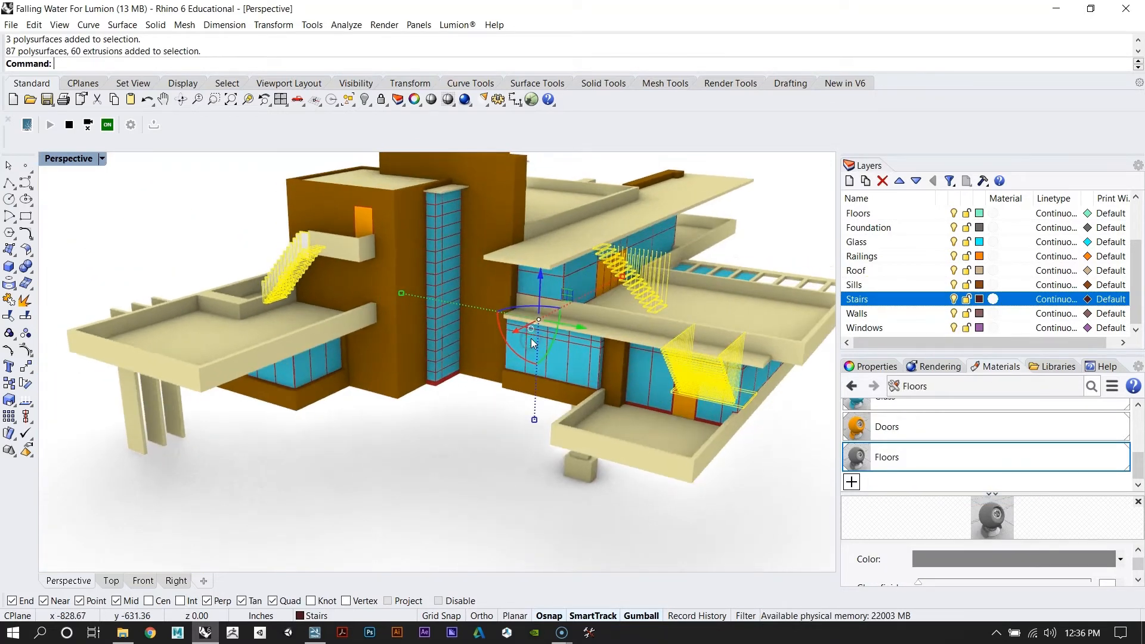
key("Return")
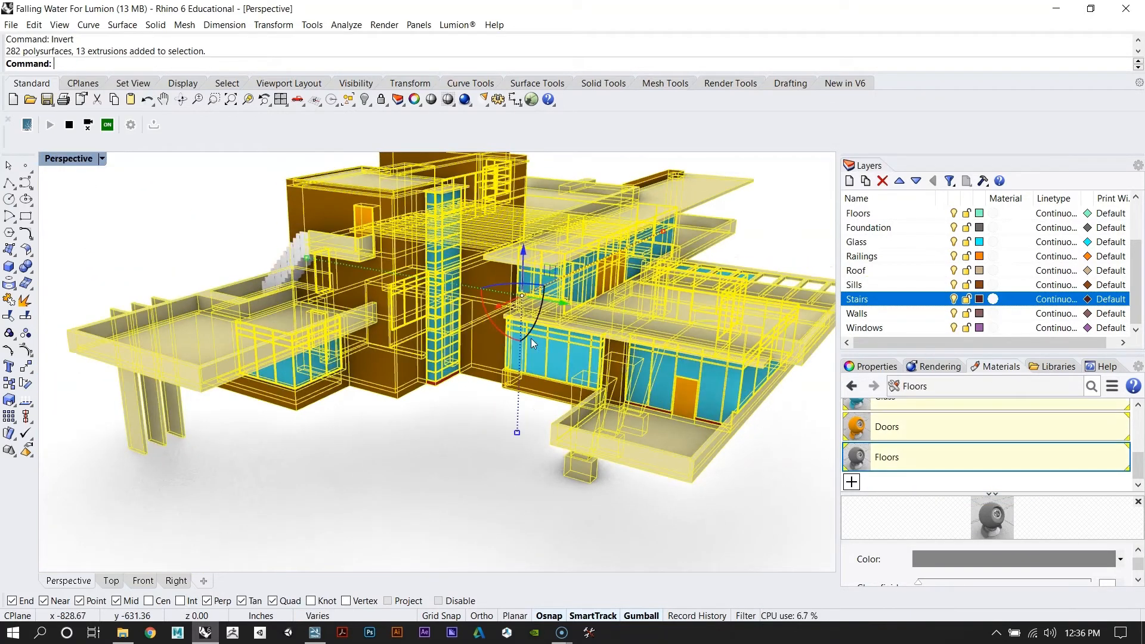
key("Return")
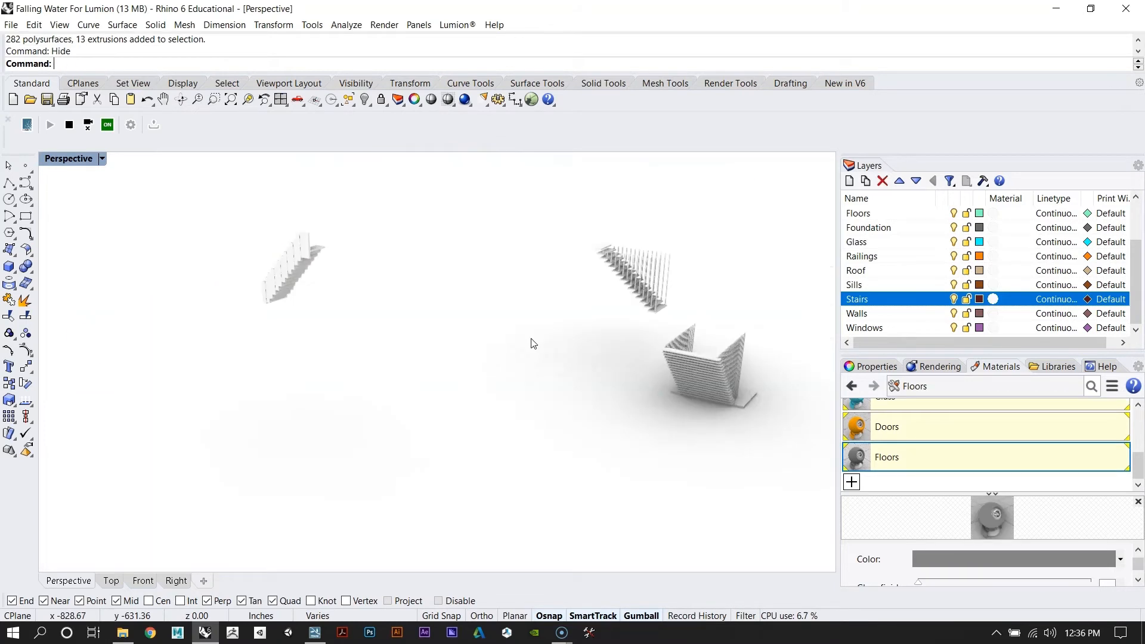
right_click_drag(533, 352, 256, 368)
scroll(409, 339, "down", 5)
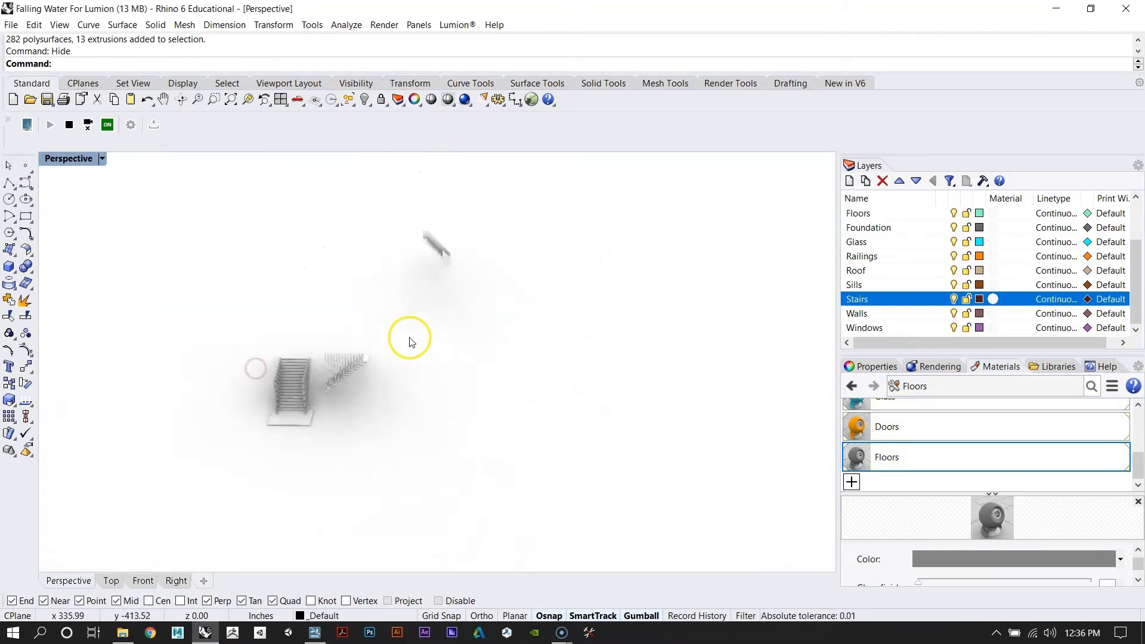
Step: Assign the Tan Concrete material to the treads and base slab of the first isolated staircase, leaving its vertical bars out
scroll(284, 374, "up", 10)
right_click_drag(617, 353, 538, 339)
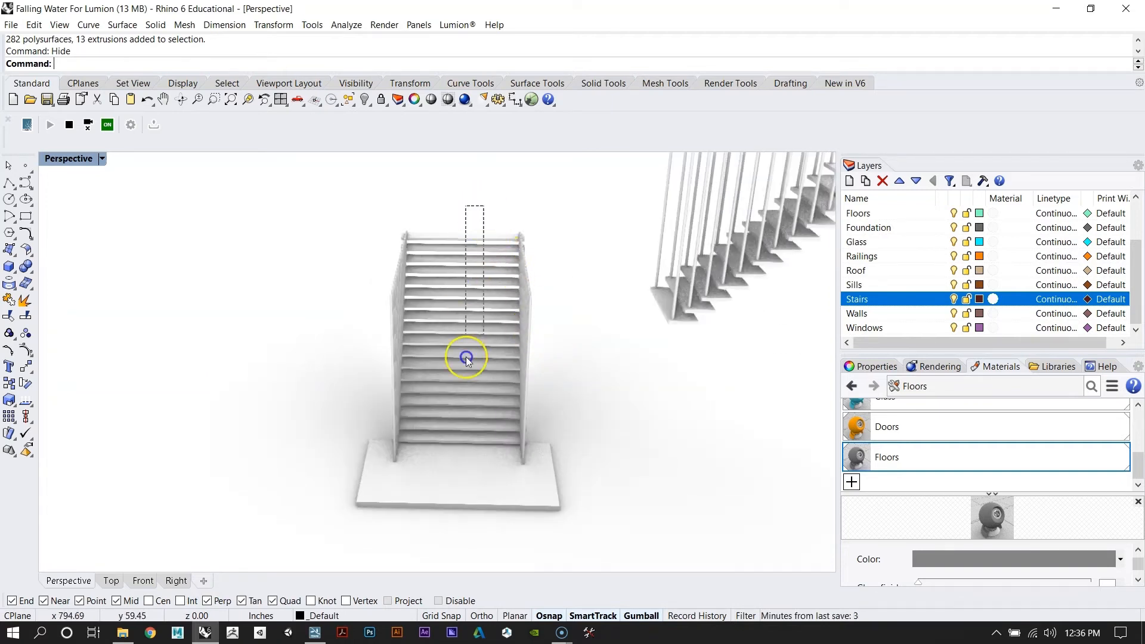
left_click_drag(452, 528, 452, 528)
scroll(938, 431, "up", 3)
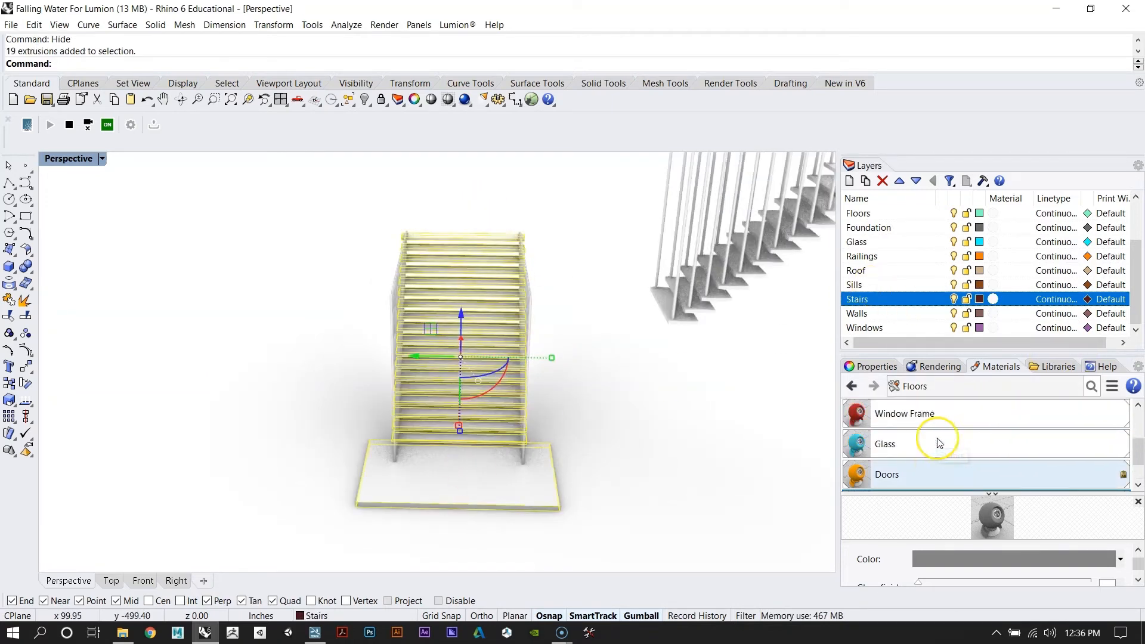
right_click(933, 437)
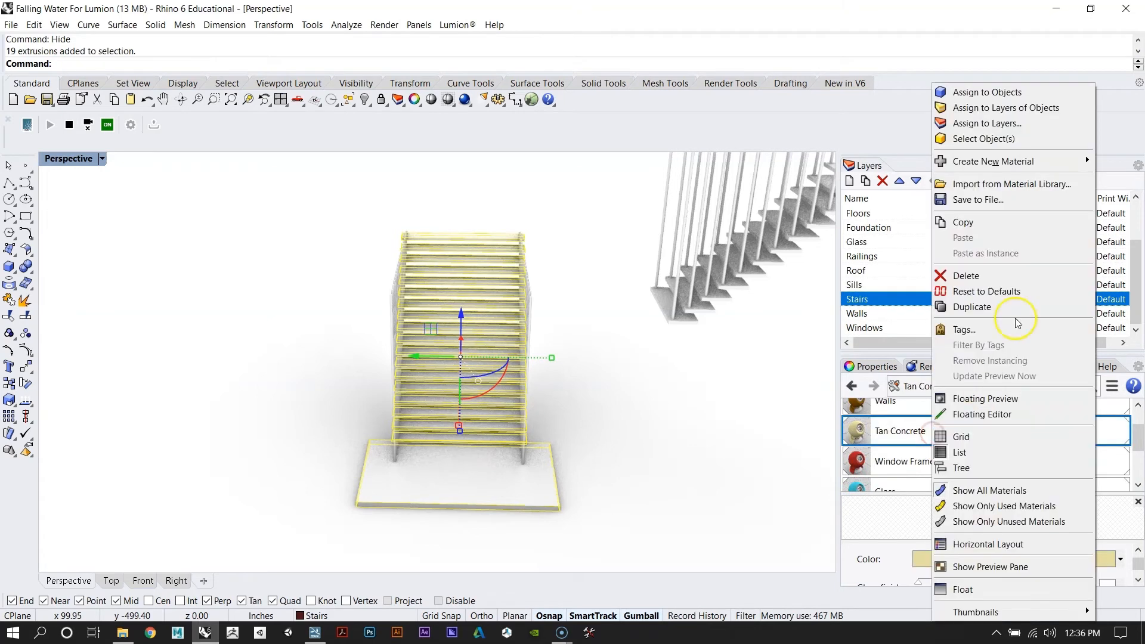
left_click(983, 94)
right_click_drag(382, 442, 541, 467)
left_click(475, 491)
Step: Assign the Tan Concrete material to the treads of the second staircase with vertical bars
scroll(475, 491, "down", 7)
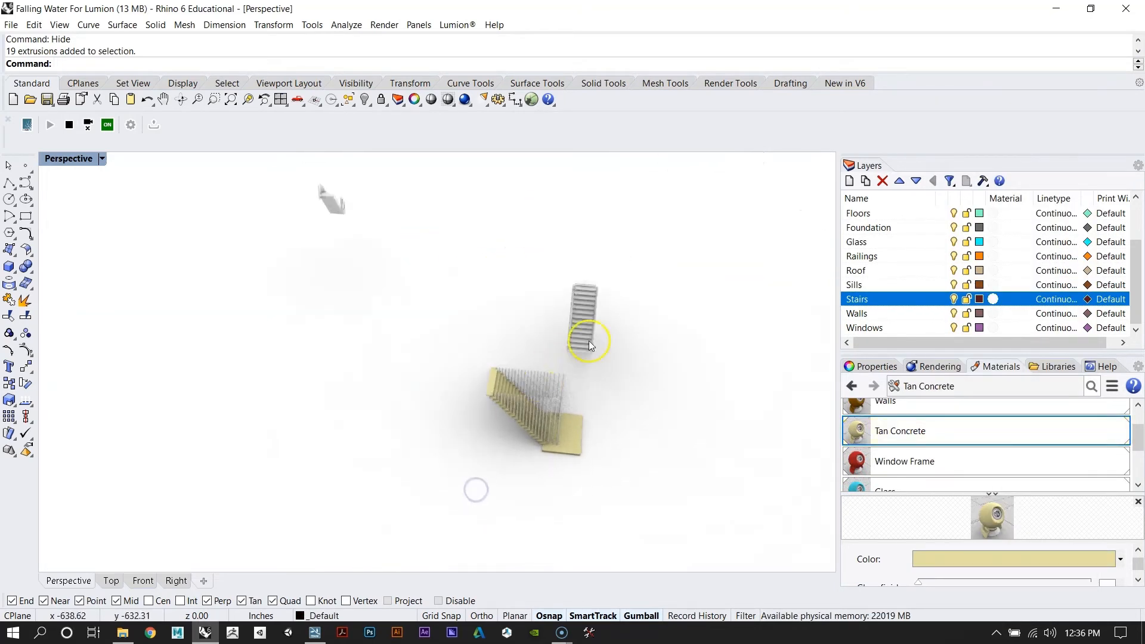
scroll(590, 331, "up", 13)
right_click_drag(581, 264, 579, 259)
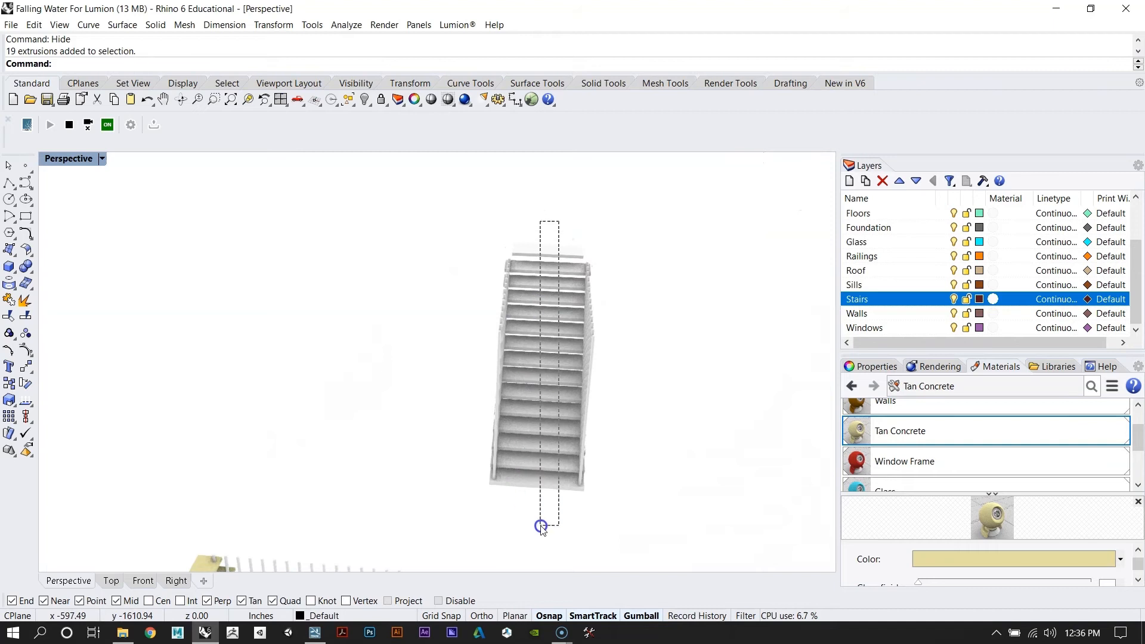
right_click(945, 428)
left_click(983, 93)
scroll(615, 441, "down", 2)
Step: Assign the Tan Concrete material to all parts of the remaining exterior staircase
right_click_drag(616, 441, 410, 439)
scroll(252, 402, "up", 7)
right_click_drag(251, 400, 434, 442)
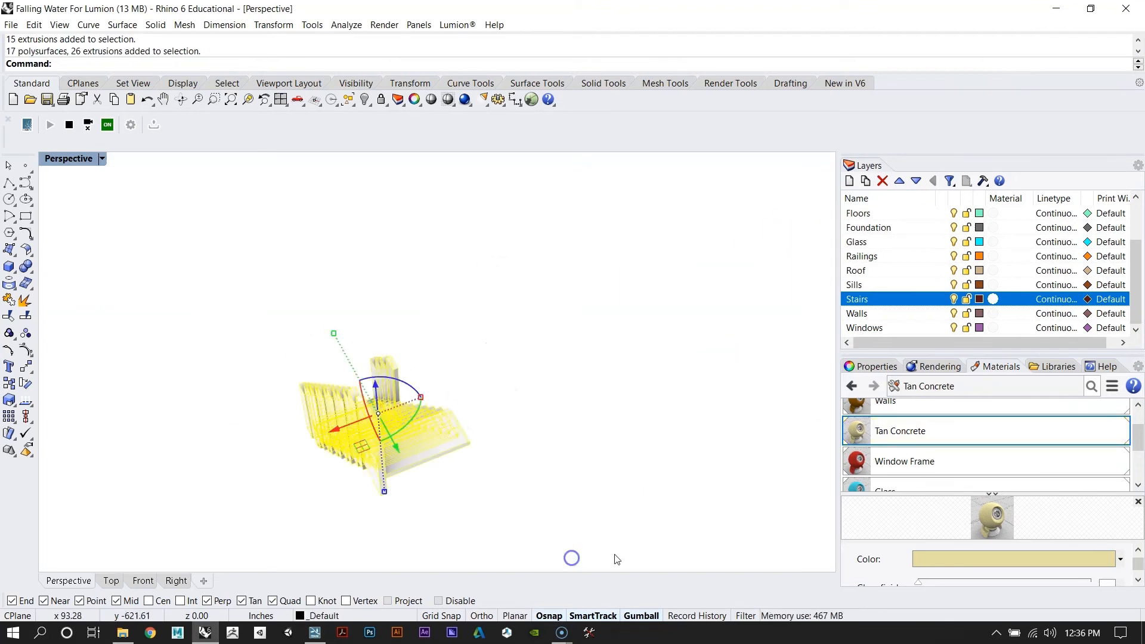
right_click(946, 428)
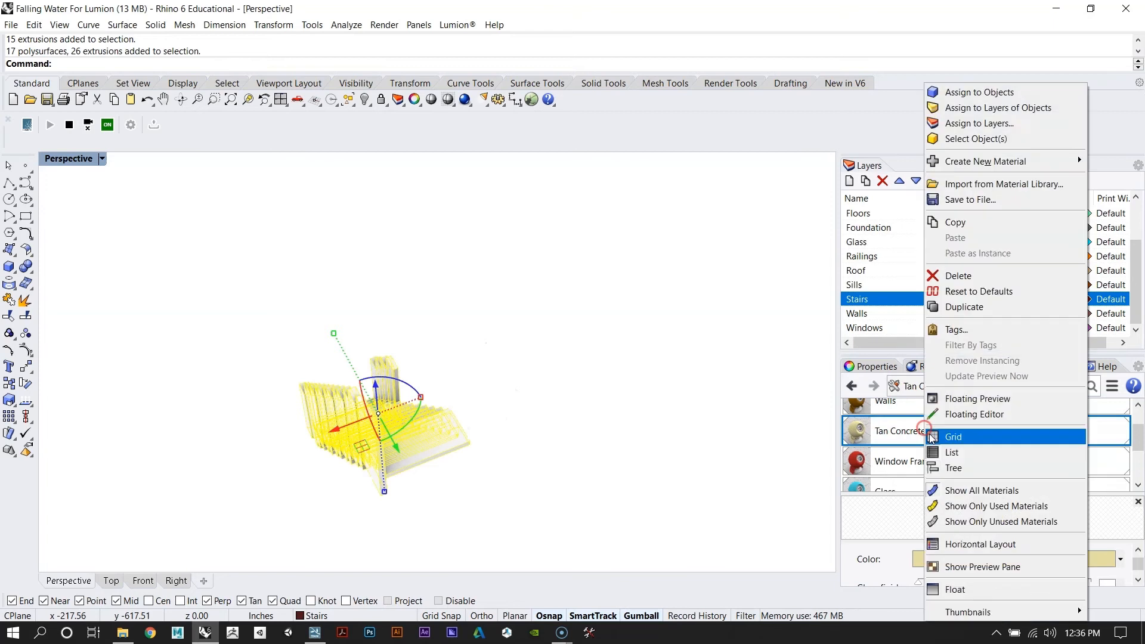
left_click(962, 94)
right_click_drag(460, 332, 426, 451)
Step: Hide the concrete treads and slabs of both barred staircases so only their vertical bars remain
left_click(449, 292)
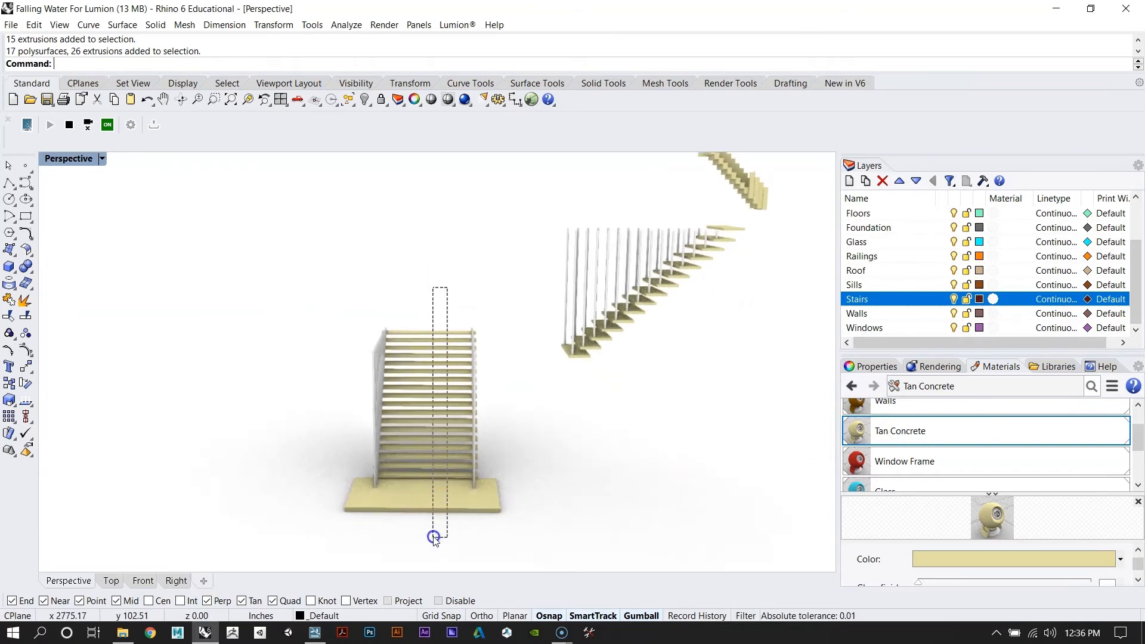
left_click_drag(434, 536, 435, 539)
key("Return")
right_click_drag(316, 376, 427, 425)
left_click(596, 341)
scroll(596, 341, "up", 3)
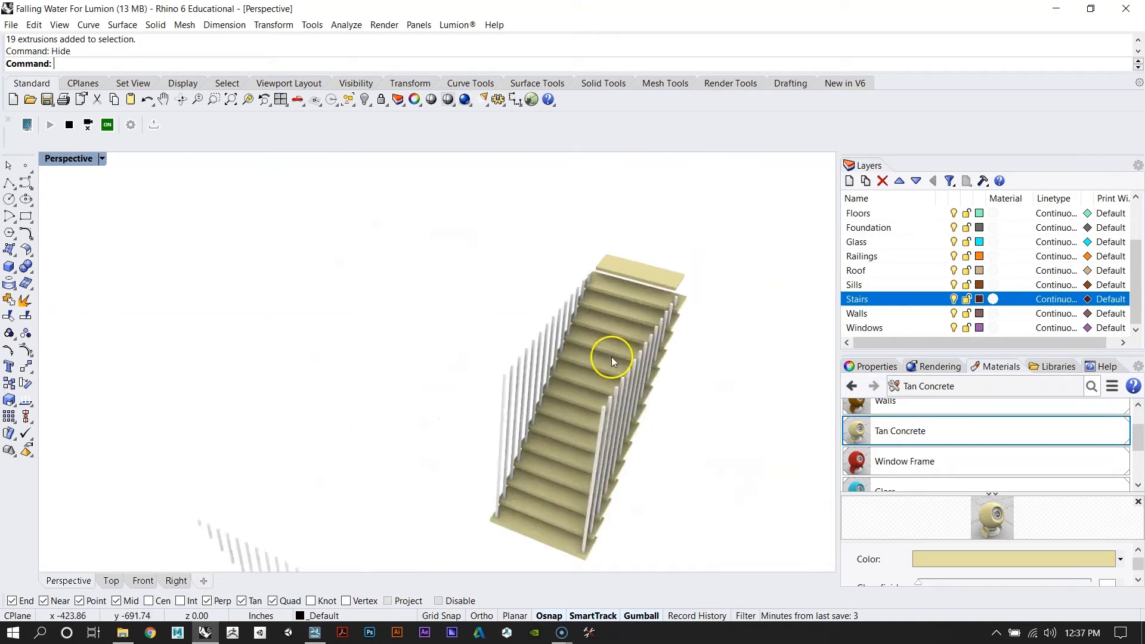
right_click_drag(610, 356, 690, 340)
left_click_drag(591, 524, 592, 524)
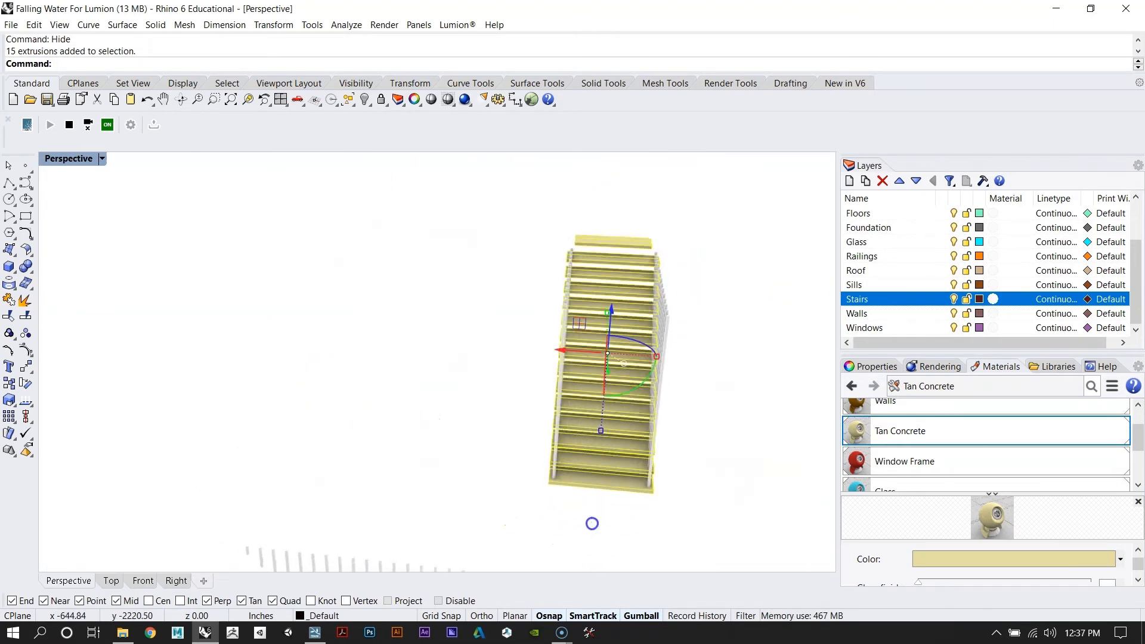
key("Return")
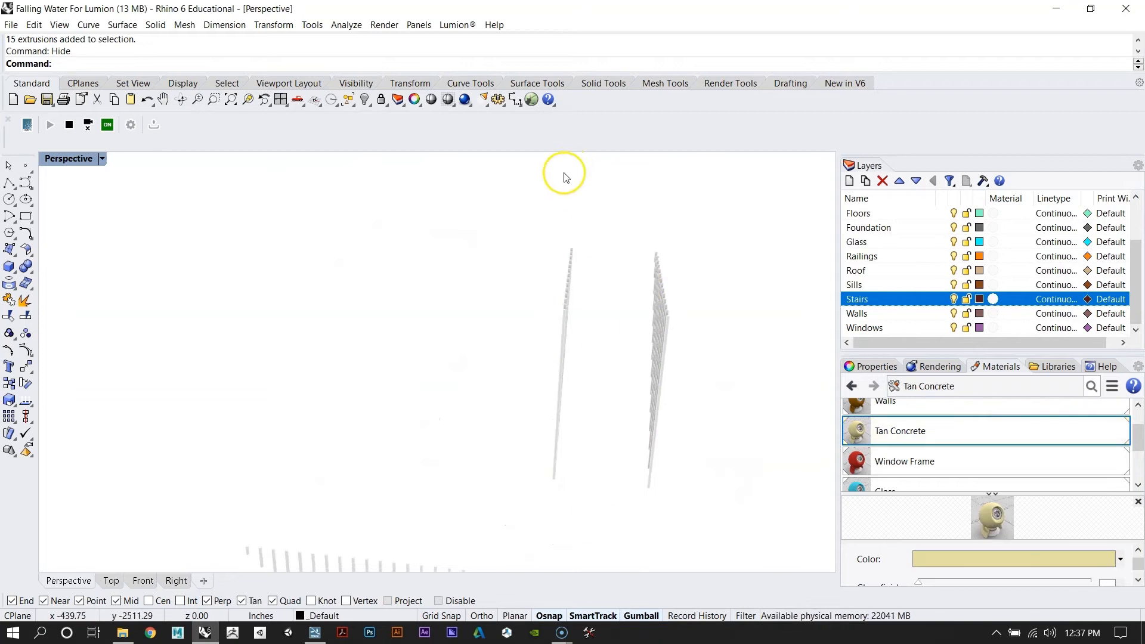
Step: Select the vertical bars of both staircases and assign the Window Frame material to them
right_click_drag(563, 177, 433, 198)
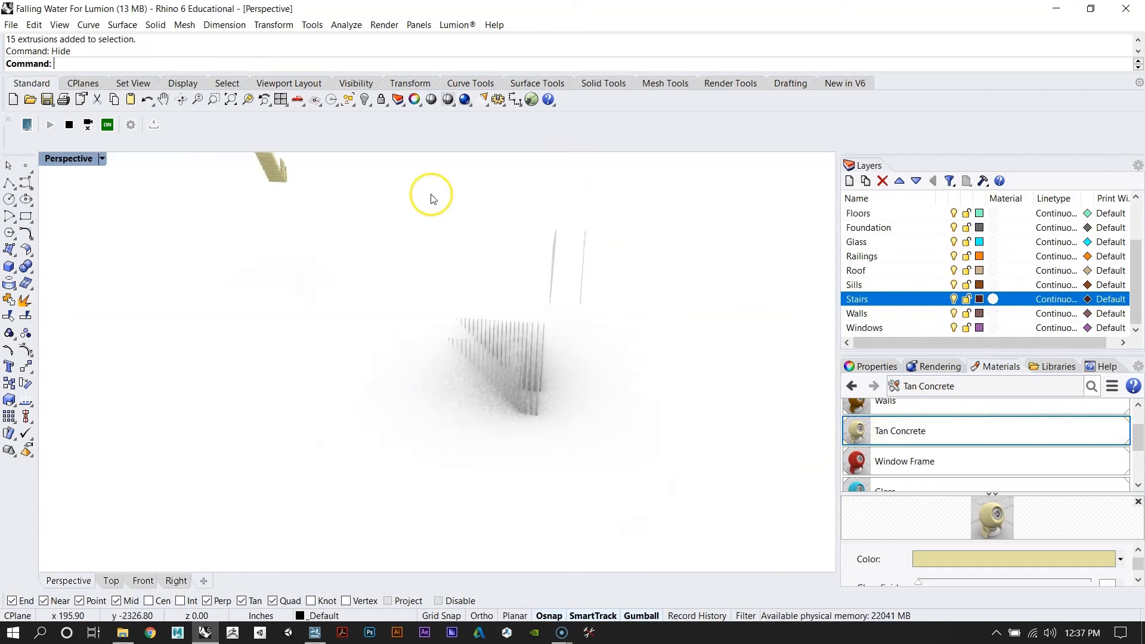
right_click(953, 469)
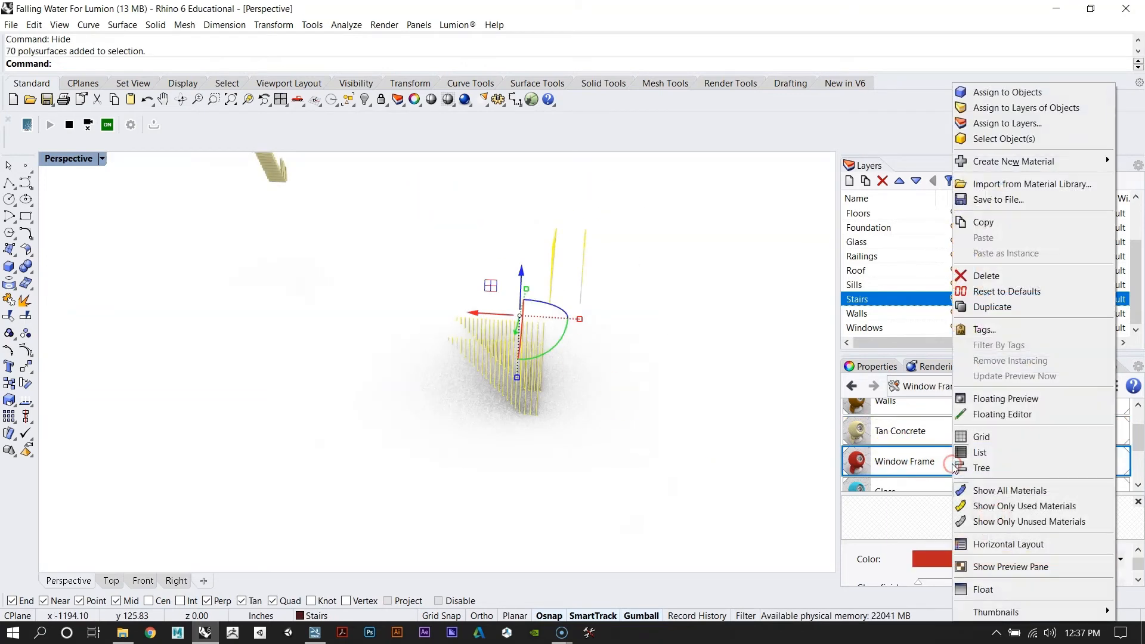
left_click(1042, 91)
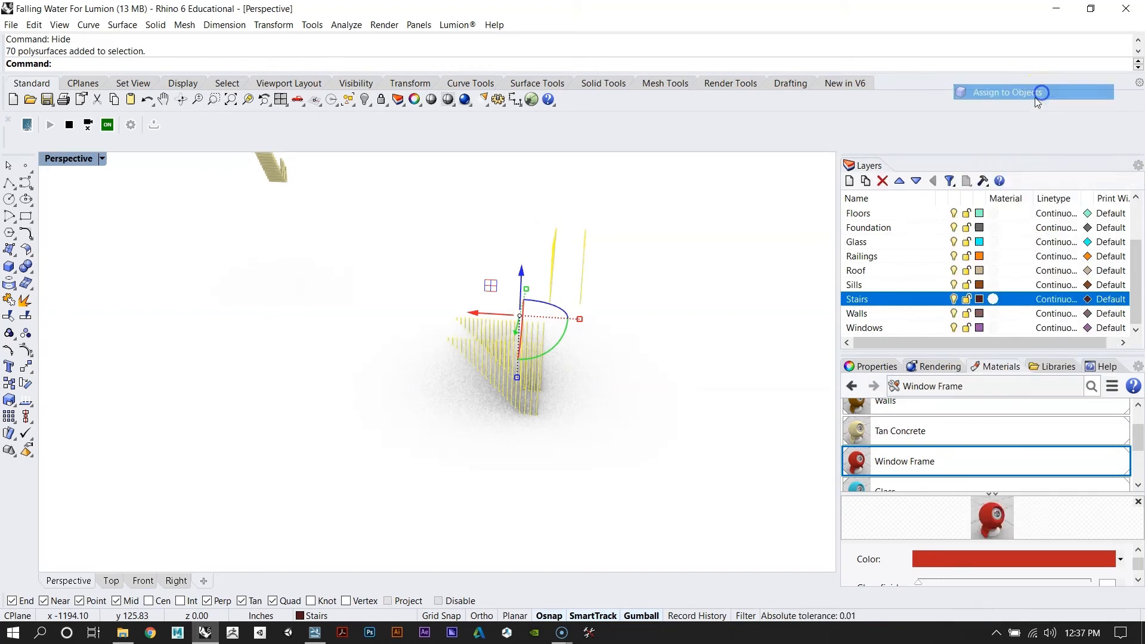
left_click(612, 413)
Step: Show all hidden objects to bring back the complete house model
scroll(557, 432, "down", 5)
scroll(557, 431, "up", 3)
right_click_drag(557, 431, 547, 439)
type("Show")
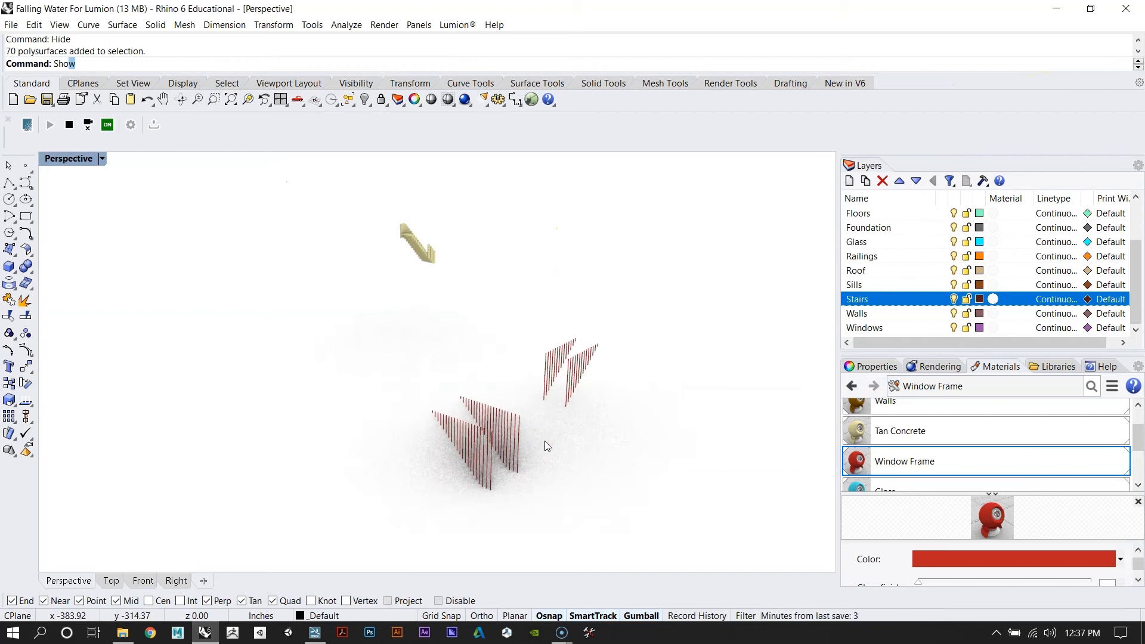
key("Return")
right_click_drag(512, 380, 728, 409)
scroll(645, 411, "down", 5)
scroll(500, 351, "up", 3)
right_click_drag(499, 353, 465, 393)
scroll(466, 393, "up", 3)
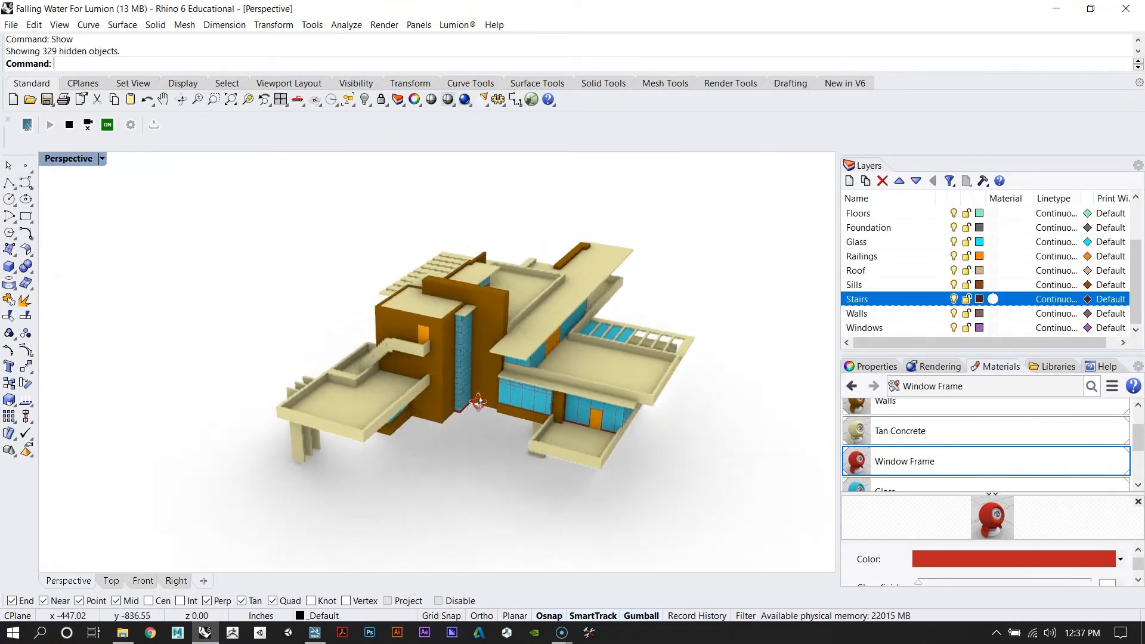
Step: Save the Rhino model and switch to Lumion
left_click(12, 25)
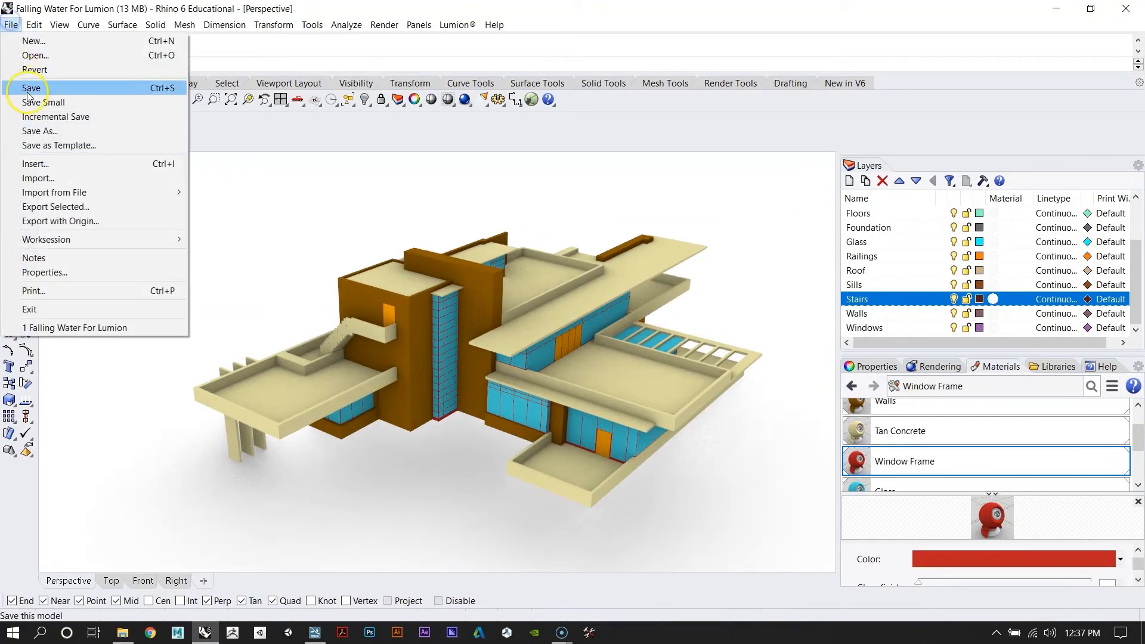
left_click(33, 87)
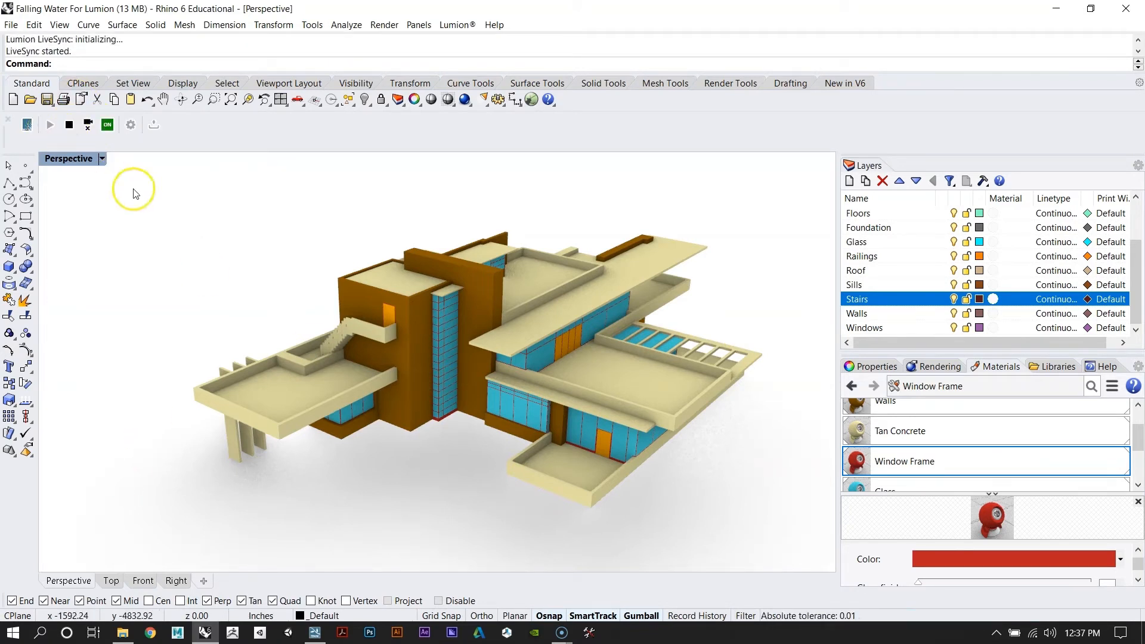
left_click(315, 633)
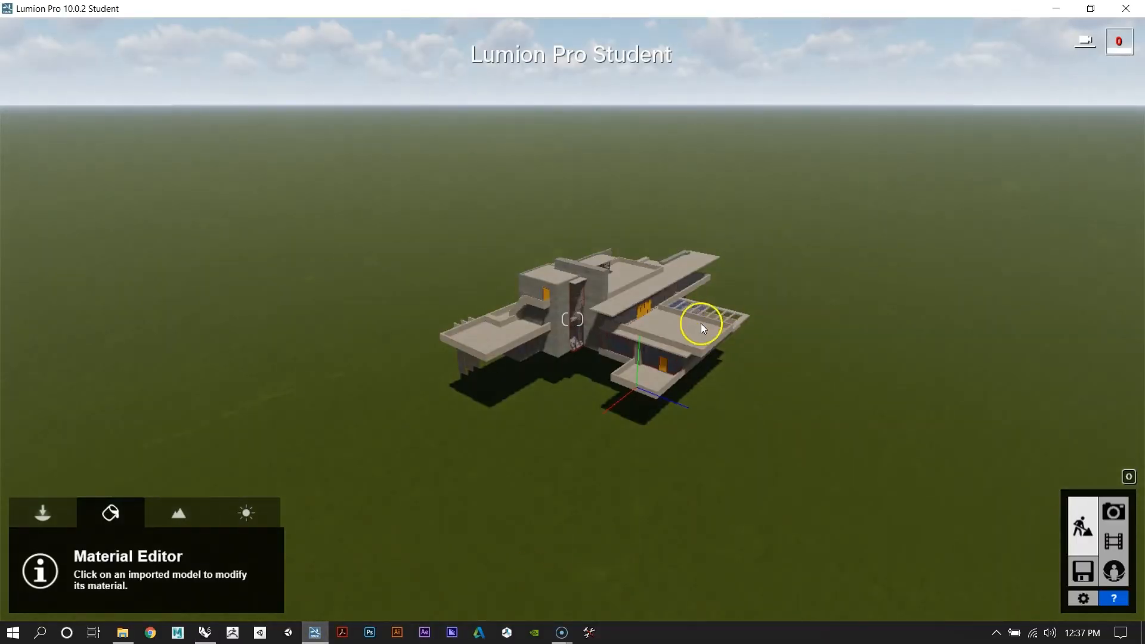
Step: Examine the synced stone walls and the exterior staircase to check which materials they carry
key("w")
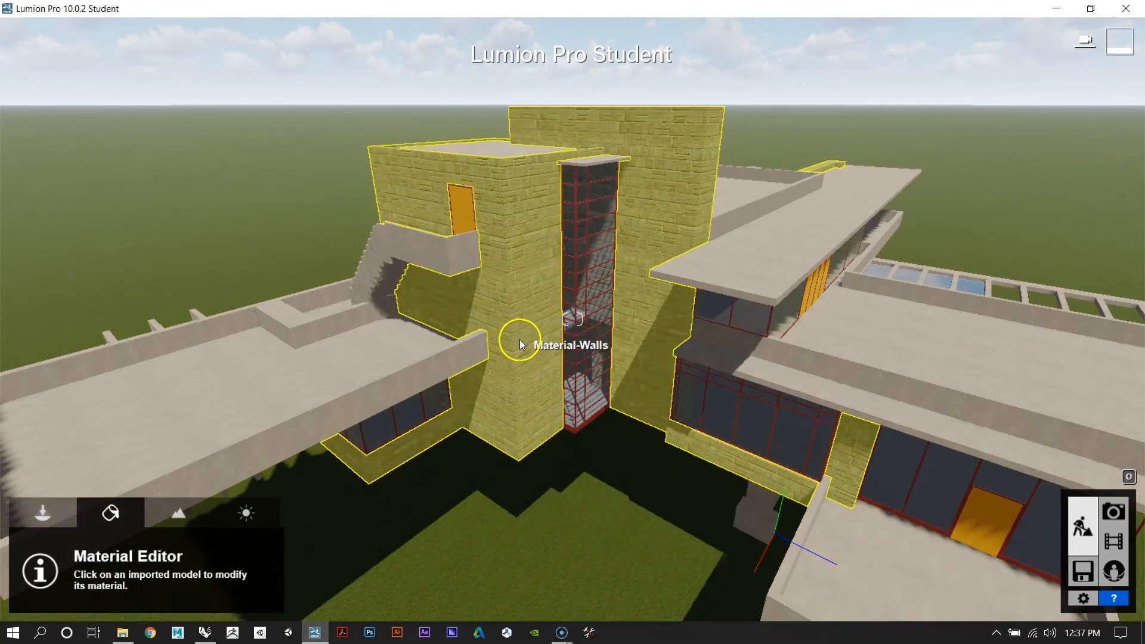
key("a")
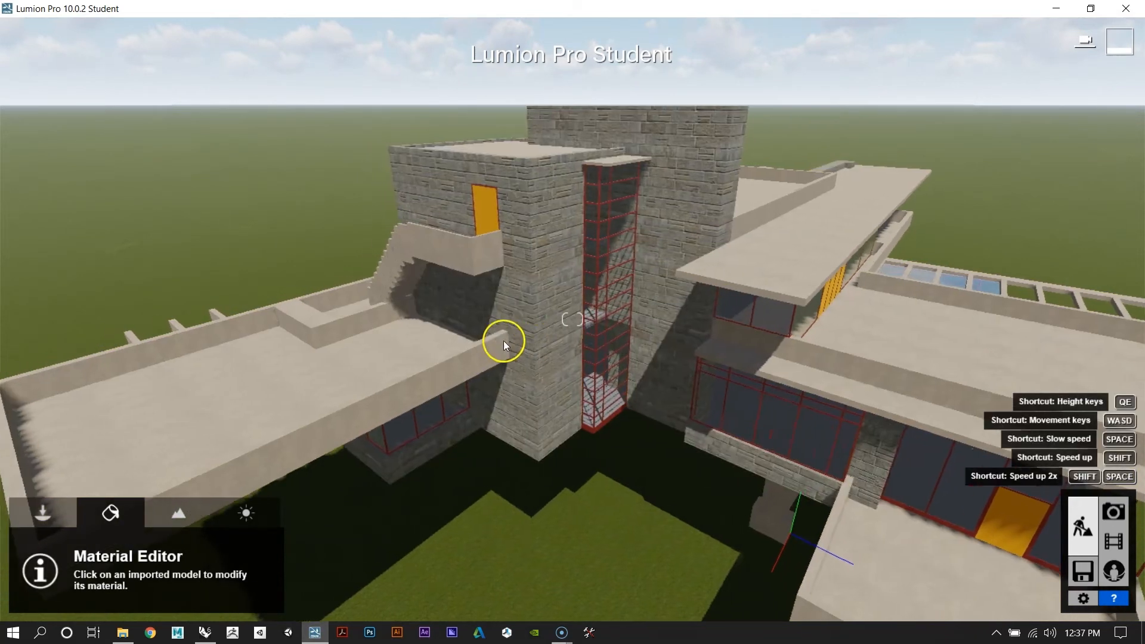
right_click_drag(457, 340, 474, 351)
key("s")
key("w")
key("s")
key("a")
key("d")
key("w")
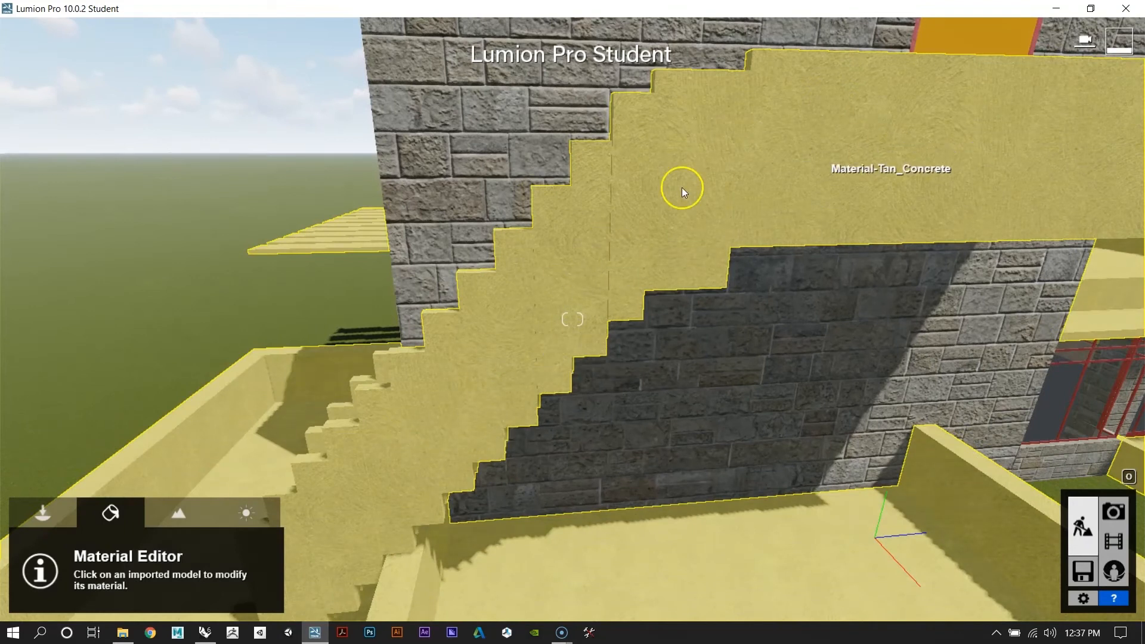
key("s")
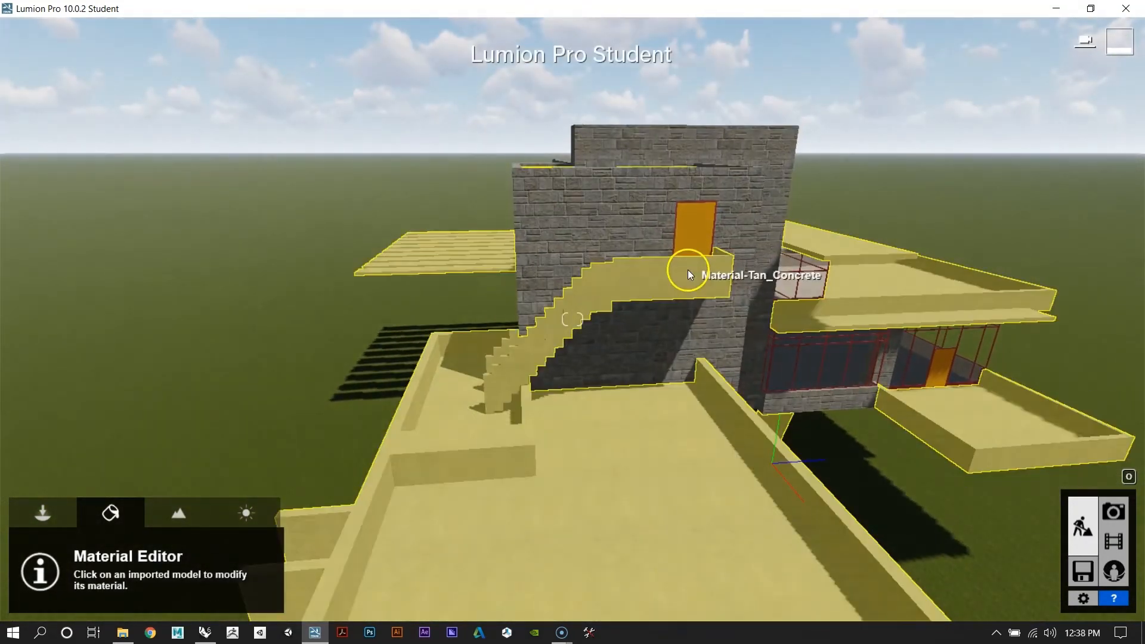
Step: Examine the hanging stair bars, window frames and glass around the terraces to check their assigned materials
mouse_move(871, 369)
right_mouse_down()
mouse_move(887, 368)
mouse_move(858, 369)
mouse_move(891, 378)
right_mouse_up()
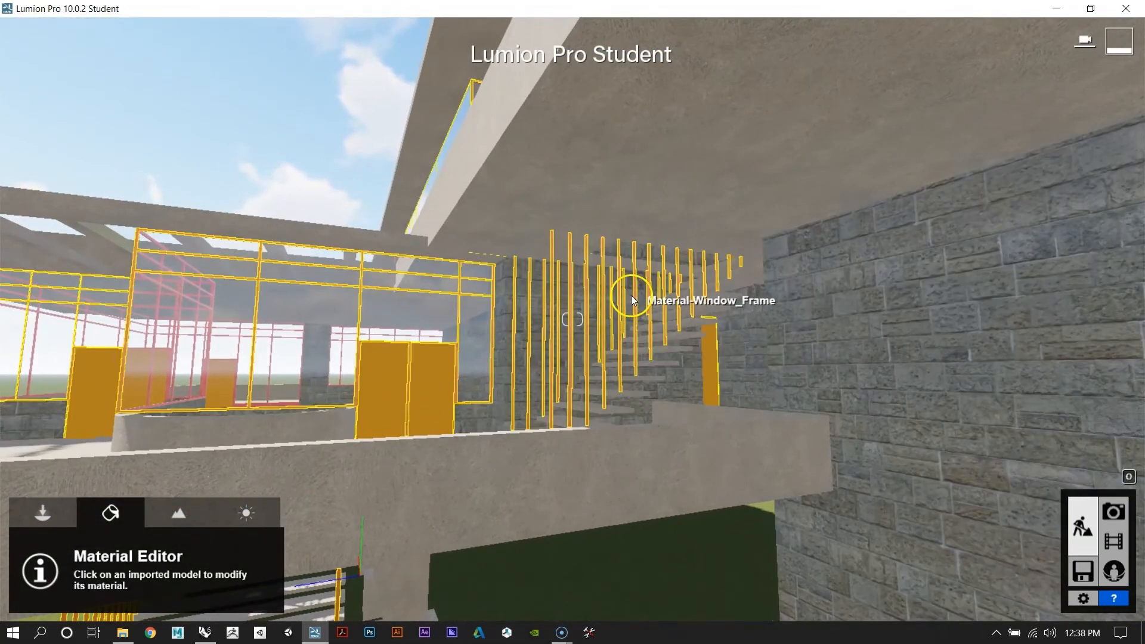
right_click_drag(507, 352, 1103, 323)
key("s")
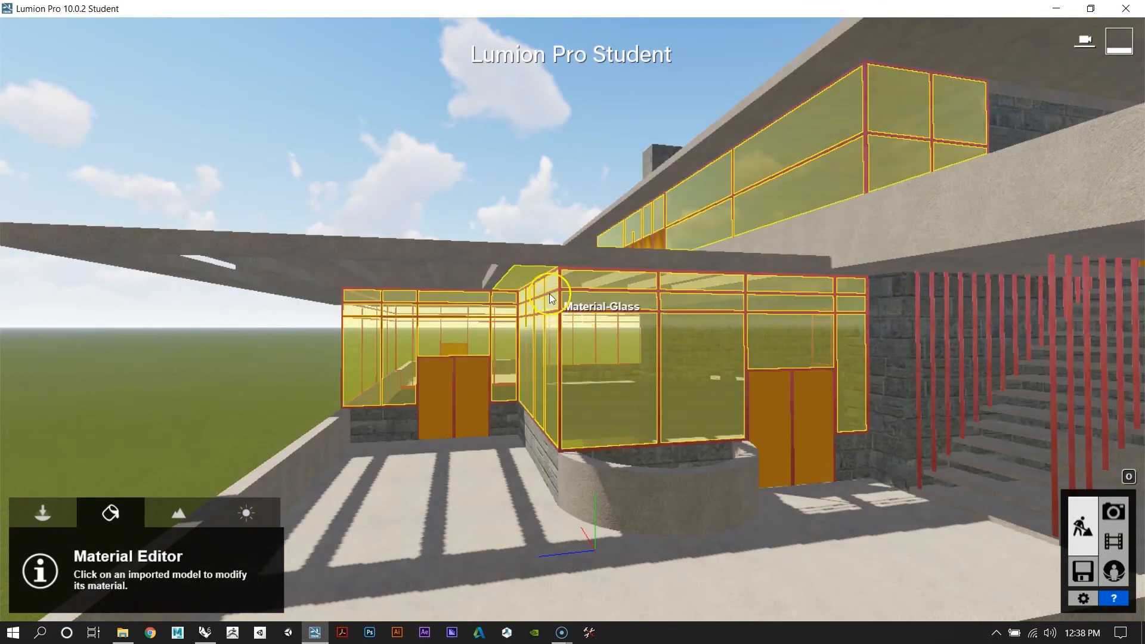
mouse_move(523, 388)
right_mouse_down()
mouse_move(827, 425)
mouse_move(531, 401)
mouse_move(546, 434)
mouse_move(506, 472)
mouse_move(533, 399)
right_mouse_up()
key("w")
key("s")
key("a")
key("w")
key("a")
Step: Move inside the house and open the Floors material for editing
key("a")
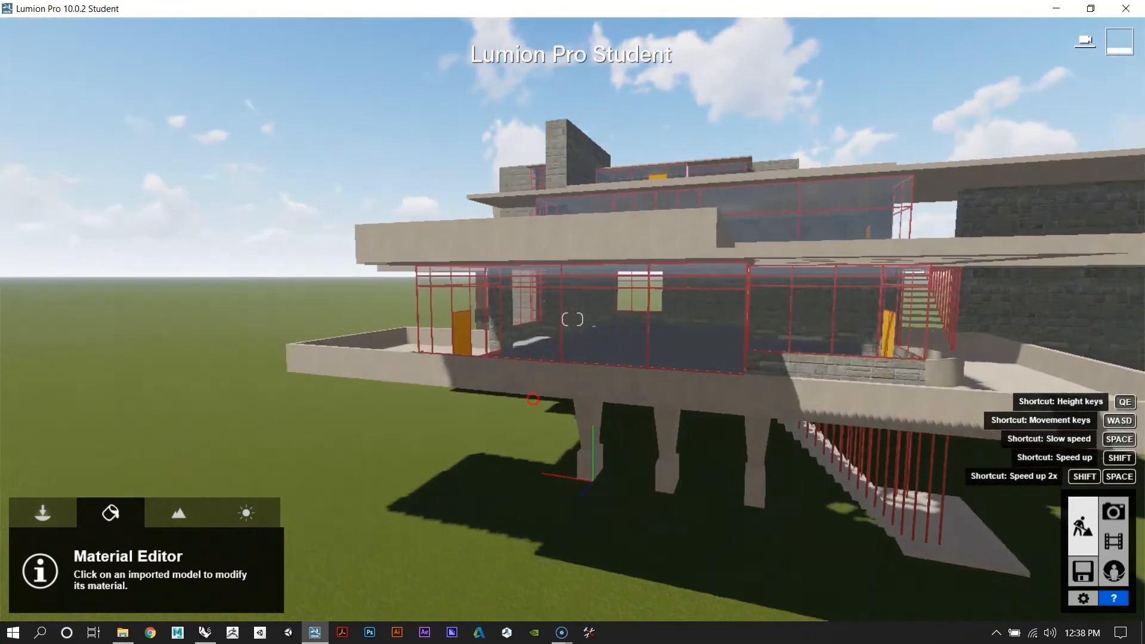
key("w")
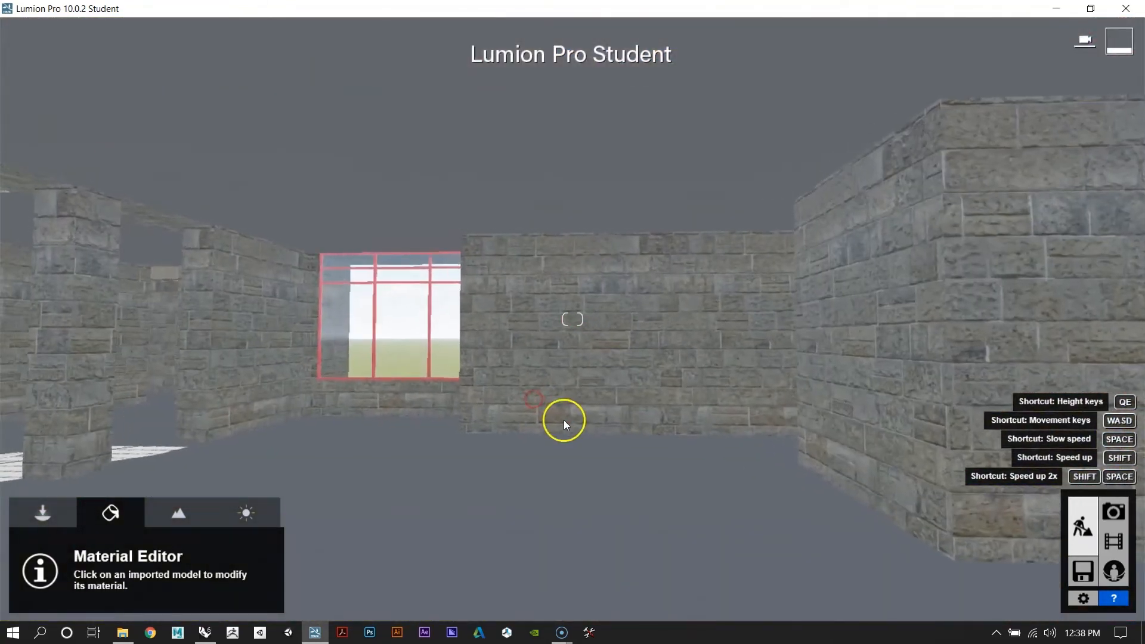
key("a")
key("d")
right_click_drag(463, 374, 434, 371)
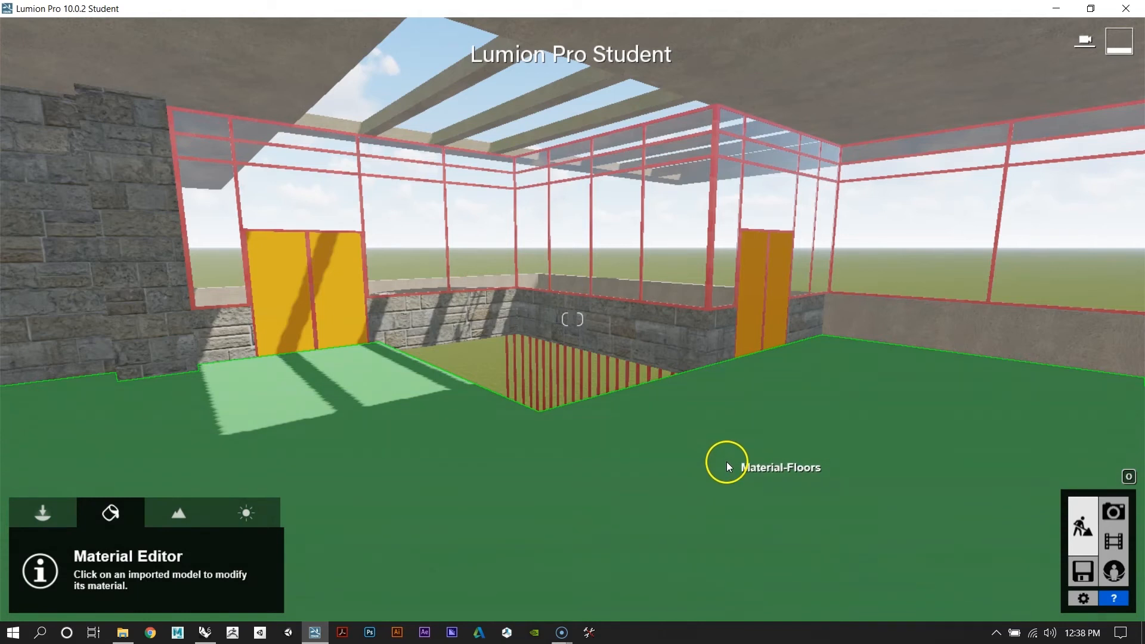
left_click(726, 461)
left_click(726, 462)
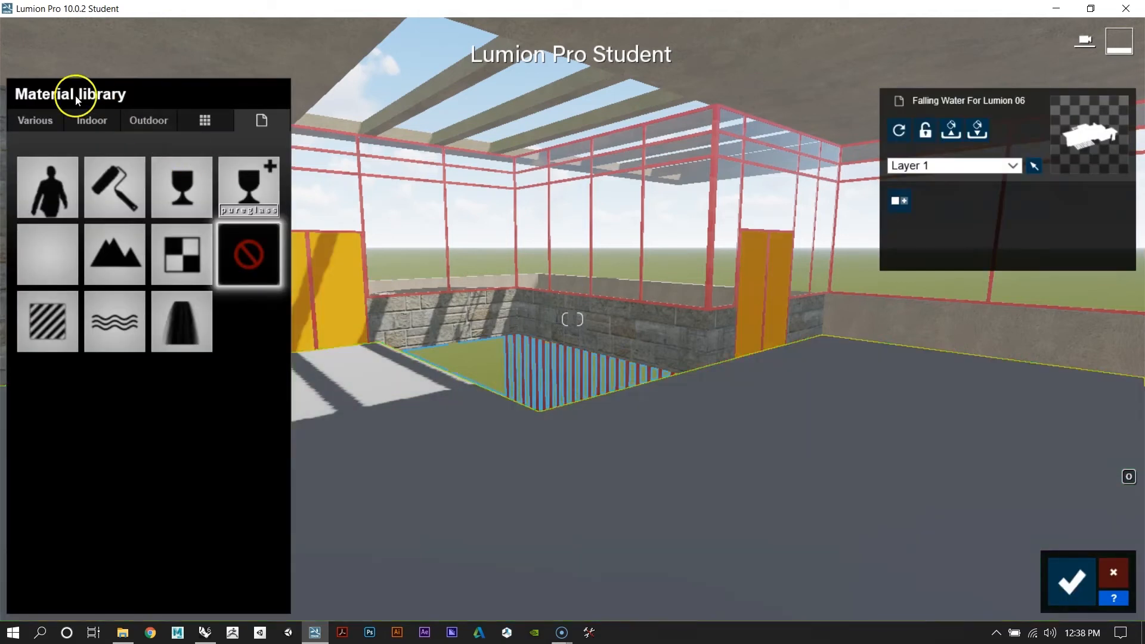
Step: Show the outdoor concrete materials in the library as options for the Floors material
left_click(141, 122)
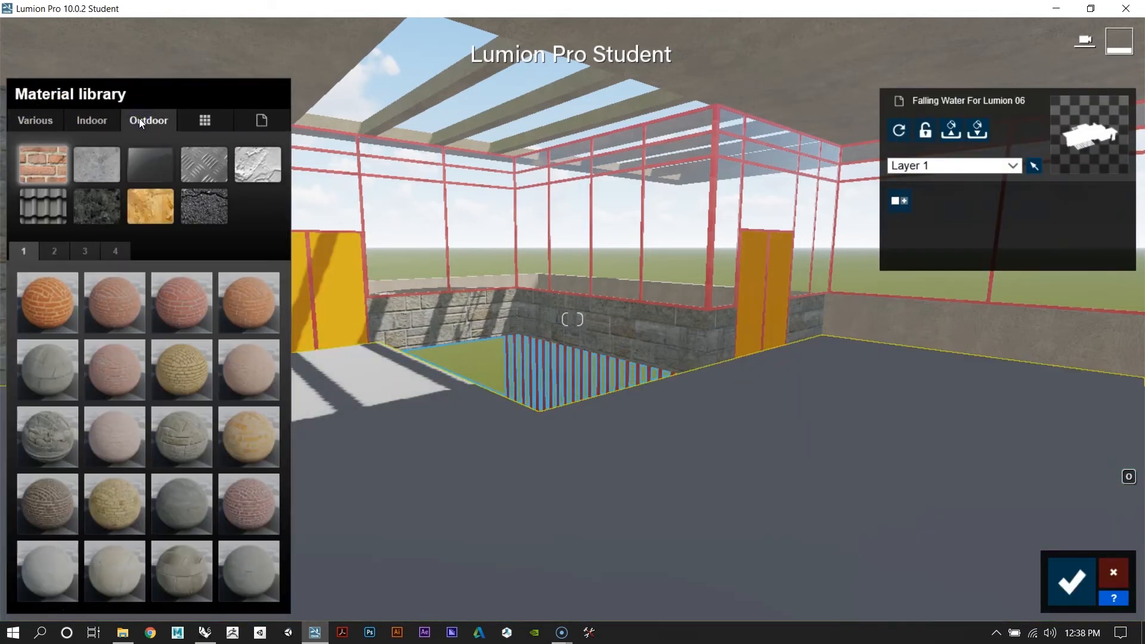
left_click(98, 162)
left_click(146, 319)
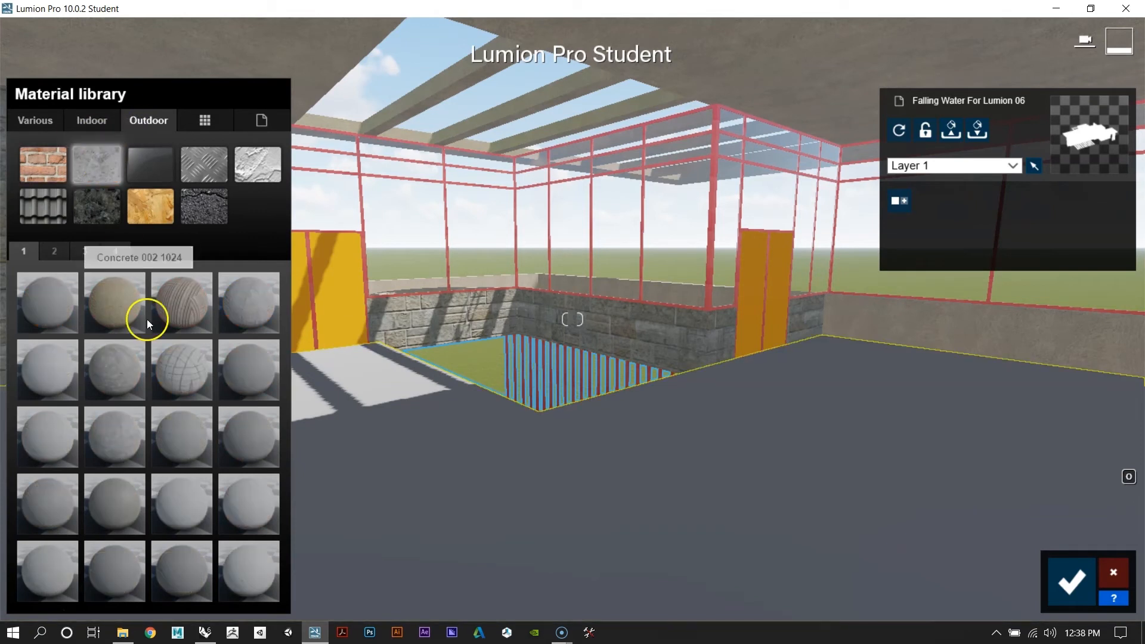
Step: Try concretes from the fourth and third library pages on the floors, including Polii Concrete 010 VAR1 2K and Concrete Almm 010 1024
left_click(84, 252)
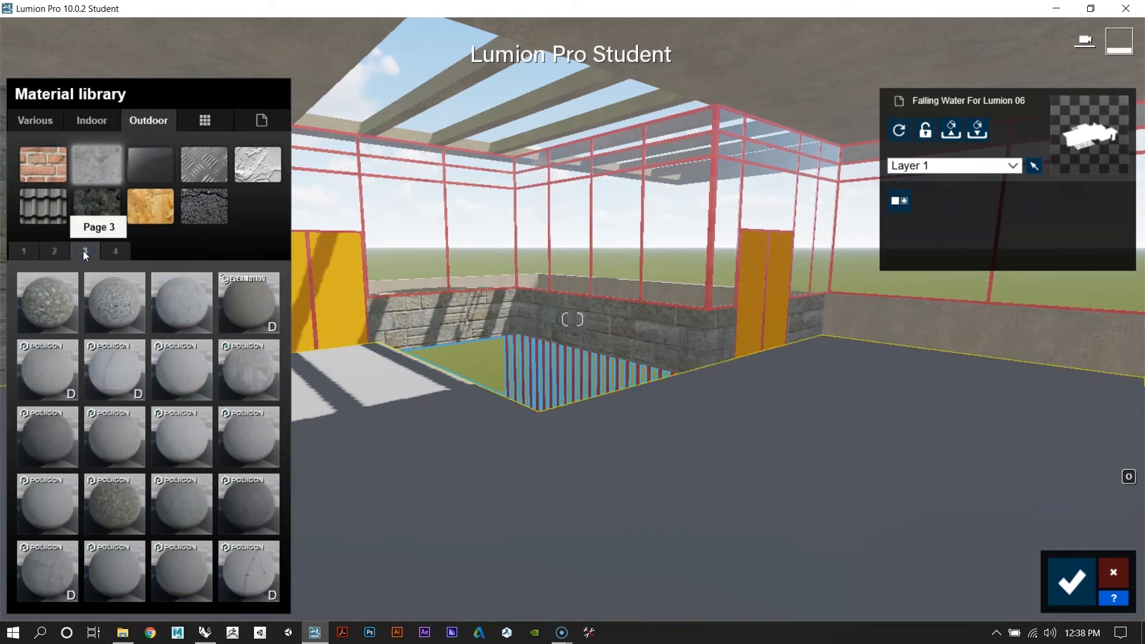
left_click(116, 253)
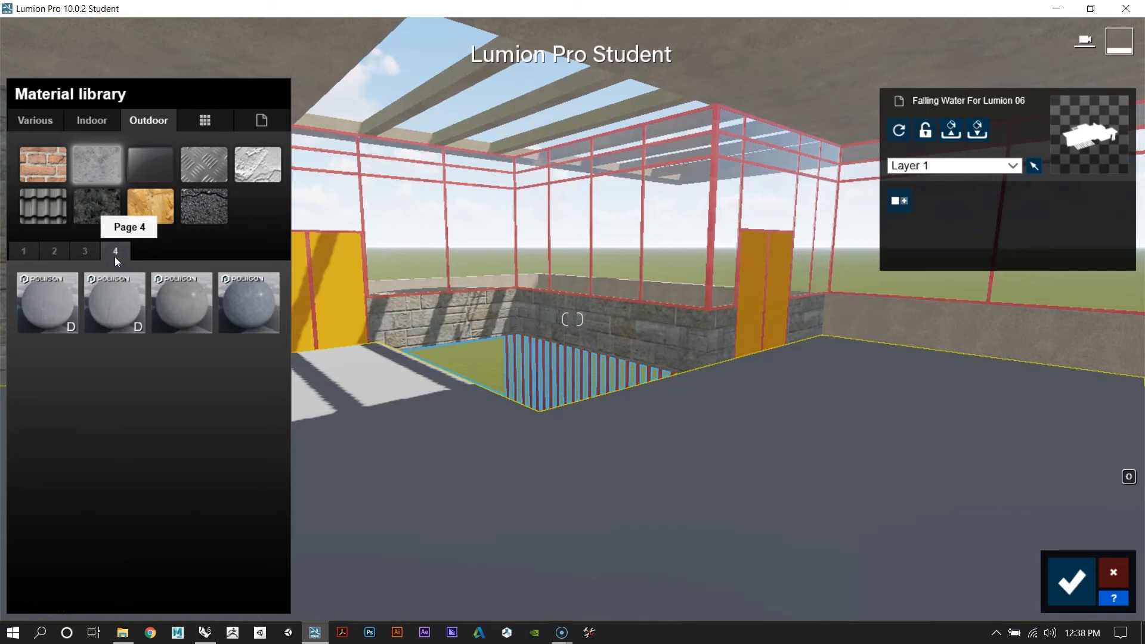
left_click(187, 310)
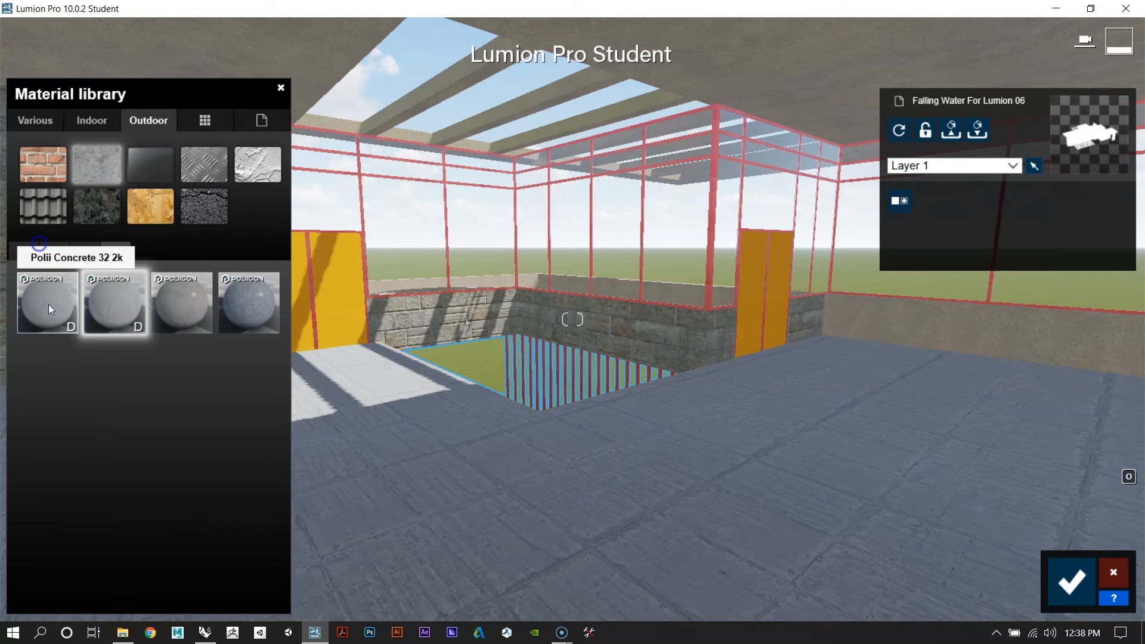
left_click(88, 250)
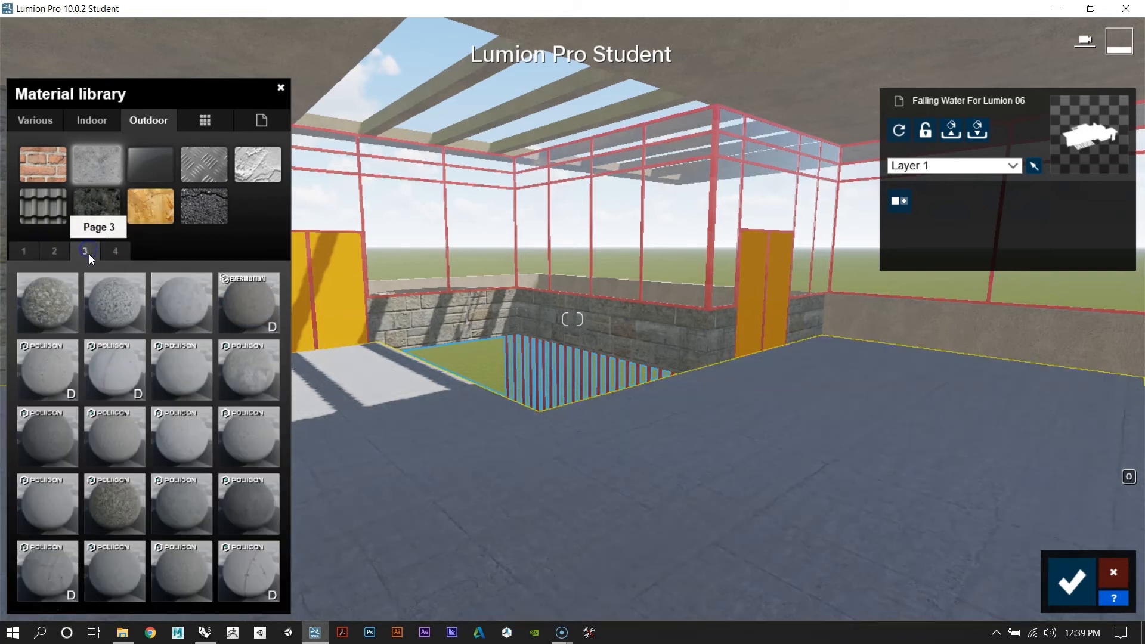
left_click(184, 577)
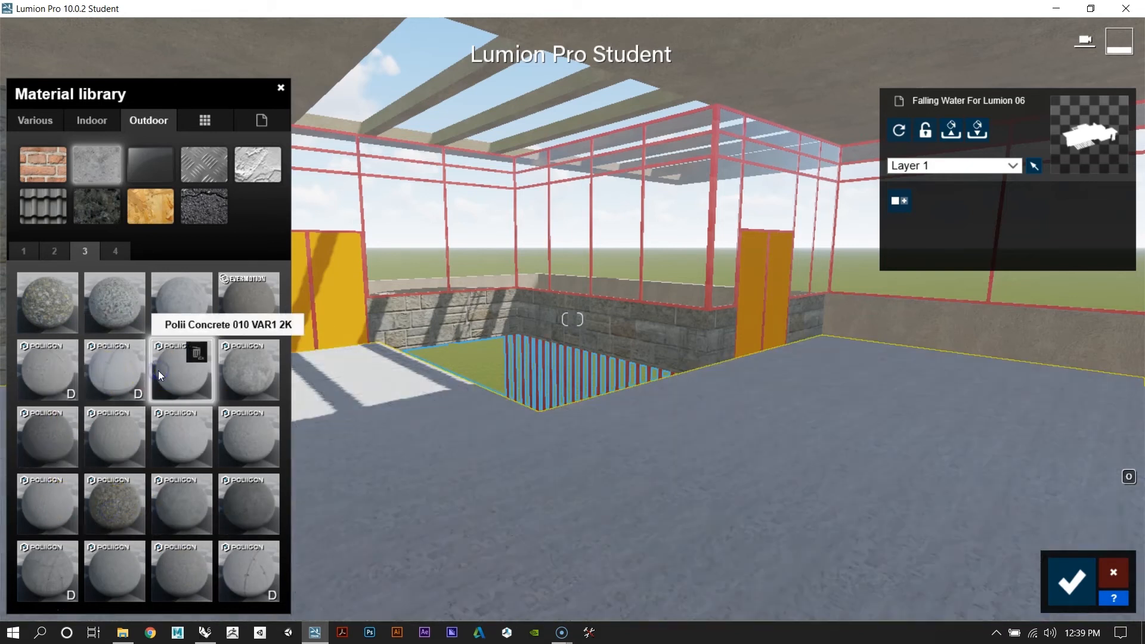
left_click(123, 319)
left_click(202, 299)
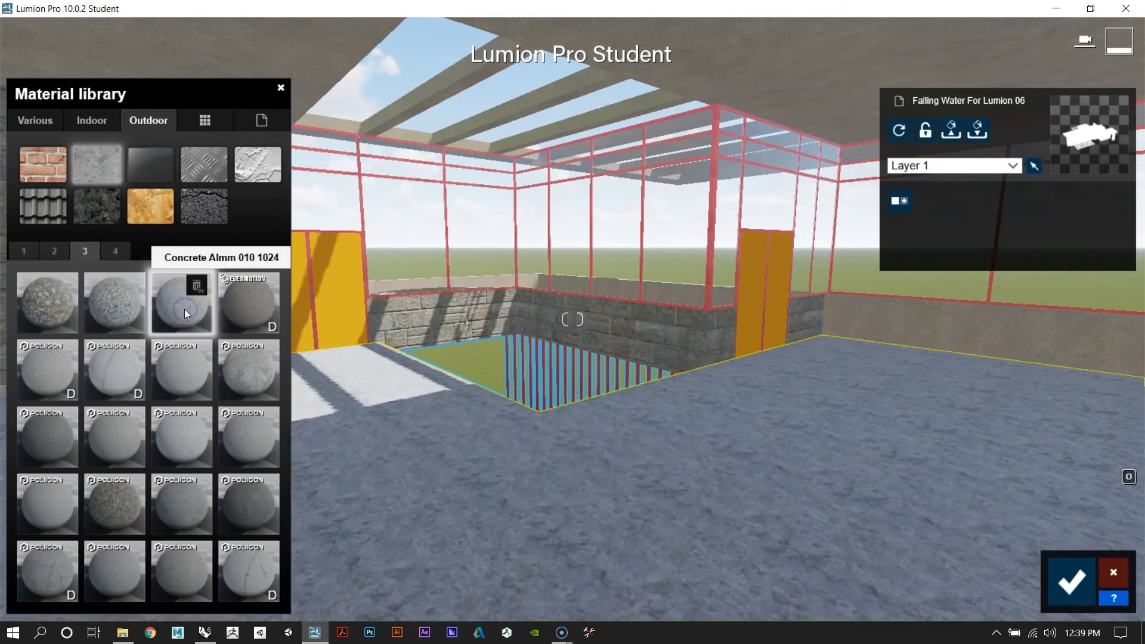
Step: Try several second-page concretes on the floors, including Concrete 044 1024 and Concrete 047 1024
left_click(27, 251)
left_click(196, 307)
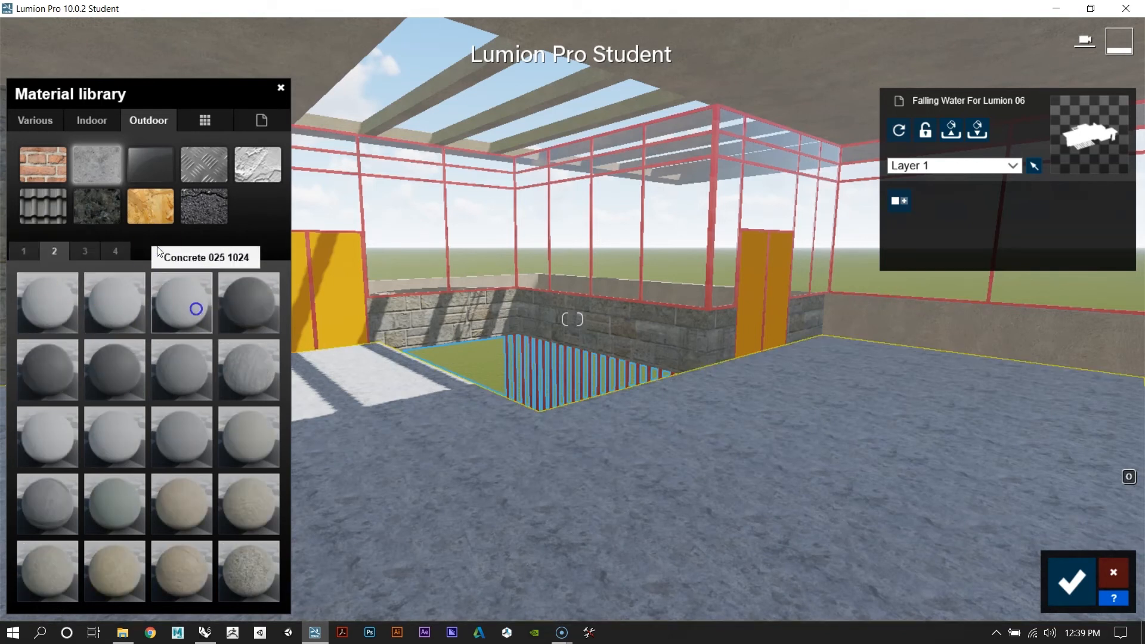
left_click(108, 304)
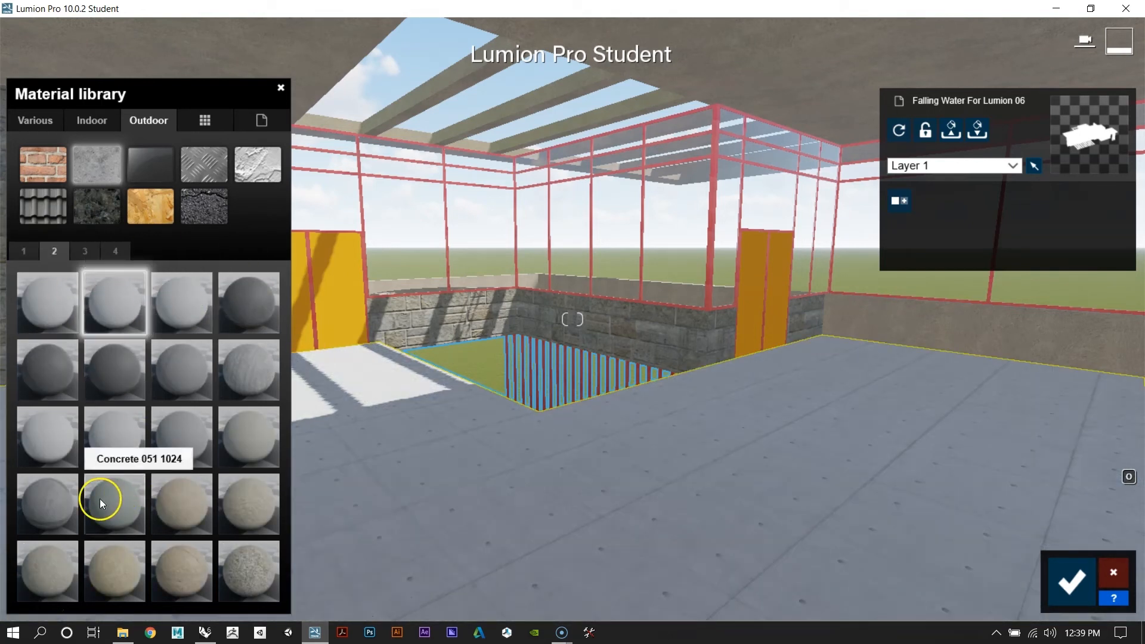
left_click(43, 438)
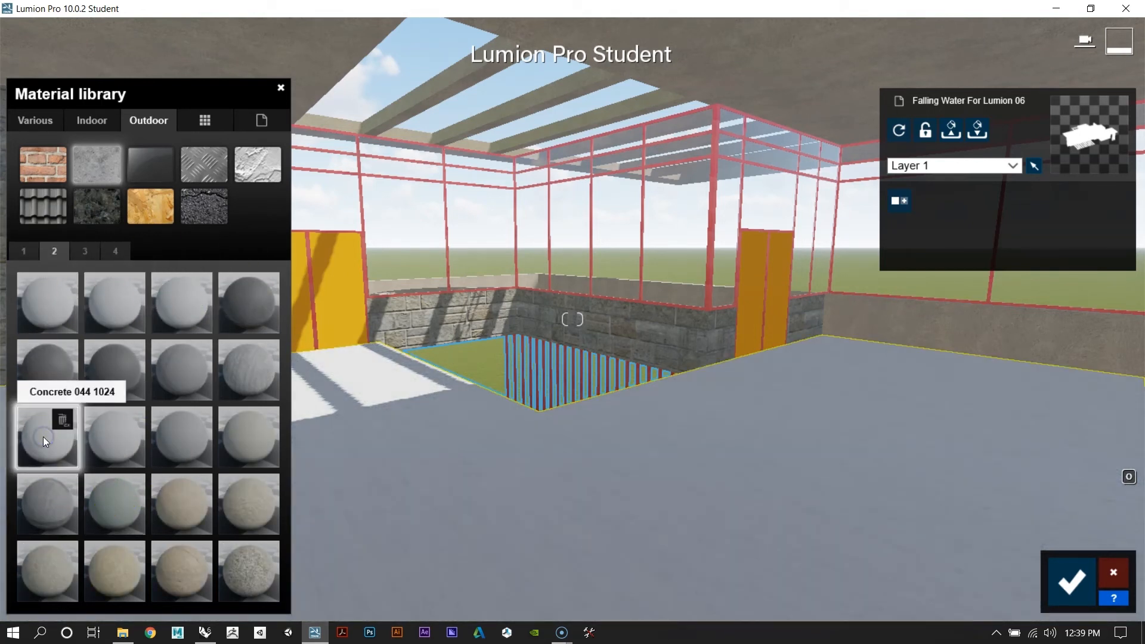
left_click(189, 445)
left_click(245, 442)
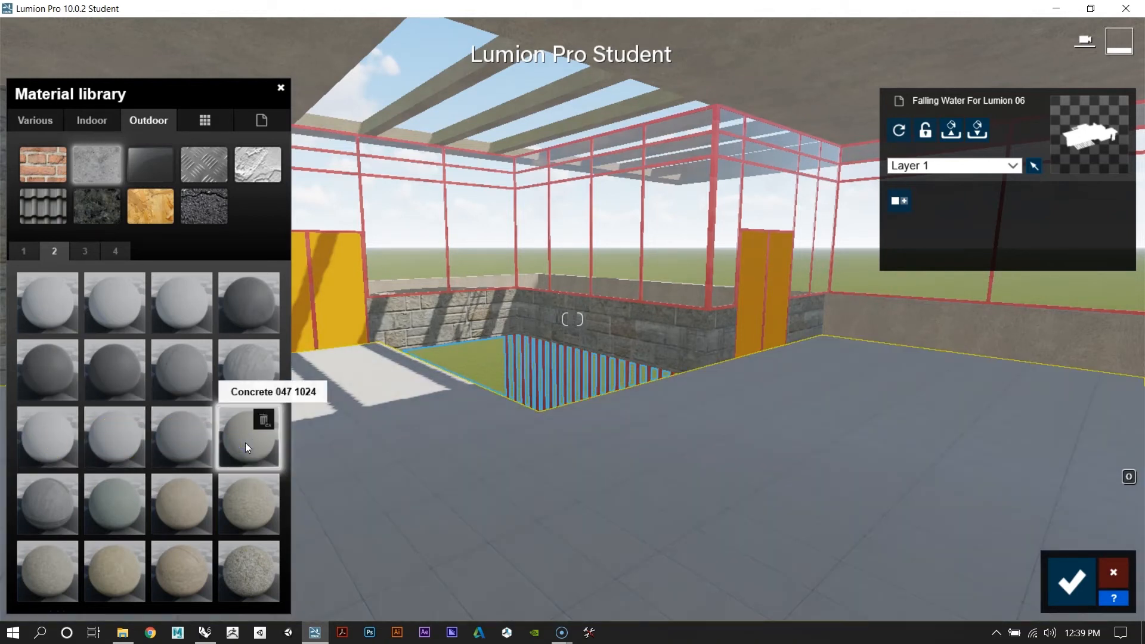
Step: Apply the first concrete in the fourth row of the library's first page to the floors and save the material change
left_click(24, 253)
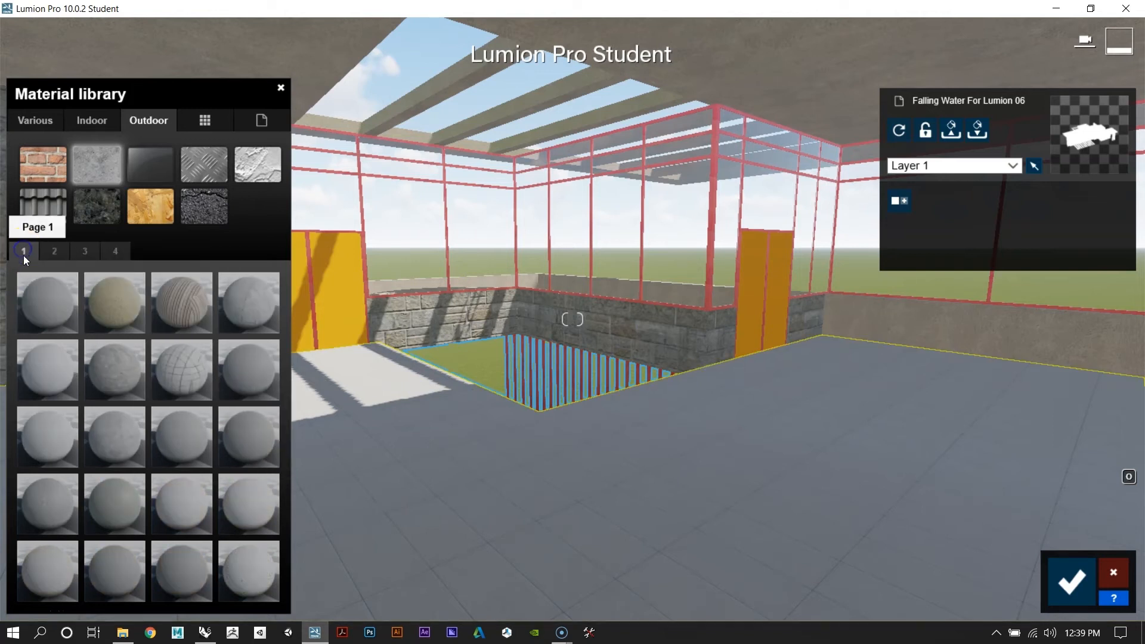
left_click(65, 510)
right_click_drag(985, 349, 810, 414)
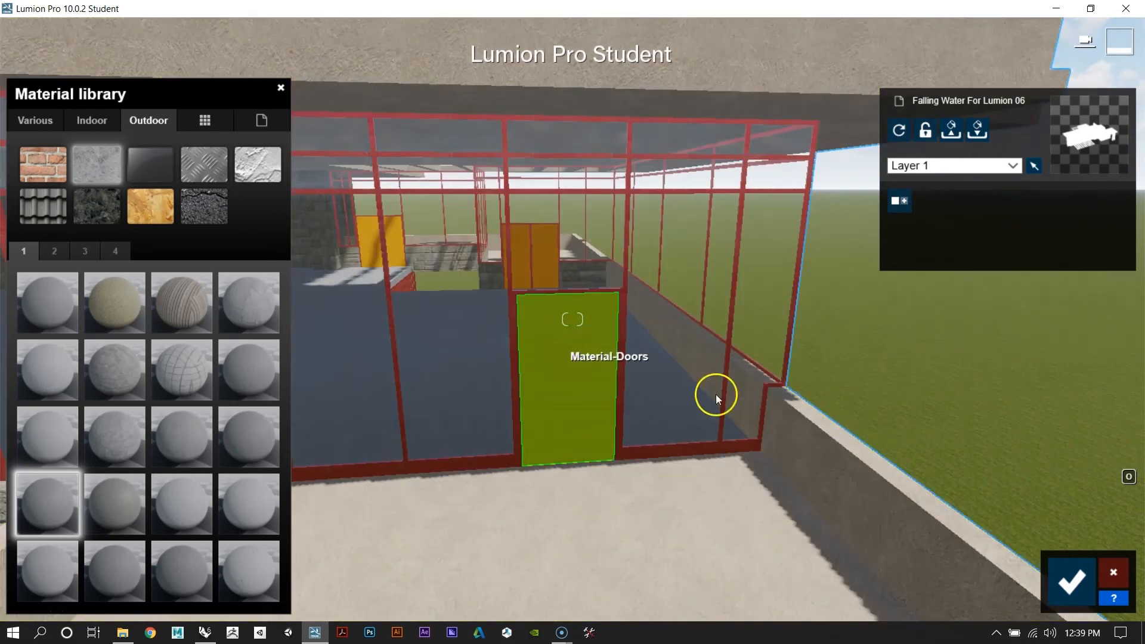
left_click(857, 462)
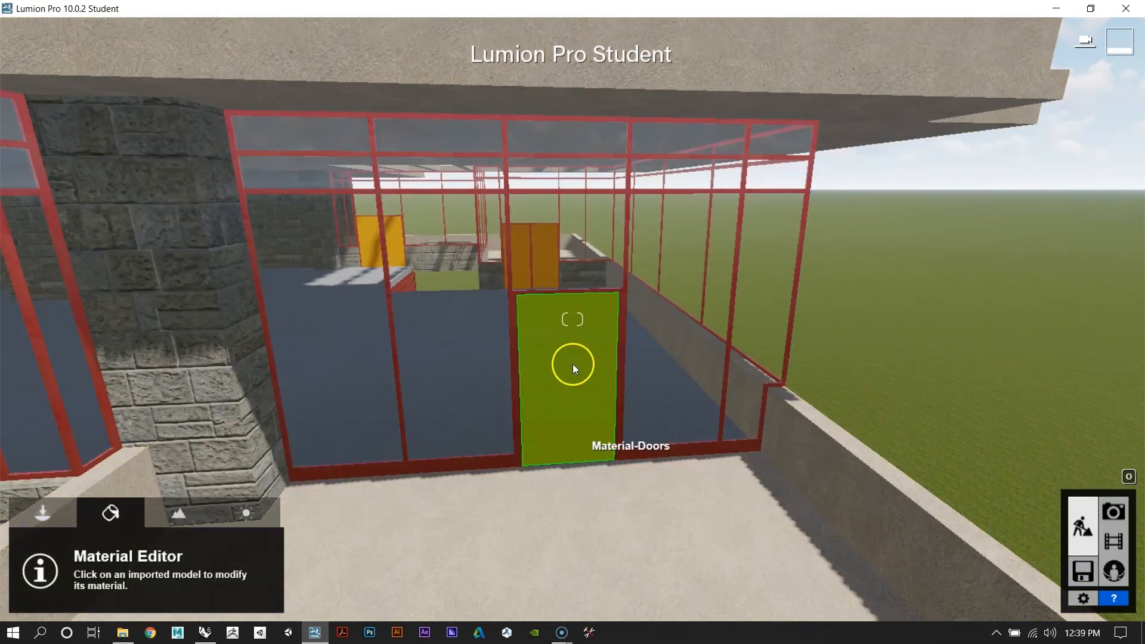
Step: Open the Doors material for editing and show the fourth page of outdoor wood materials
left_click(571, 361)
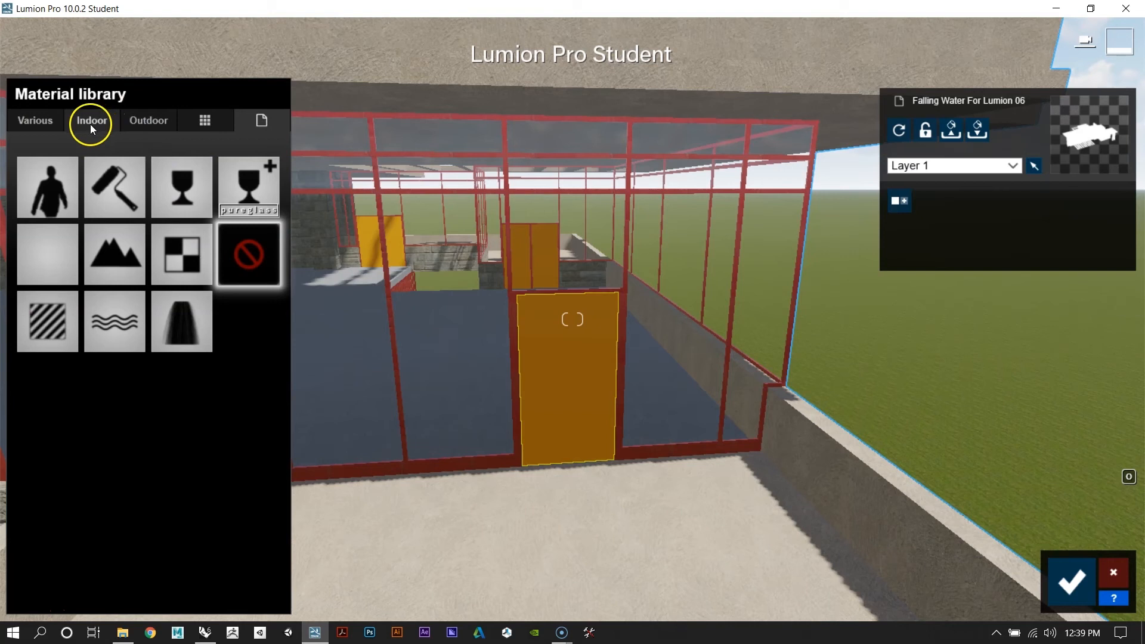
left_click(138, 122)
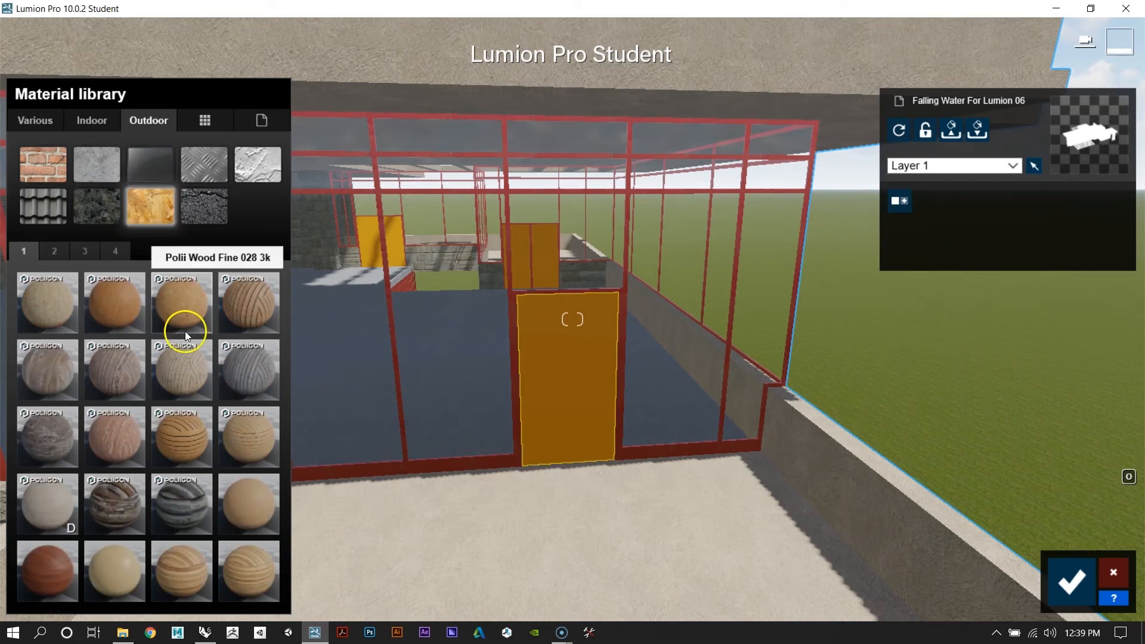
left_click(106, 251)
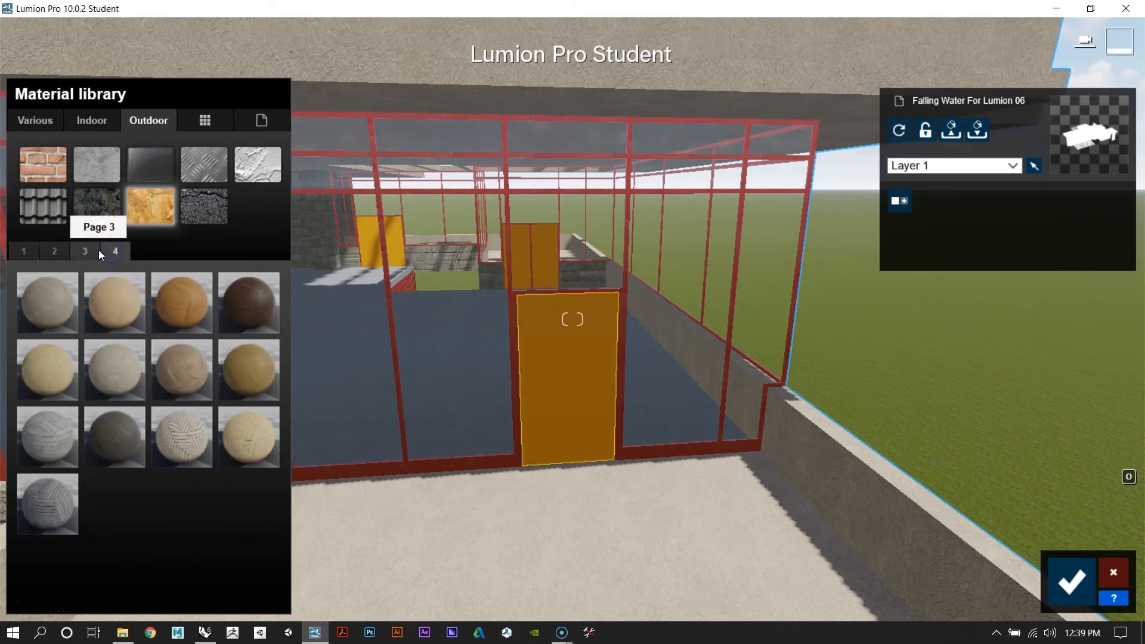
Step: Try the dark brown wood from the fourth page on the doors
left_click(232, 299)
right_click_drag(725, 395, 652, 384)
key("w")
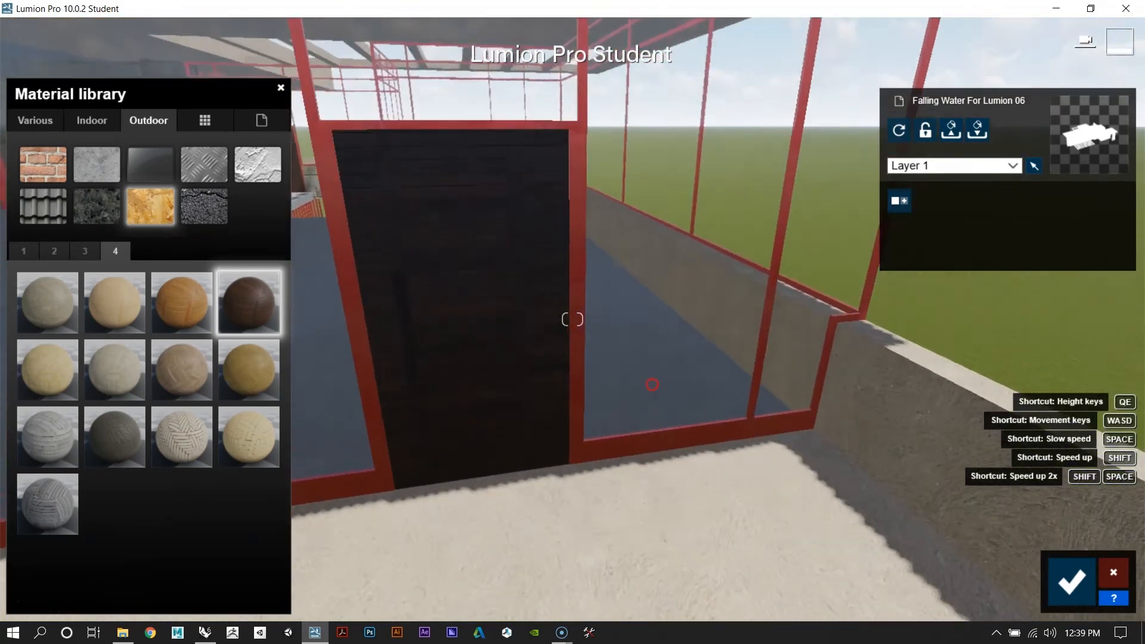
key("w")
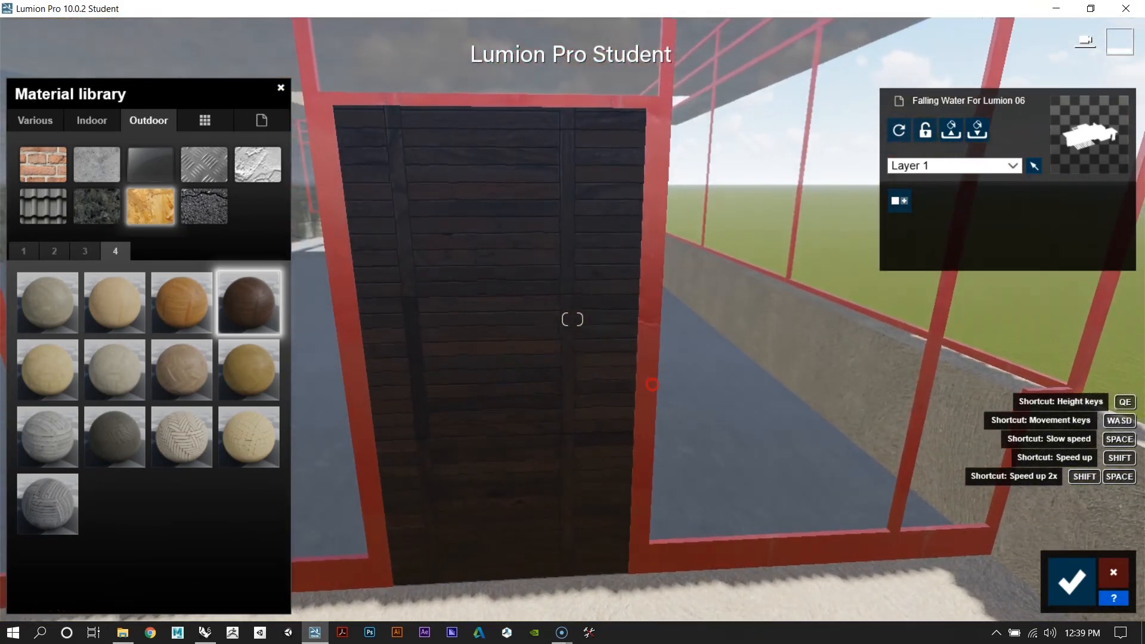
Step: Examine the terrace door's dark wood from a distance, at an angle and up close
key("s")
right_click_drag(651, 388, 665, 388)
key("s")
key("a")
key("d")
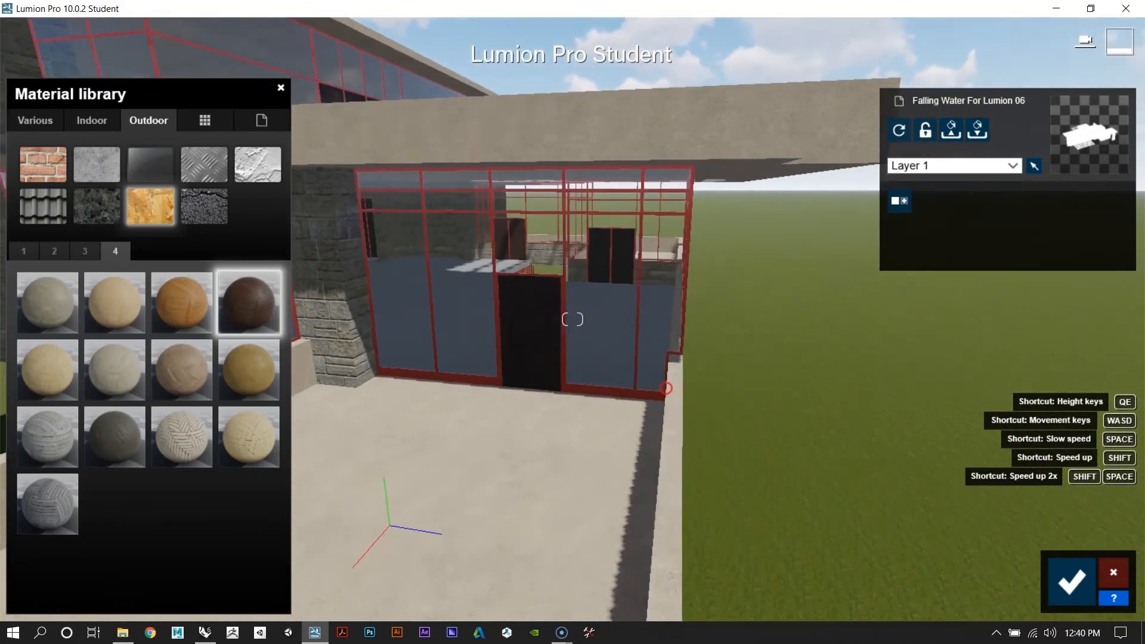
key("a")
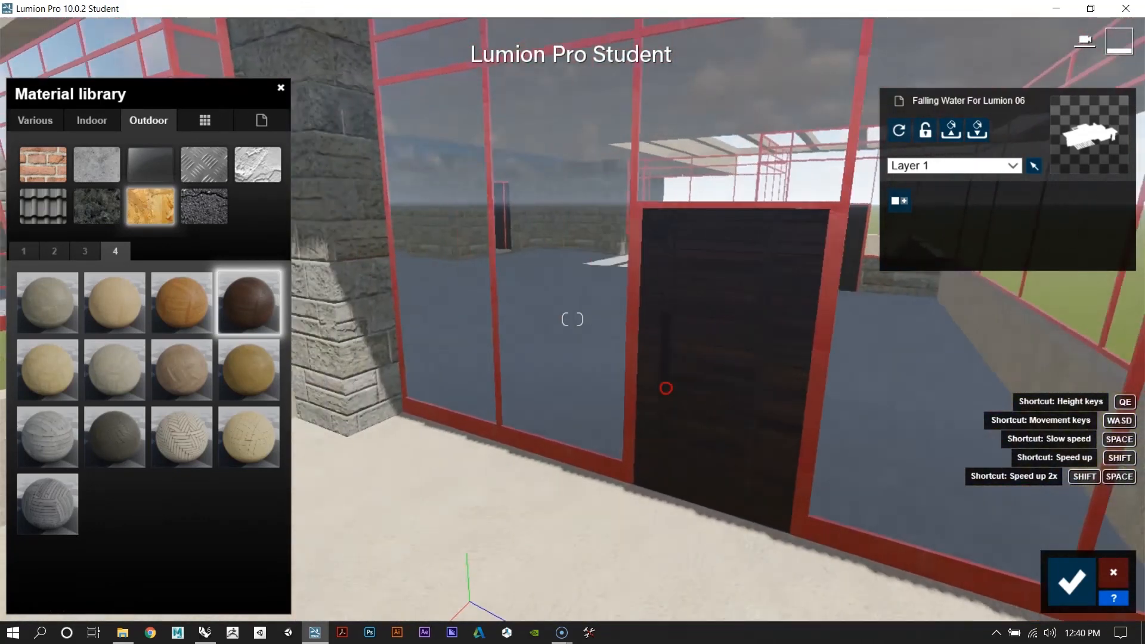
key("s")
right_click_drag(666, 388, 666, 388)
key("w")
key("a")
key("d")
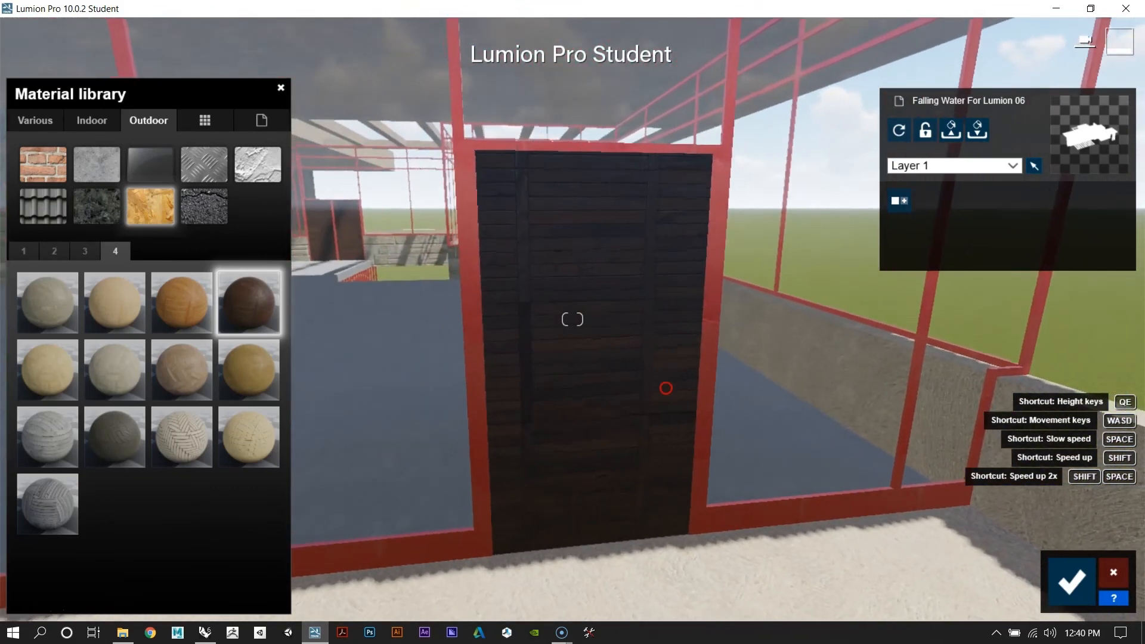
key("s")
right_click_drag(666, 388, 666, 388)
key("w")
key("d")
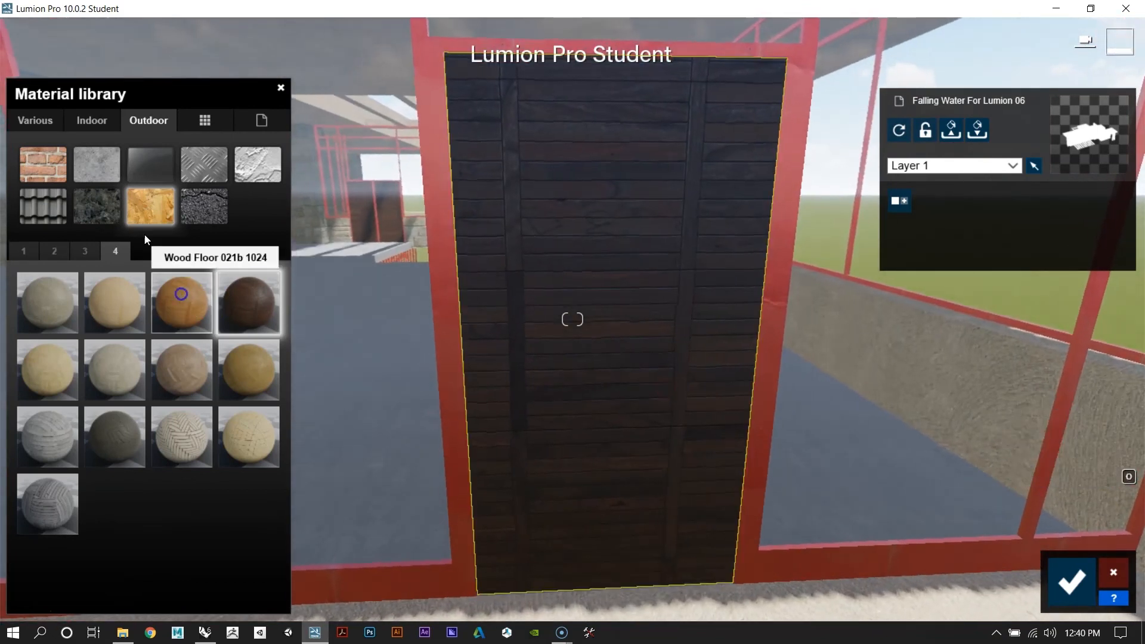
Step: Apply Wood Floor 021b 1024 to the doors
left_click(180, 294)
right_click_drag(711, 431, 709, 431)
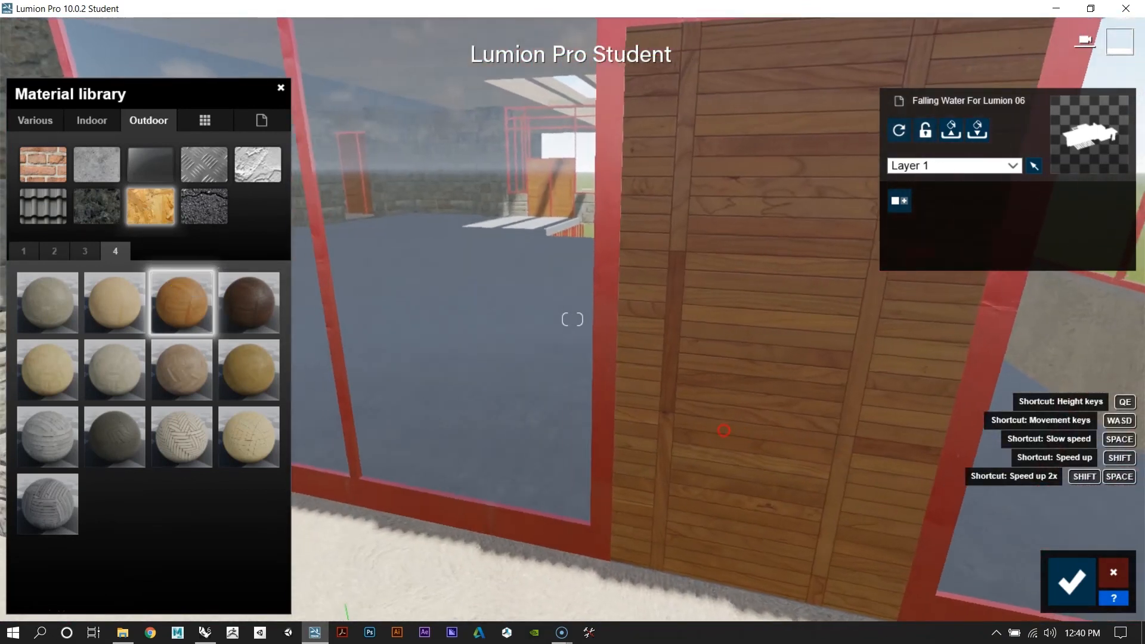
key("s")
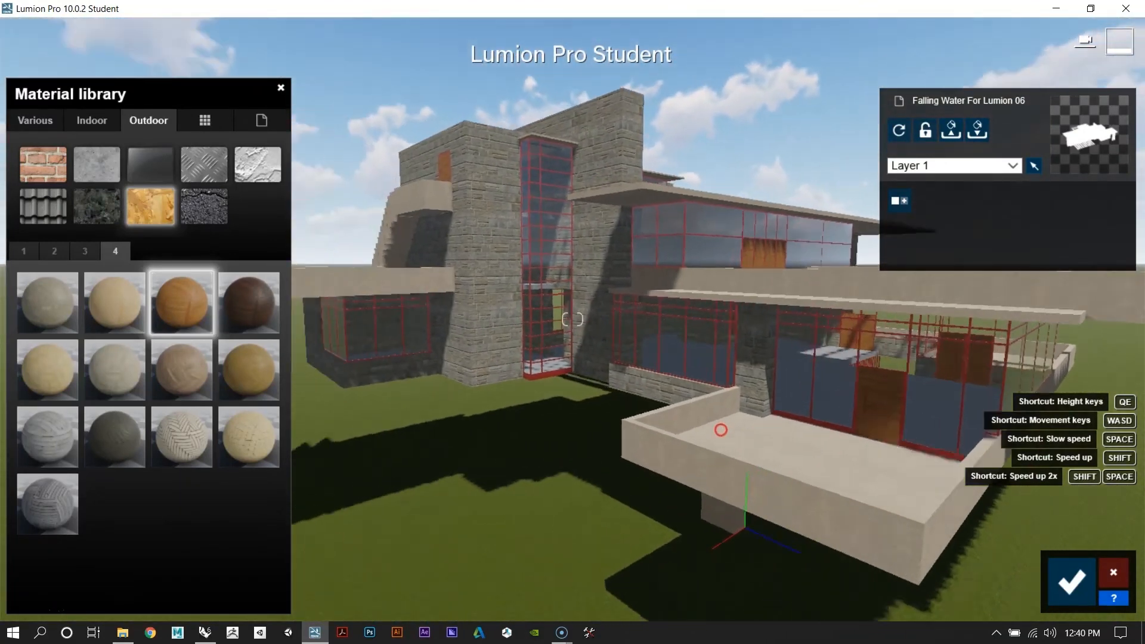
Step: Examine the stone tower, tall window and new wooden doors from outside the house
key("w")
mouse_move(720, 429)
right_mouse_down()
mouse_move(728, 441)
mouse_move(722, 430)
right_mouse_up()
key("s")
key("w")
key("w")
key("s")
key("w")
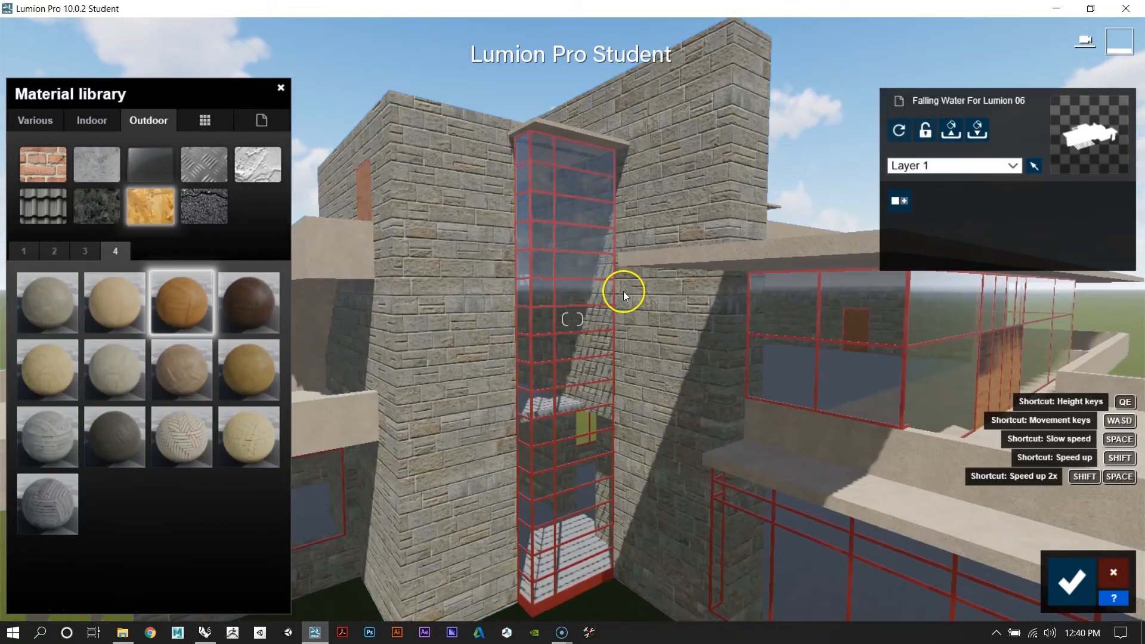
Step: Review the materials around the whole house and save the material changes
key("d")
right_click_drag(620, 310, 625, 309)
key("w")
key("d")
key("d")
key("d")
key("d")
key("s")
key("d")
key("d")
key("d")
key("d")
key("a")
key("a")
key("a")
left_click(1044, 575)
key("a")
right_click_drag(398, 275, 399, 276)
key("a")
key("a")
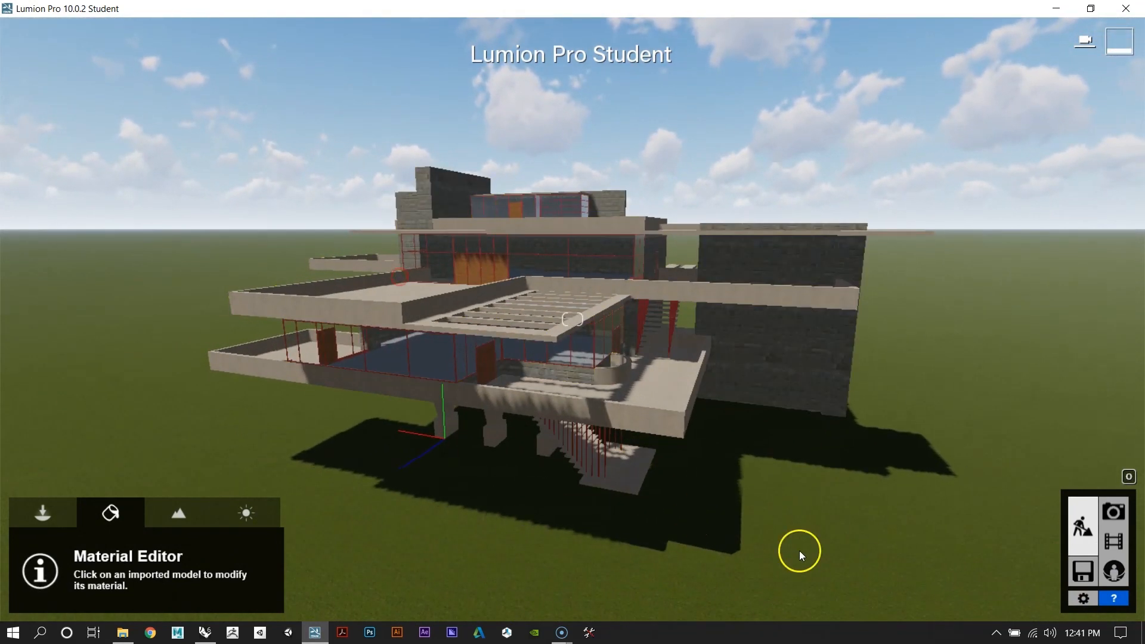
Step: Save the project as Falling Water in the Lumion Test folder and return to the scene in build mode
left_click(1084, 571)
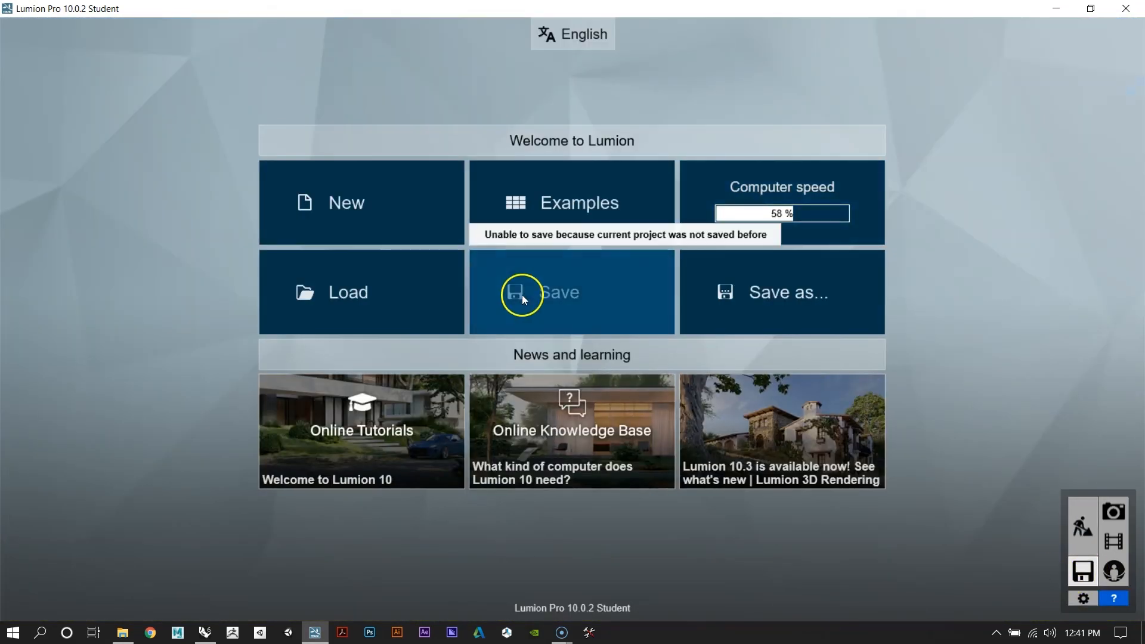
left_click(781, 294)
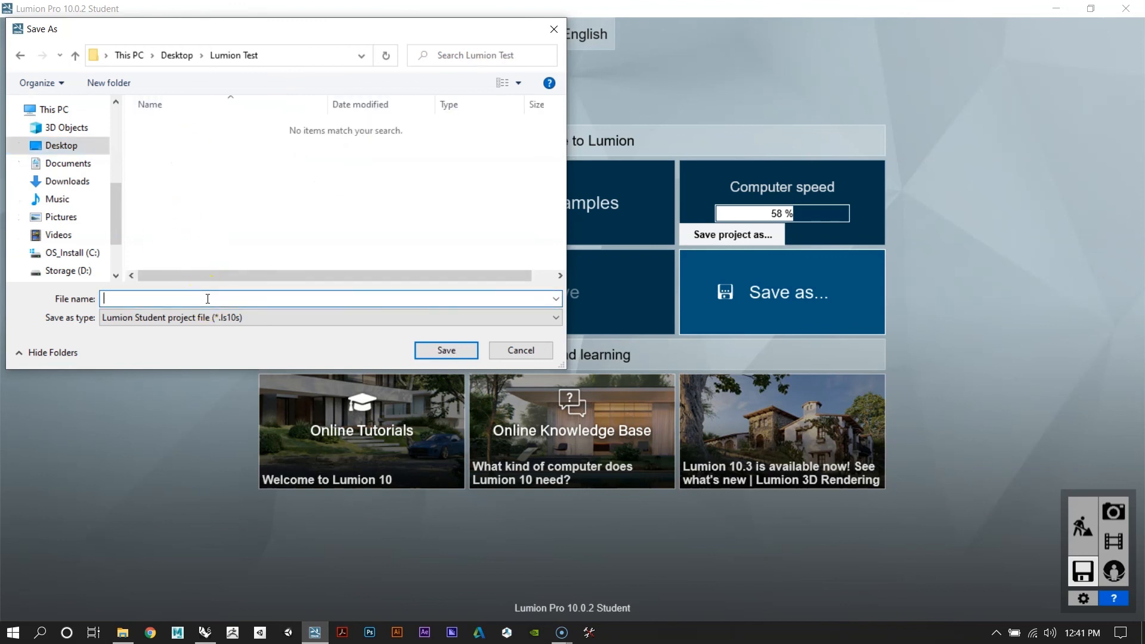
type("Falling Water")
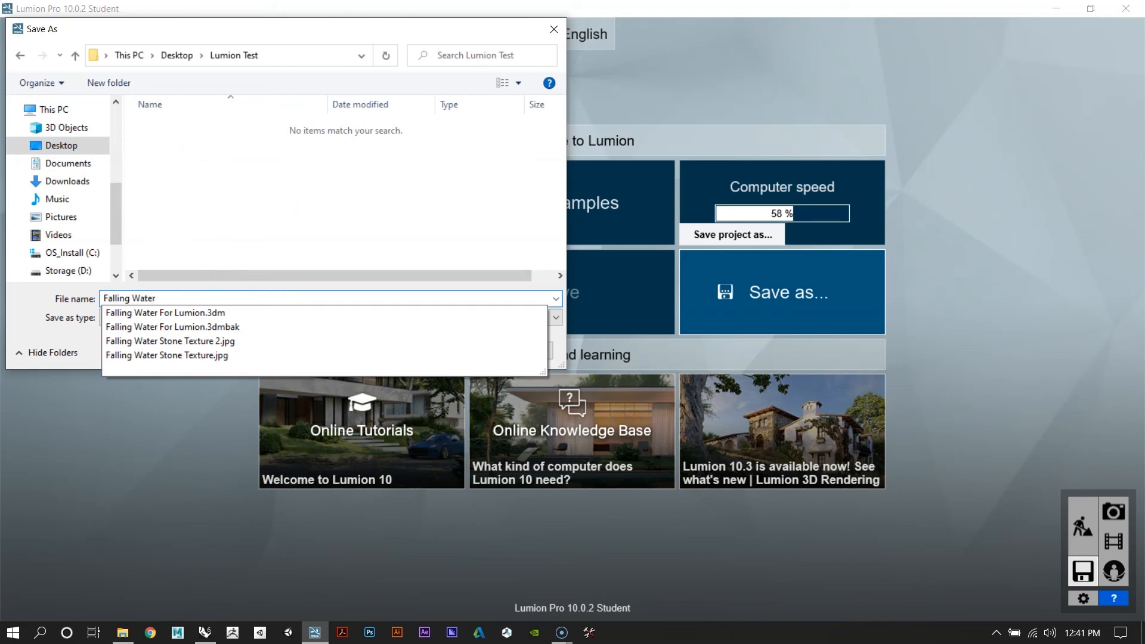
left_click(225, 169)
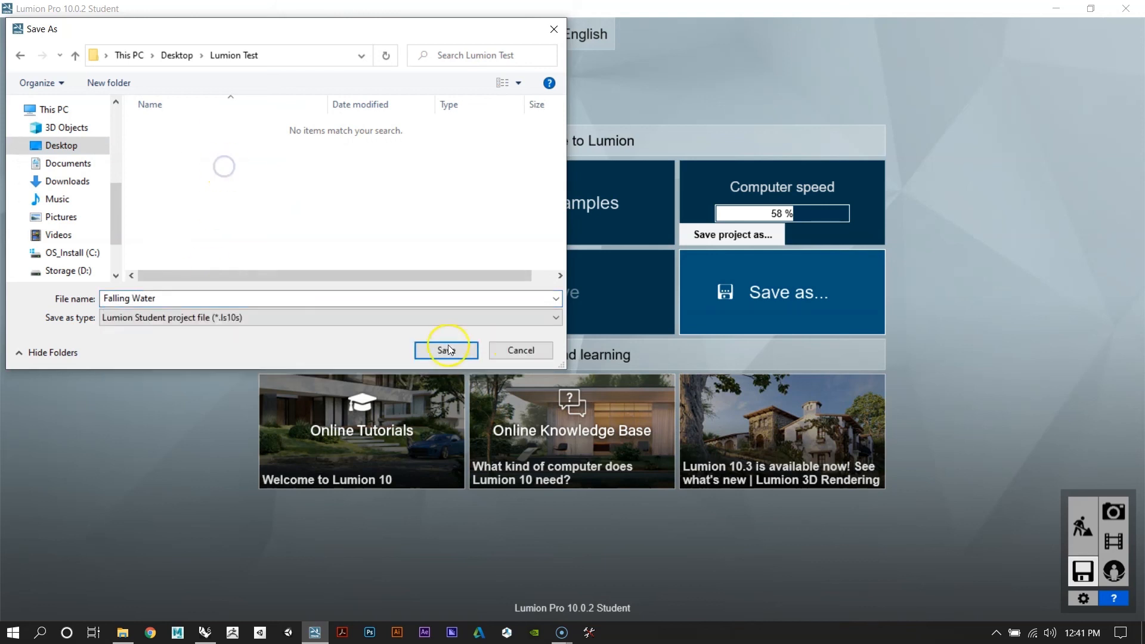
left_click(431, 352)
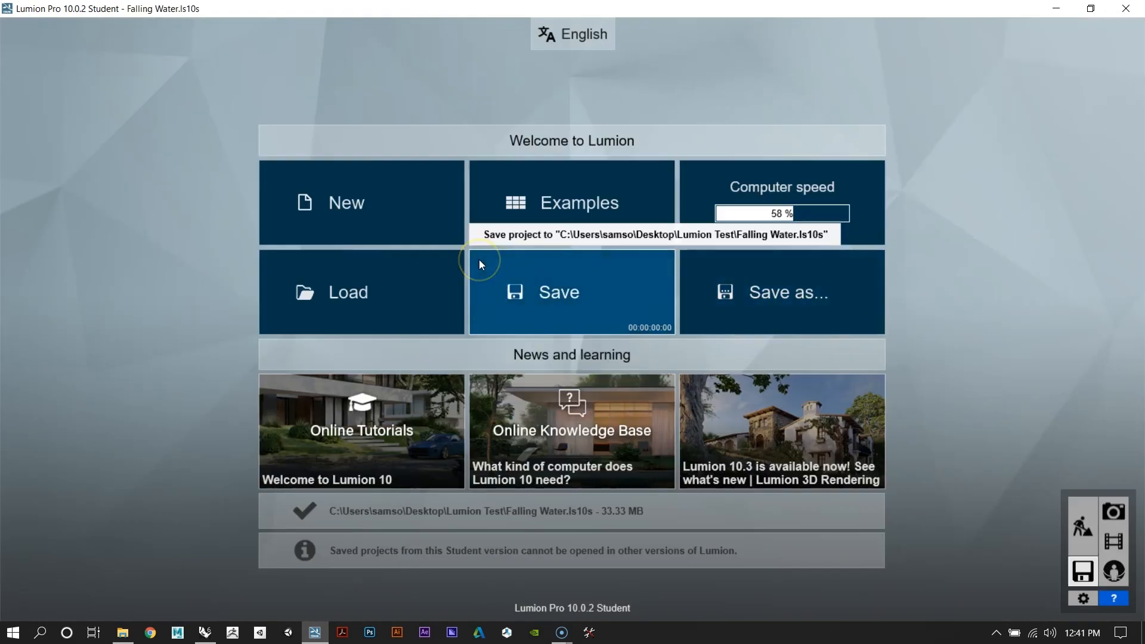
left_click(1082, 525)
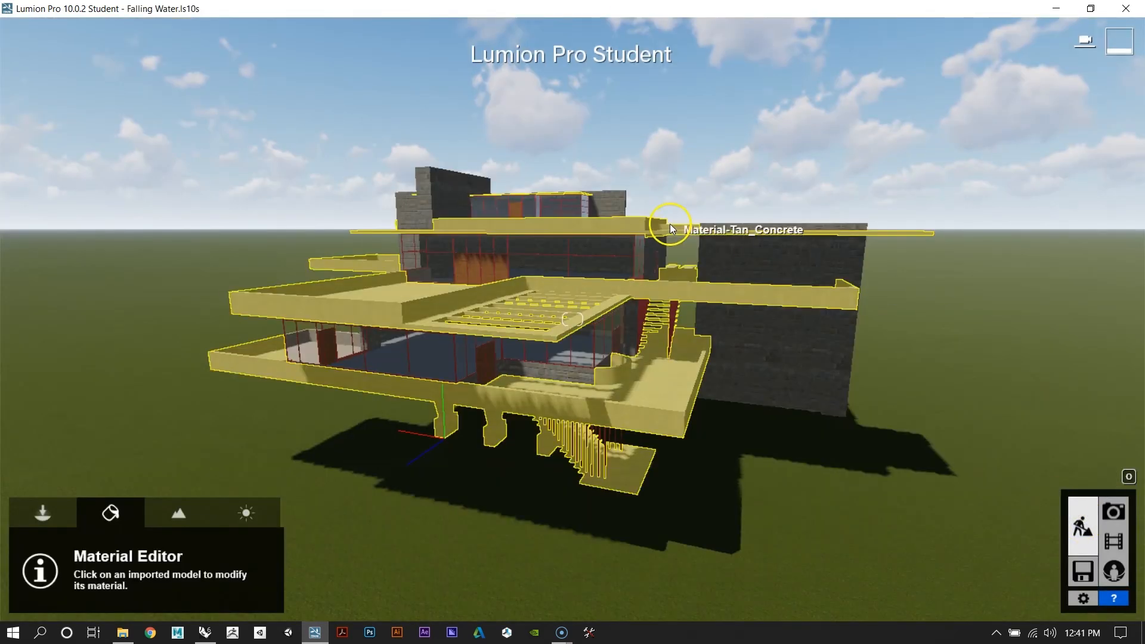
Step: Examine the finished house from all sides, checking the stone walls, terraces, doors and stairs
right_click_drag(613, 186, 617, 273)
key("w")
key("w")
key("w")
key("a")
key("s")
key("a")
key("d")
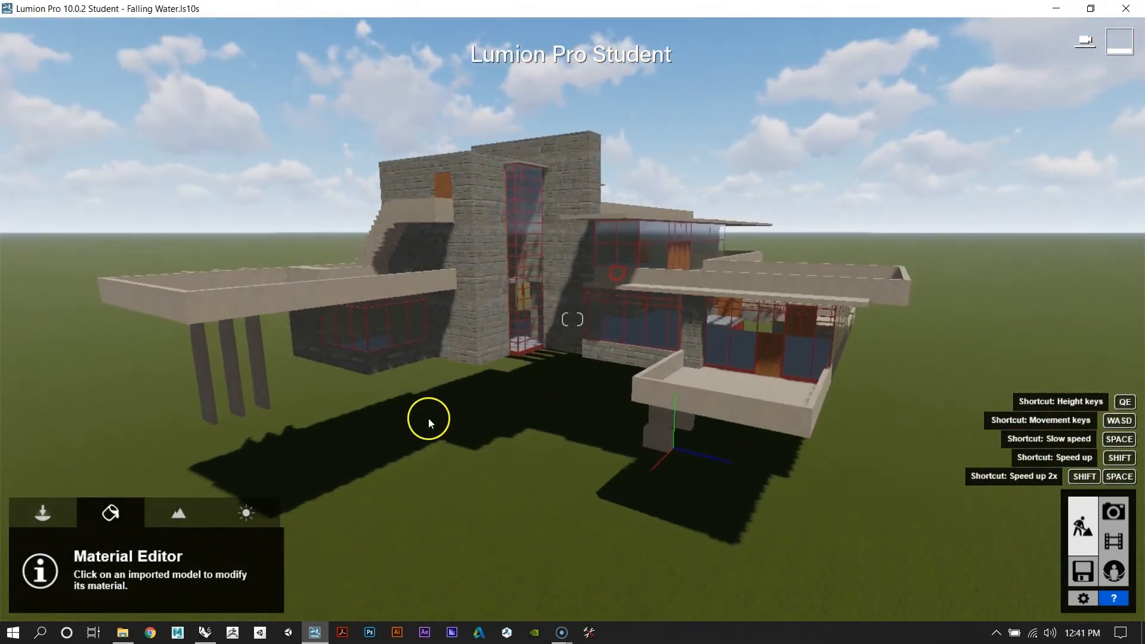
key("d")
mouse_move(575, 425)
right_mouse_down()
mouse_move(578, 404)
mouse_move(575, 426)
right_mouse_up()
key("w")
key("s")
key("s")
key("s")
key("w")
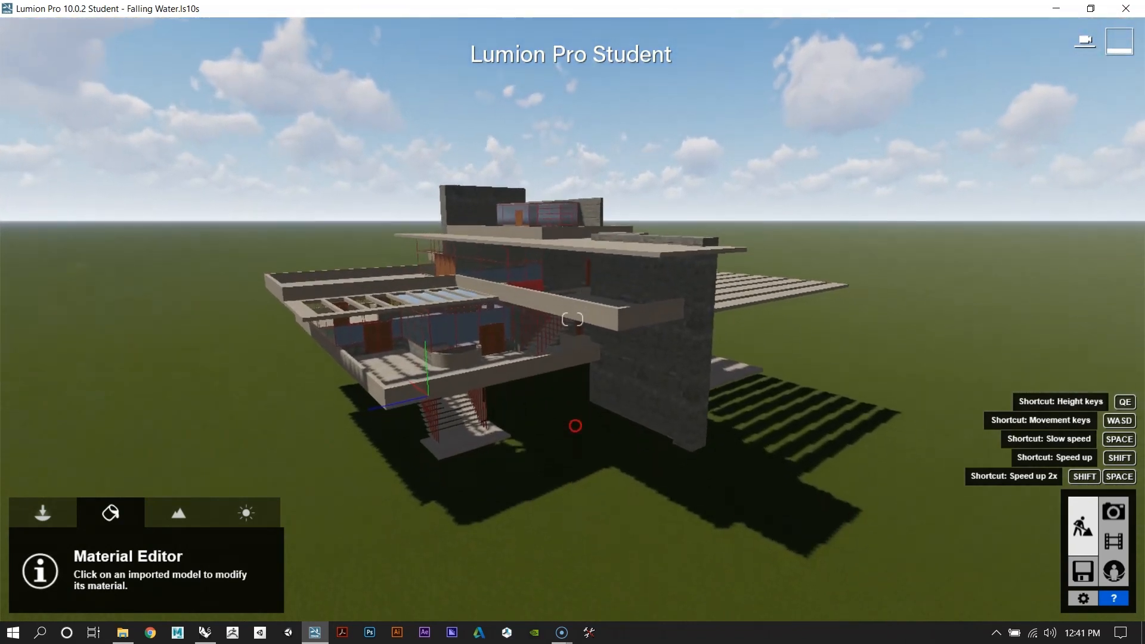